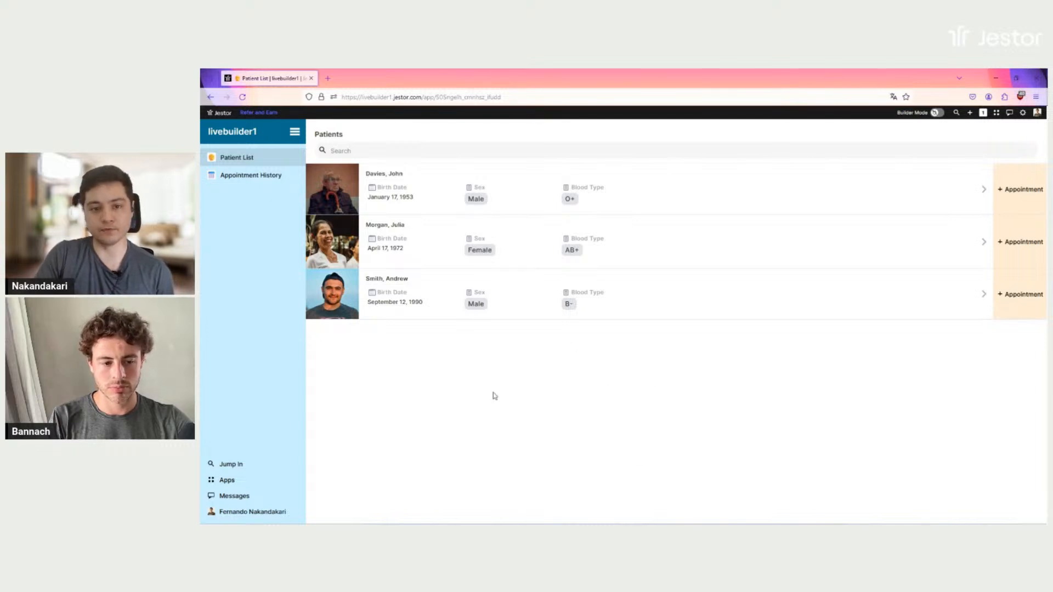
# - Open a new appointment form for the third patient in the list and close it without saving
pyautogui.click(1023, 315)
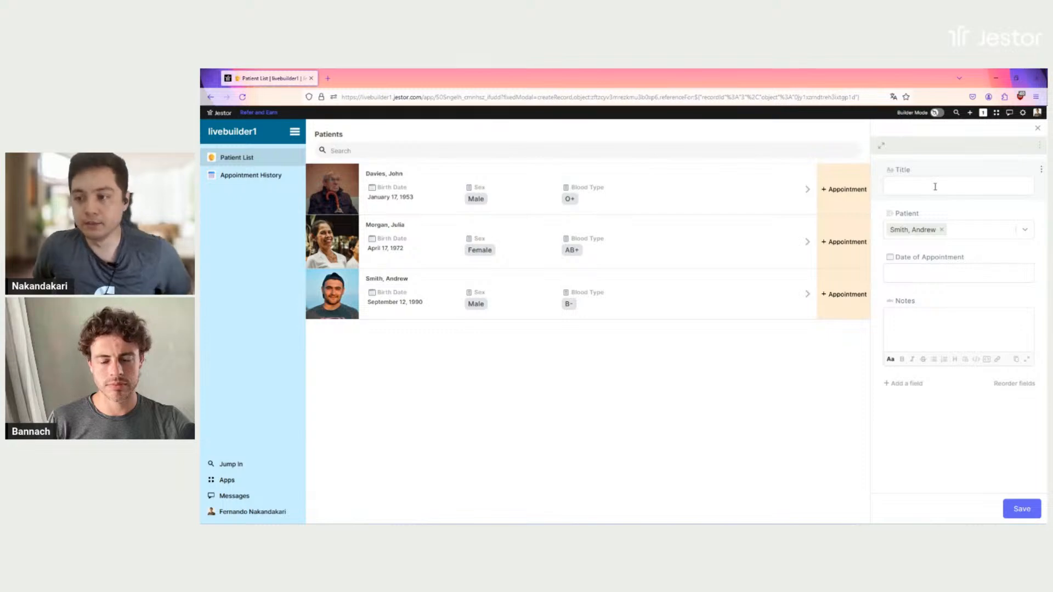
pyautogui.click(1038, 127)
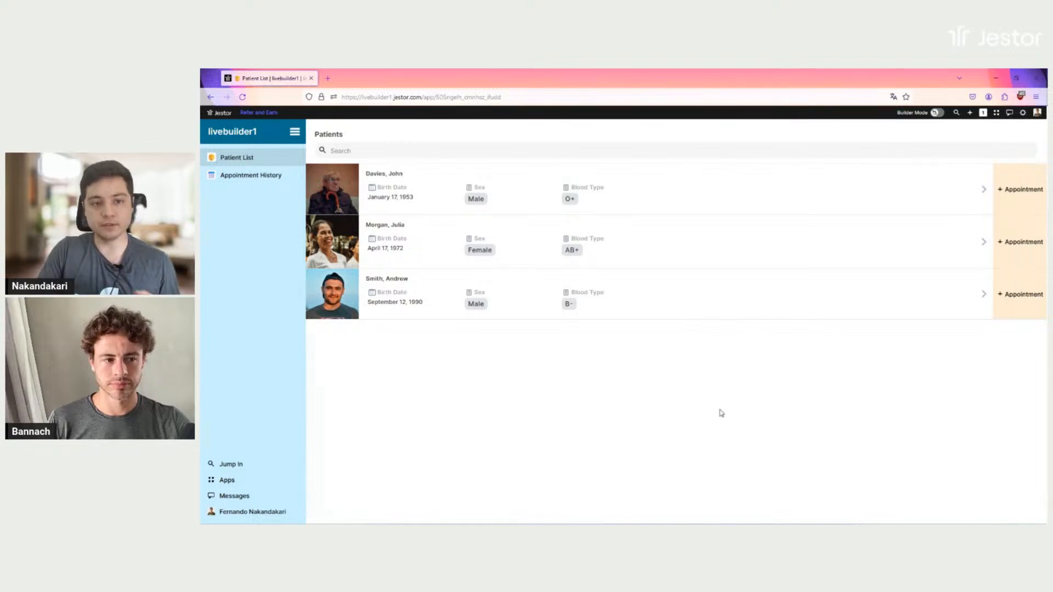
# - Filter the Appointment History page by the second patient offered, and clear that filter again
pyautogui.click(258, 183)
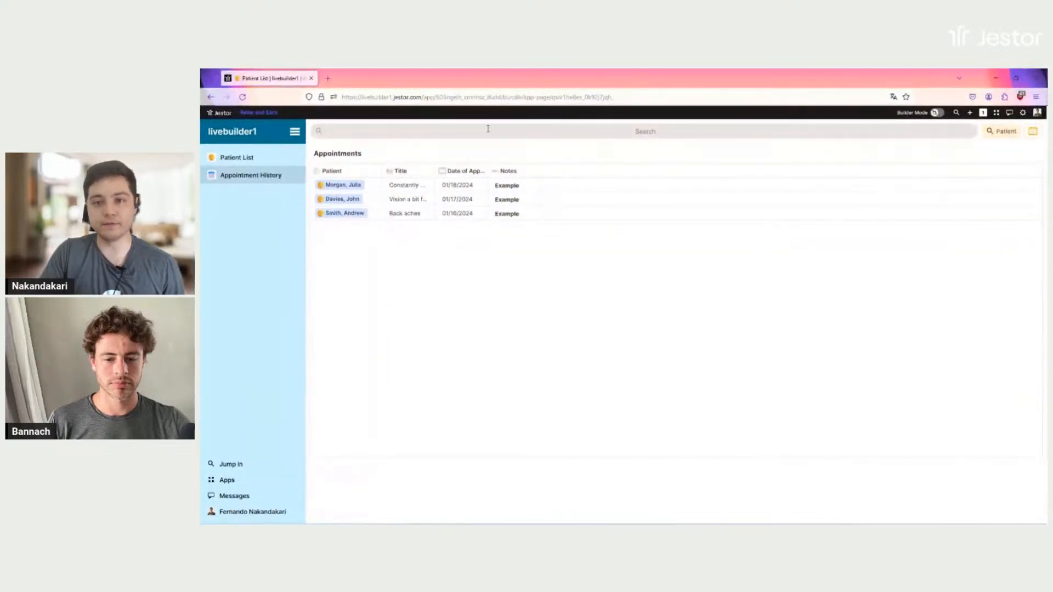
pyautogui.click(1006, 136)
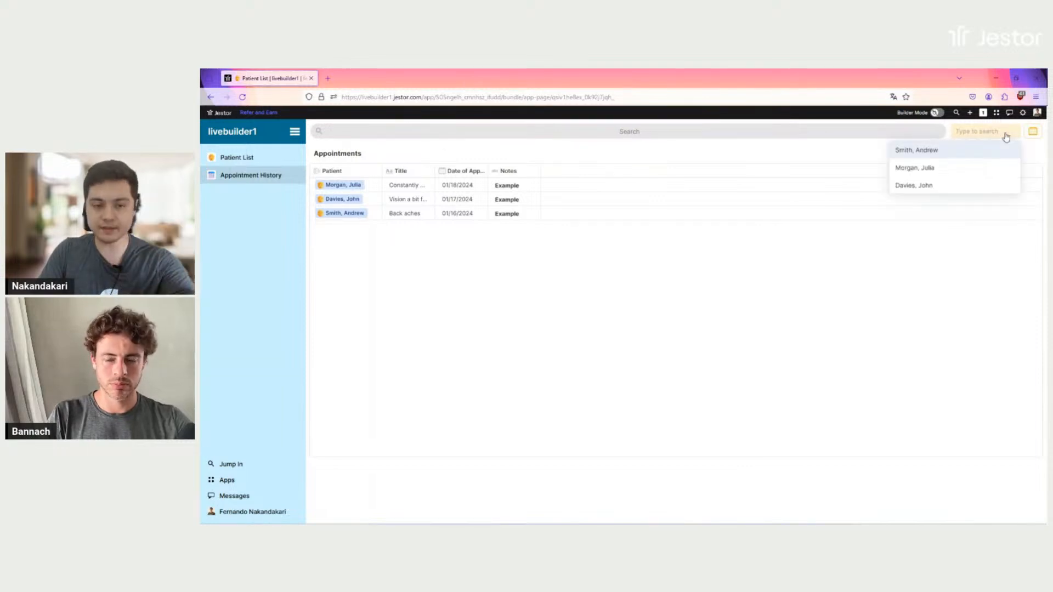
pyautogui.click(930, 175)
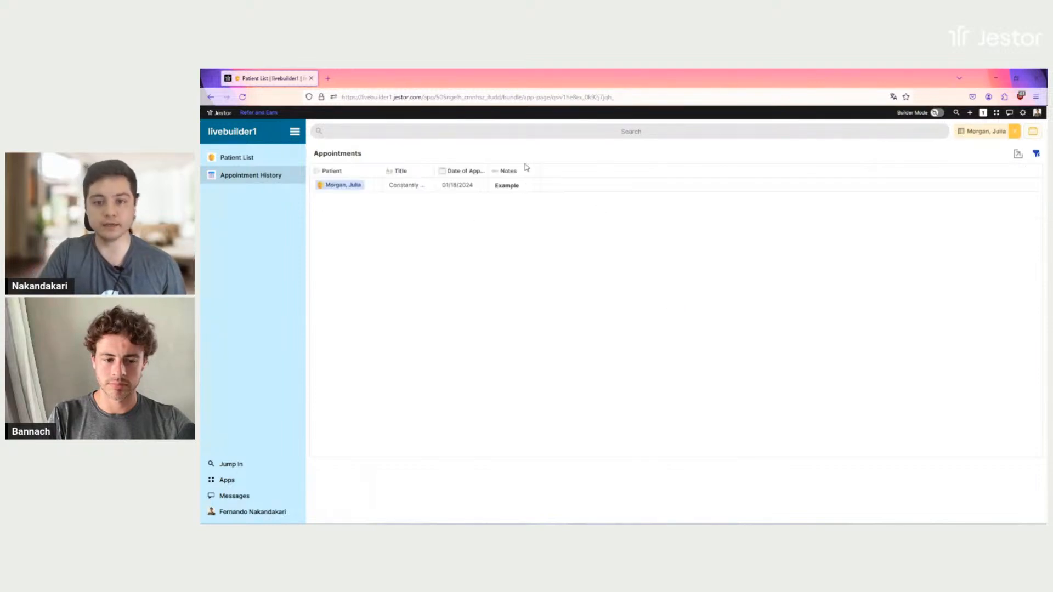
pyautogui.click(1014, 134)
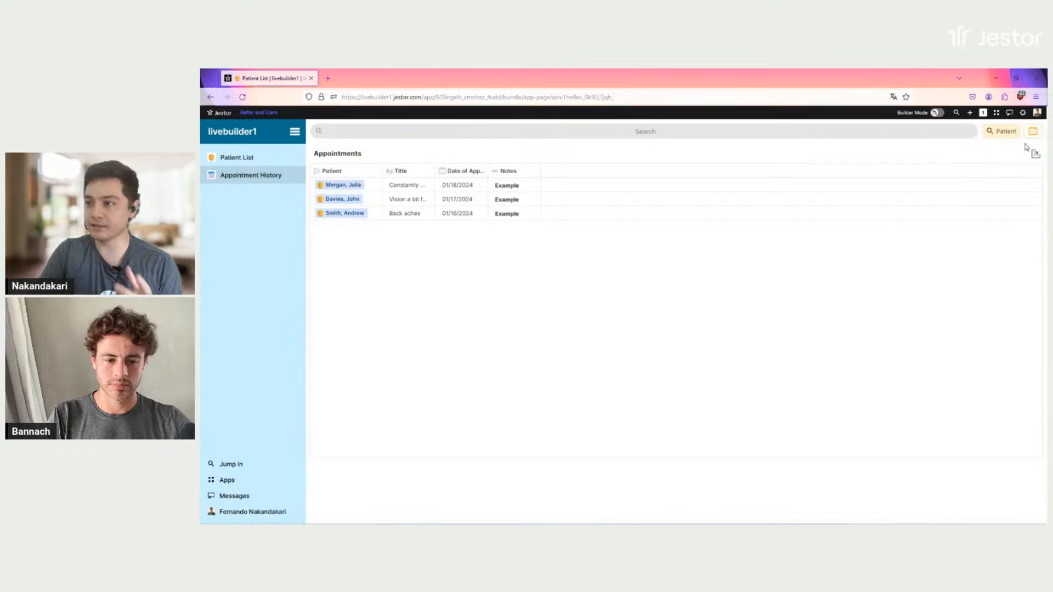
# - Filter the appointment history to the interval from 01/15/2024 to 01/17/2024
pyautogui.click(1033, 133)
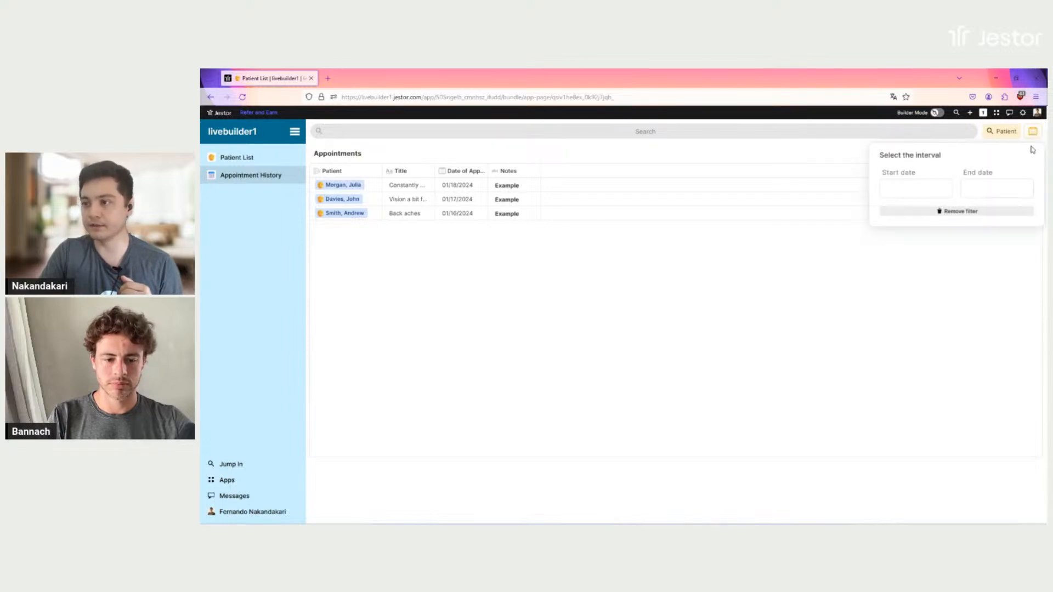
pyautogui.click(899, 190)
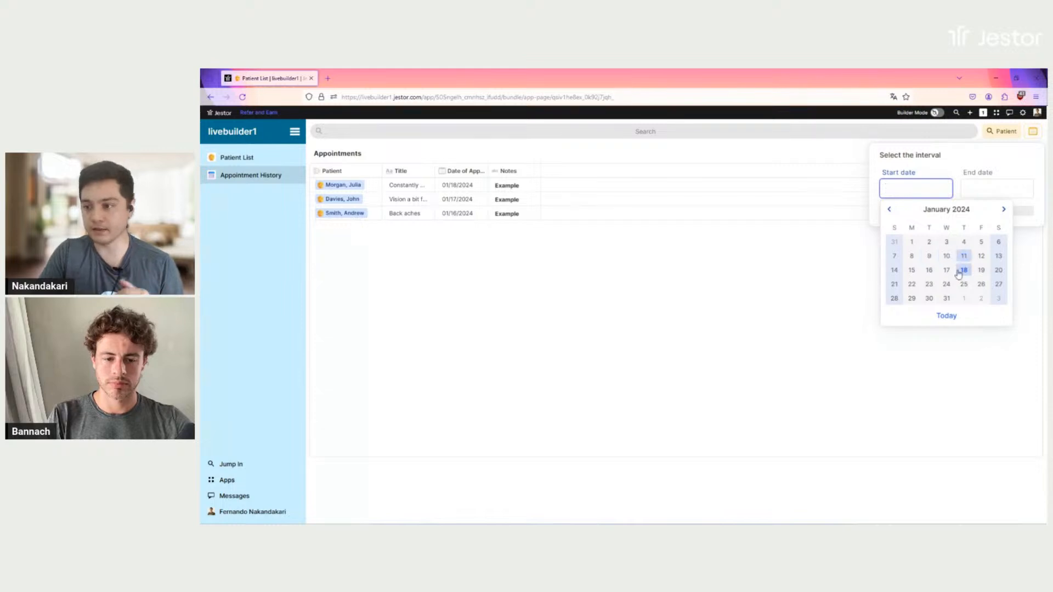
pyautogui.click(911, 270)
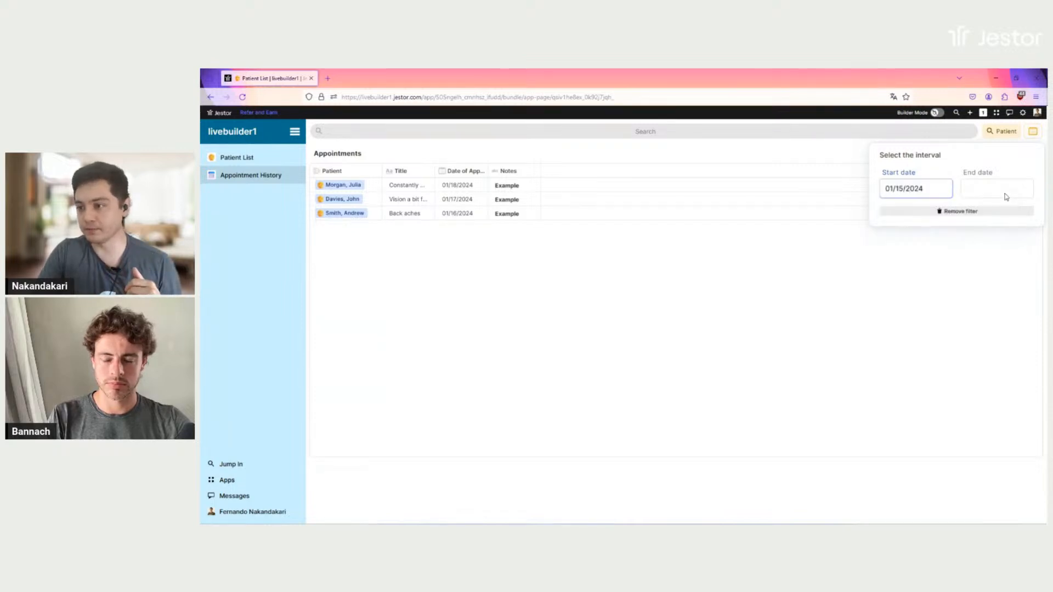
pyautogui.click(1007, 195)
pyautogui.click(967, 270)
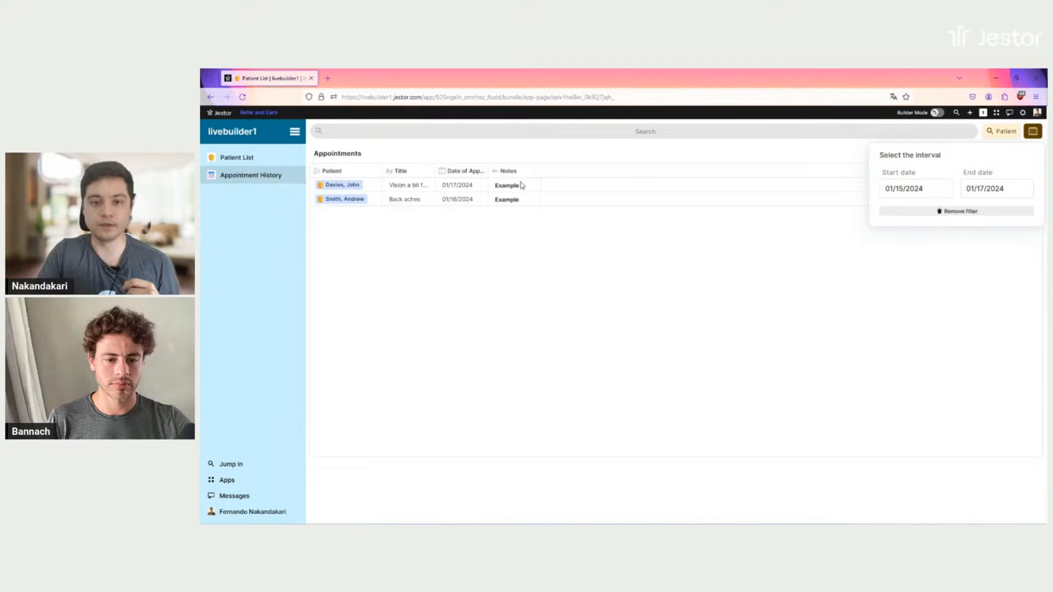
pyautogui.click(624, 154)
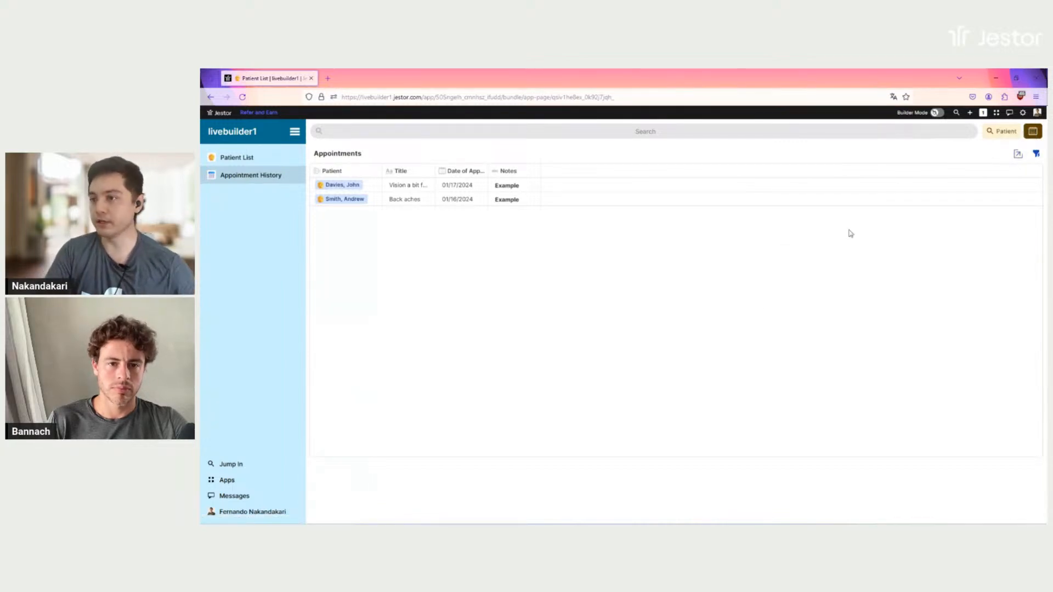
# - Turn on Builder Mode and open the Patients table from the favorites
pyautogui.click(935, 114)
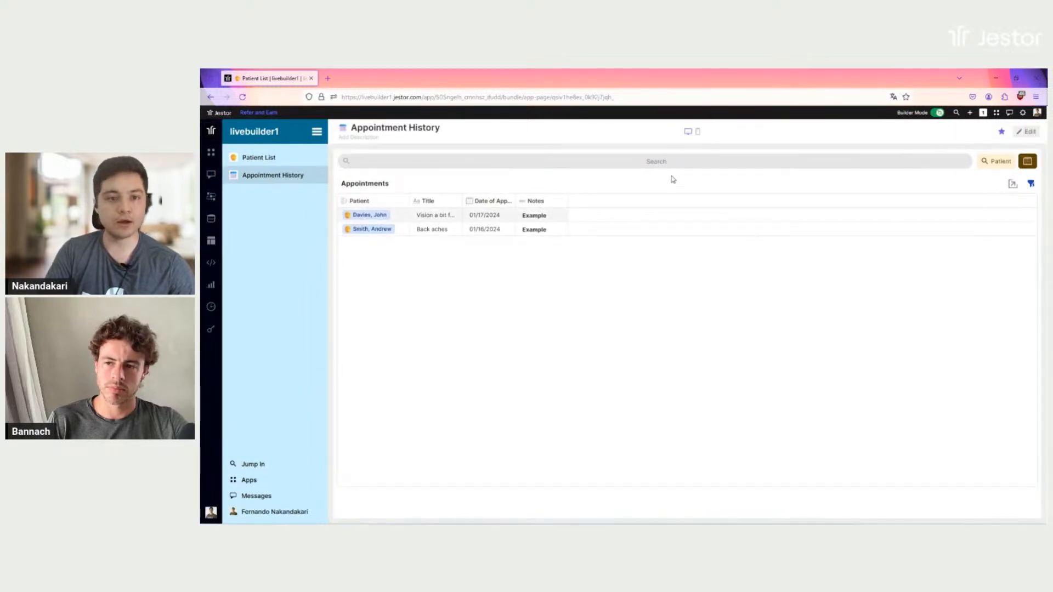
pyautogui.click(211, 152)
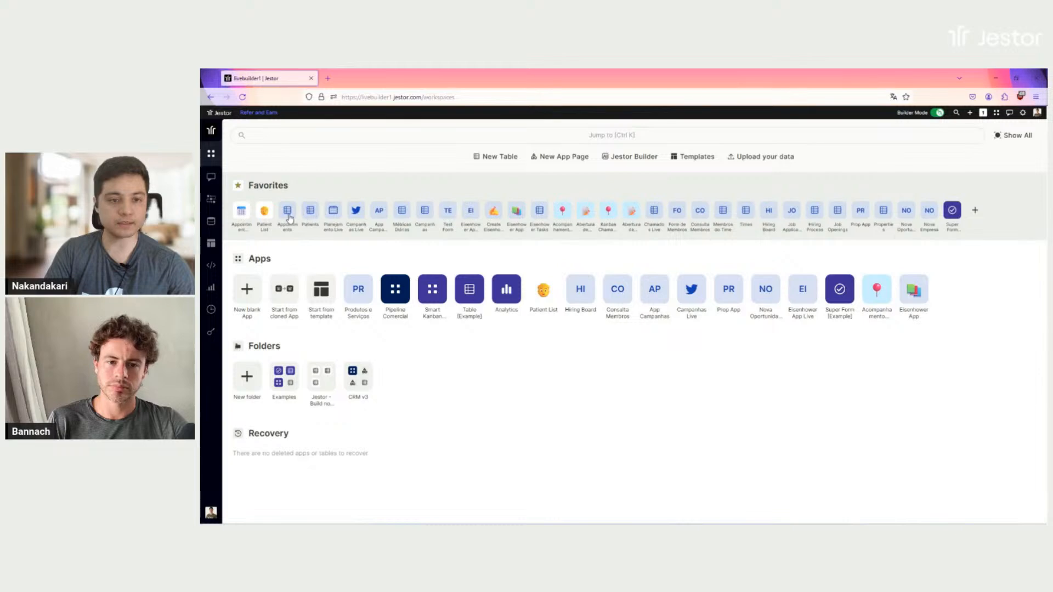
pyautogui.click(308, 211)
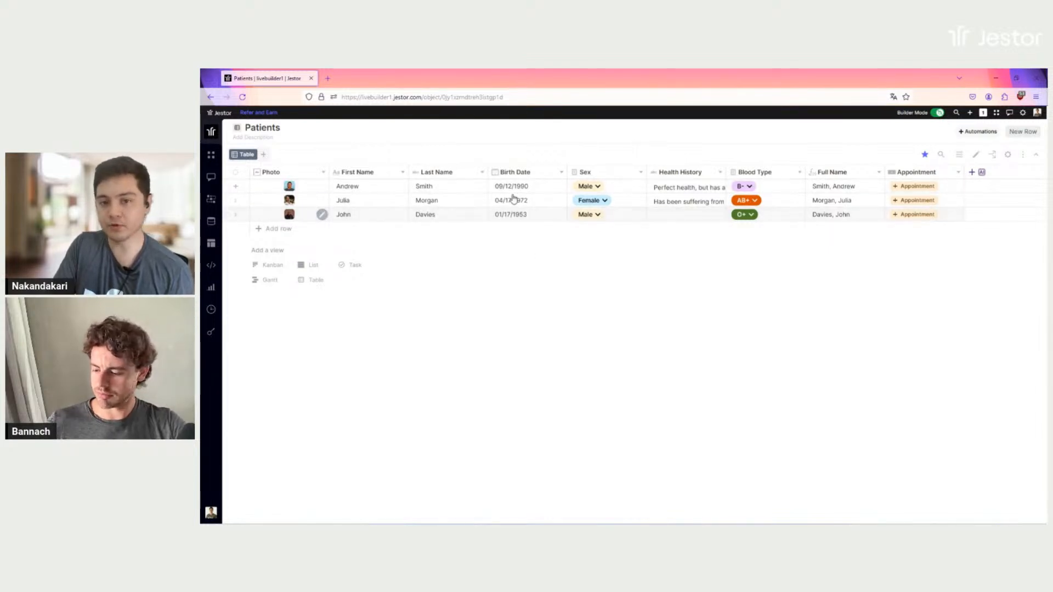
# - Look at the first patient's Sex field and read the full Health History text, leaving both unedited
pyautogui.click(638, 190)
pyautogui.click(629, 157)
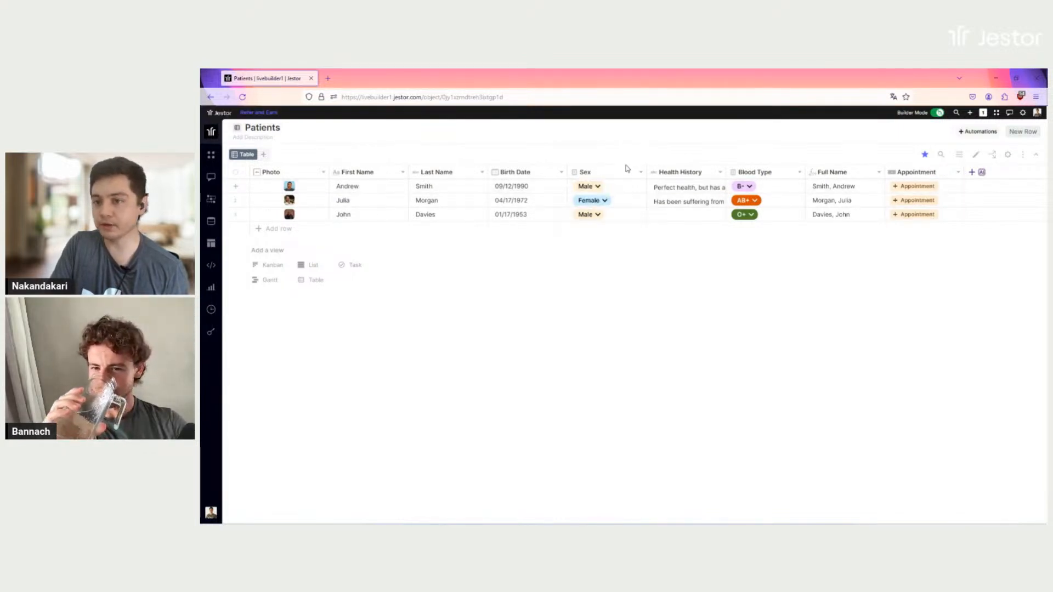
pyautogui.click(680, 190)
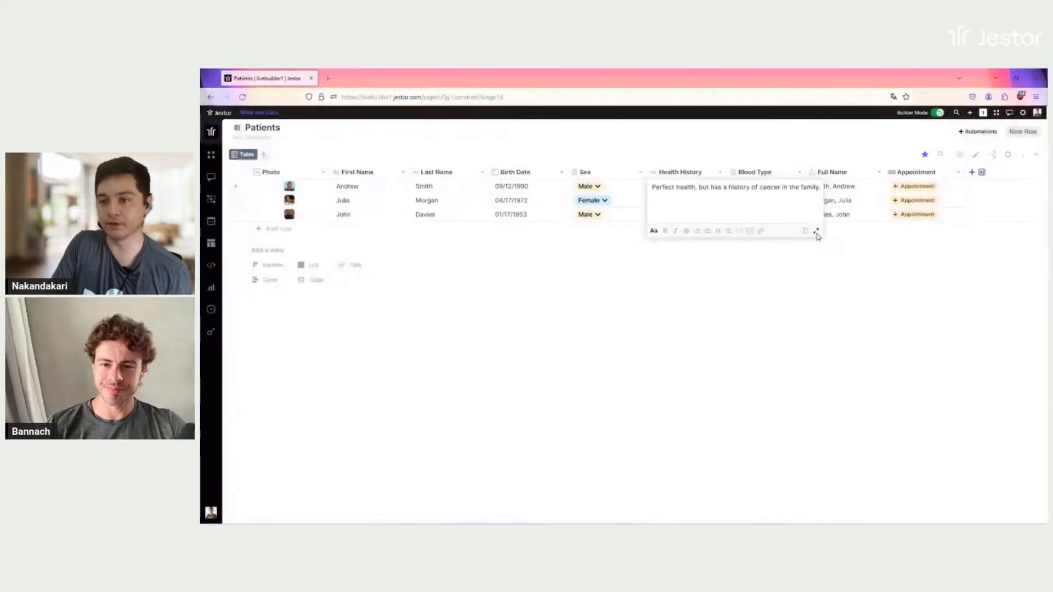
pyautogui.click(816, 231)
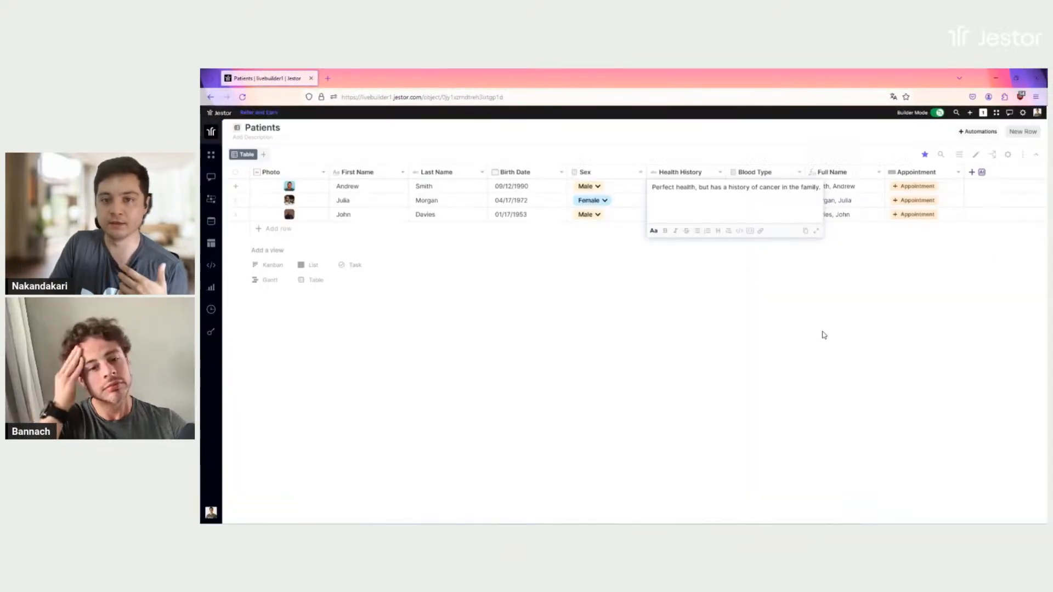
pyautogui.click(822, 332)
pyautogui.click(825, 335)
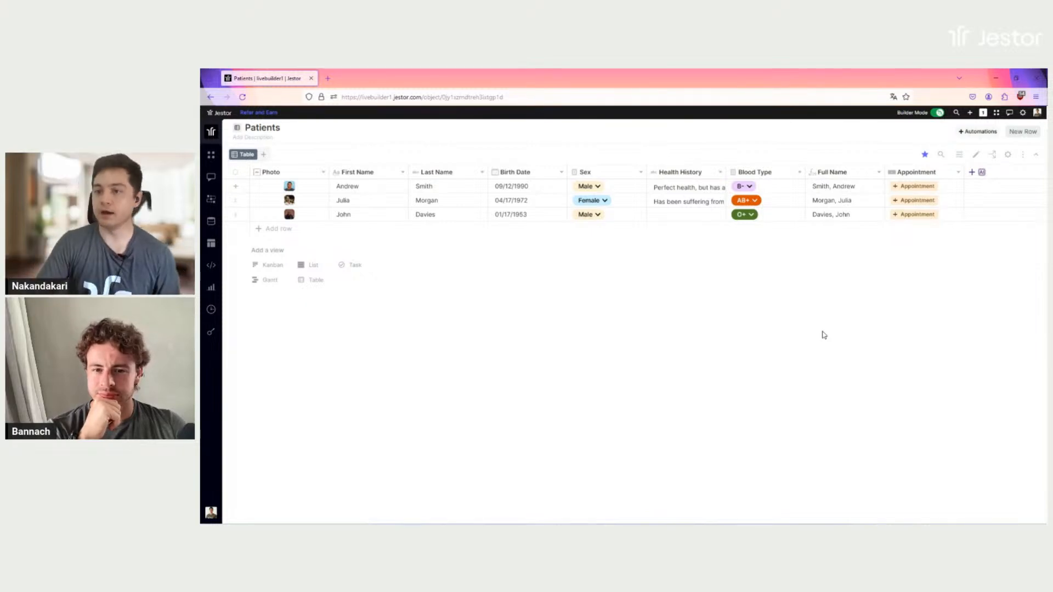
# - Review the available Blood Type options for the first patient without changing the selection
pyautogui.click(785, 188)
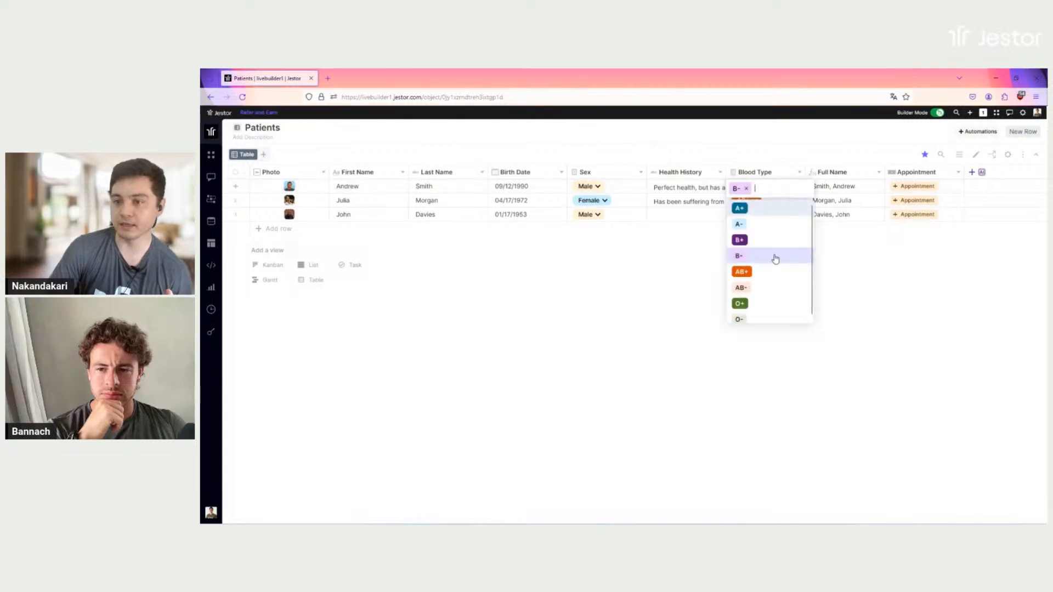
pyautogui.scroll(-1, 782, 288)
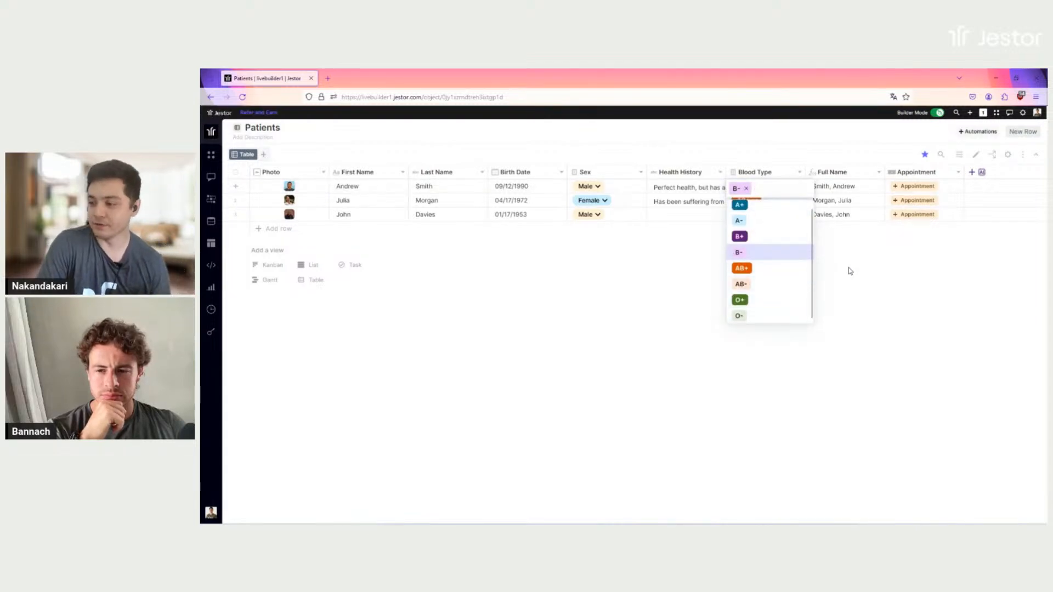
pyautogui.click(860, 284)
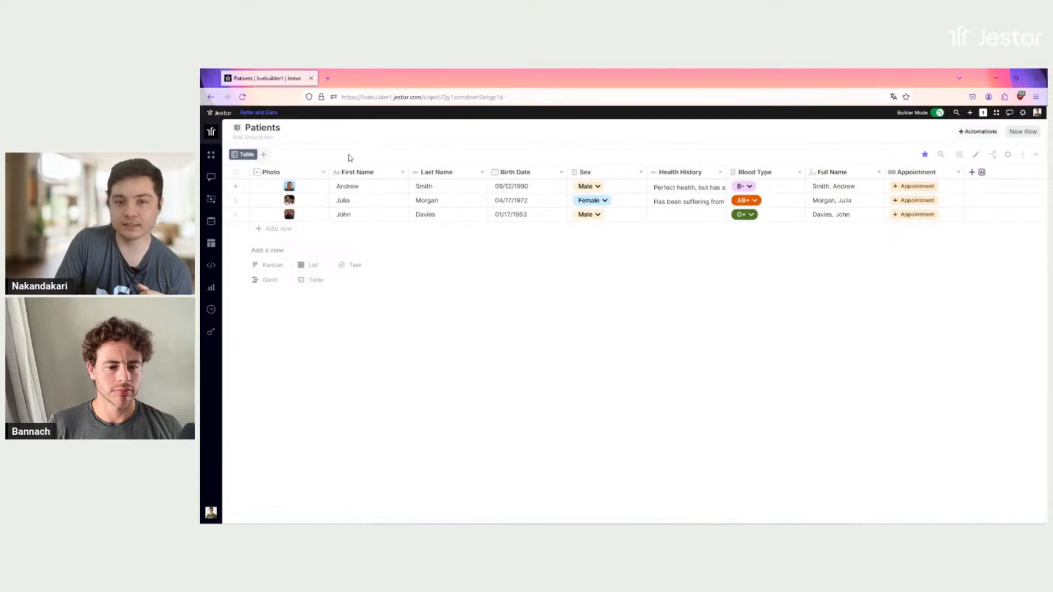
# - Open the Appointments table from the favorites and bring up the settings of its Patient field
pyautogui.click(211, 155)
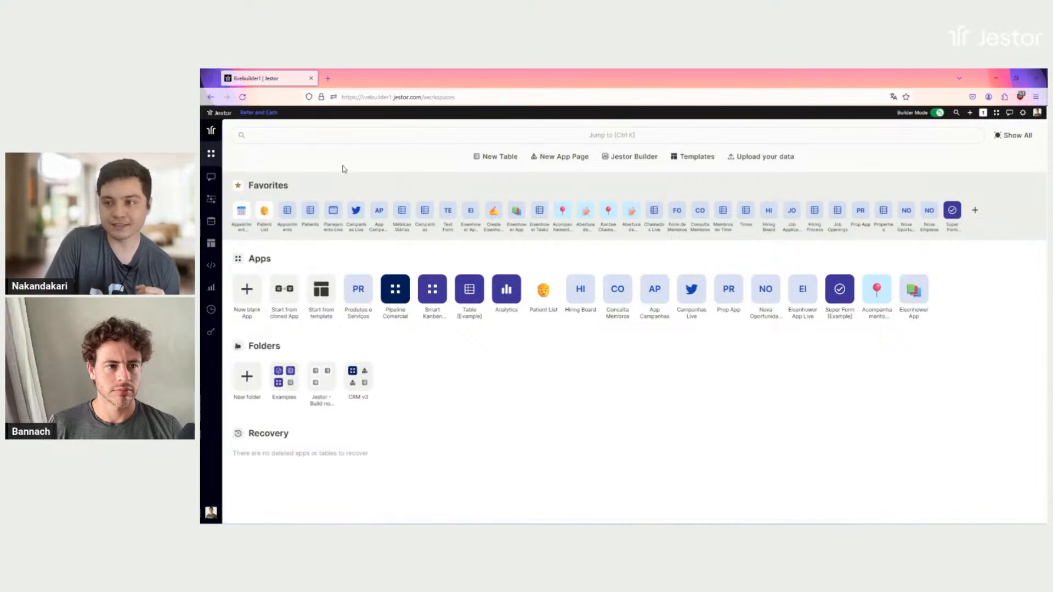
pyautogui.click(288, 217)
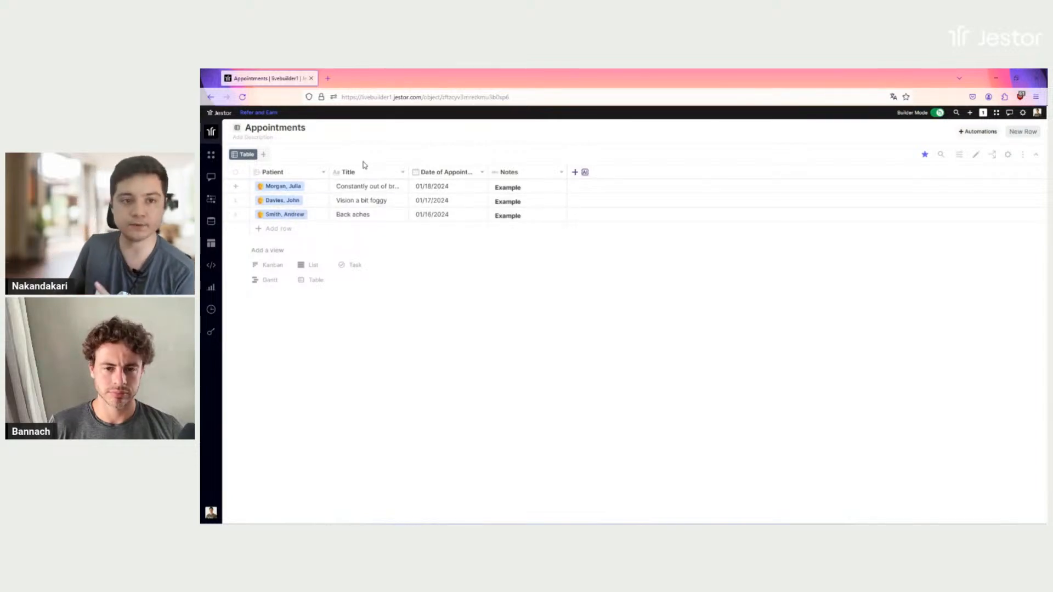
pyautogui.click(306, 174)
pyautogui.click(292, 221)
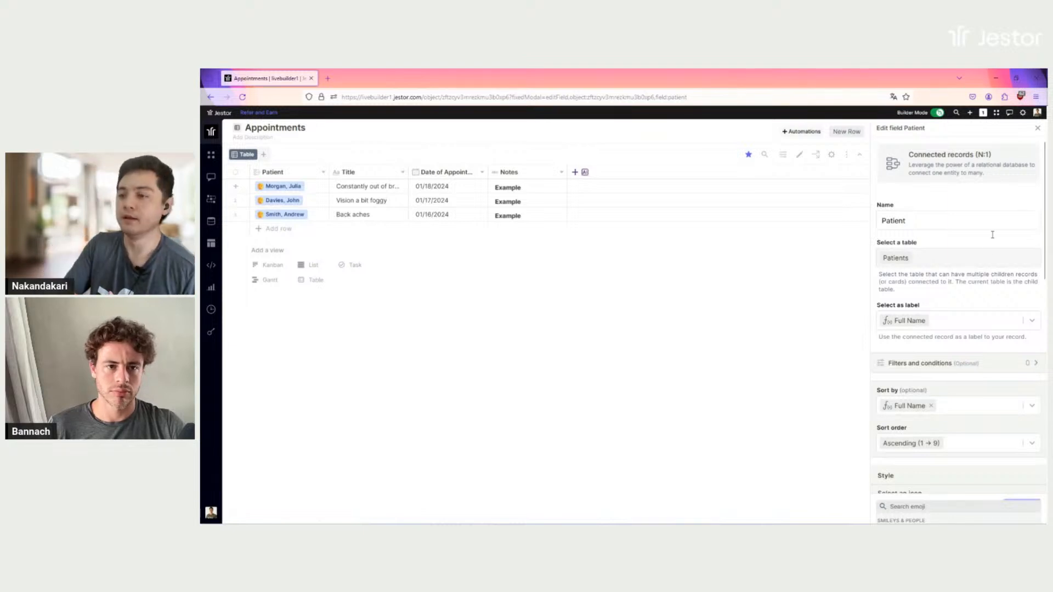
# - Examine the Patient field's connected table, label, sorting, icon and color settings, and close them without saving
pyautogui.scroll(-2, 985, 235)
pyautogui.scroll(2, 967, 241)
pyautogui.scroll(-2, 966, 244)
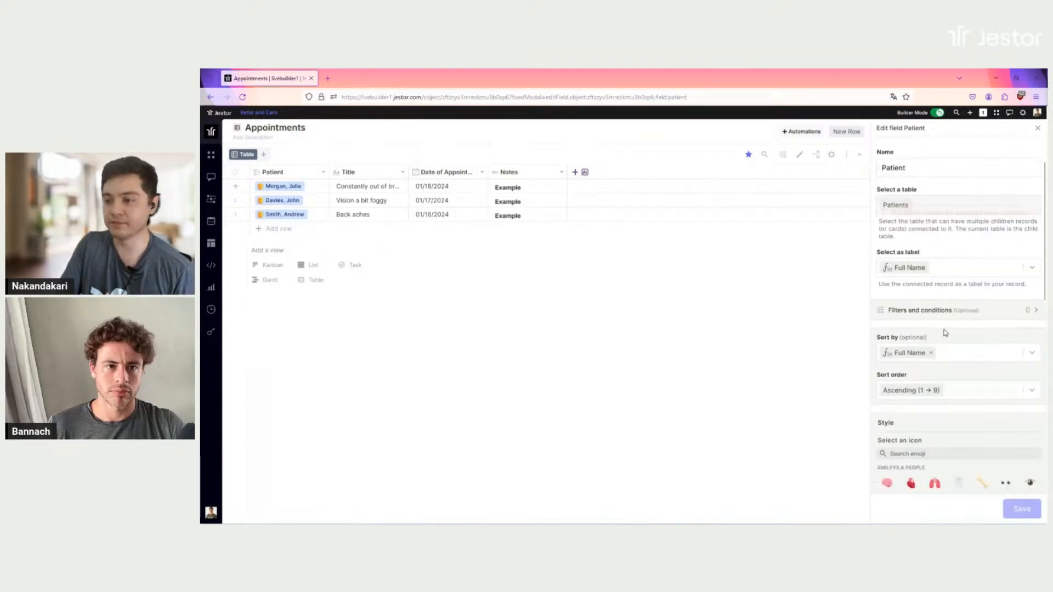
pyautogui.scroll(-2, 945, 251)
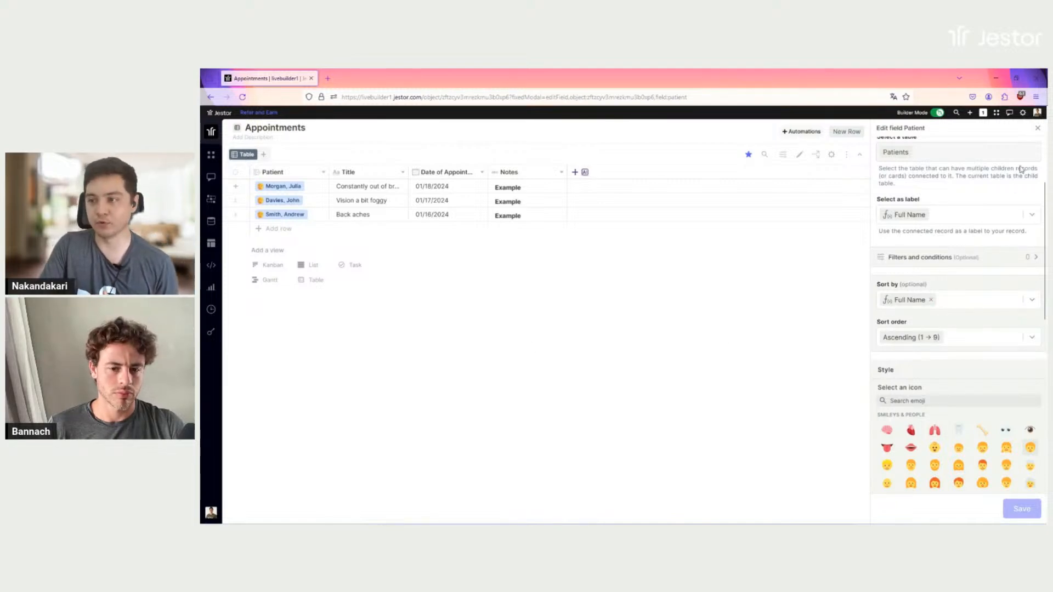
pyautogui.scroll(-4, 968, 248)
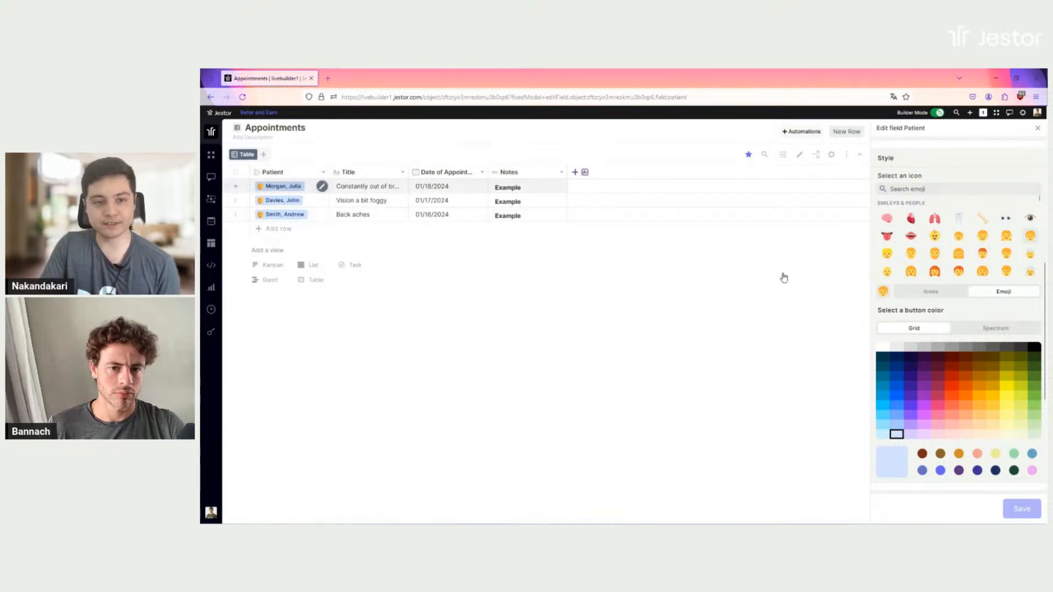
pyautogui.scroll(-2, 979, 285)
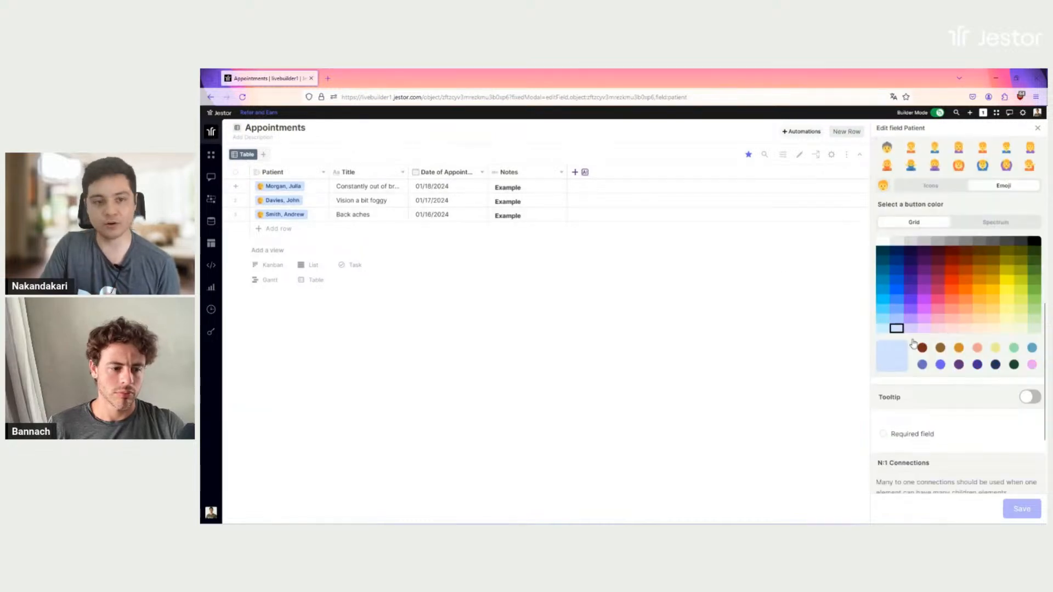
pyautogui.click(1037, 128)
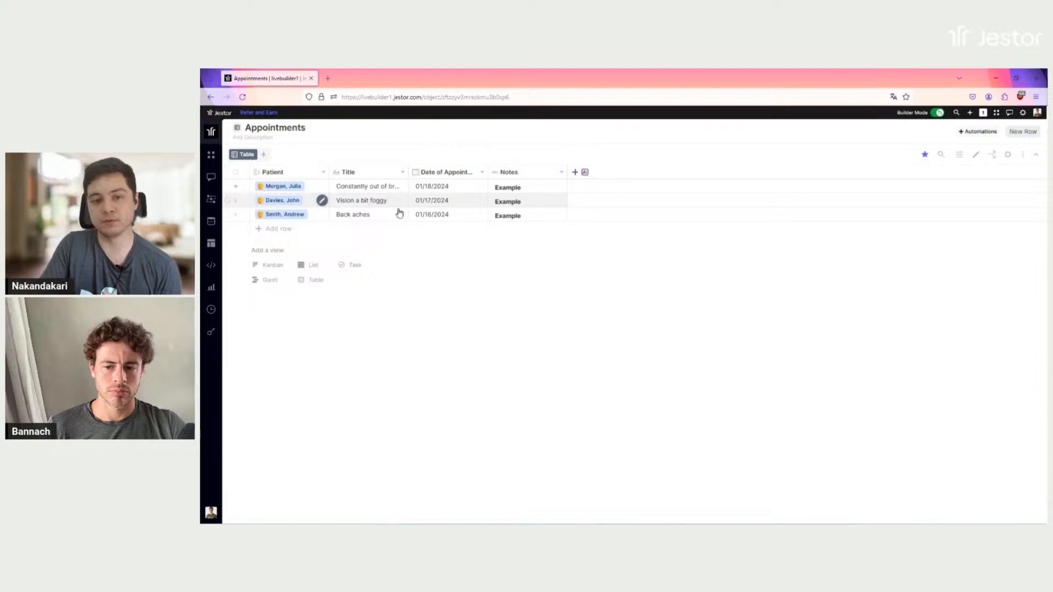
# - Widen the Date of Appointment column and open the first appointment's notes in the expanded editor
pyautogui.moveTo(485, 171); pyautogui.dragTo(541, 168)
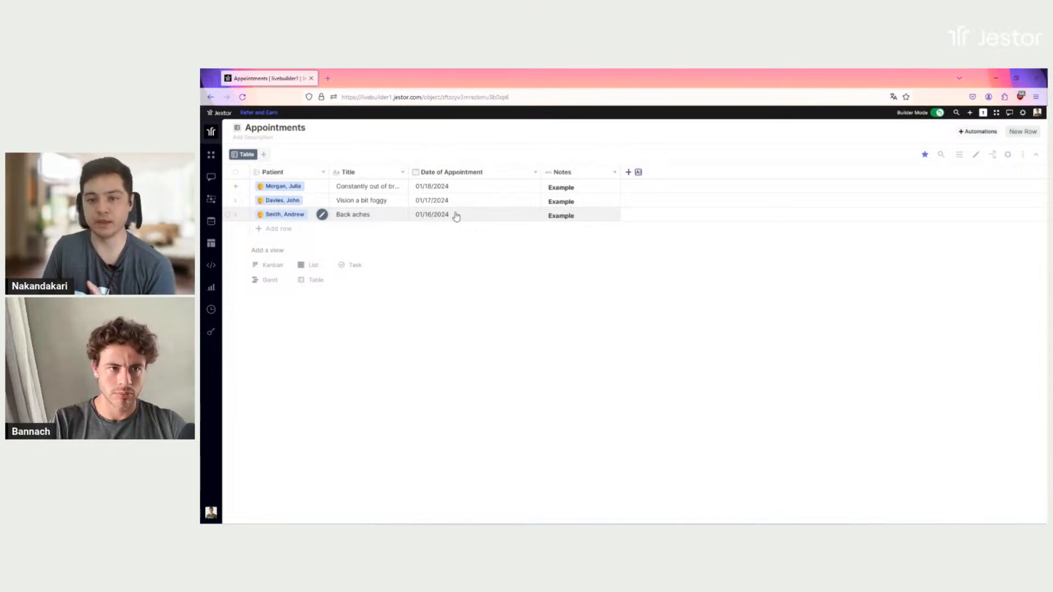
pyautogui.click(591, 188)
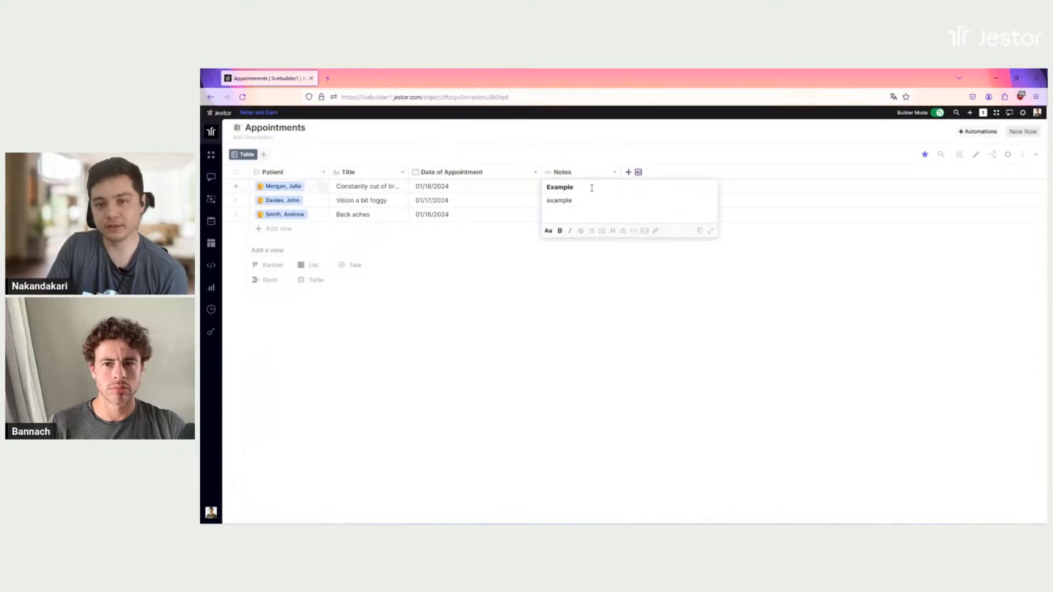
pyautogui.click(711, 233)
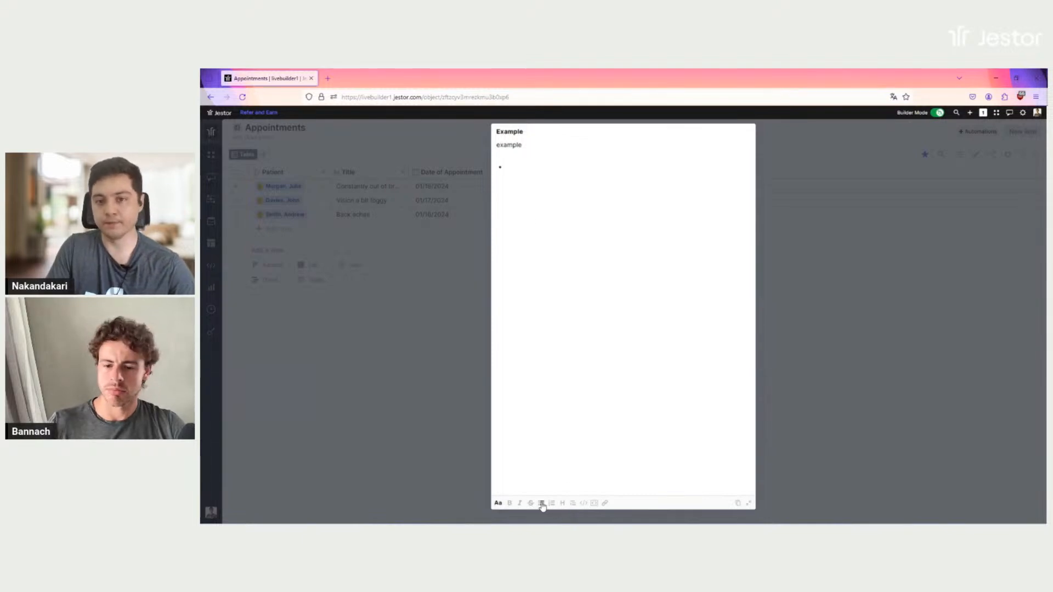
# - Add a bulleted list with "jijfa", "sjfiasjf" and "sjafoiaiosfj" to the notes and make the last item bold
pyautogui.write('ji')
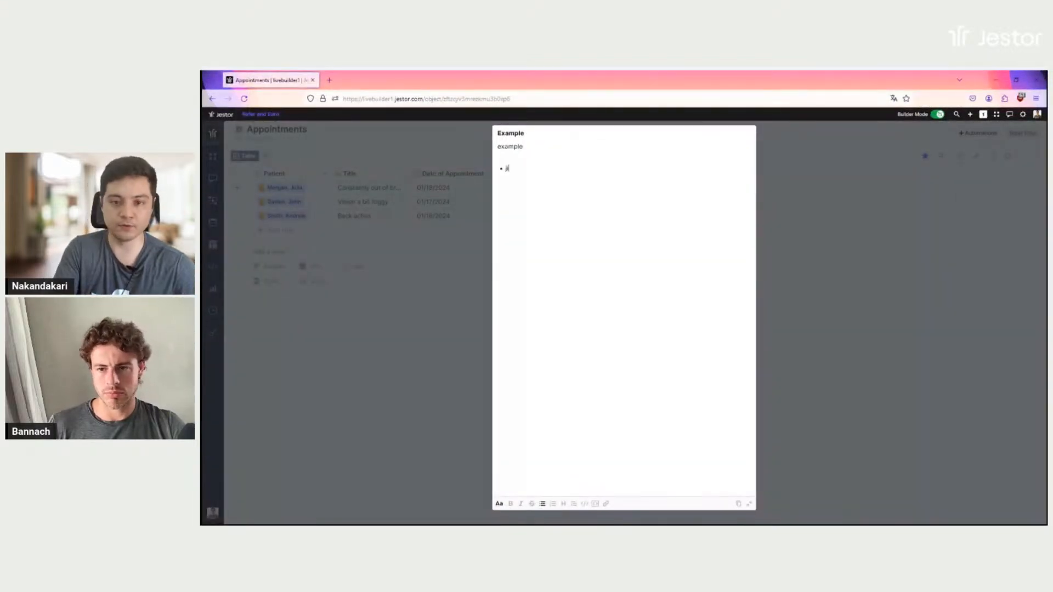
pyautogui.write('jafoiaiosfj')
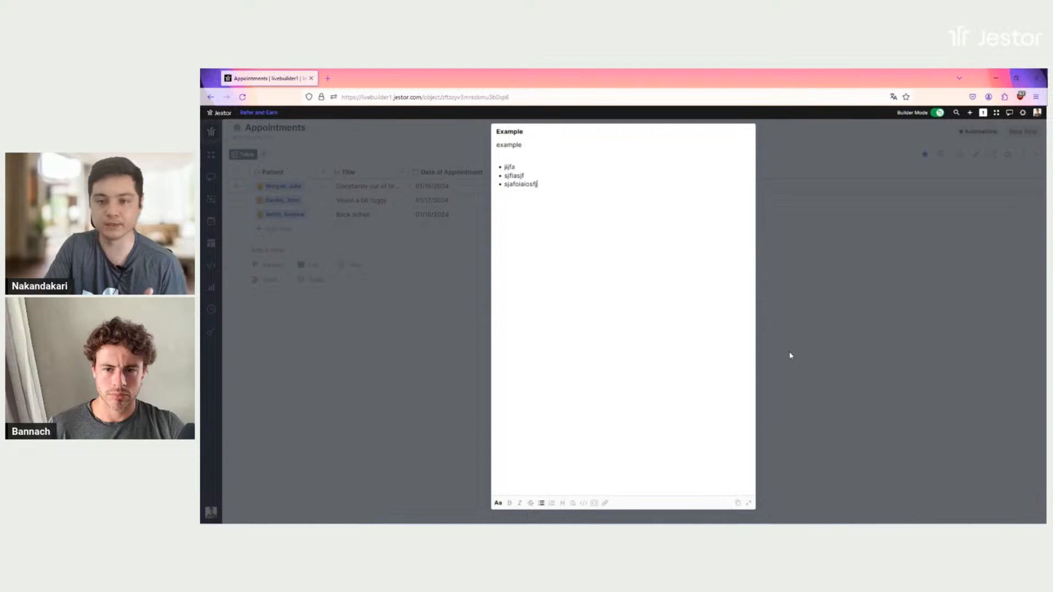
pyautogui.doubleClick(513, 184)
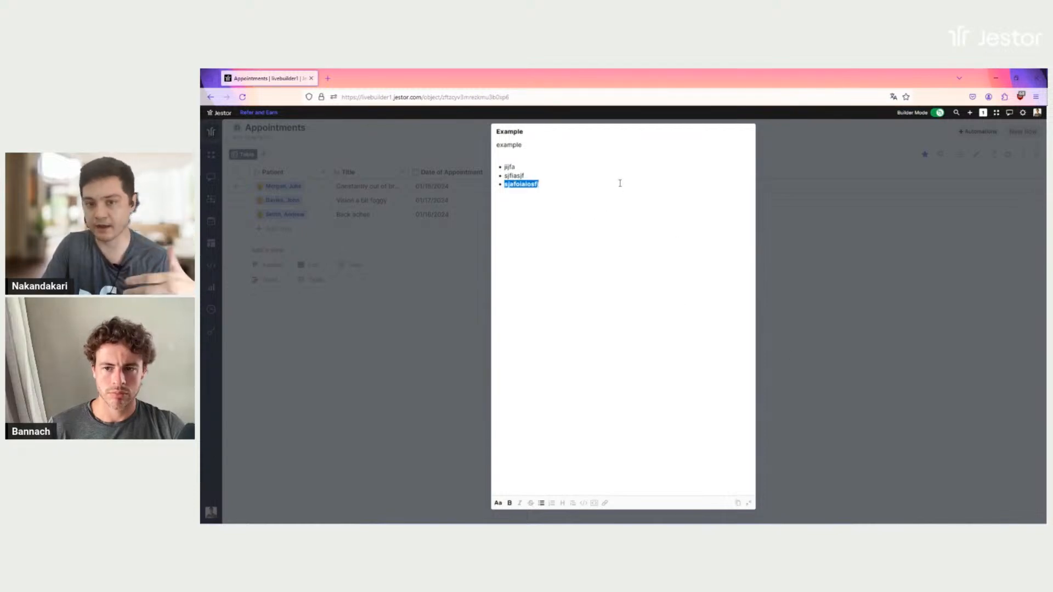
# - Close the expanded notes editor and open the Patients table from the favorites
pyautogui.click(804, 202)
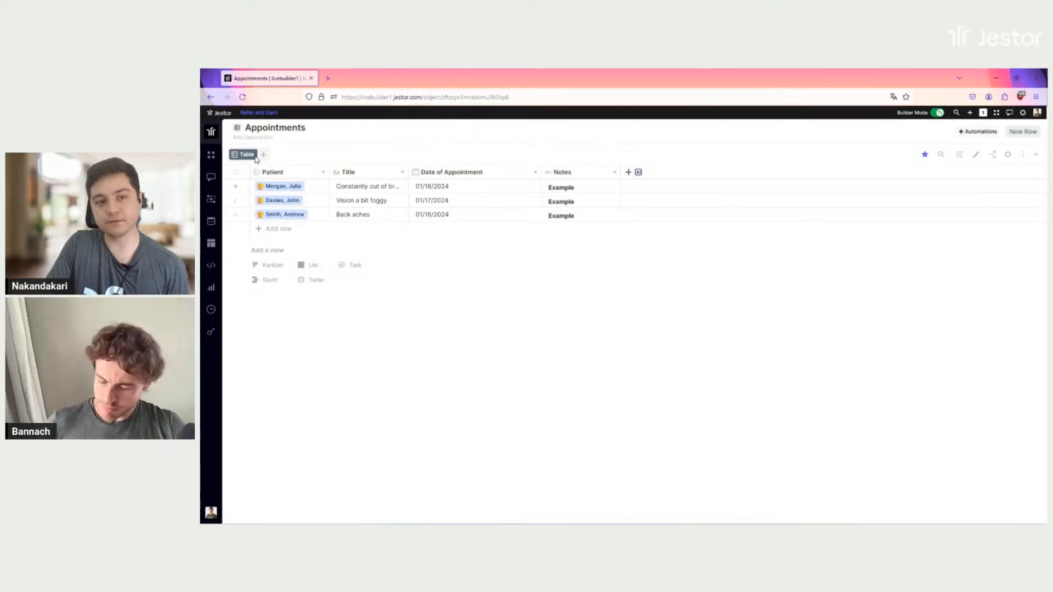
pyautogui.click(211, 155)
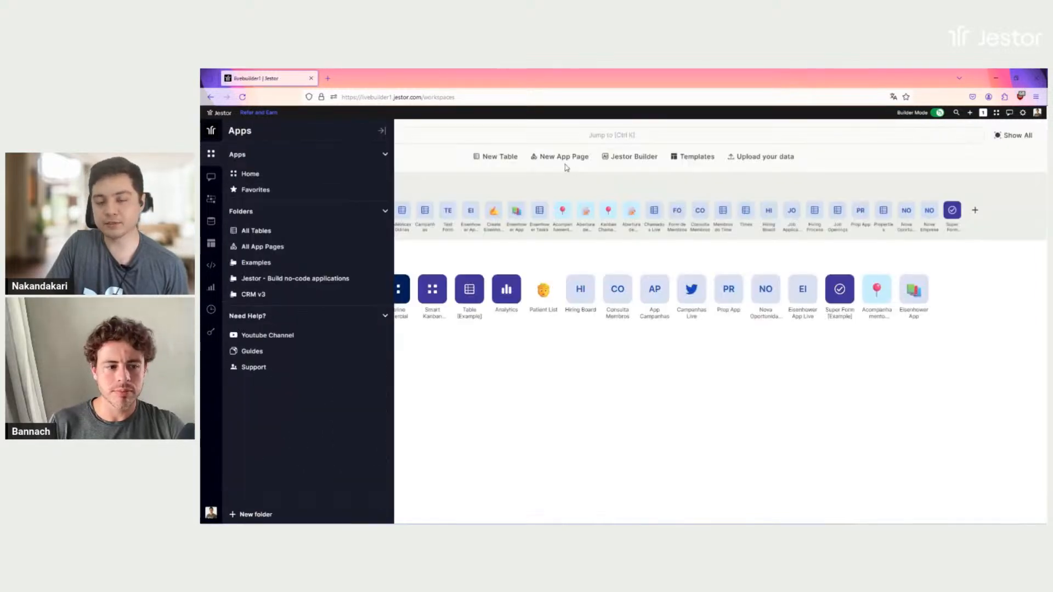
pyautogui.click(311, 214)
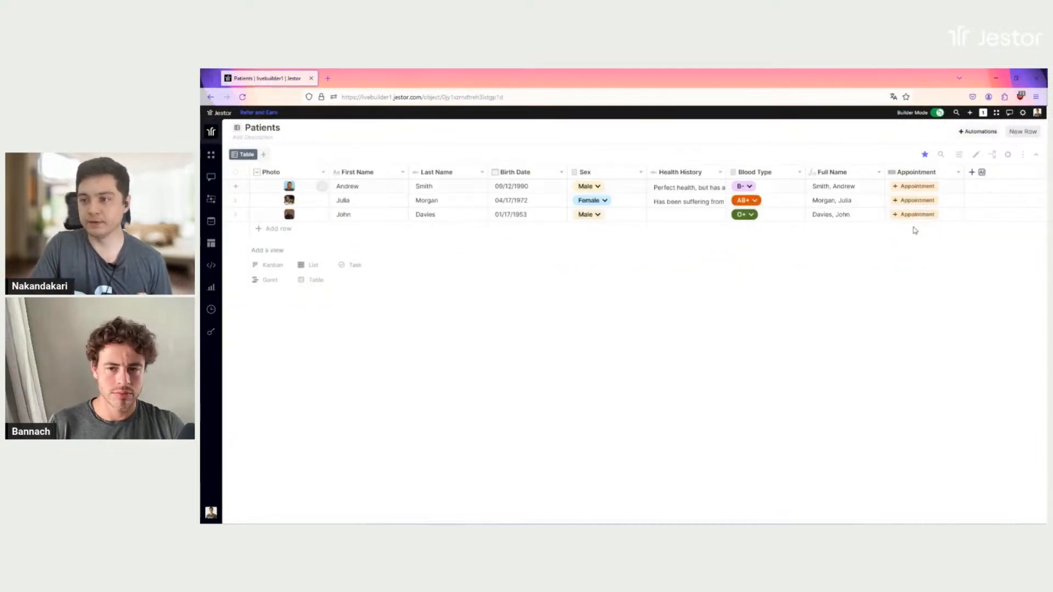
# - Examine the Appointment field's connected table, button label and icon settings in the Patients table, and close them without saving
pyautogui.click(916, 172)
pyautogui.click(935, 222)
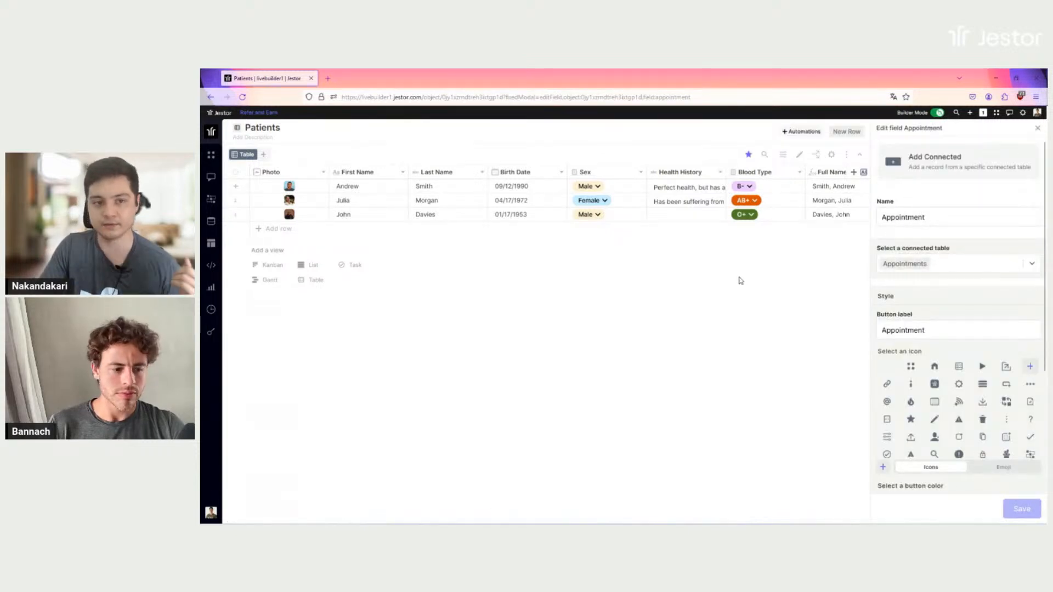
pyautogui.scroll(-4, 993, 315)
pyautogui.scroll(4, 985, 312)
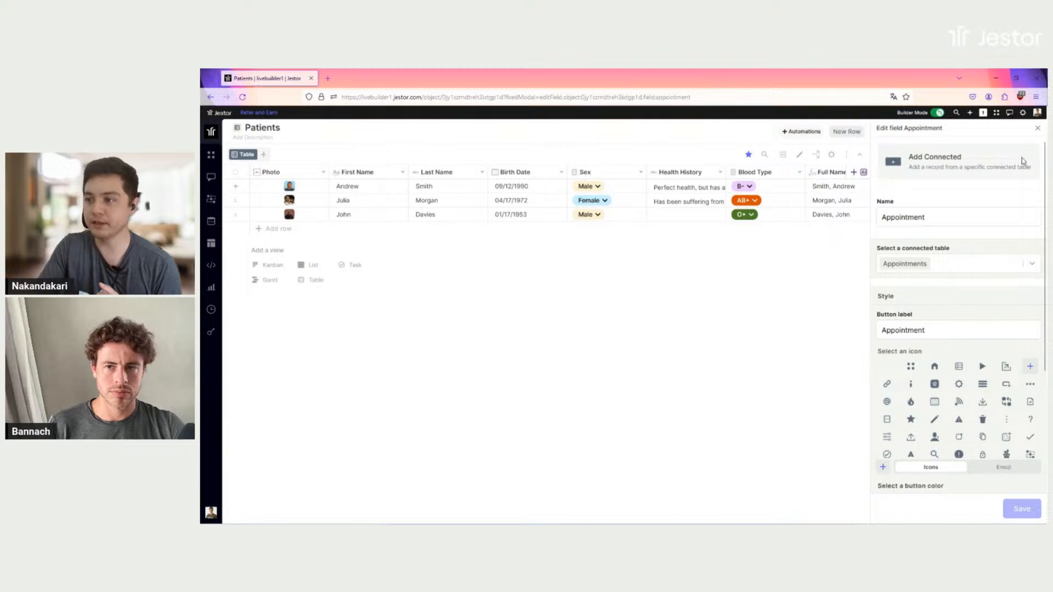
pyautogui.click(1037, 129)
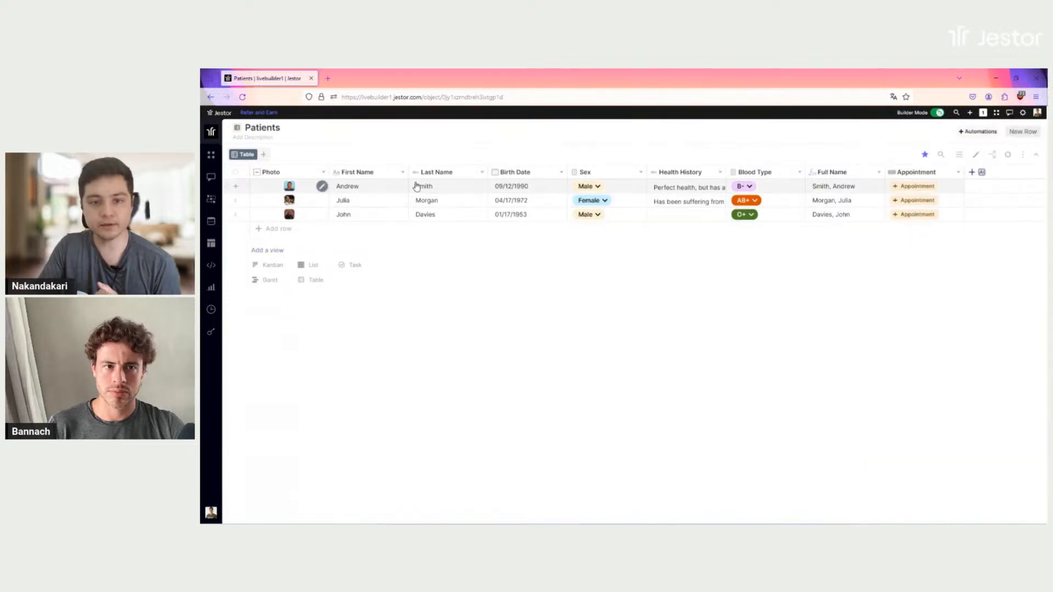
# - View the new appointment form from the first patient's row and the table's new-field options, closing both without saving
pyautogui.click(917, 187)
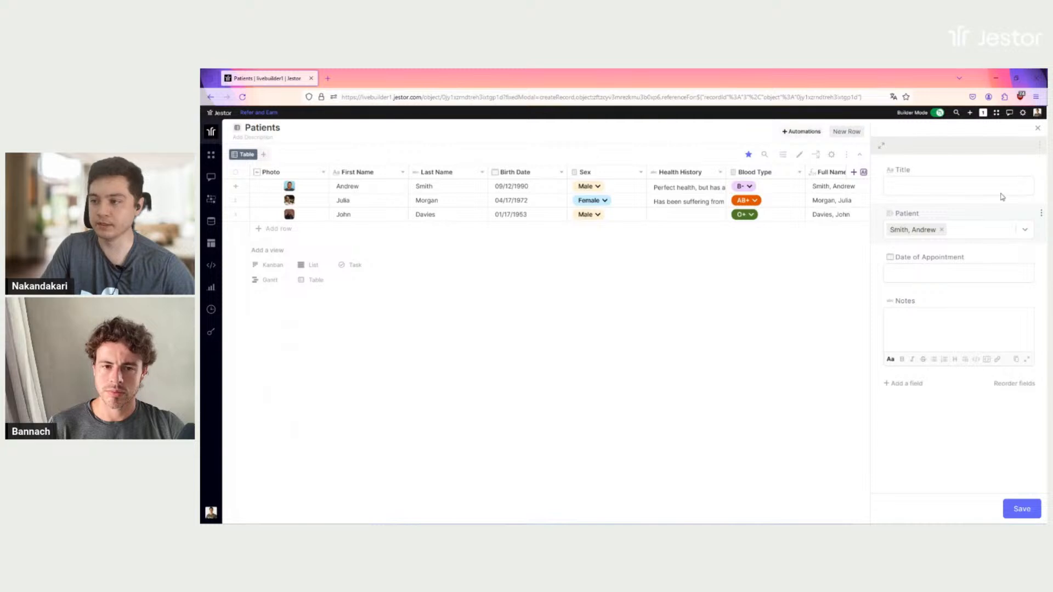
pyautogui.click(1038, 129)
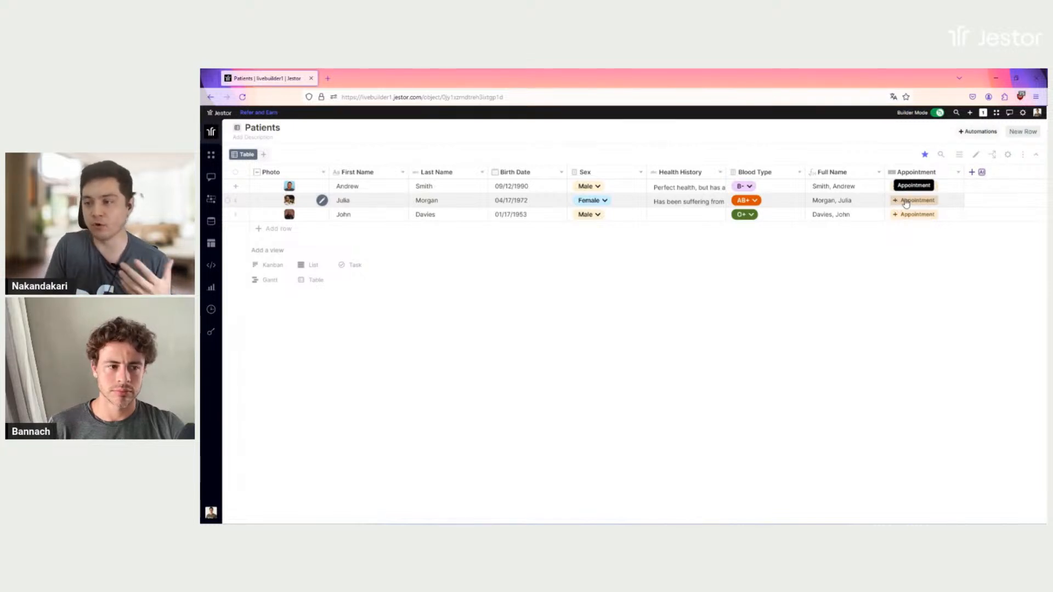
pyautogui.click(972, 172)
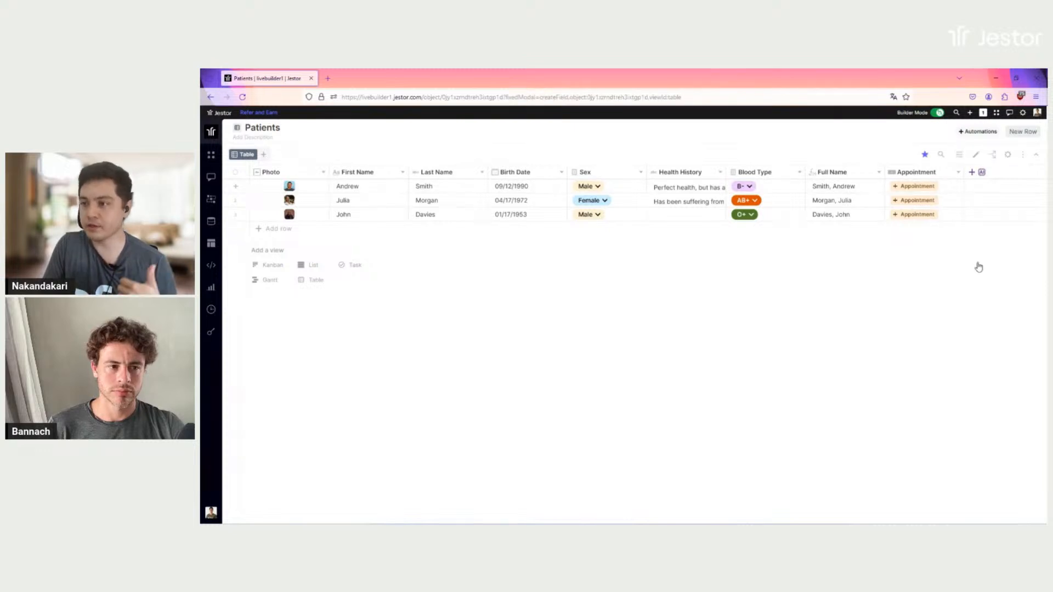
pyautogui.click(1035, 134)
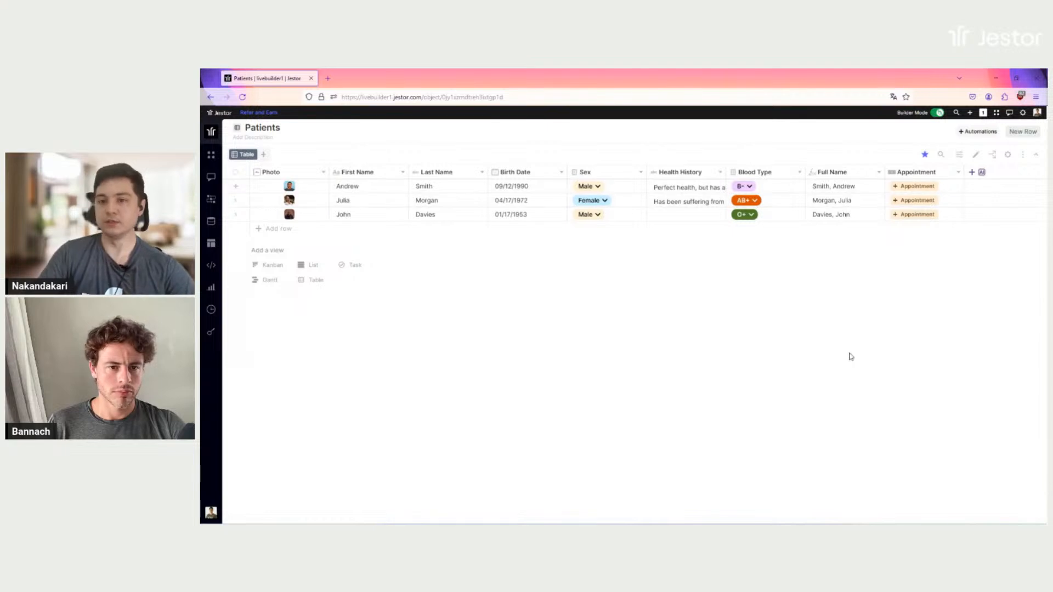
# - Create a new app page titled "Patient List (Live)"
pyautogui.click(212, 156)
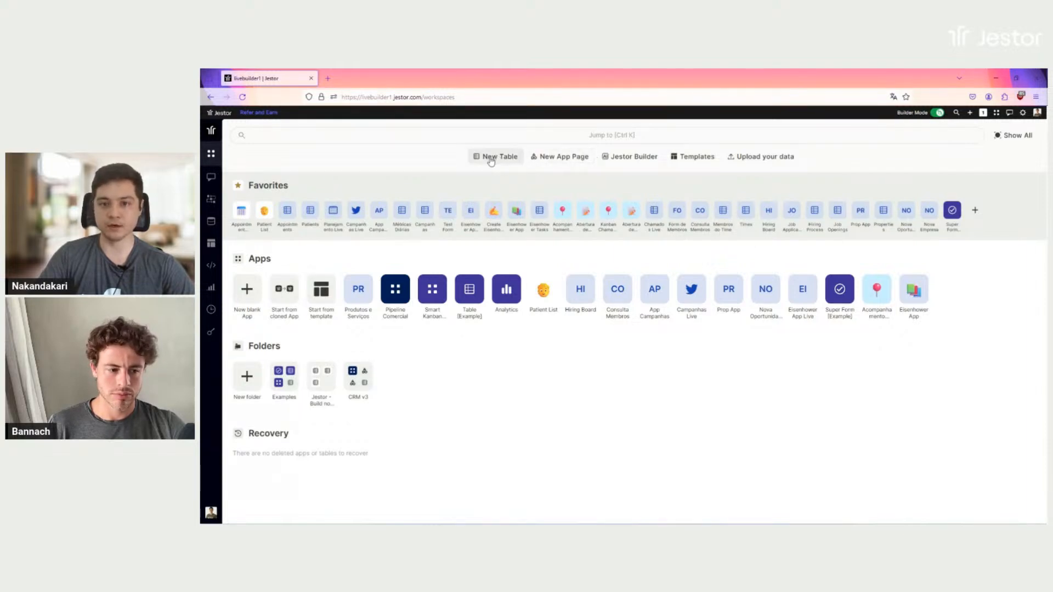
pyautogui.click(557, 159)
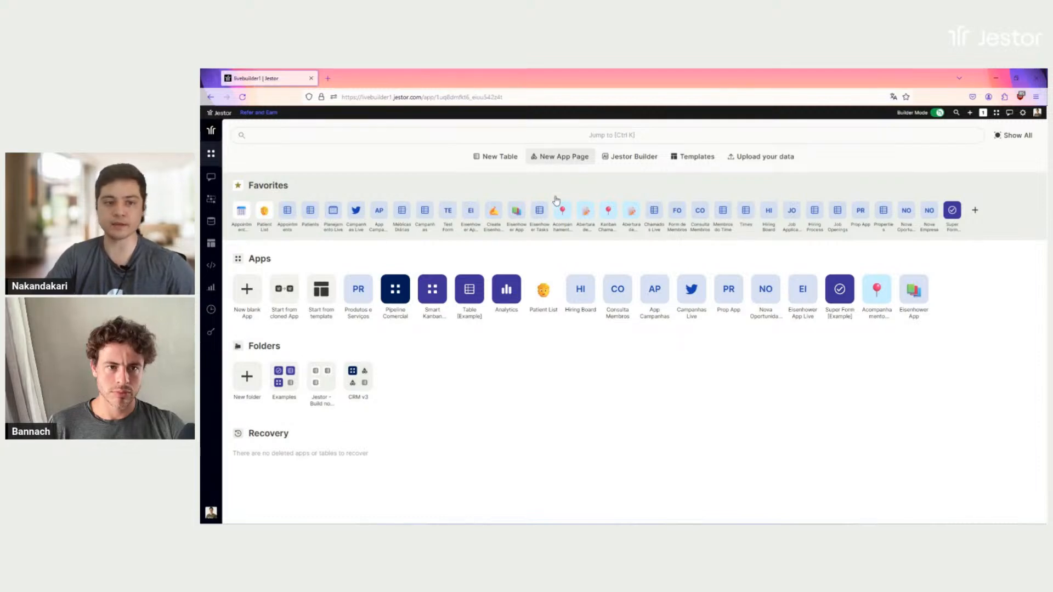
pyautogui.click(269, 128)
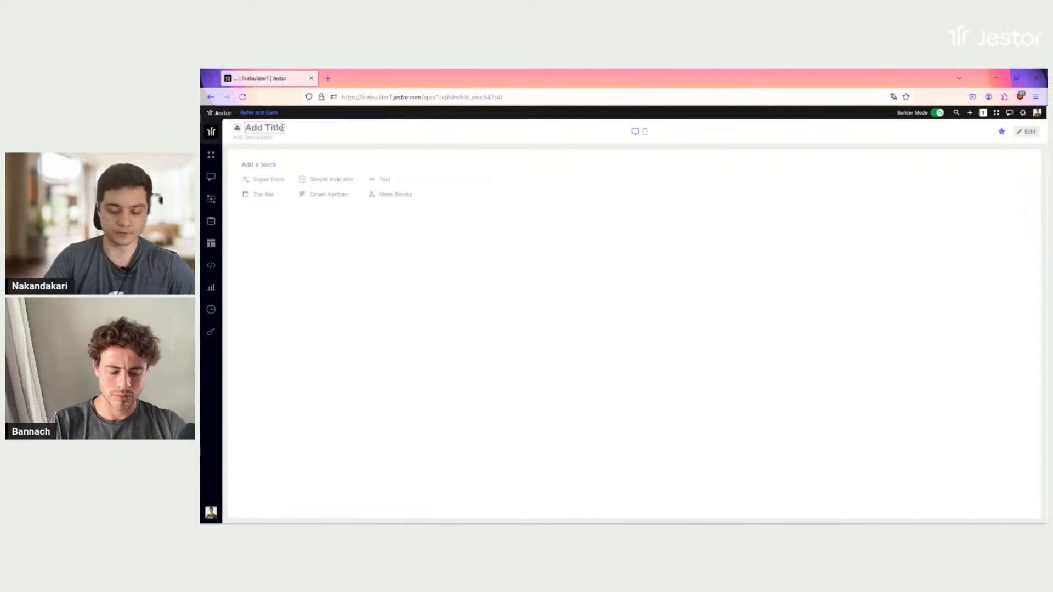
pyautogui.write('Patient L')
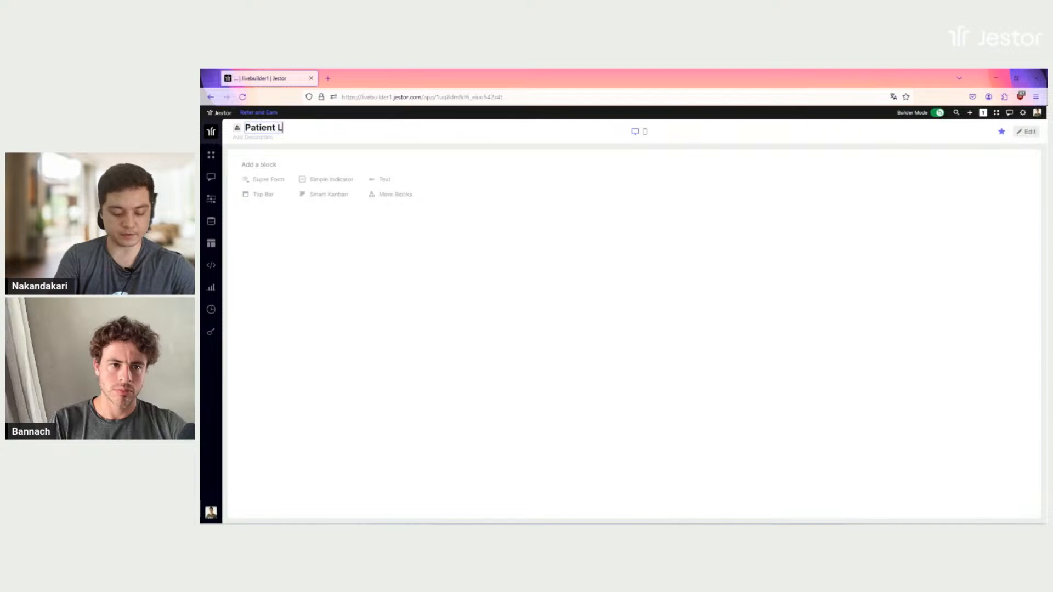
pyautogui.write('ist (Live)')
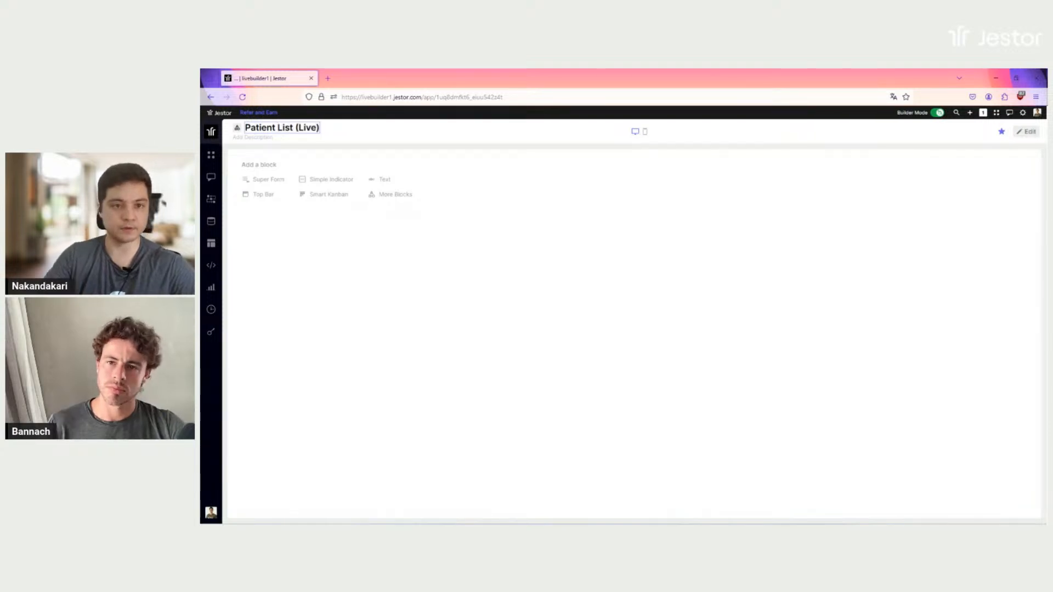
pyautogui.click(357, 139)
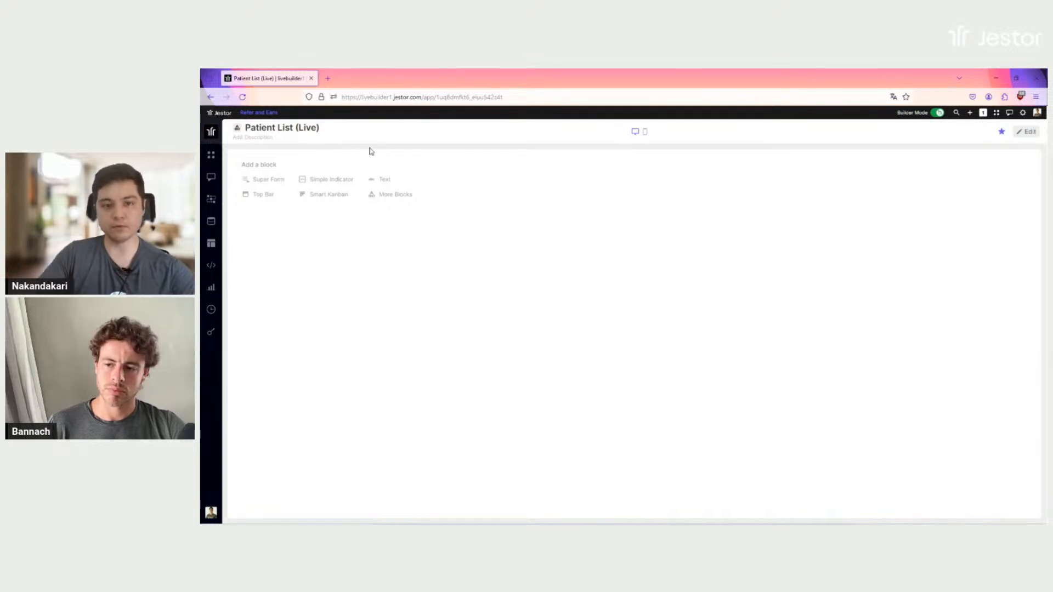
# - Find the List View block by searching for "list", add it to the page and enlarge it to fill the canvas width
pyautogui.click(387, 199)
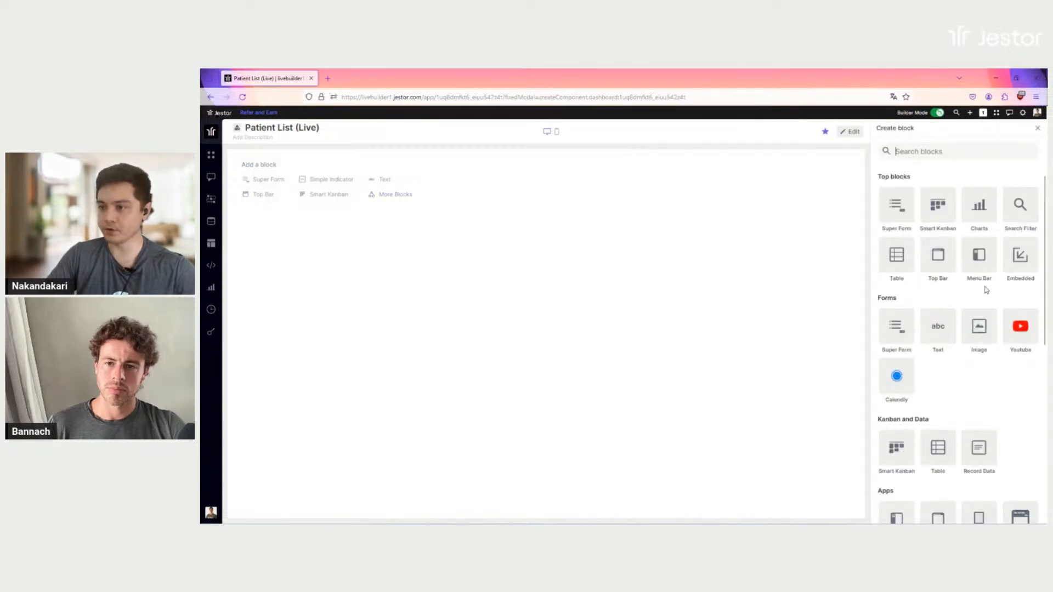
pyautogui.scroll(-4, 986, 291)
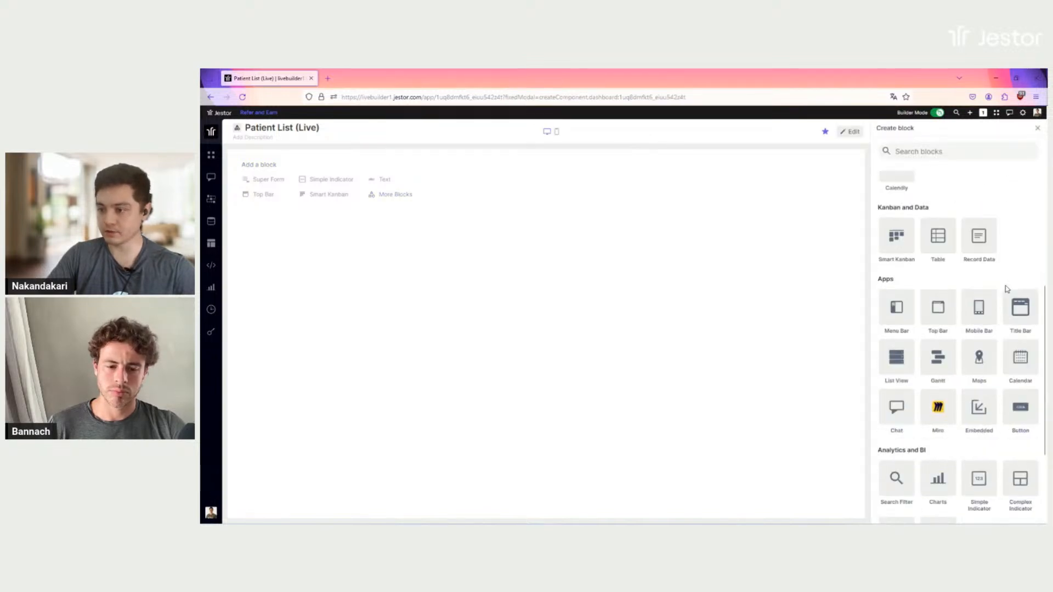
pyautogui.scroll(-2, 1007, 289)
pyautogui.scroll(6, 987, 288)
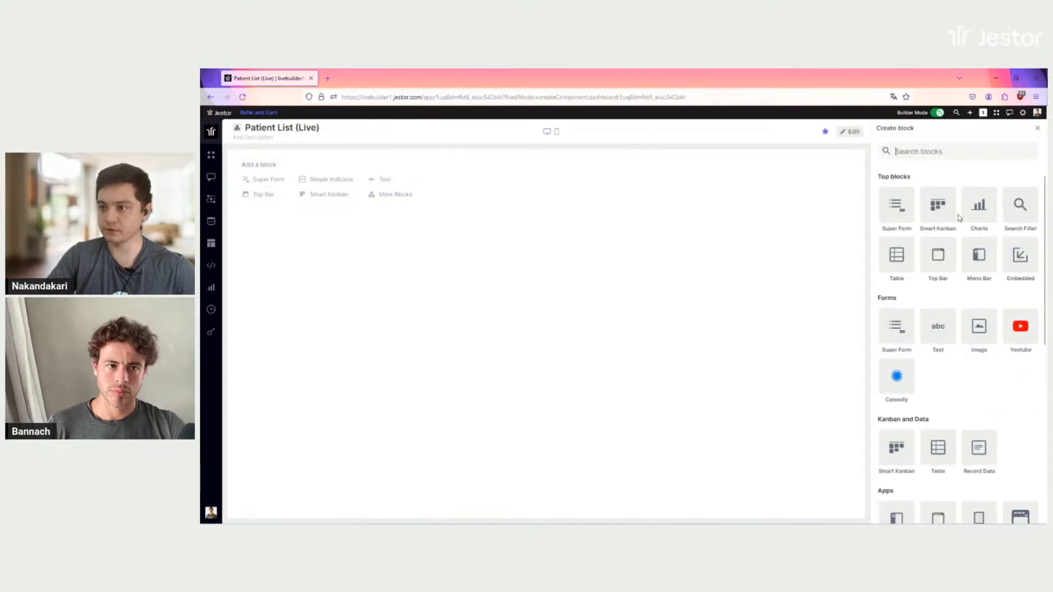
pyautogui.click(936, 152)
pyautogui.write('list')
pyautogui.click(898, 225)
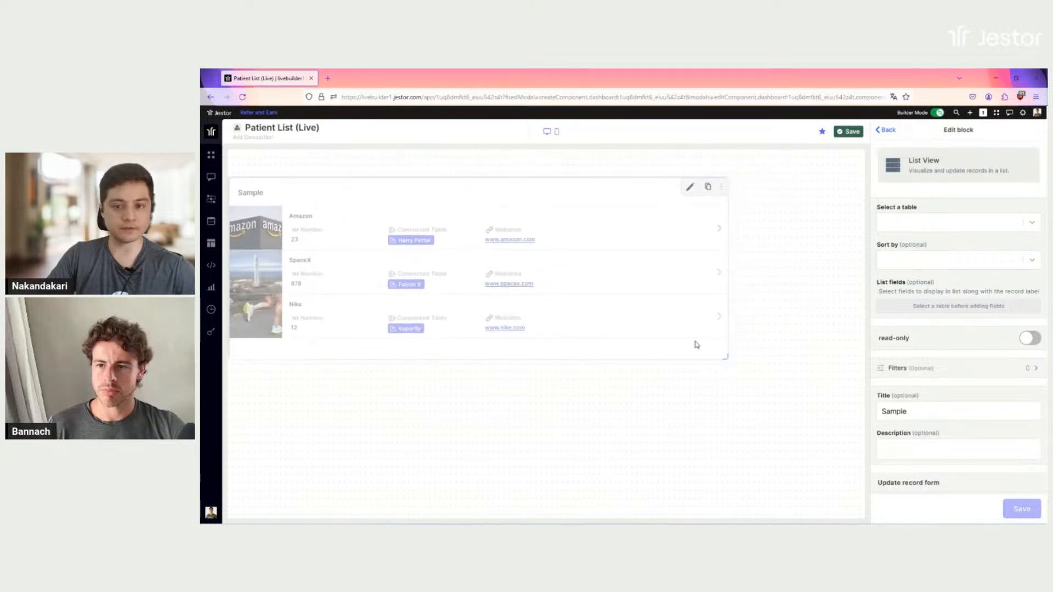
pyautogui.moveTo(728, 360); pyautogui.dragTo(869, 497)
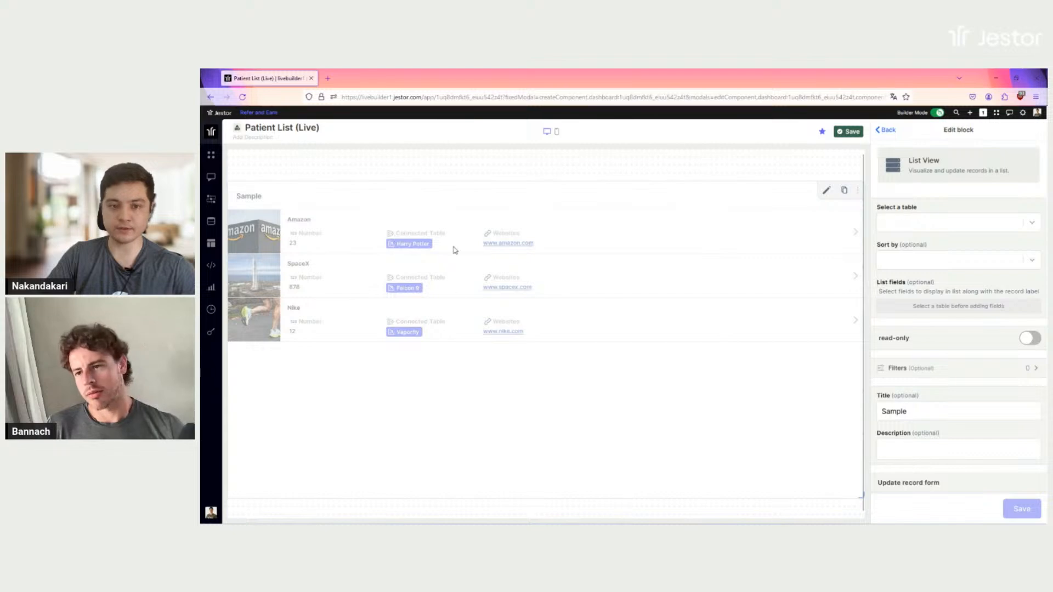
# - Set Patients as the source table of the List View block
pyautogui.click(967, 225)
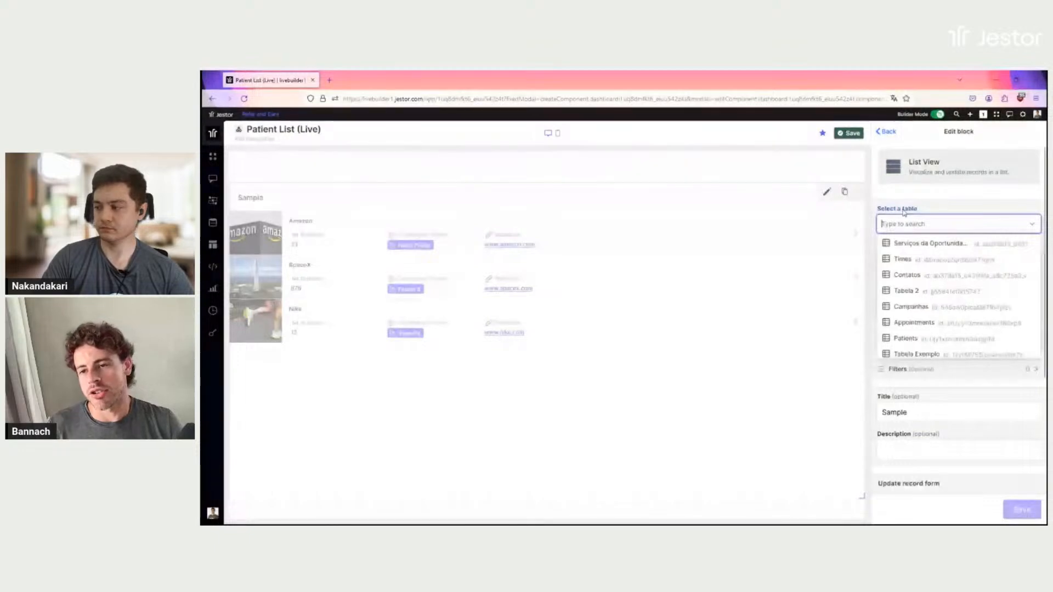
pyautogui.click(943, 199)
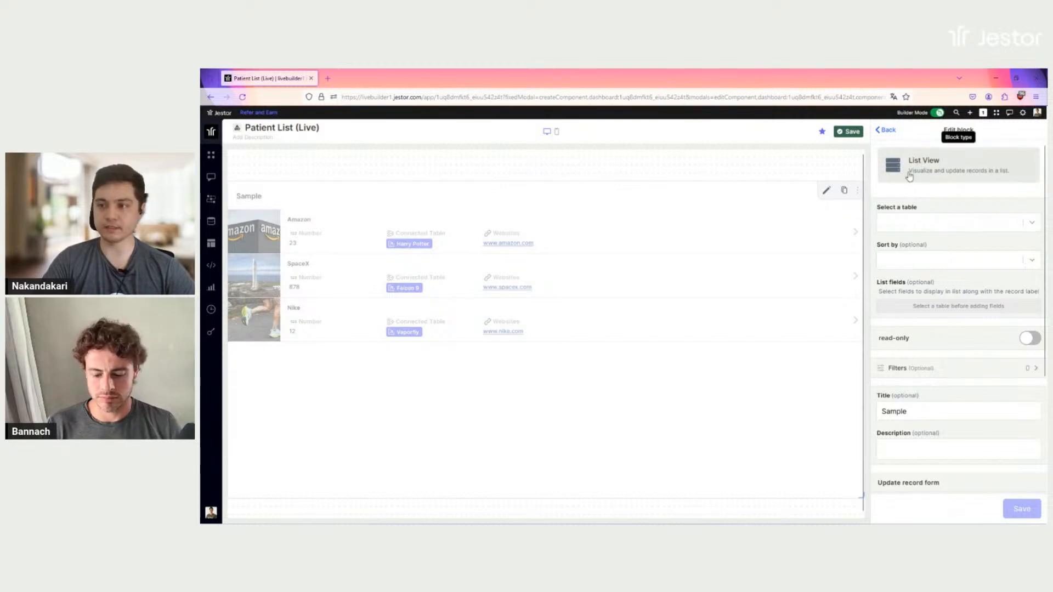
pyautogui.click(936, 227)
pyautogui.write('pi')
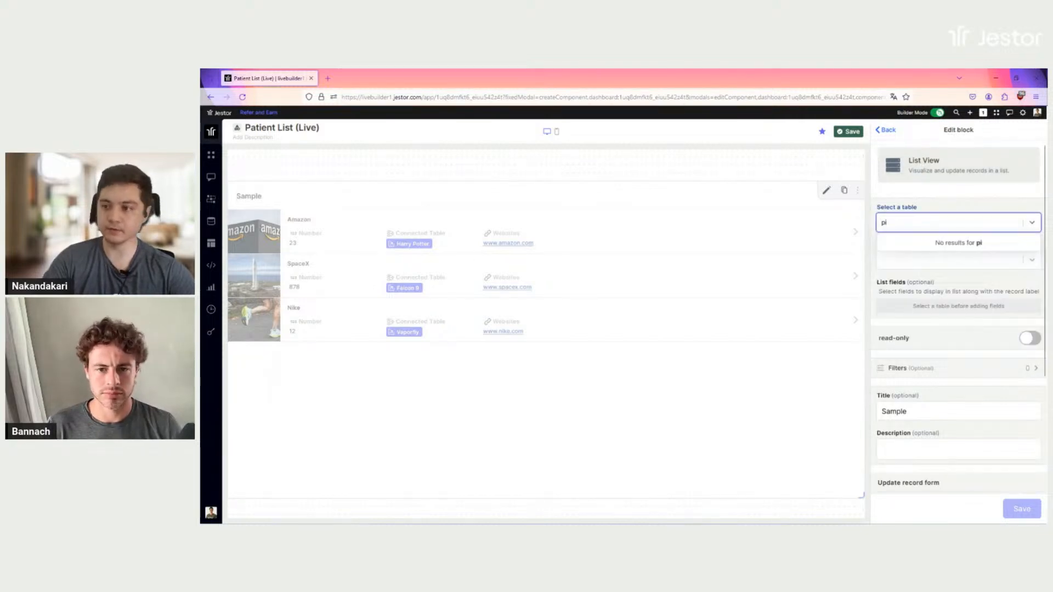
pyautogui.press('BackSpace')
pyautogui.write('at')
pyautogui.click(937, 244)
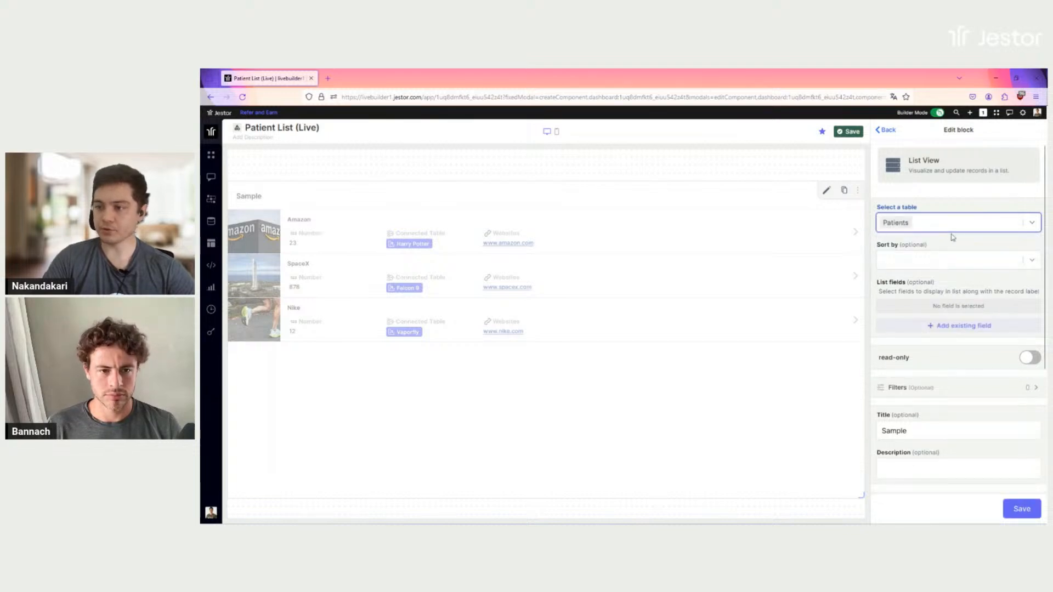
# - Sort the list by the Full Name field
pyautogui.click(972, 264)
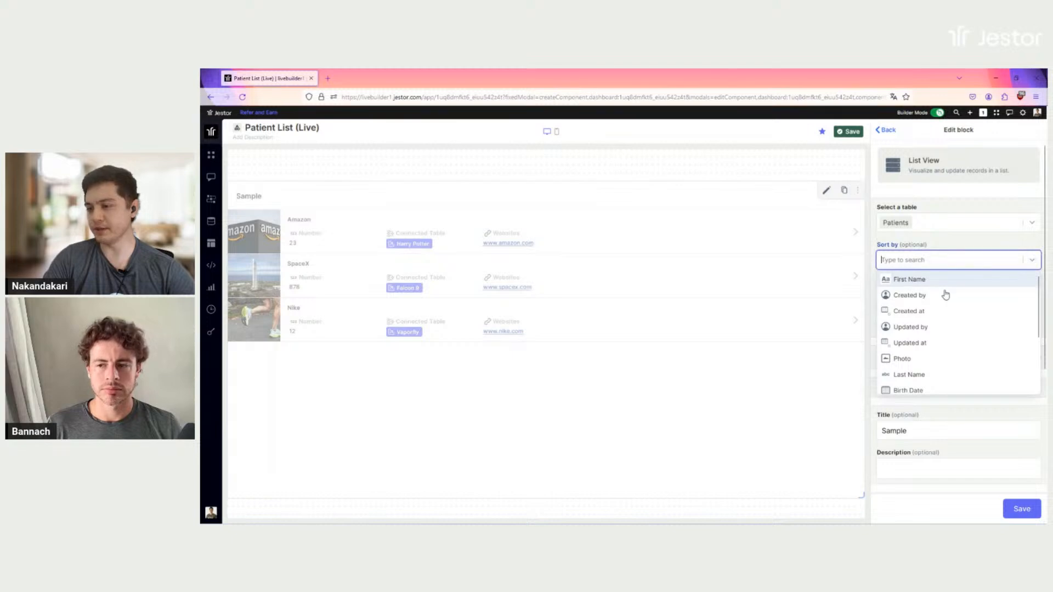
pyautogui.scroll(-3, 945, 294)
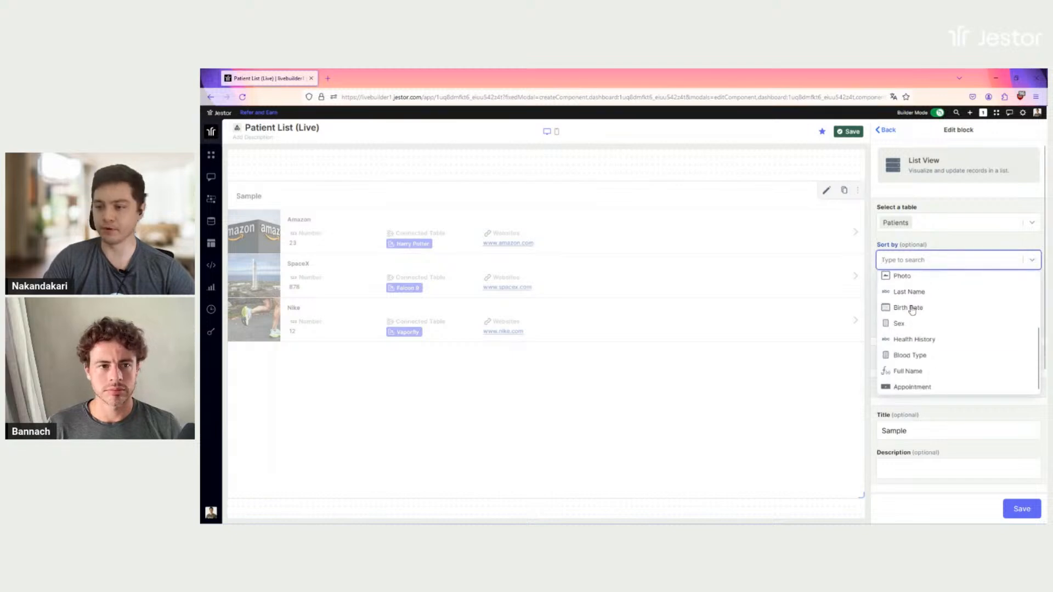
pyautogui.click(910, 372)
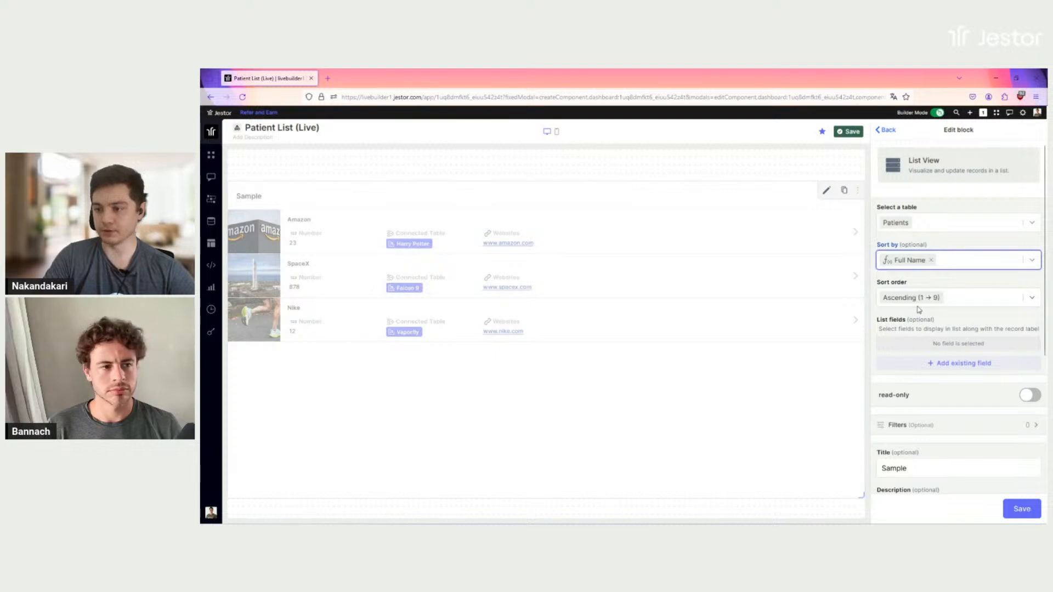
# - Add the Photo, Birth Date, Sex, Blood Type and Appointment fields to the List View block's displayed fields
pyautogui.scroll(-2, 968, 284)
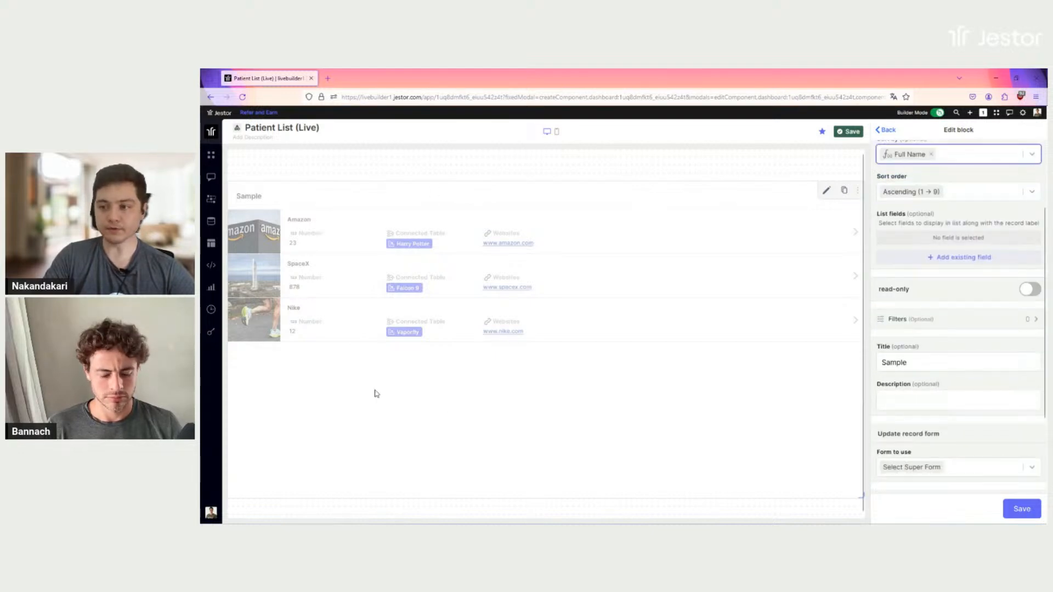
pyautogui.click(939, 257)
pyautogui.click(918, 359)
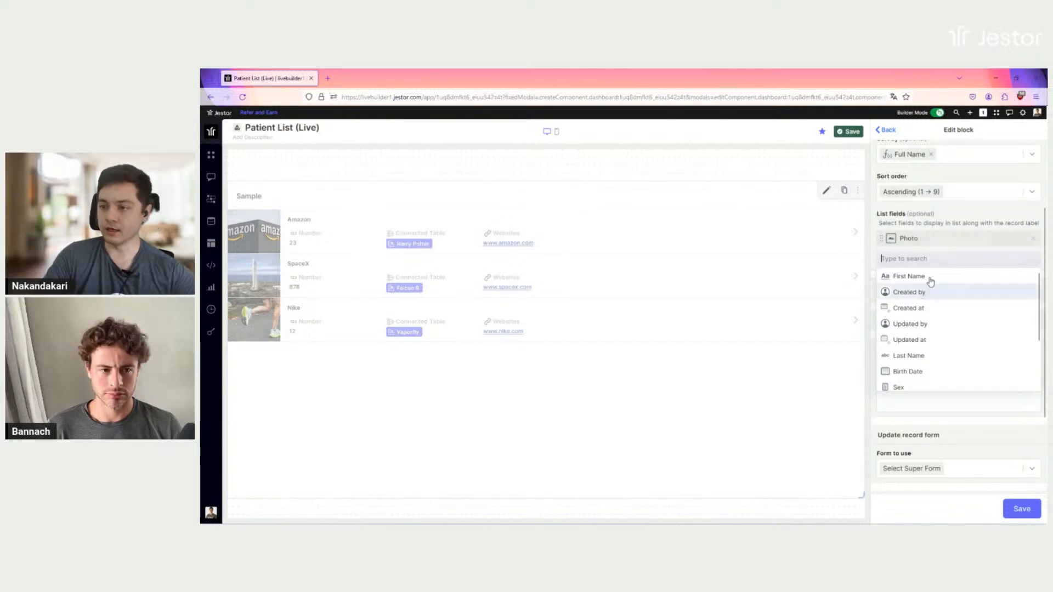
pyautogui.scroll(-2, 943, 313)
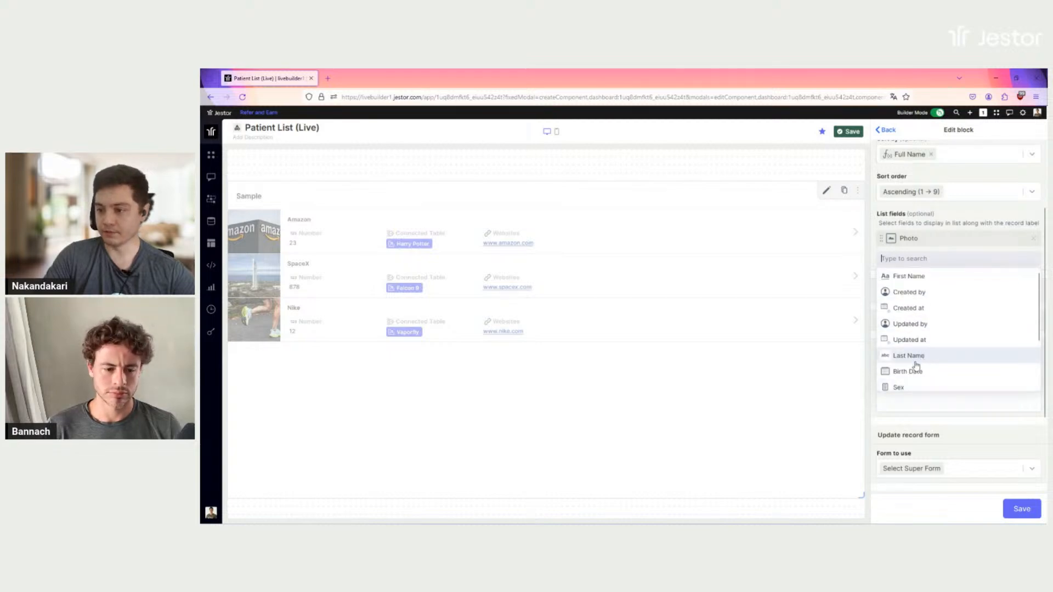
pyautogui.scroll(-3, 949, 329)
pyautogui.click(949, 316)
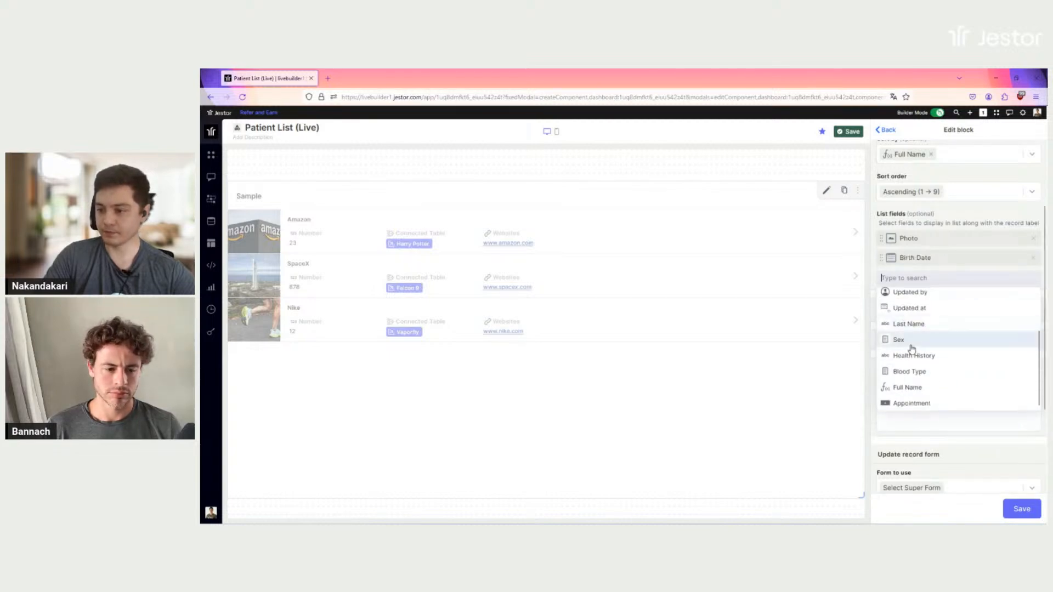
pyautogui.click(926, 342)
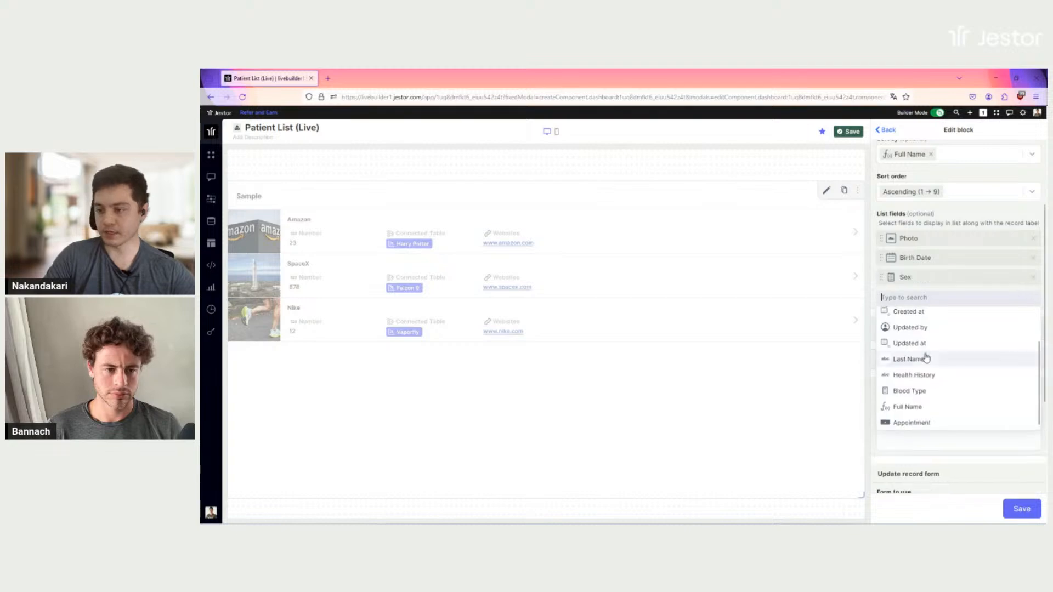
pyautogui.click(917, 390)
pyautogui.click(965, 217)
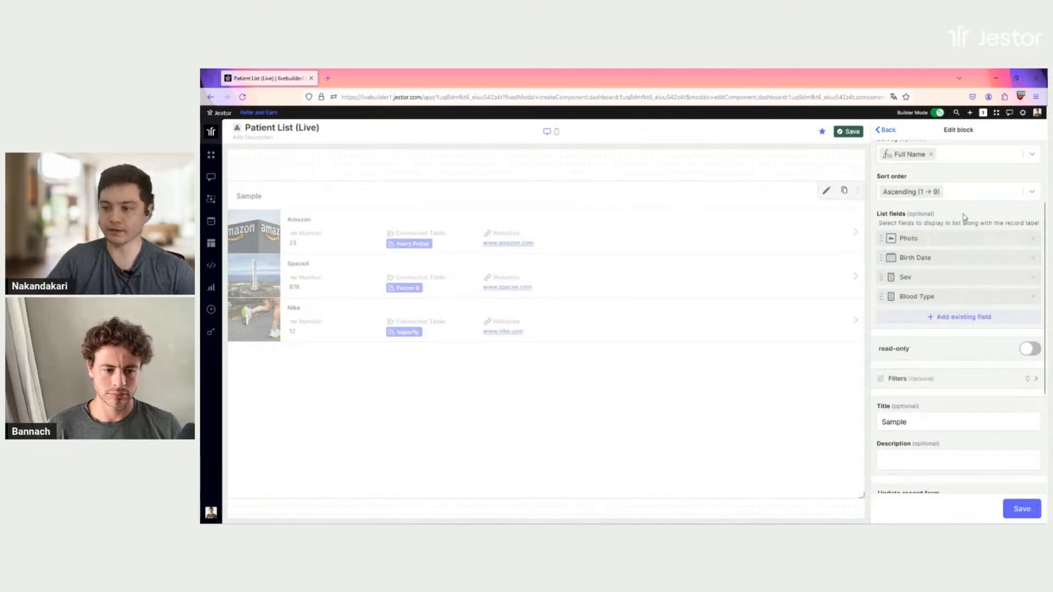
pyautogui.click(1002, 321)
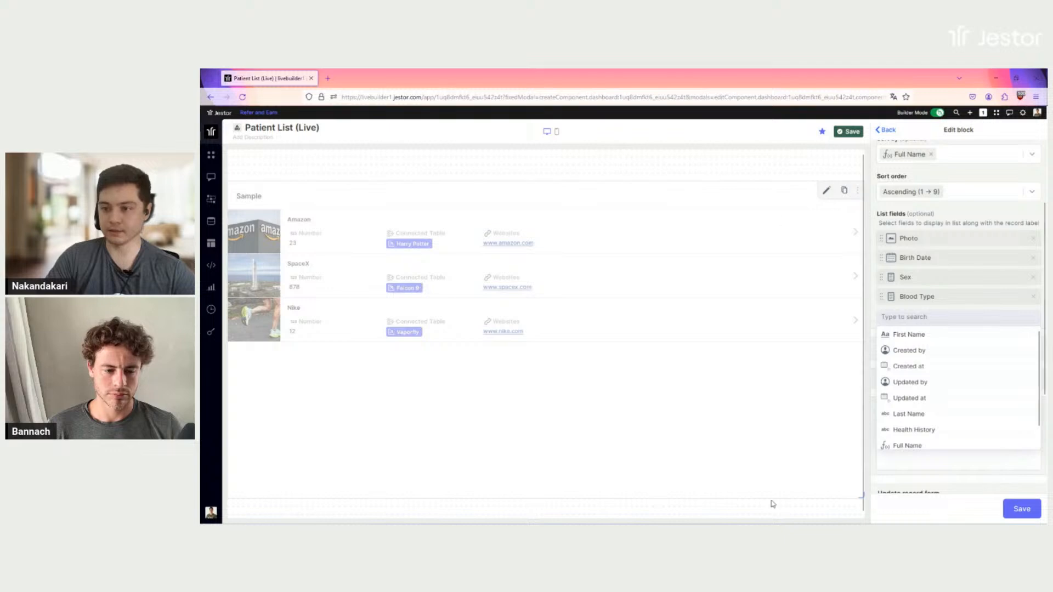
pyautogui.scroll(-1, 960, 400)
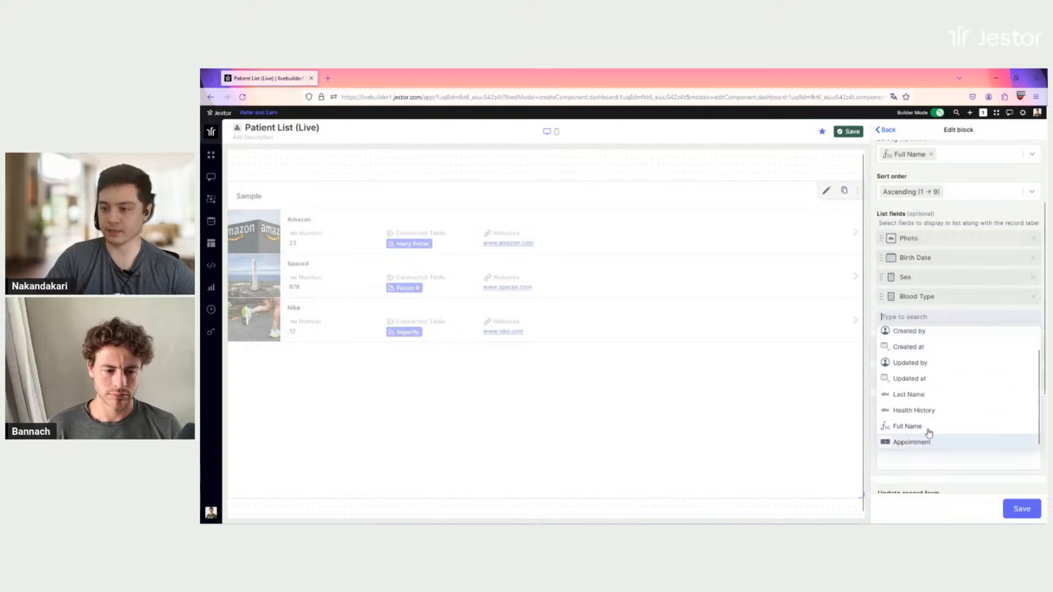
pyautogui.click(964, 216)
# - Title the list block "Patients" with the description "This is a patient list", and save the block and page
pyautogui.scroll(-4, 973, 286)
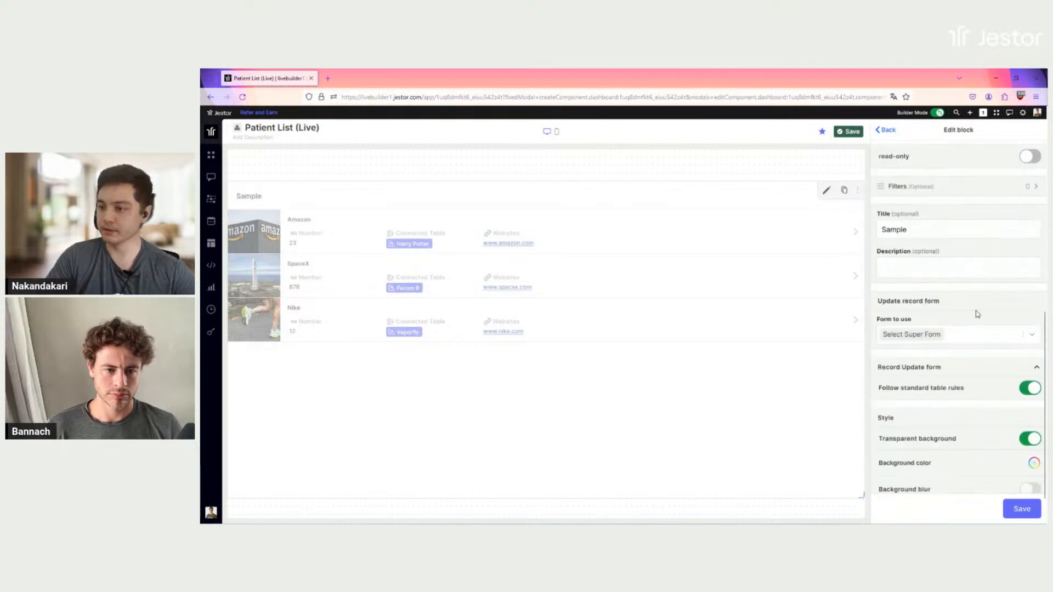
pyautogui.tripleClick(924, 229)
pyautogui.write('Patients')
pyautogui.click(952, 267)
pyautogui.write('This is a')
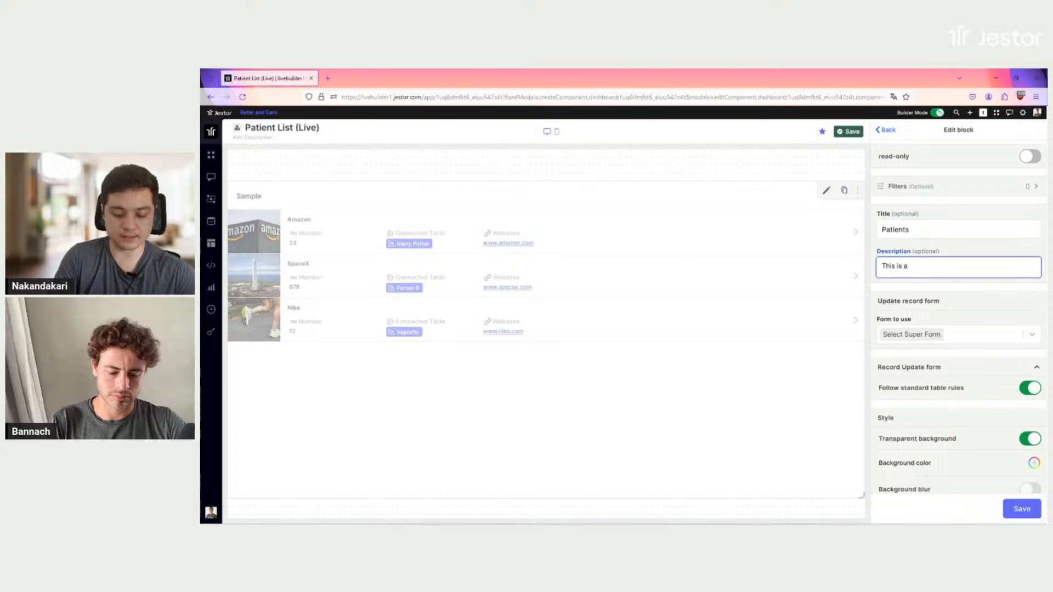
pyautogui.write(' patient list')
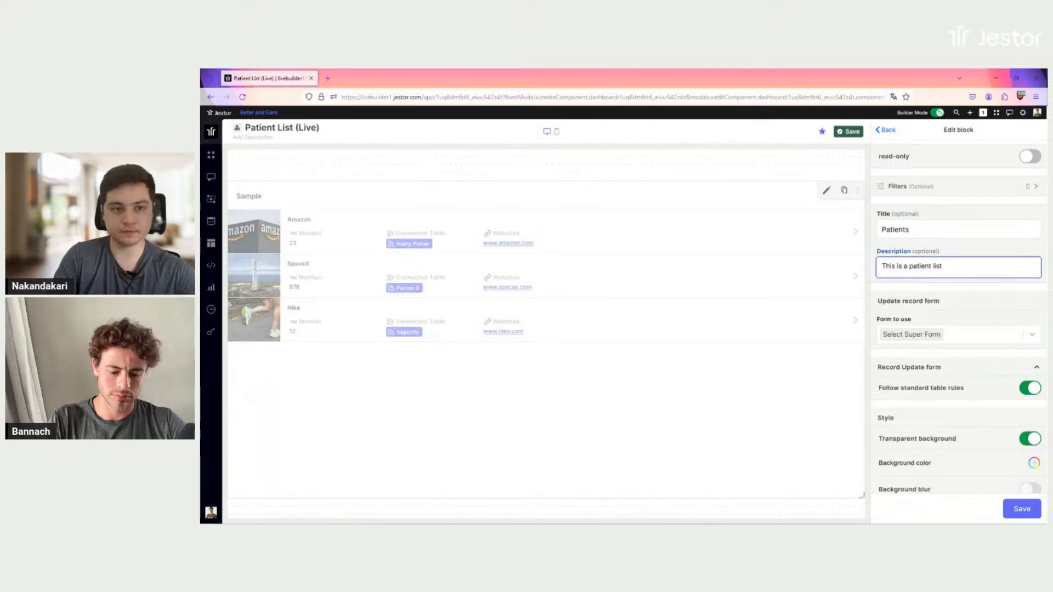
pyautogui.scroll(-1, 991, 256)
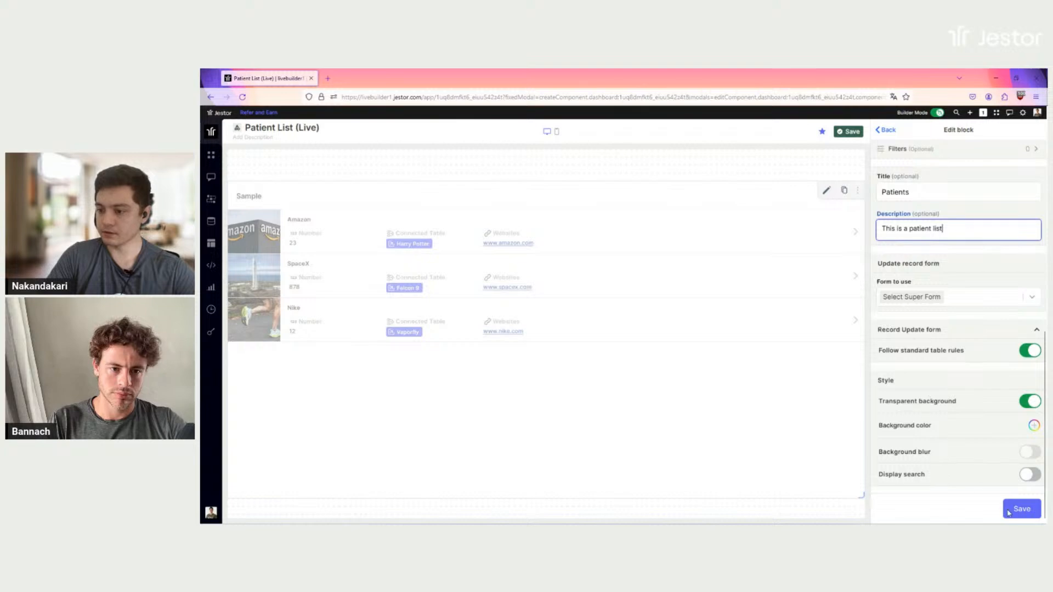
pyautogui.click(1027, 509)
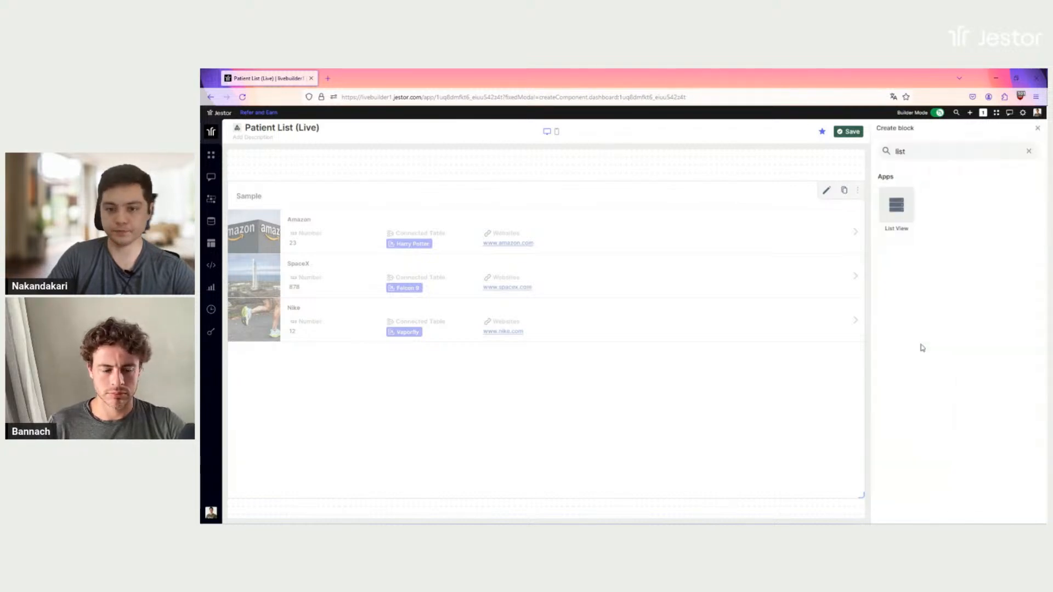
pyautogui.click(848, 132)
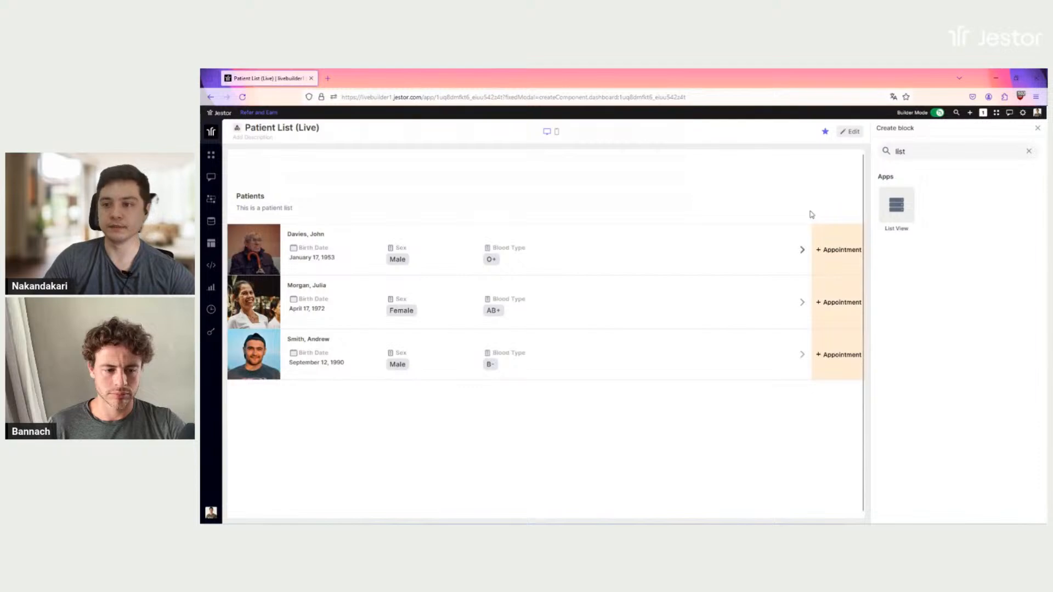
# - Reopen the page for editing, extend the Patients list block downward, enable its search display, and save the block and page
pyautogui.click(842, 136)
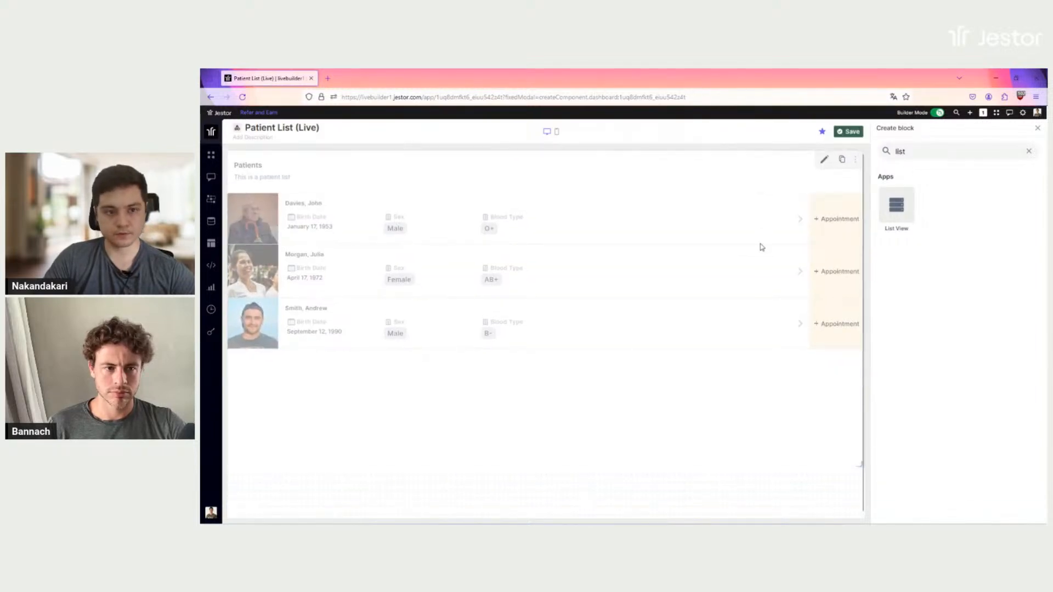
pyautogui.moveTo(861, 464); pyautogui.dragTo(865, 491)
pyautogui.click(826, 158)
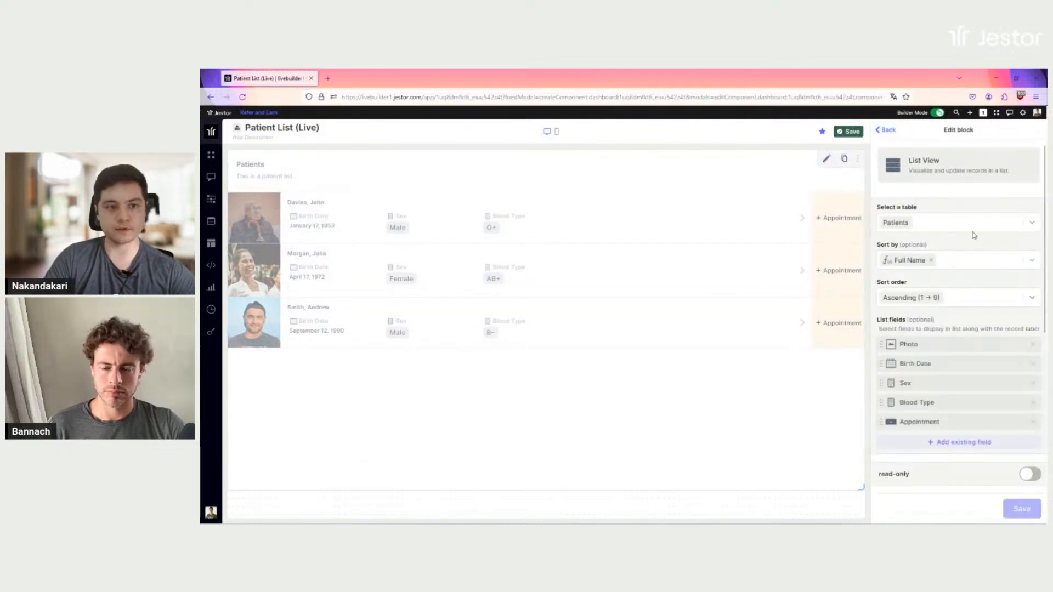
pyautogui.scroll(-10, 974, 235)
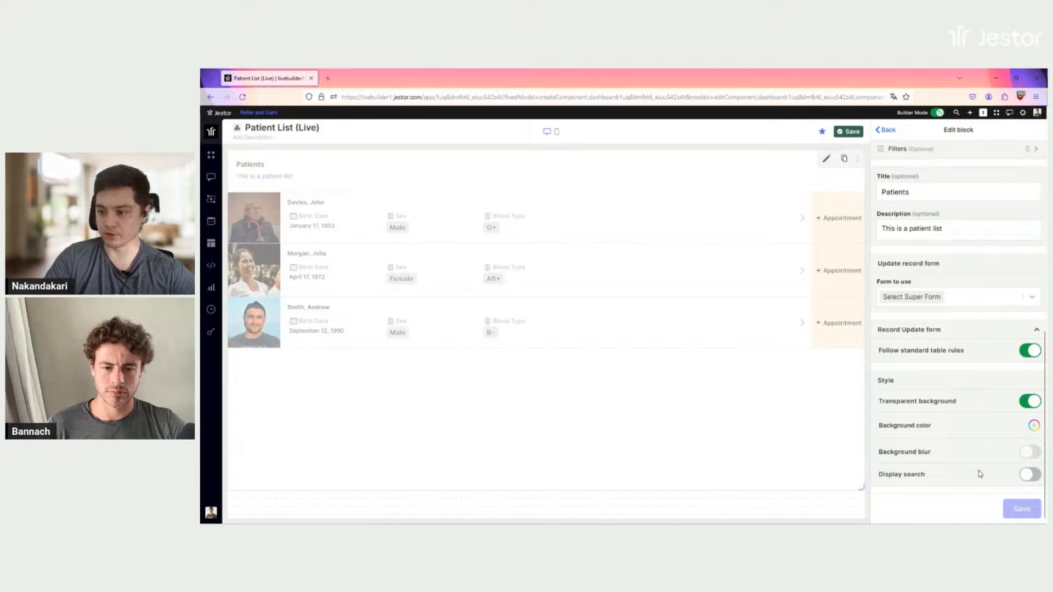
pyautogui.click(1031, 475)
pyautogui.click(1027, 509)
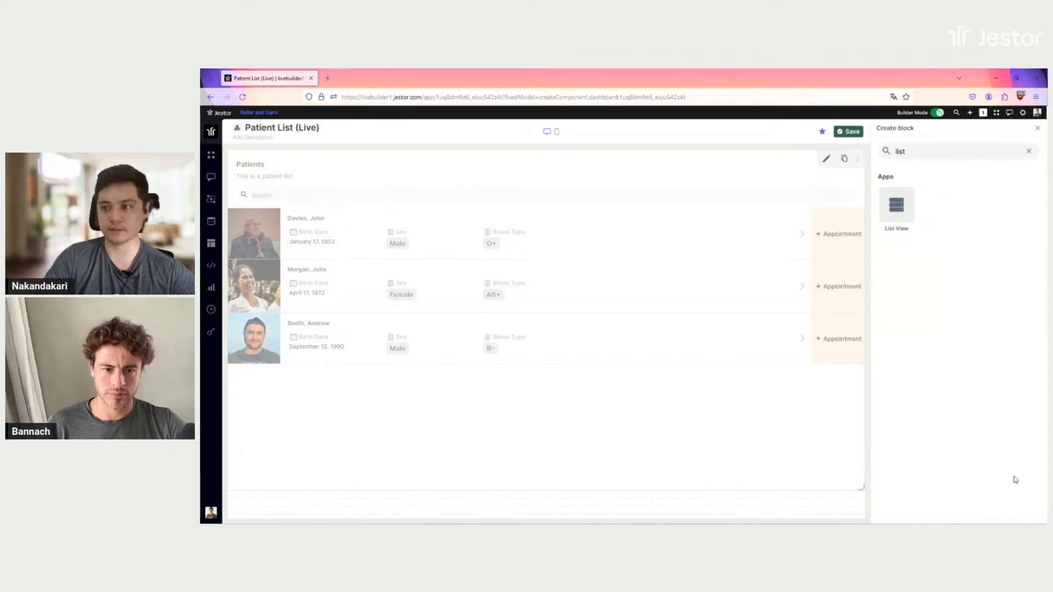
pyautogui.click(850, 132)
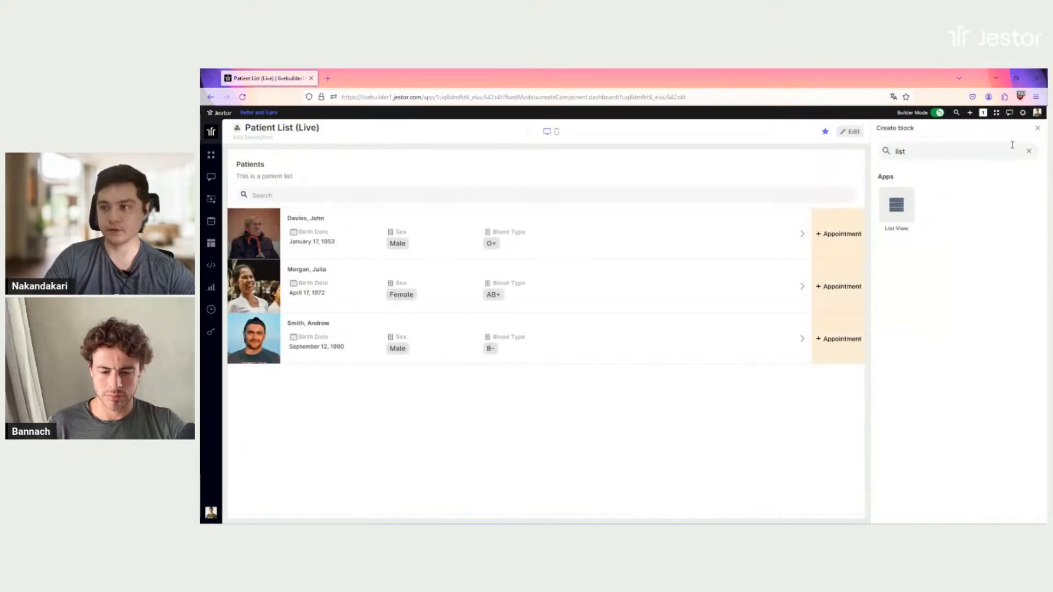
# - Close the block library and view the first patient's record from the list
pyautogui.click(1037, 131)
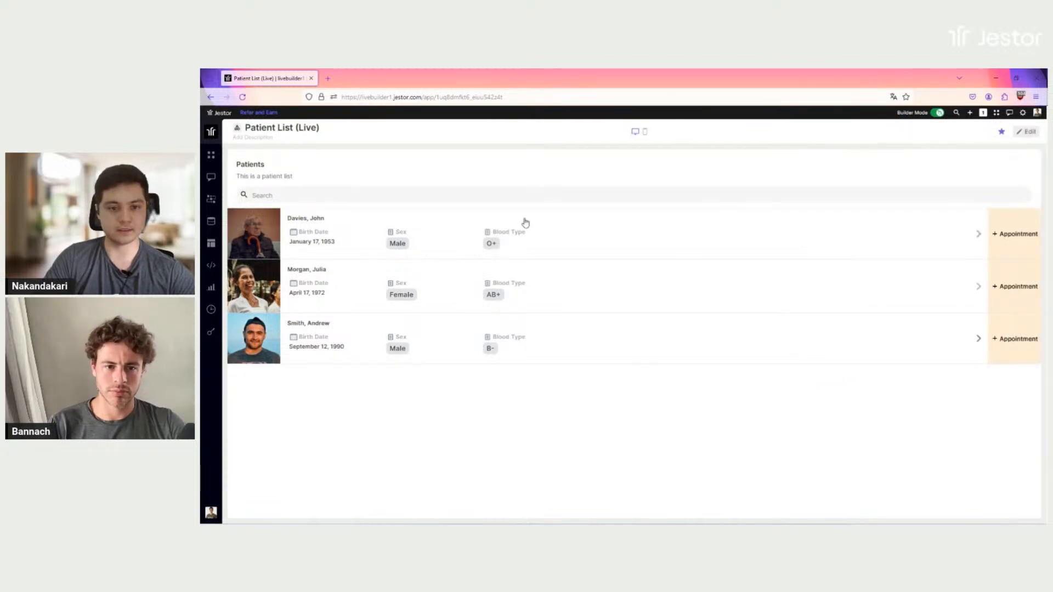
pyautogui.click(686, 235)
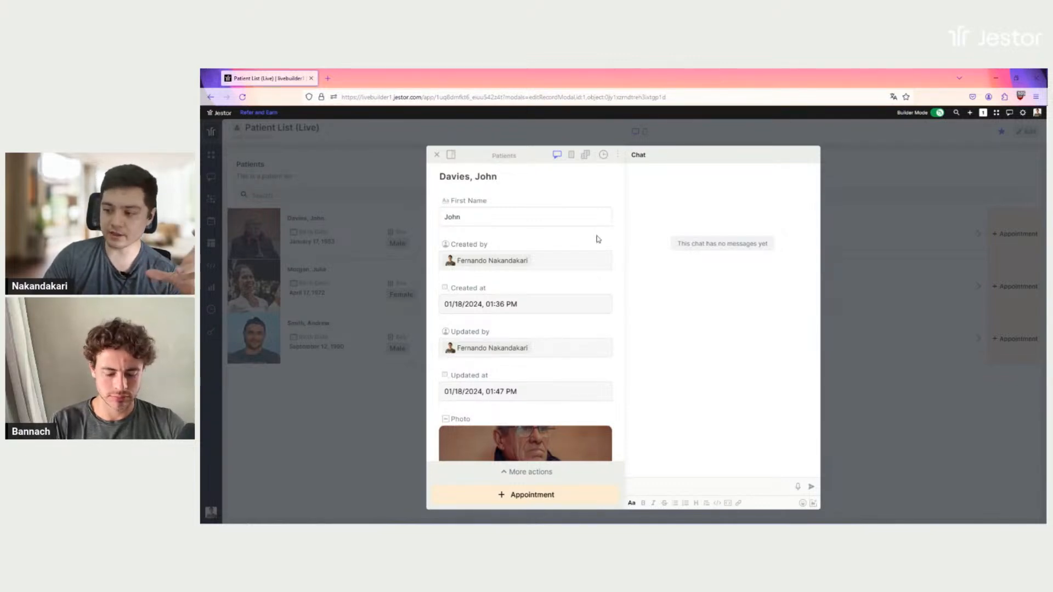
pyautogui.click(437, 154)
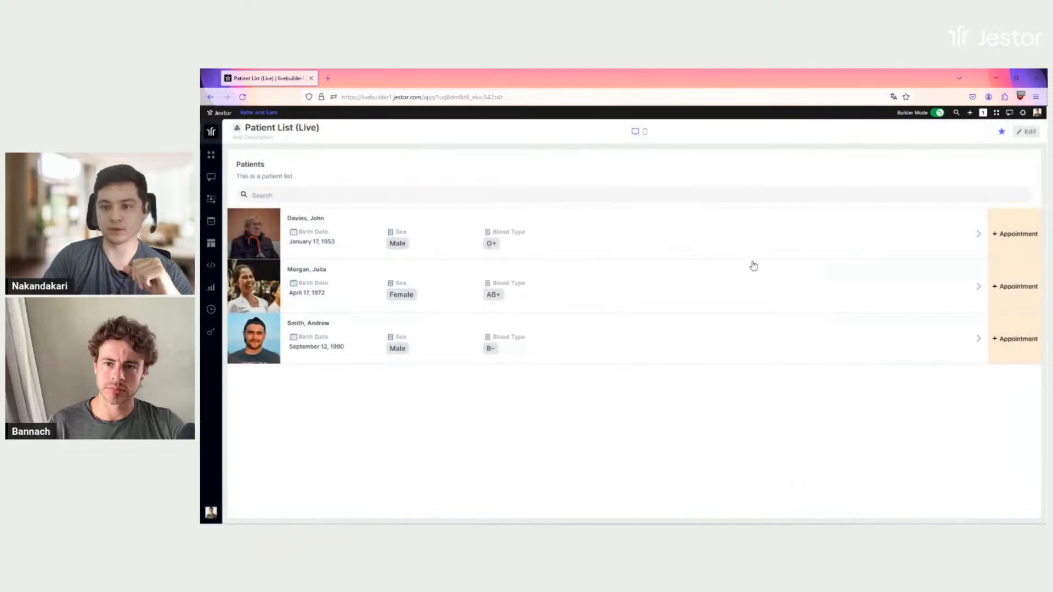
# - Create a new app page titled "Appointment History (Live)"
pyautogui.click(208, 156)
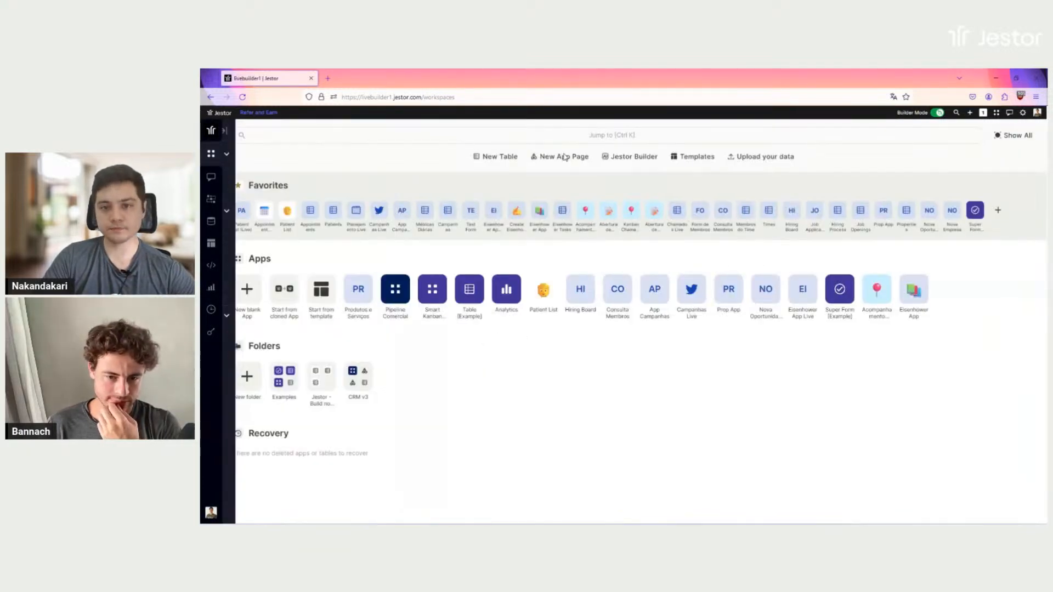
pyautogui.click(566, 159)
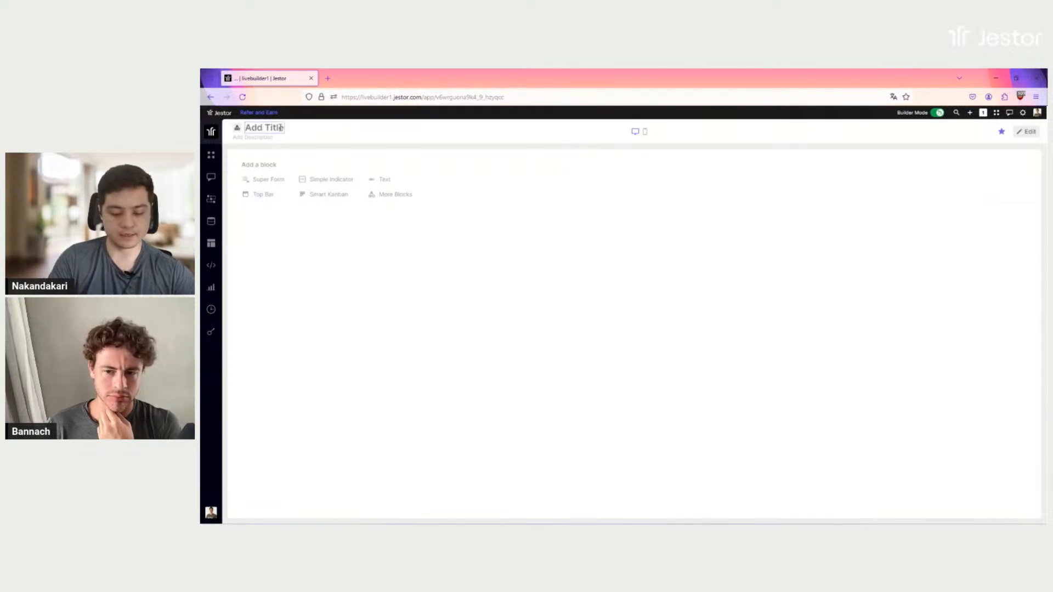
pyautogui.write('Appointment')
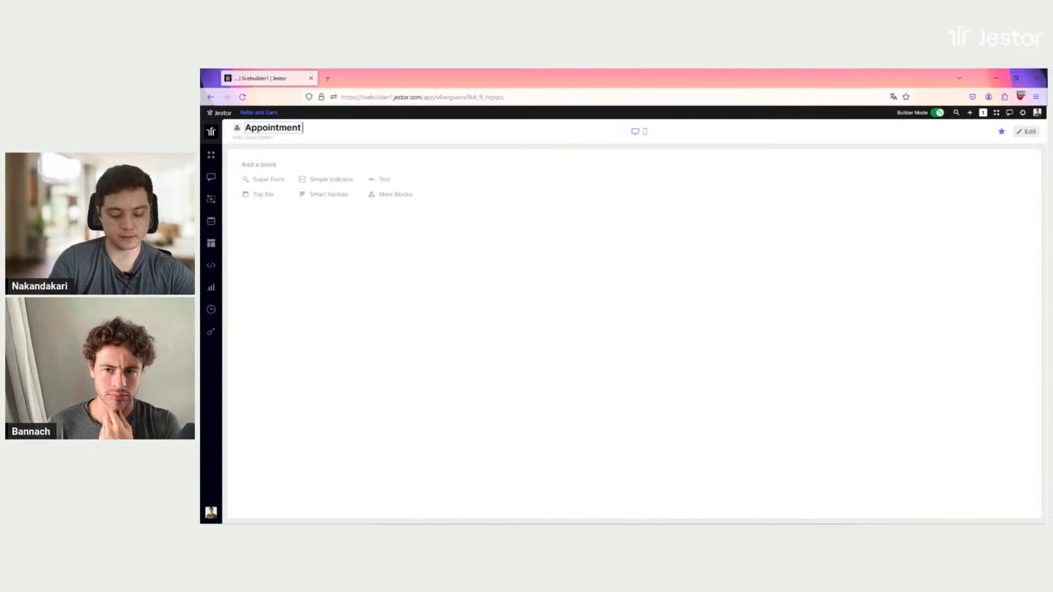
pyautogui.write(' History (Live)')
pyautogui.click(576, 210)
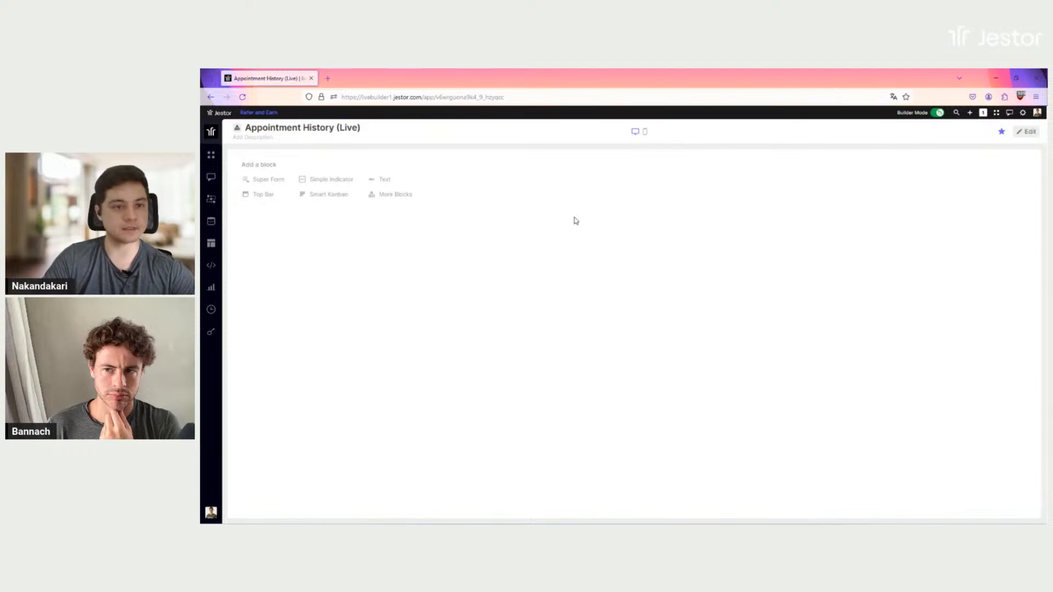
# - Find the Table block by searching for "tabl", add it to the page and enlarge it to fill the canvas width
pyautogui.click(391, 197)
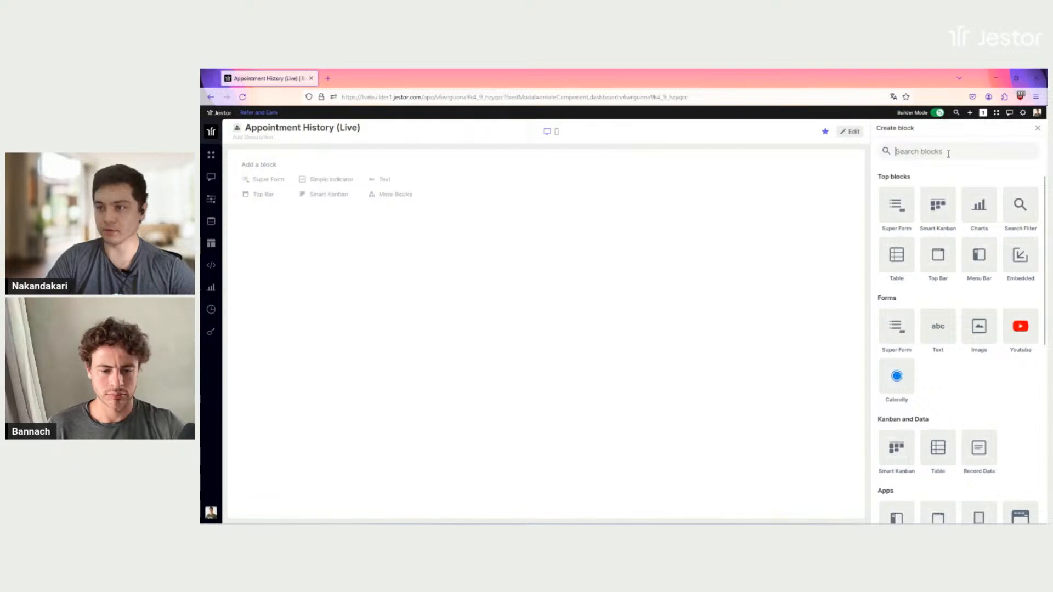
pyautogui.click(948, 154)
pyautogui.write('tabl')
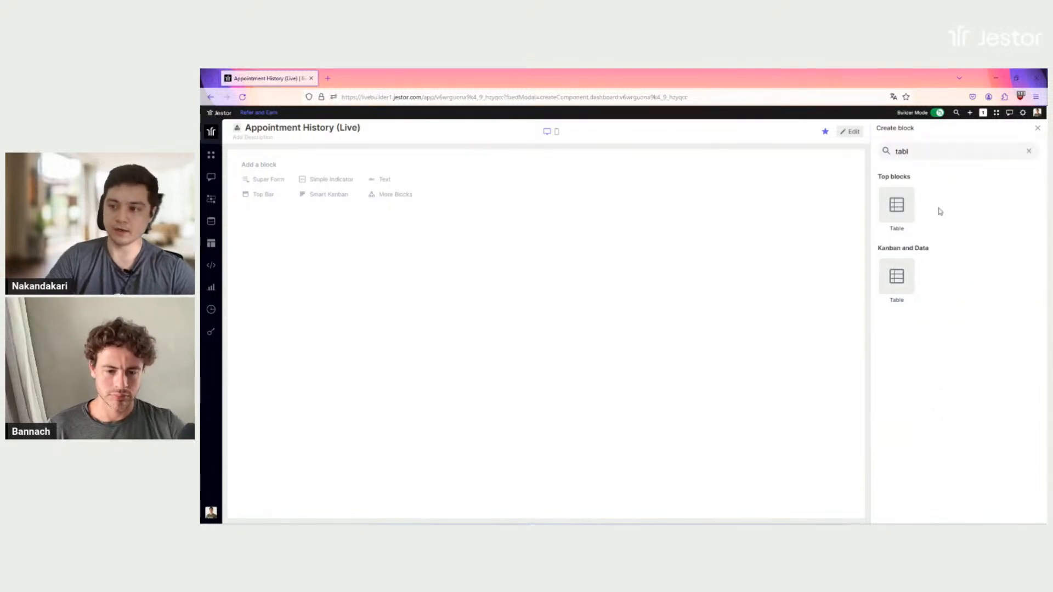
pyautogui.click(895, 207)
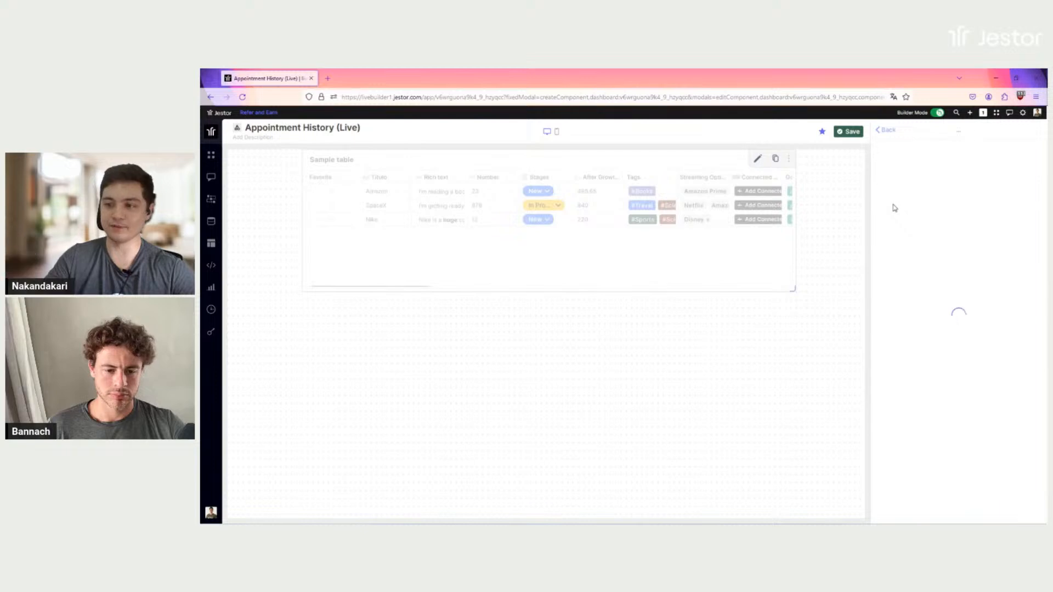
pyautogui.moveTo(550, 242); pyautogui.dragTo(517, 258)
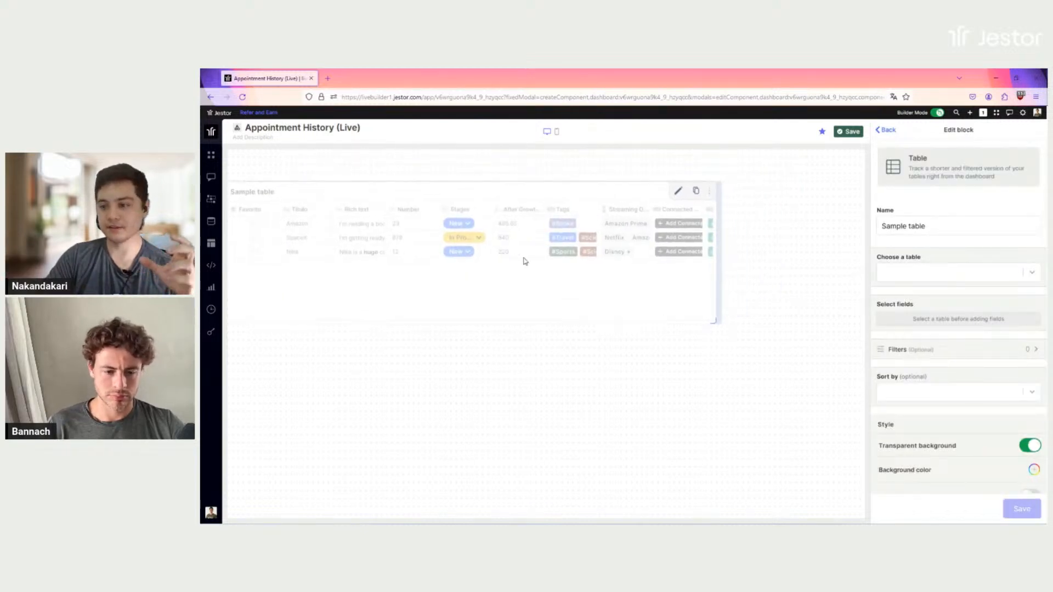
pyautogui.moveTo(719, 322); pyautogui.dragTo(882, 494)
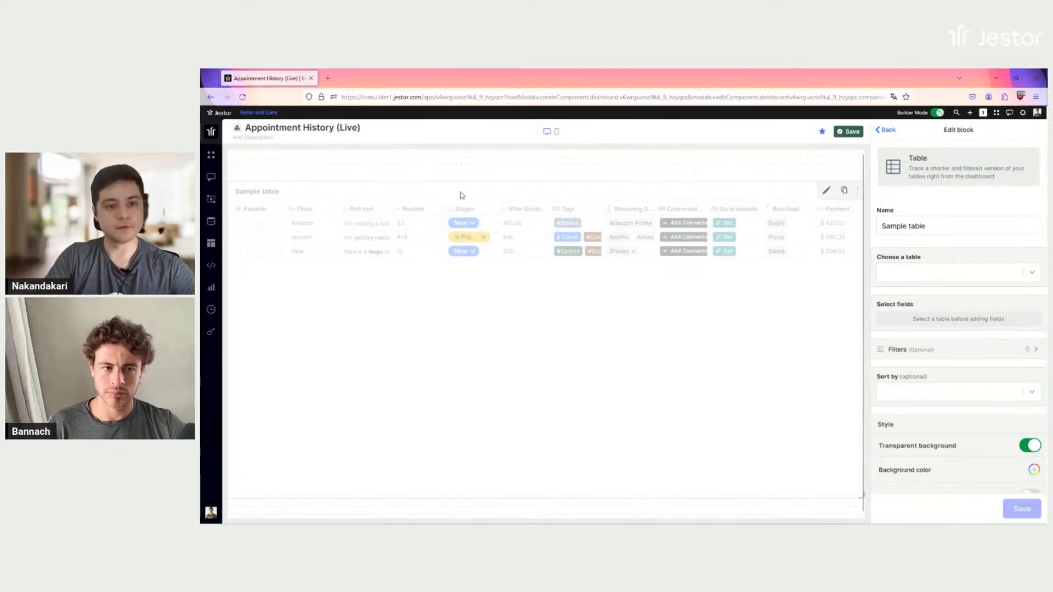
# - Name the Table block "Appointment History" and set Appointments as its source table
pyautogui.tripleClick(906, 221)
pyautogui.write('Appointment History')
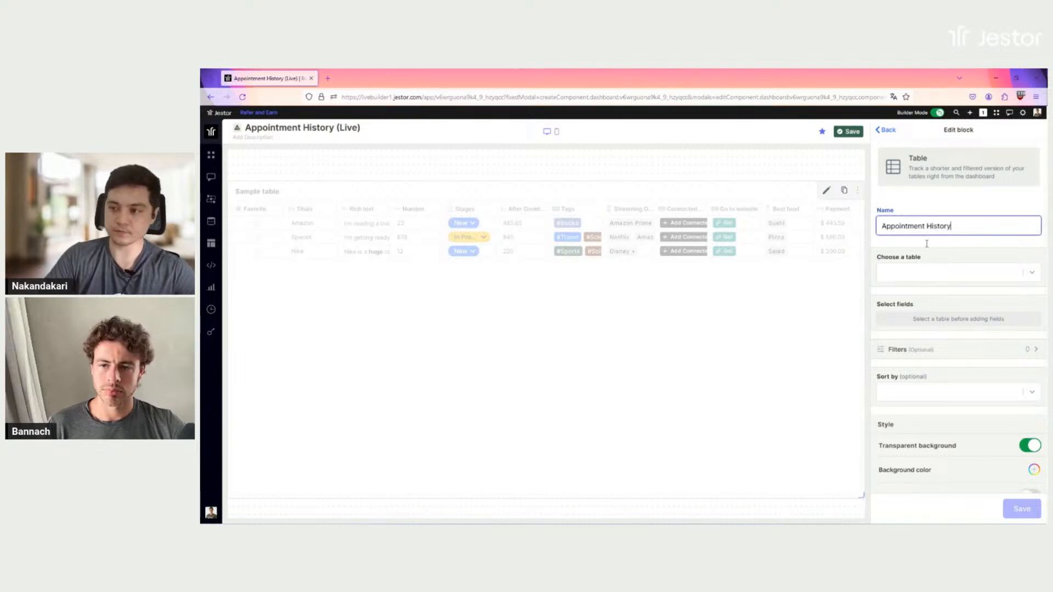
pyautogui.click(956, 277)
pyautogui.write('ap')
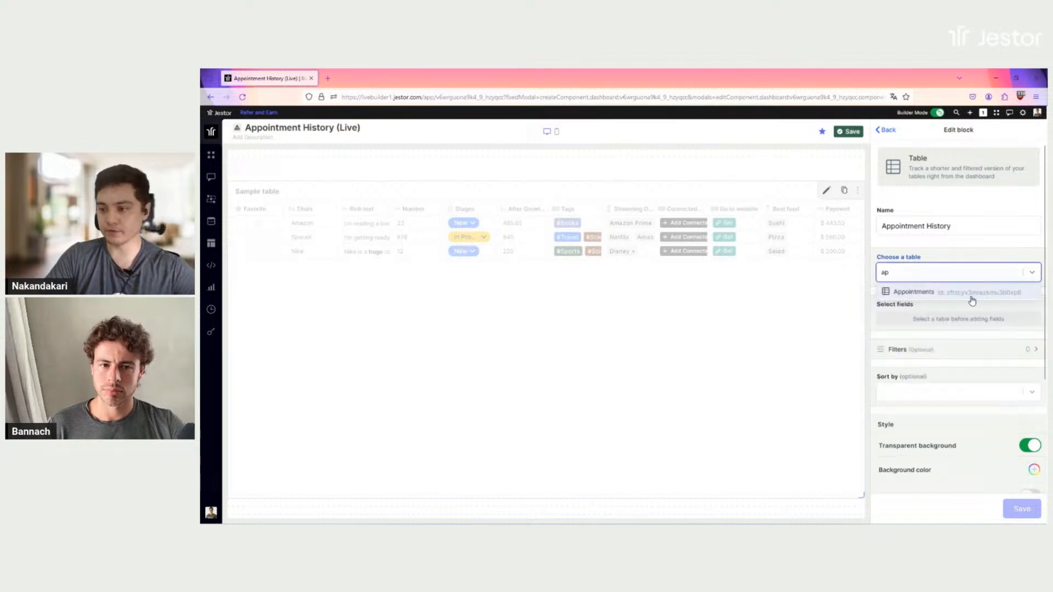
pyautogui.click(913, 292)
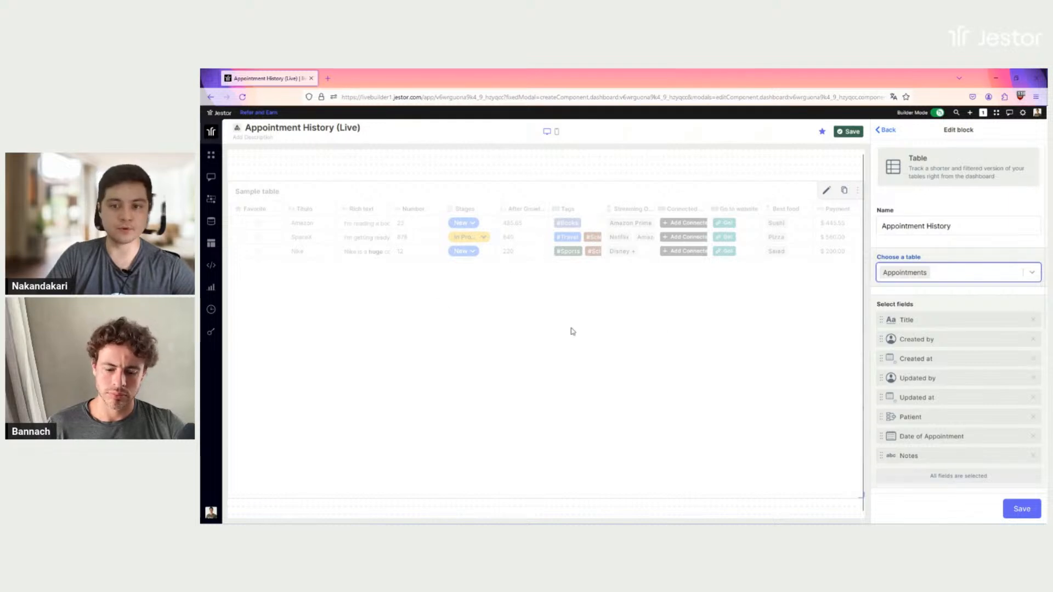
pyautogui.scroll(-1, 1011, 286)
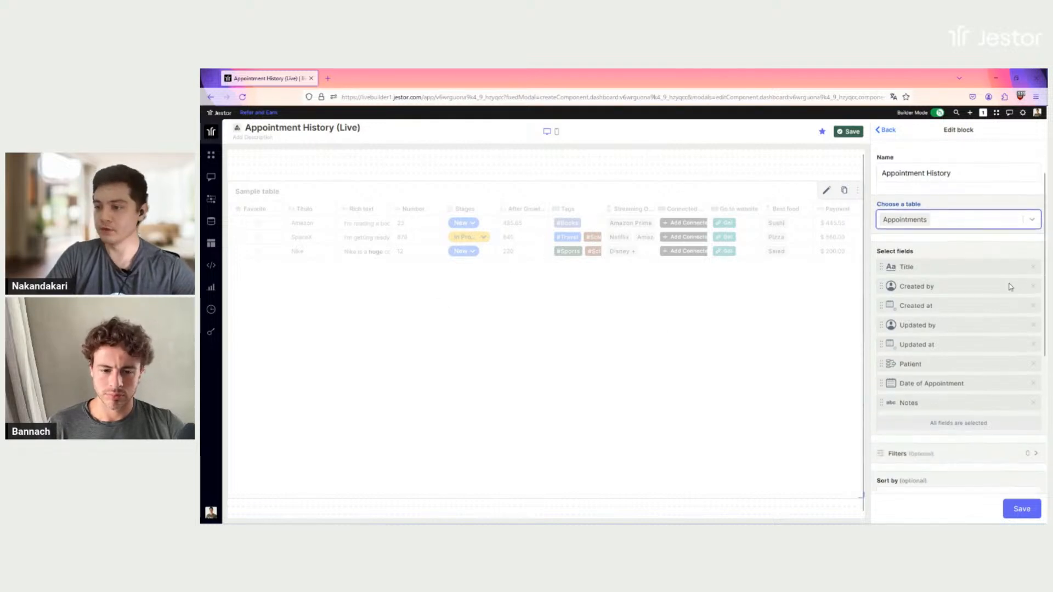
# - Remove the Created by, Created at, Updated by and Updated at fields from the table block and move Patient to first place
pyautogui.click(1034, 286)
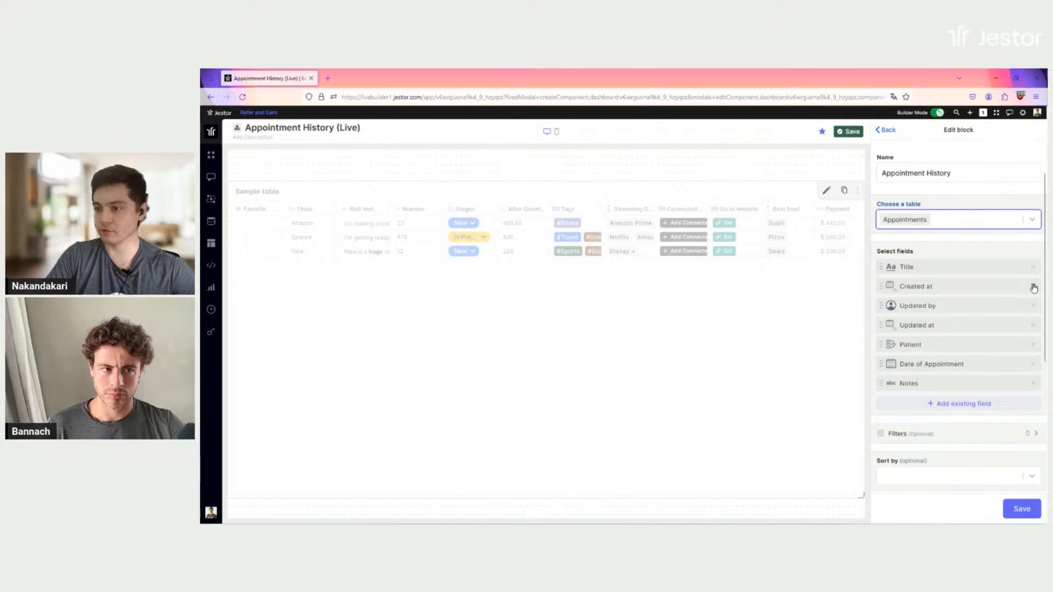
pyautogui.moveTo(927, 345); pyautogui.dragTo(934, 275)
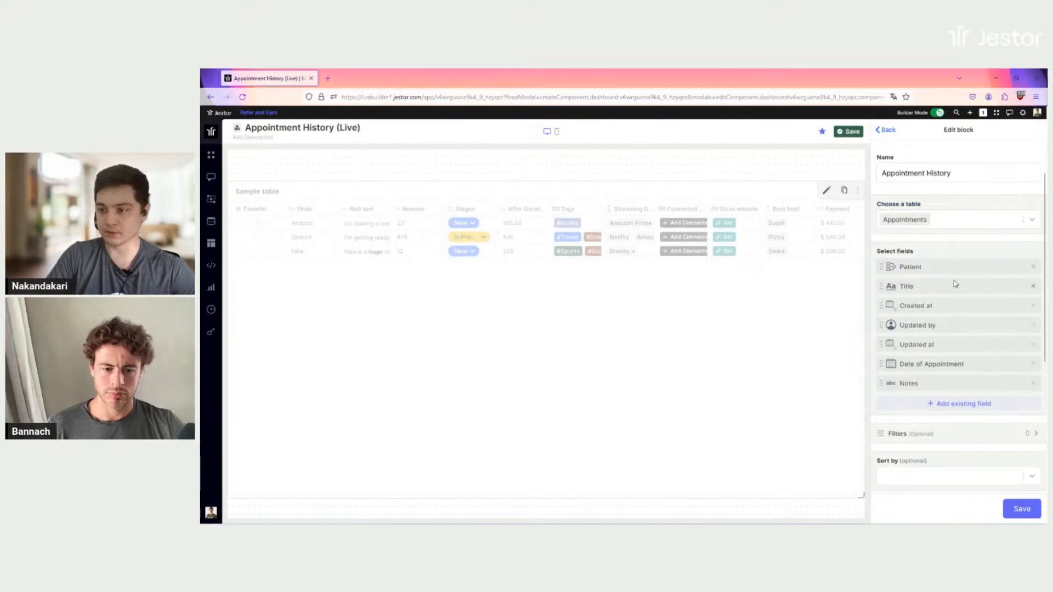
pyautogui.click(1033, 306)
pyautogui.click(1034, 306)
pyautogui.click(1033, 306)
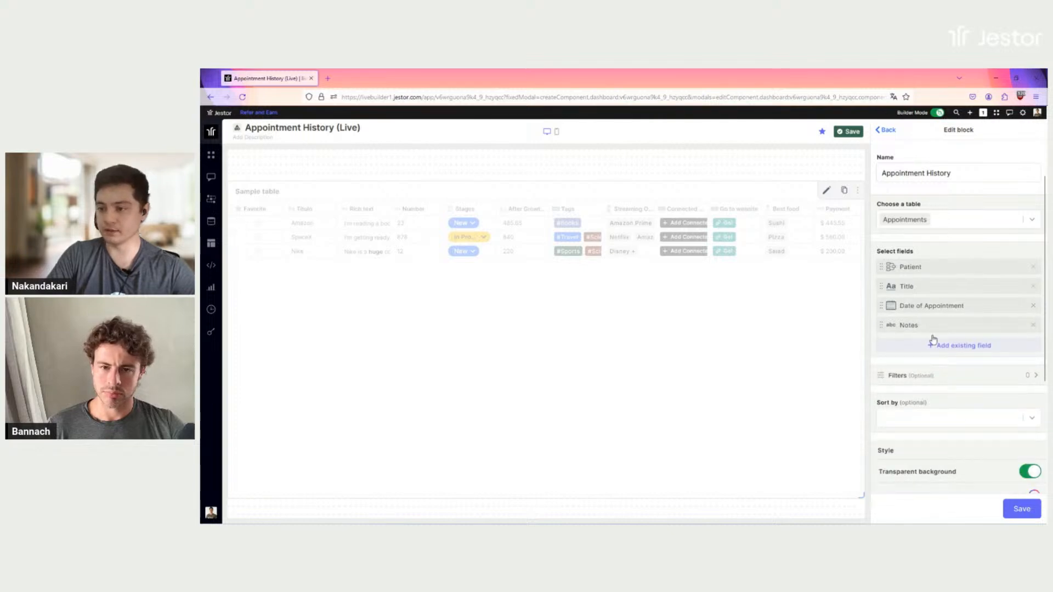
# - Sort the table block by Date of Appointment in descending order and save the block
pyautogui.scroll(-3, 998, 249)
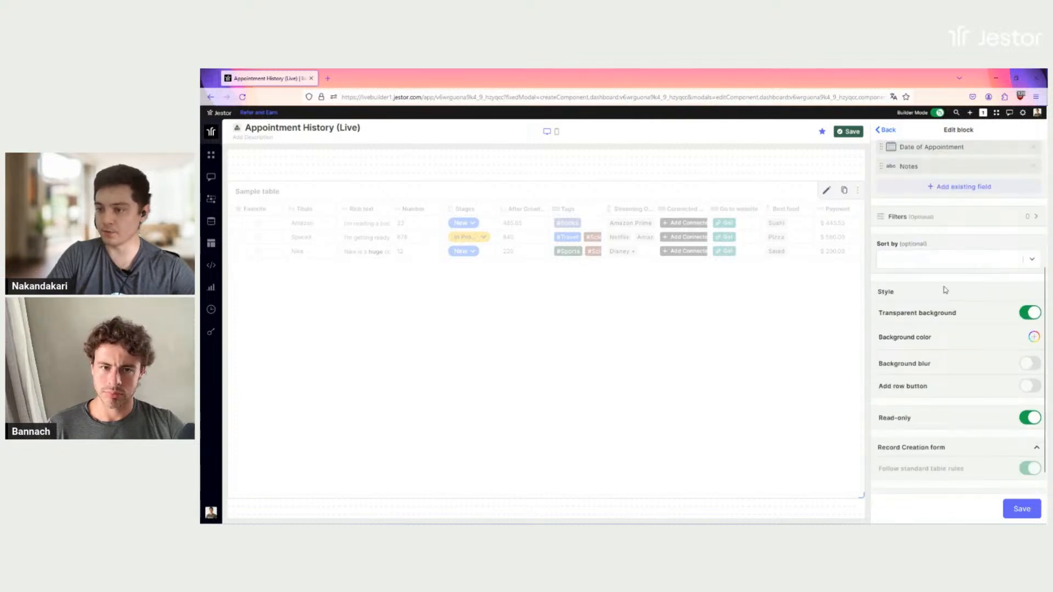
pyautogui.click(957, 260)
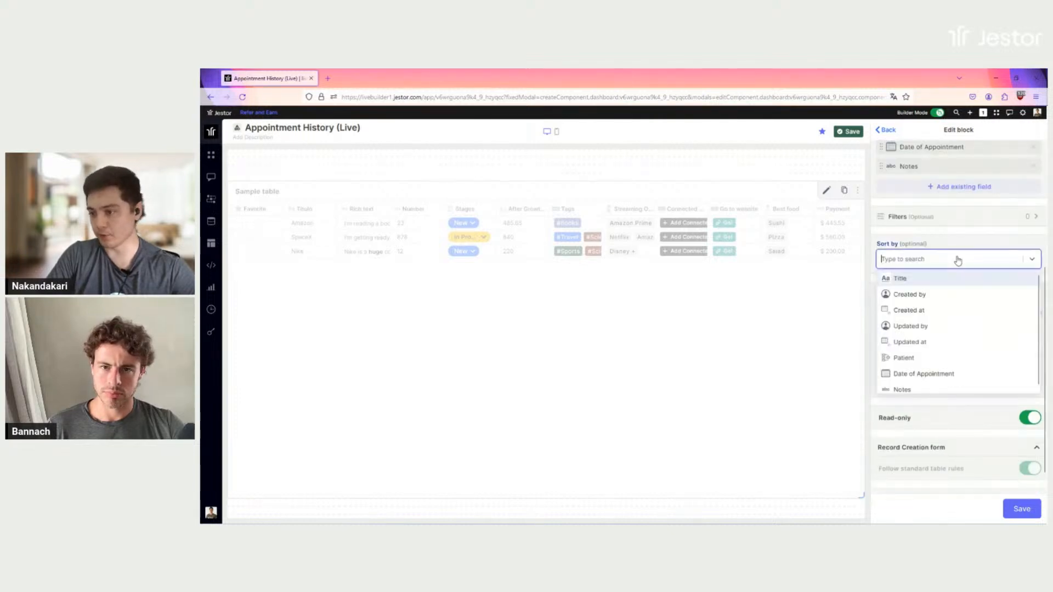
pyautogui.click(929, 374)
pyautogui.click(948, 297)
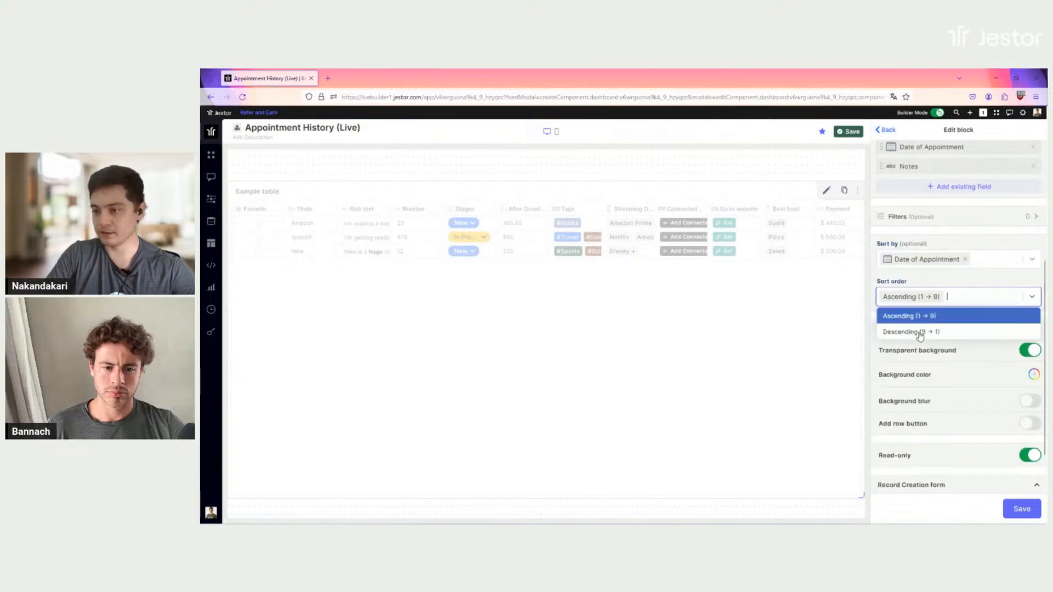
pyautogui.click(920, 333)
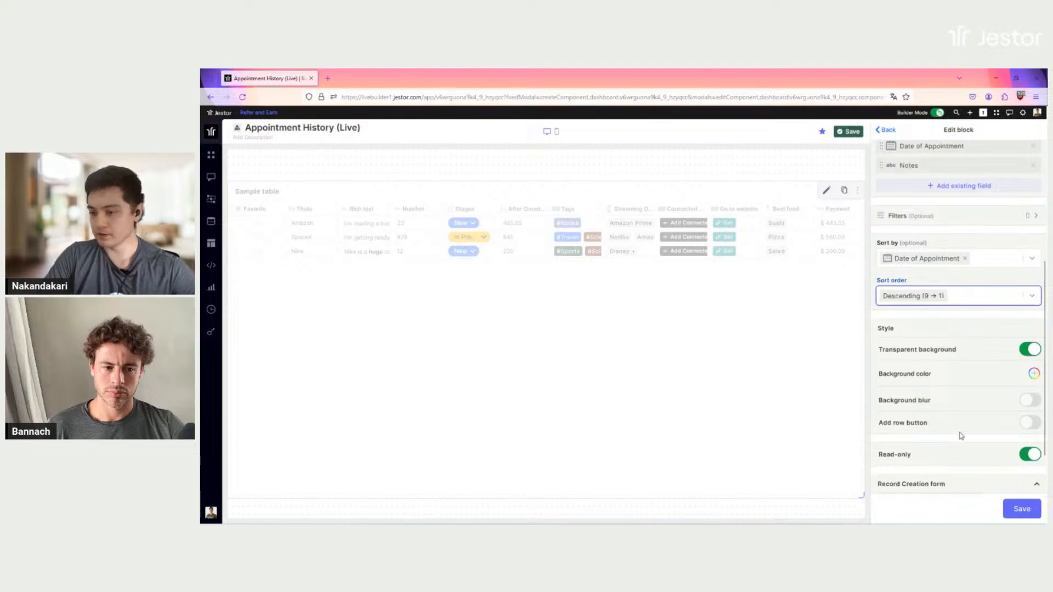
pyautogui.scroll(-3, 962, 435)
pyautogui.click(1017, 502)
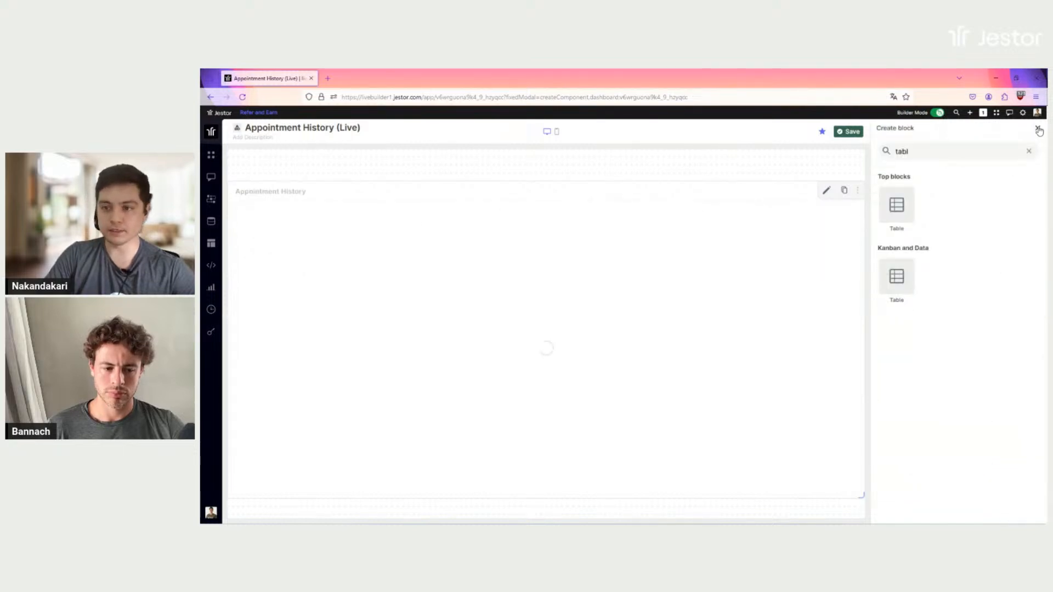
# - Close the block library and save the page layout
pyautogui.click(1037, 128)
pyautogui.click(1038, 131)
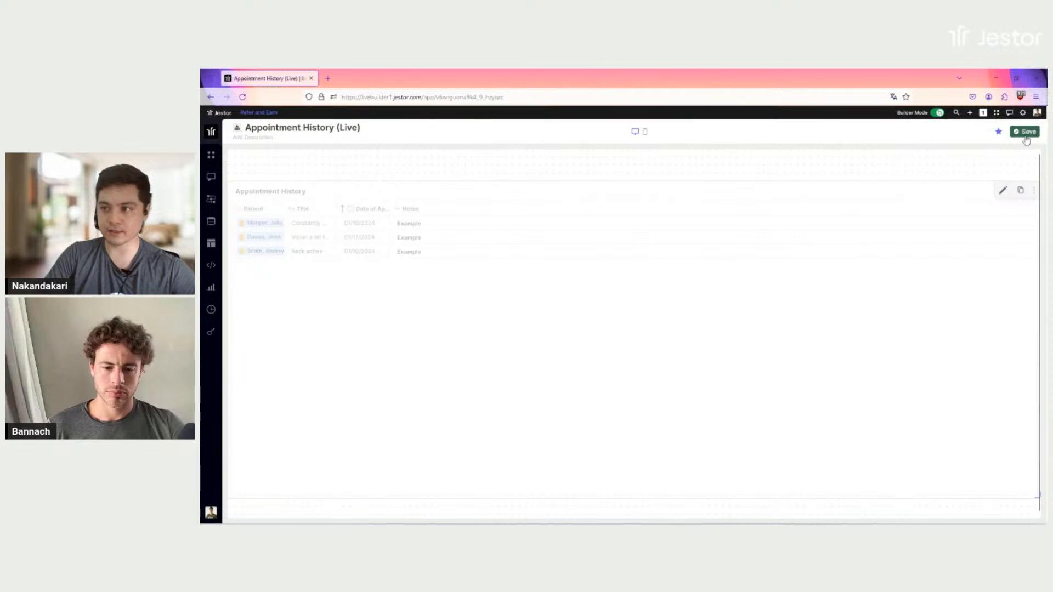
pyautogui.moveTo(318, 233); pyautogui.dragTo(287, 225)
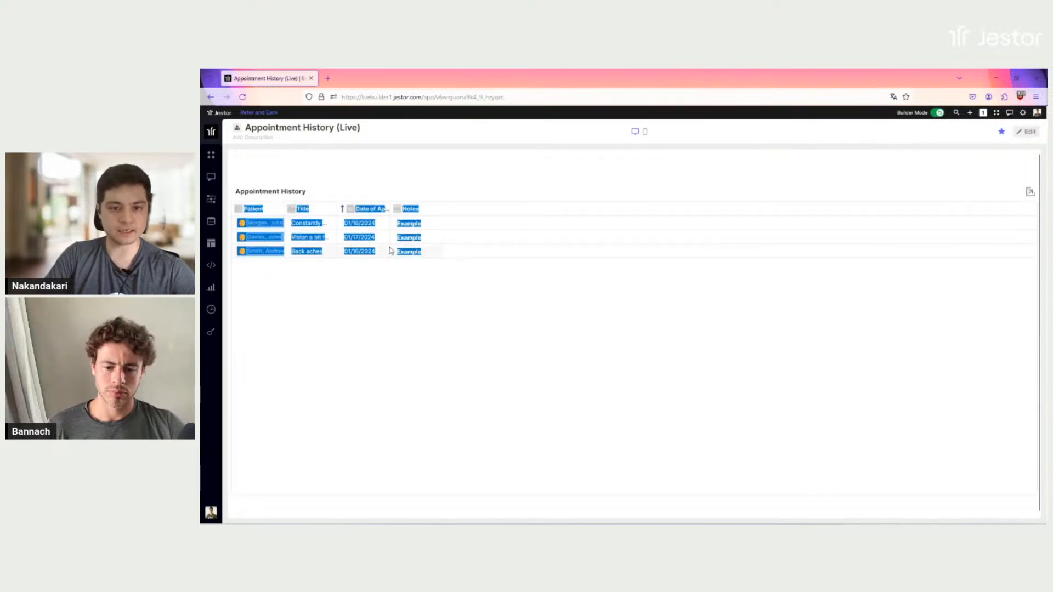
pyautogui.click(434, 237)
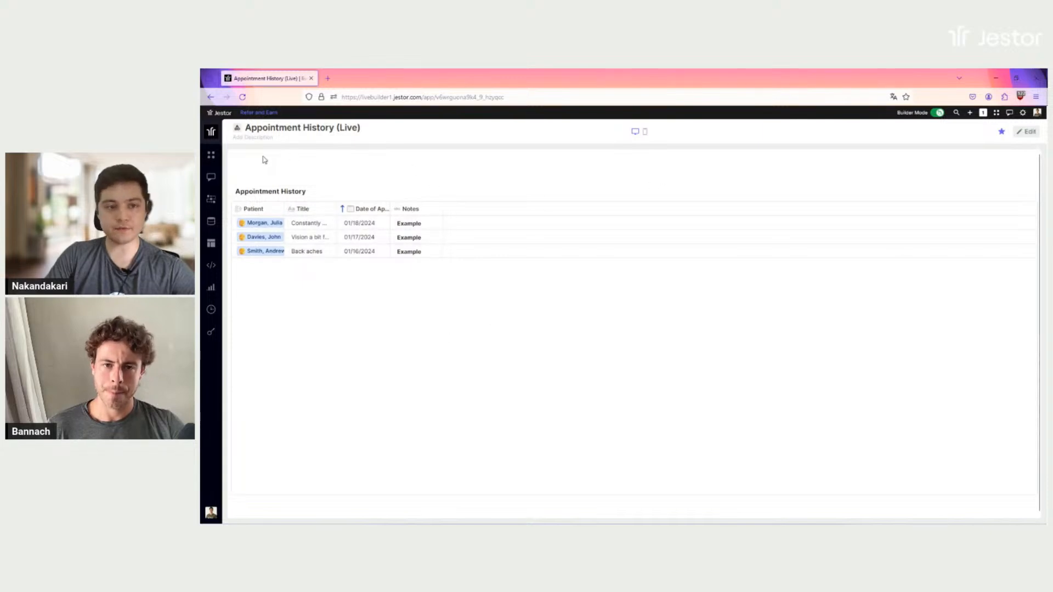
# - Start a new Search Filter block on the page and name it "Filter"
pyautogui.click(211, 155)
pyautogui.click(246, 213)
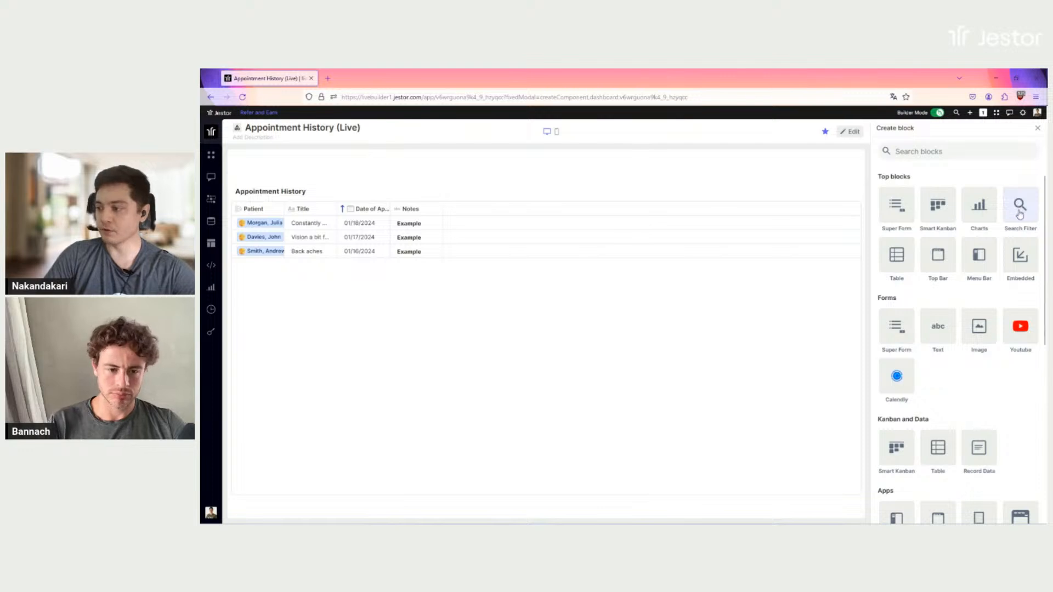
pyautogui.click(1020, 214)
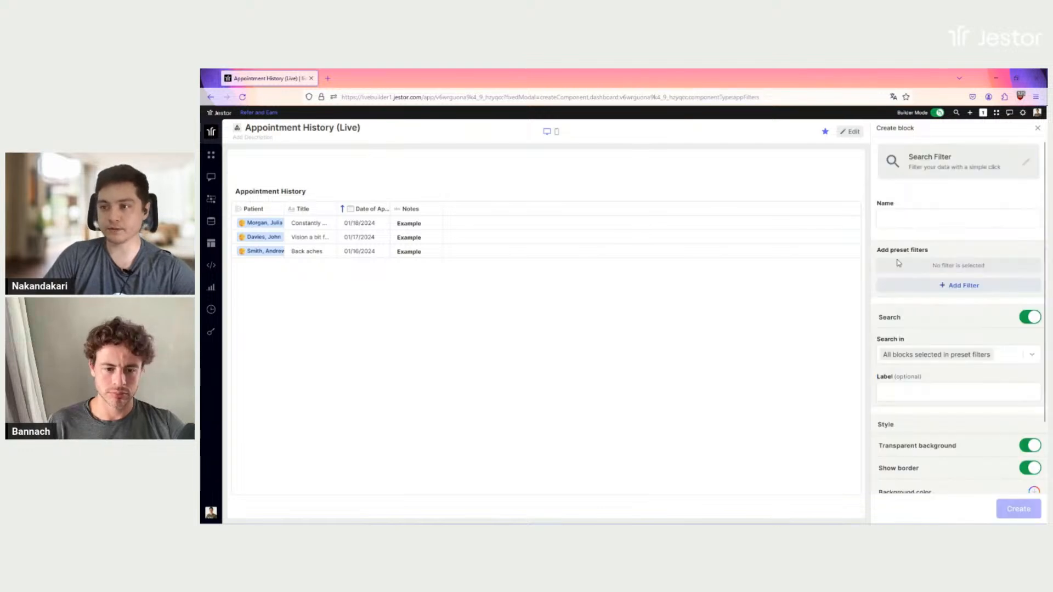
pyautogui.click(941, 221)
pyautogui.write('Filter')
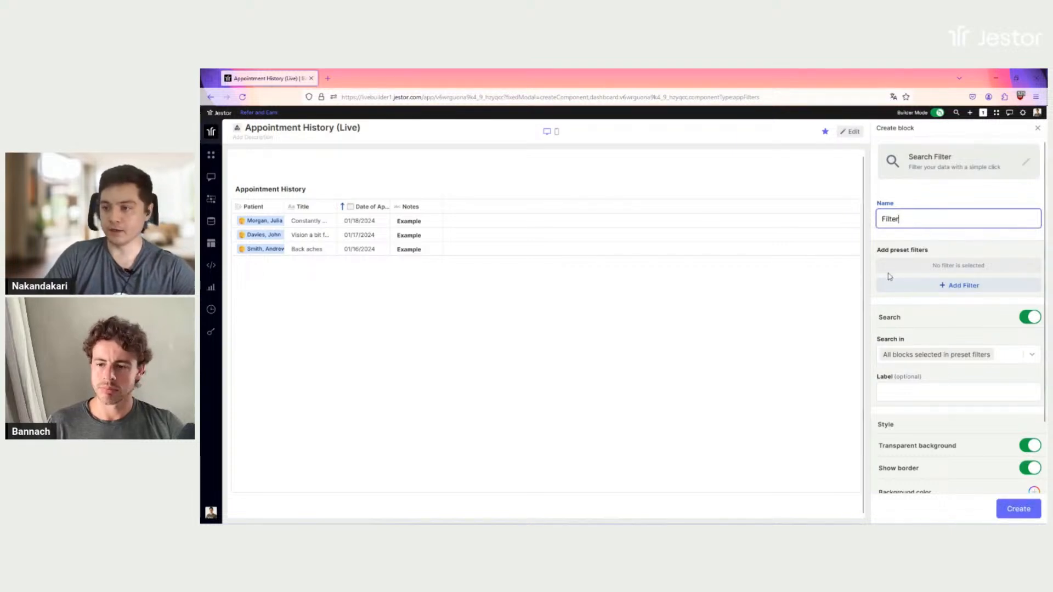
# - Define a light blue preset filter button named "Patient" with filter type Record ID on the Patients table
pyautogui.click(966, 287)
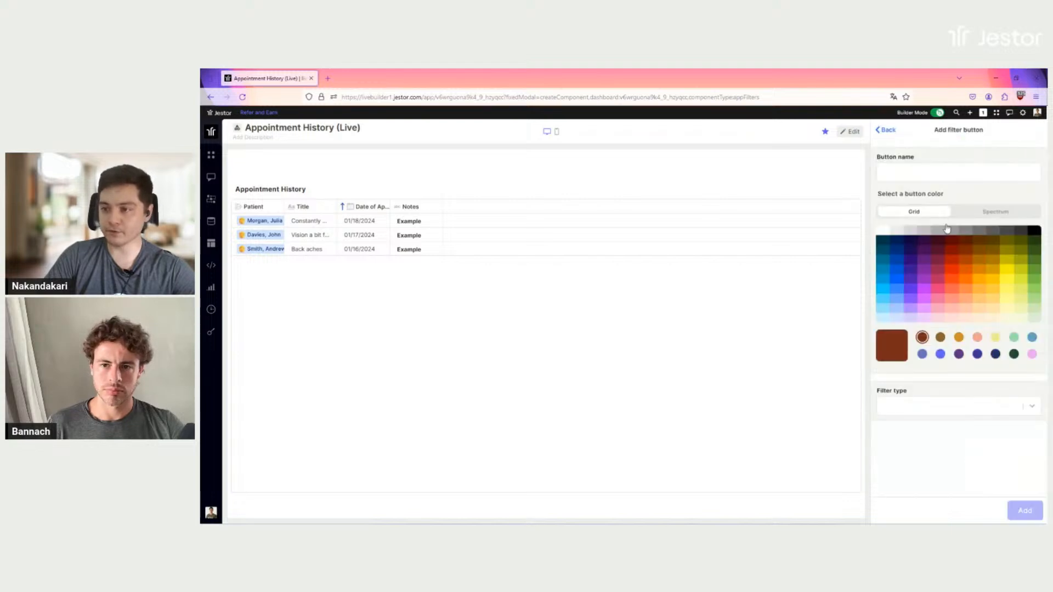
pyautogui.click(946, 173)
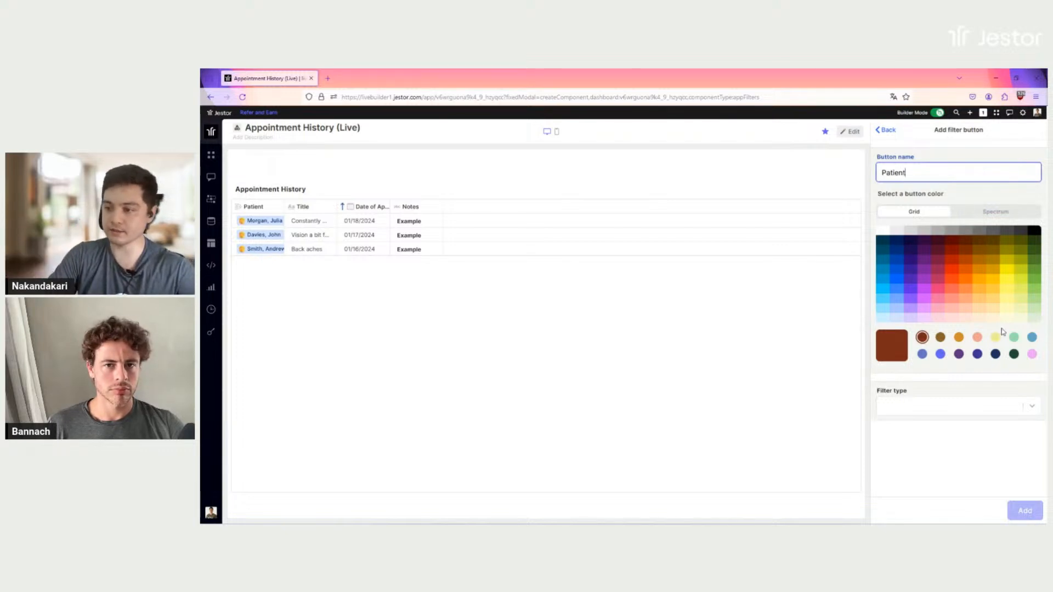
pyautogui.click(884, 318)
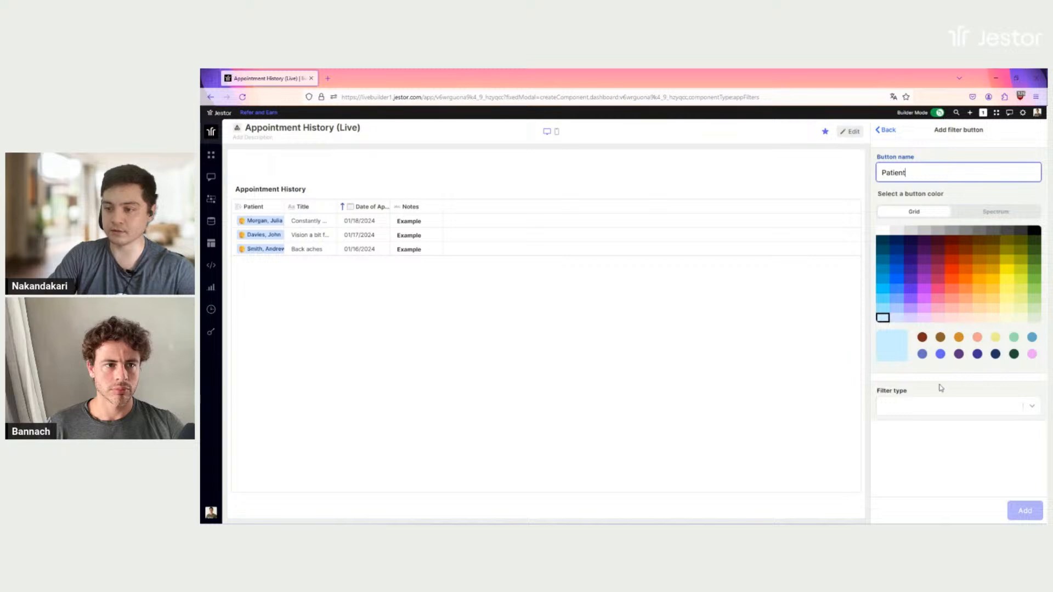
pyautogui.click(932, 415)
pyautogui.scroll(-3, 937, 342)
pyautogui.click(915, 357)
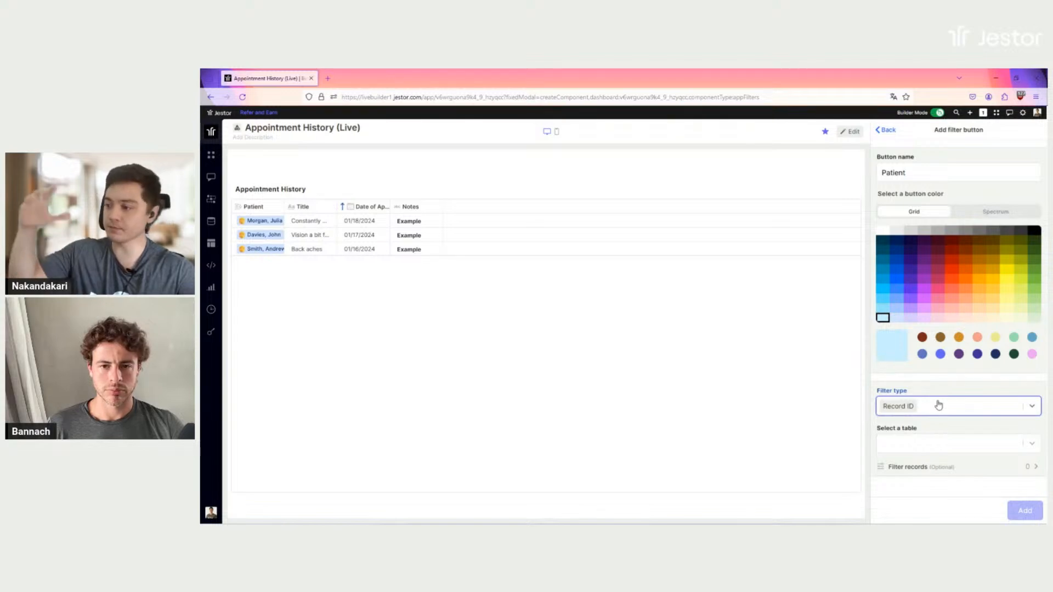
pyautogui.click(941, 449)
pyautogui.write('pt')
pyautogui.press('BackSpace')
pyautogui.write('at')
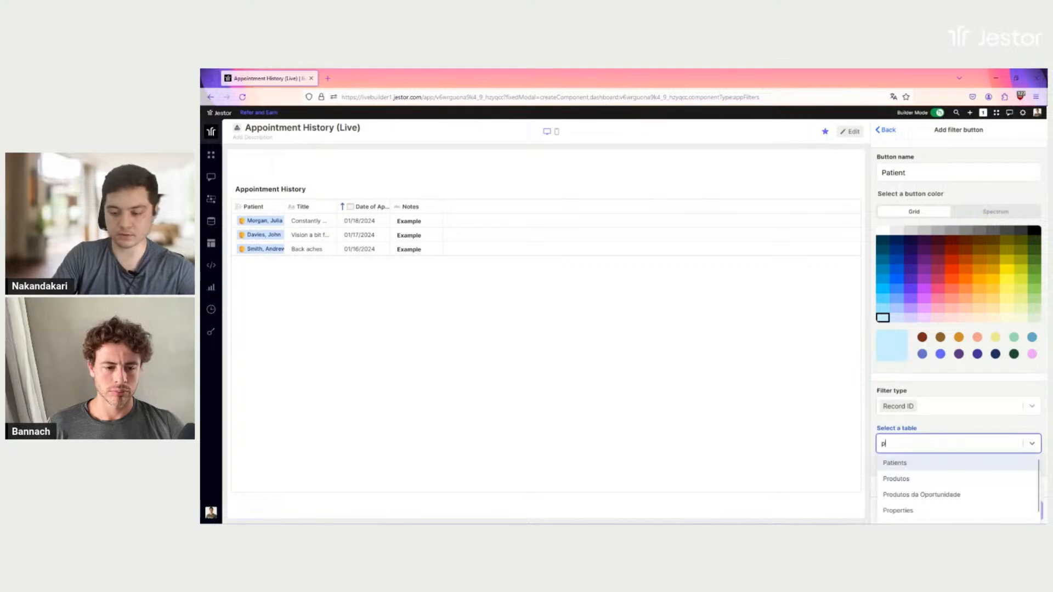
pyautogui.click(915, 463)
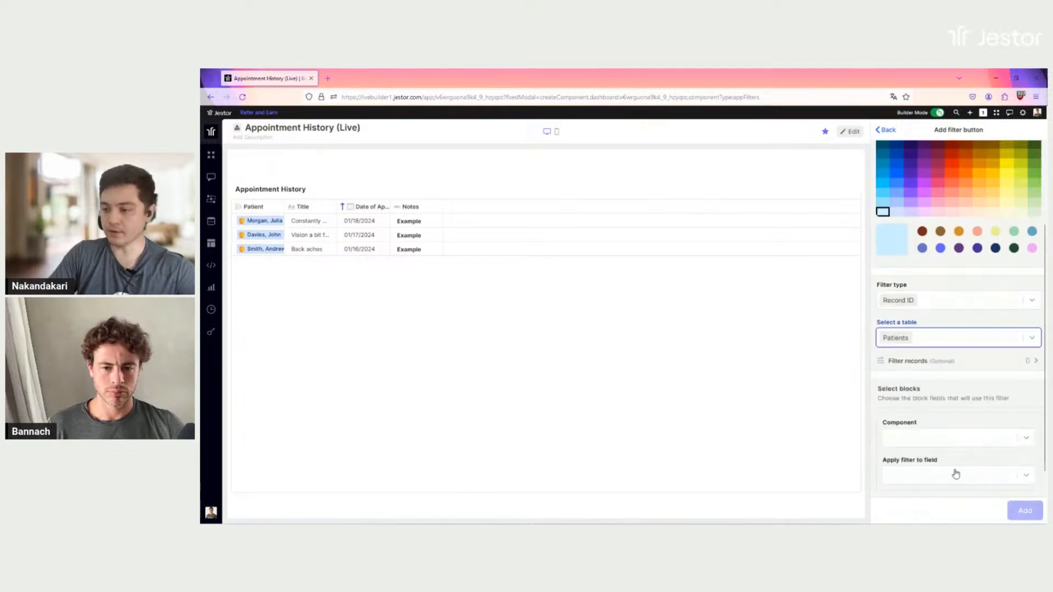
# - Apply the Patient filter to the Appointment History block's Patient field, widen the table's Patient column slightly, and add the filter
pyautogui.scroll(-3, 957, 477)
pyautogui.click(933, 413)
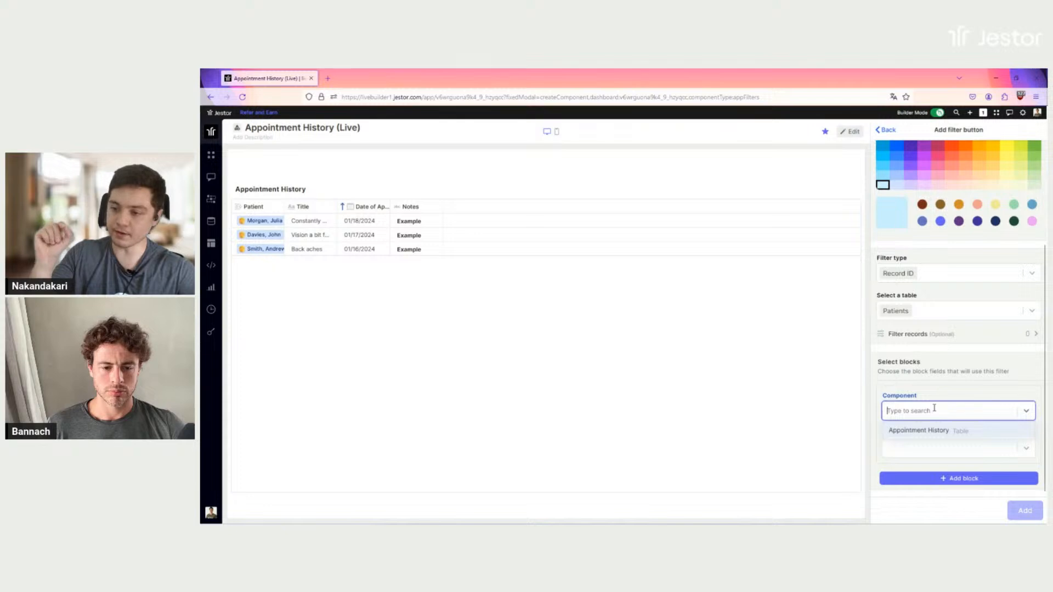
pyautogui.click(933, 431)
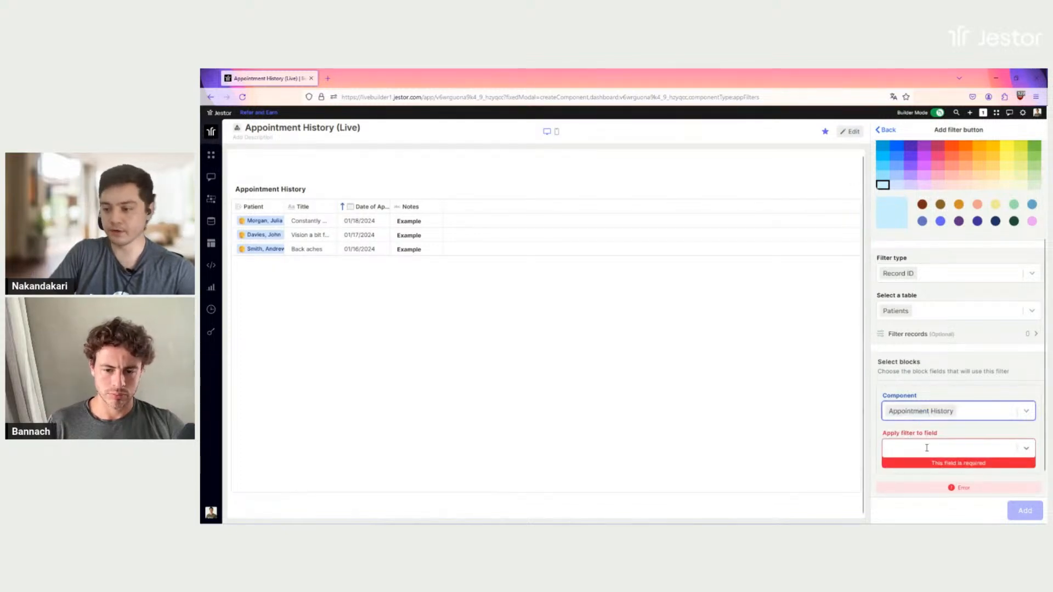
pyautogui.click(922, 449)
pyautogui.click(909, 483)
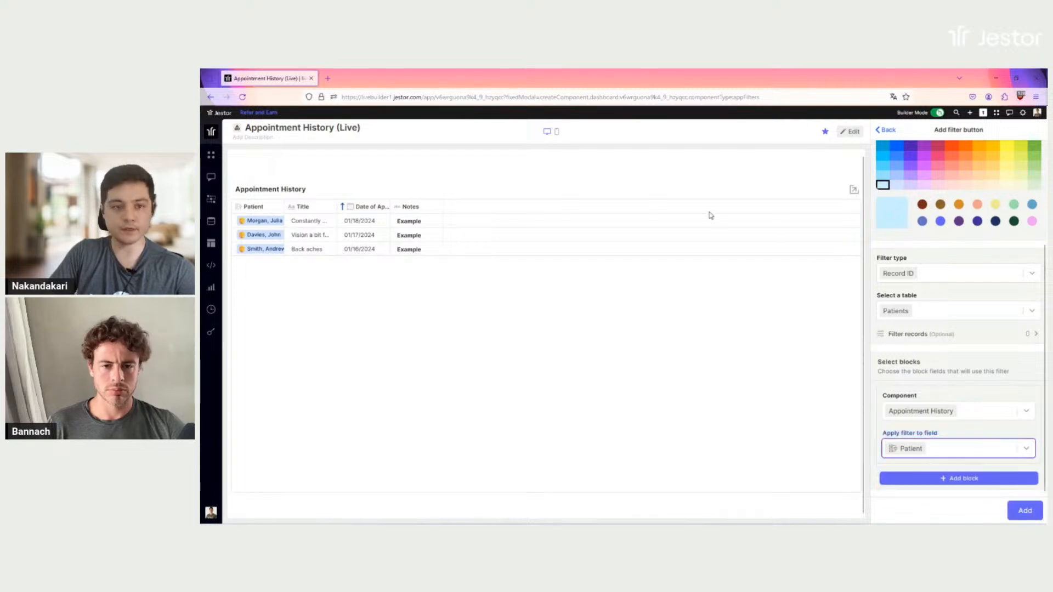
pyautogui.moveTo(291, 213); pyautogui.dragTo(313, 213)
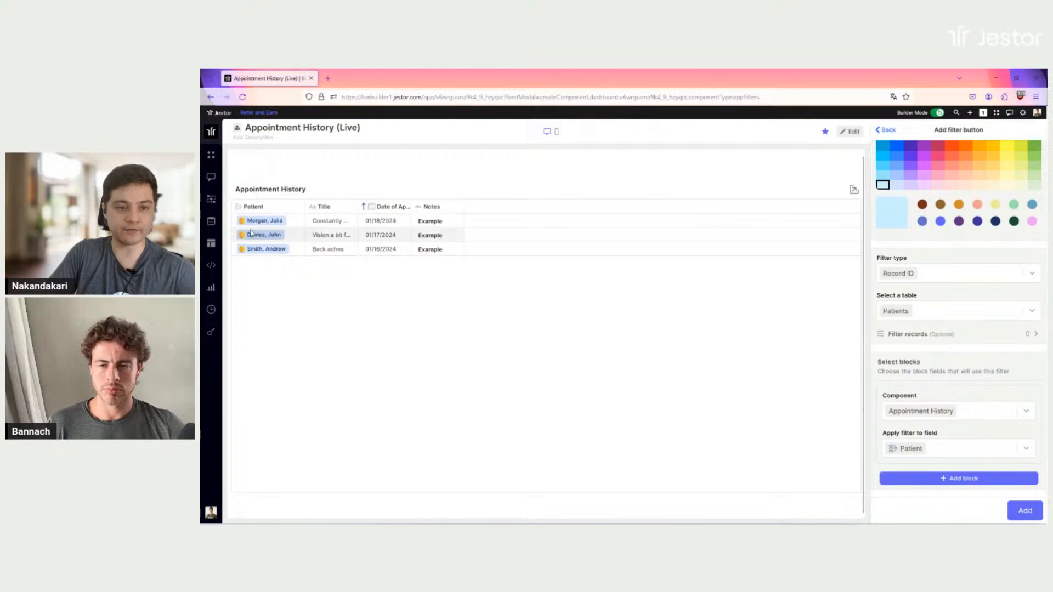
pyautogui.click(1010, 509)
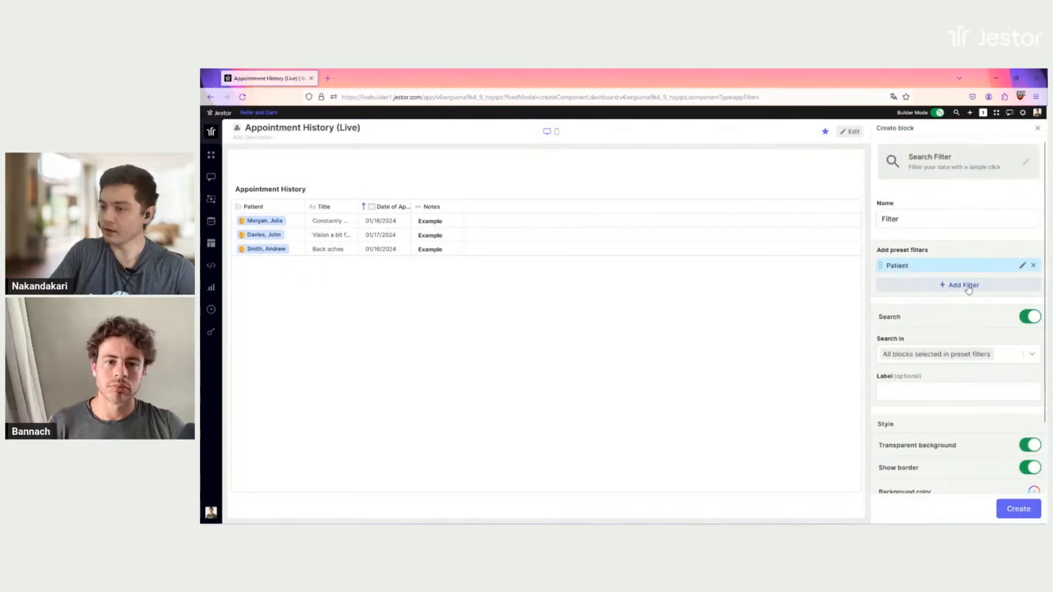
# - Define a second light blue preset filter button named "Date" with filter type Date range
pyautogui.click(966, 283)
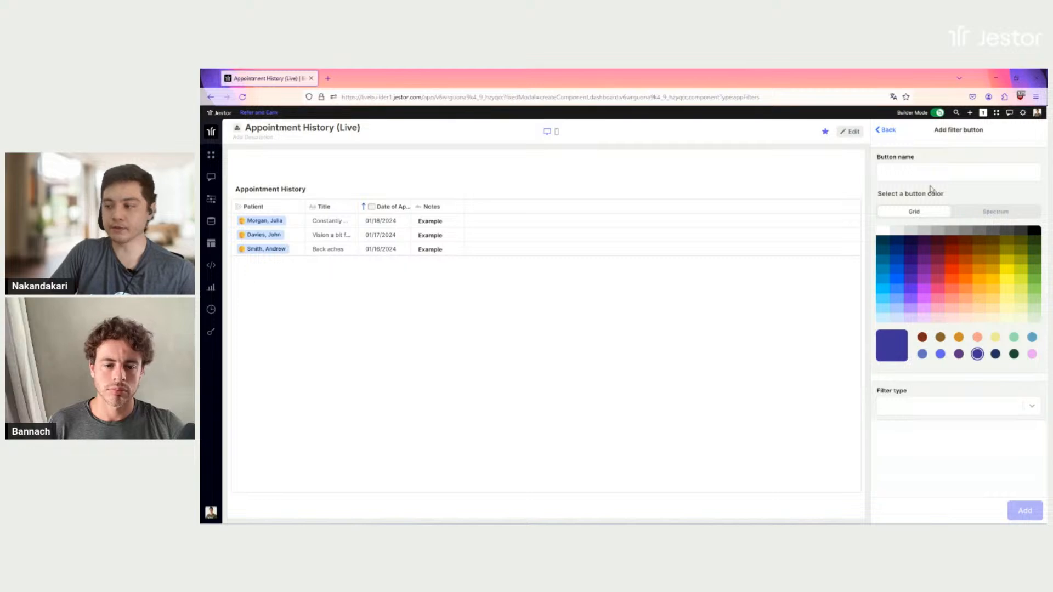
pyautogui.click(940, 172)
pyautogui.write('Date')
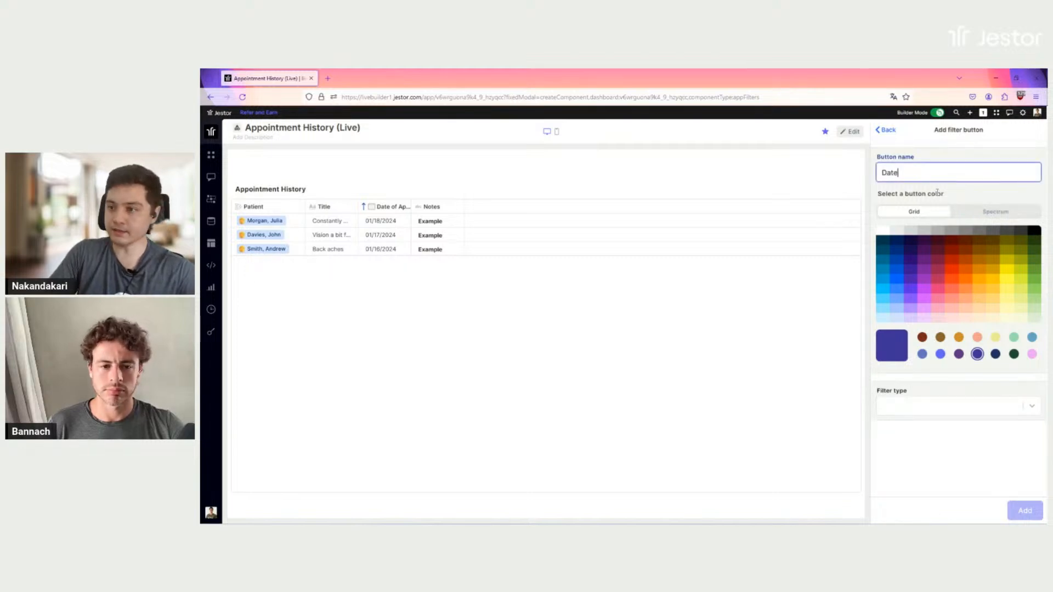
pyautogui.click(889, 321)
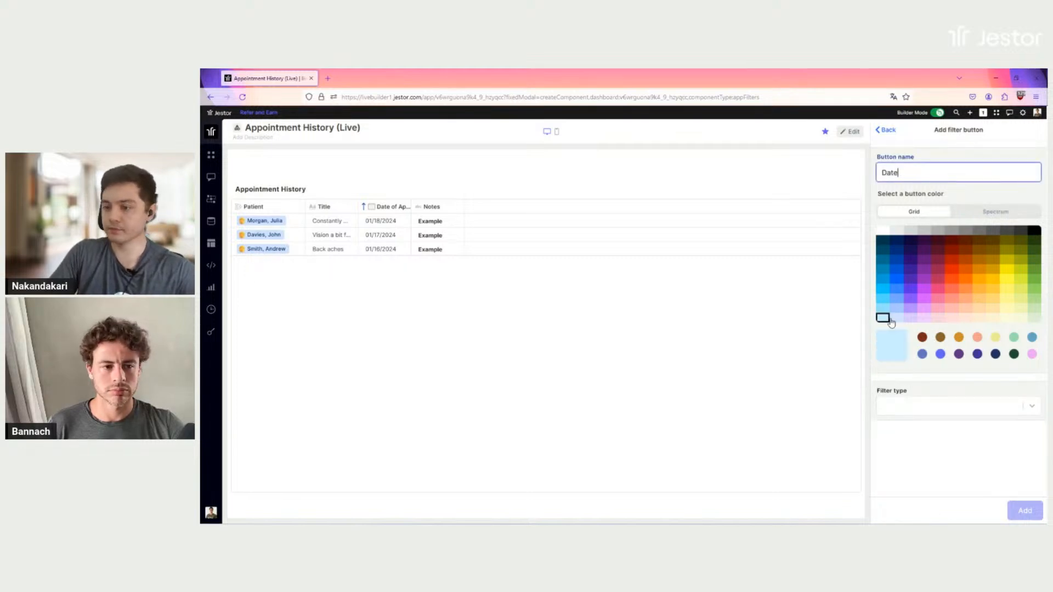
pyautogui.click(954, 407)
pyautogui.scroll(-2, 966, 340)
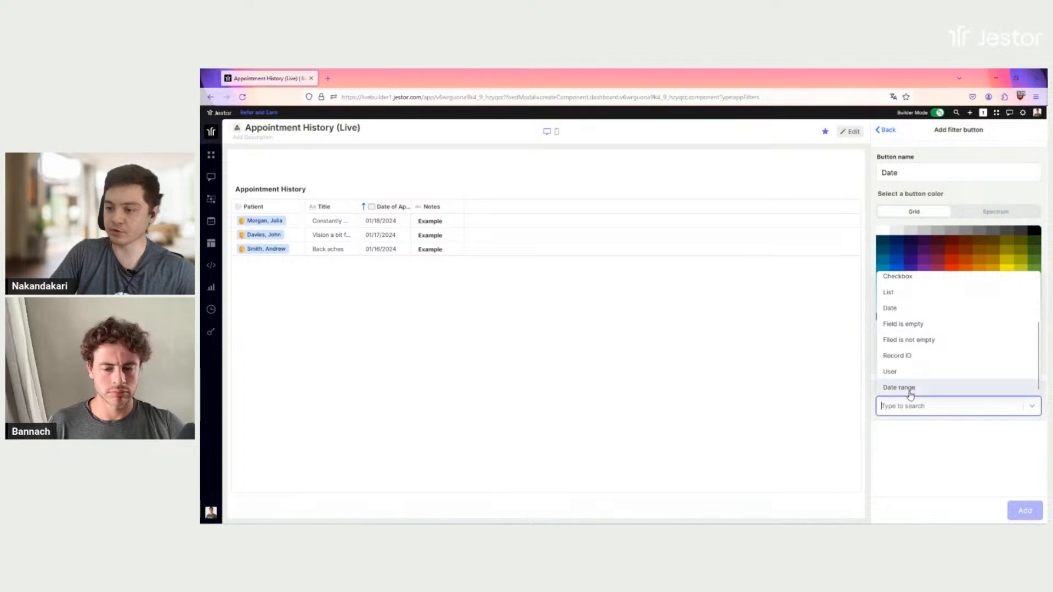
pyautogui.click(910, 389)
# - Apply the Date filter to the Appointment History block's Date of Appointment field and add the filter
pyautogui.scroll(-2, 969, 372)
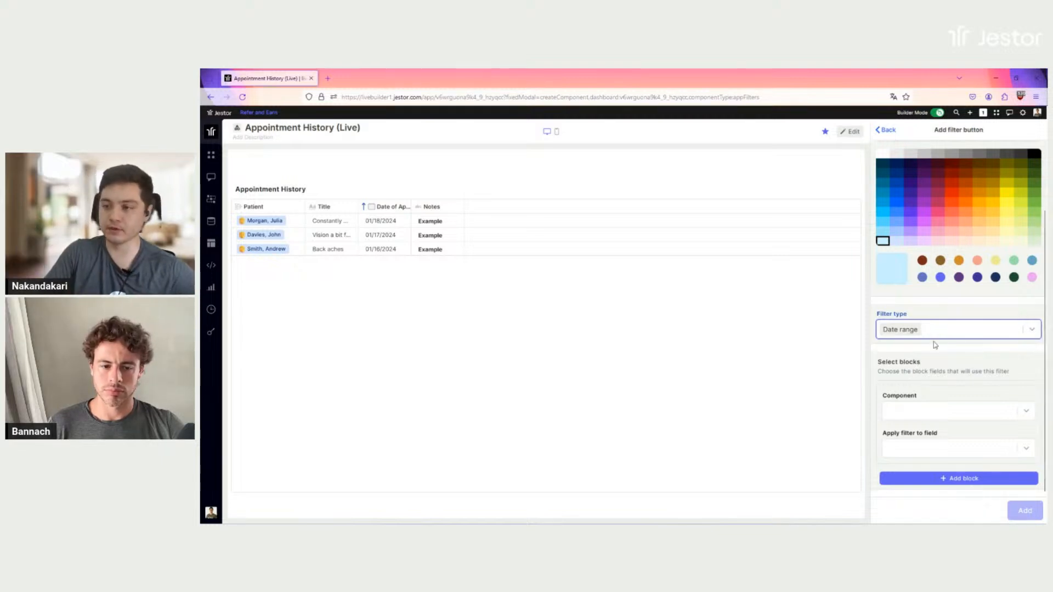
pyautogui.click(950, 410)
pyautogui.click(911, 433)
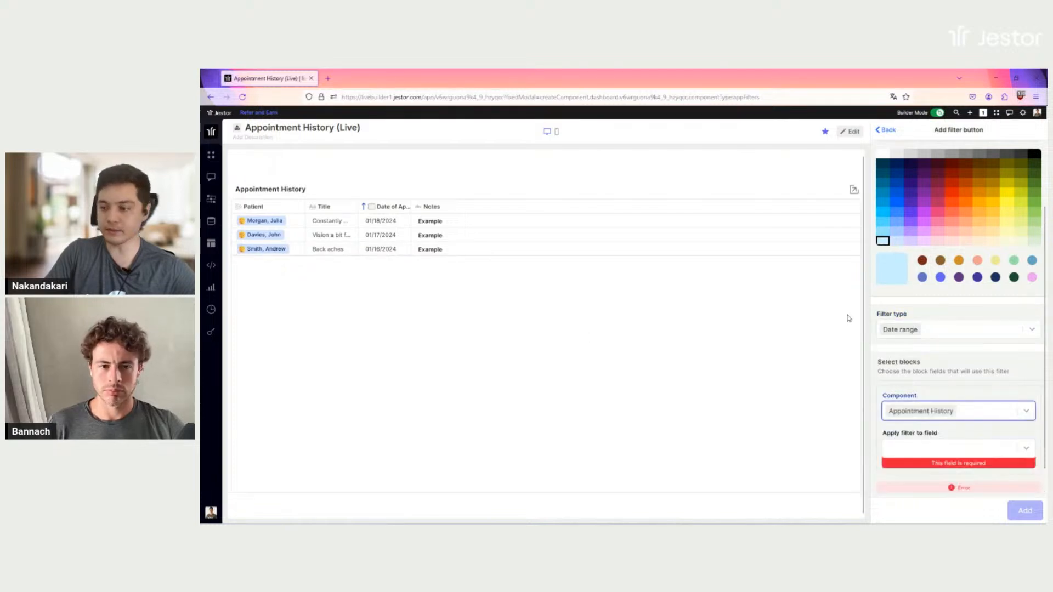
pyautogui.scroll(-1, 963, 403)
pyautogui.click(958, 417)
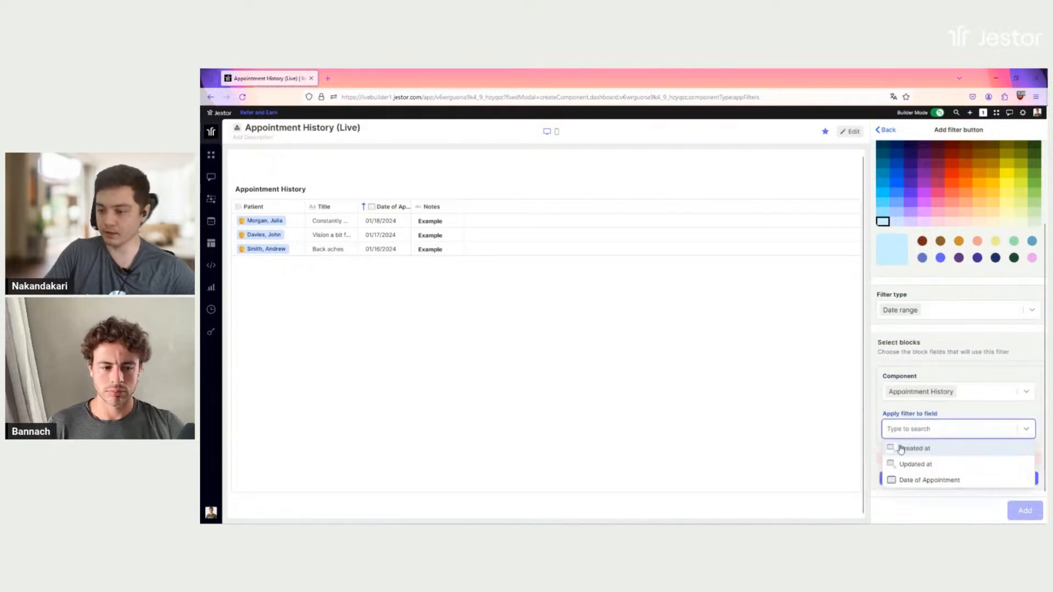
pyautogui.click(923, 479)
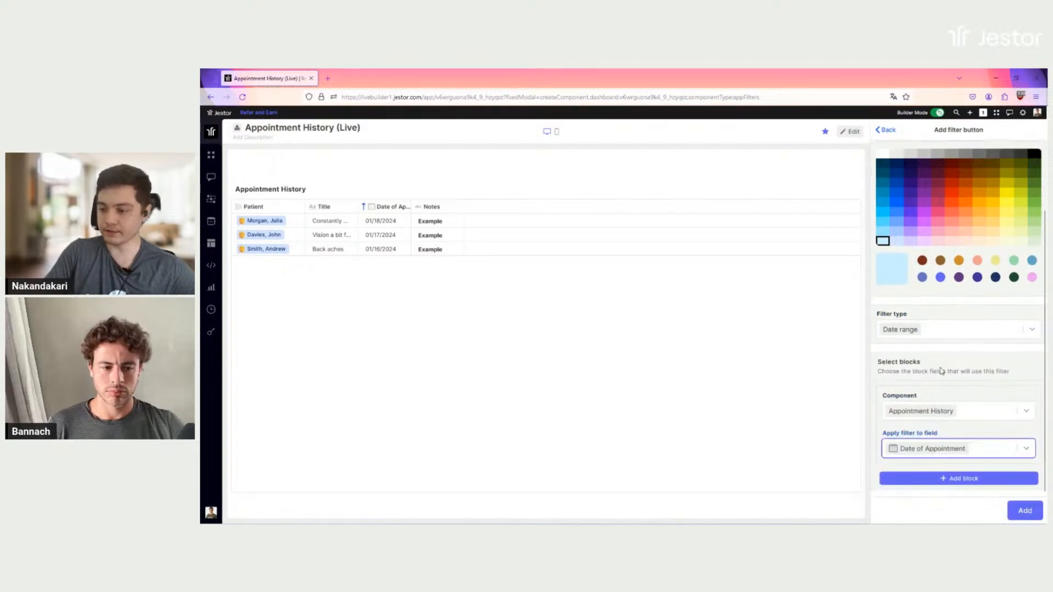
pyautogui.click(1025, 511)
# - Turn off the border of the search filter block and create the block
pyautogui.scroll(-3, 957, 471)
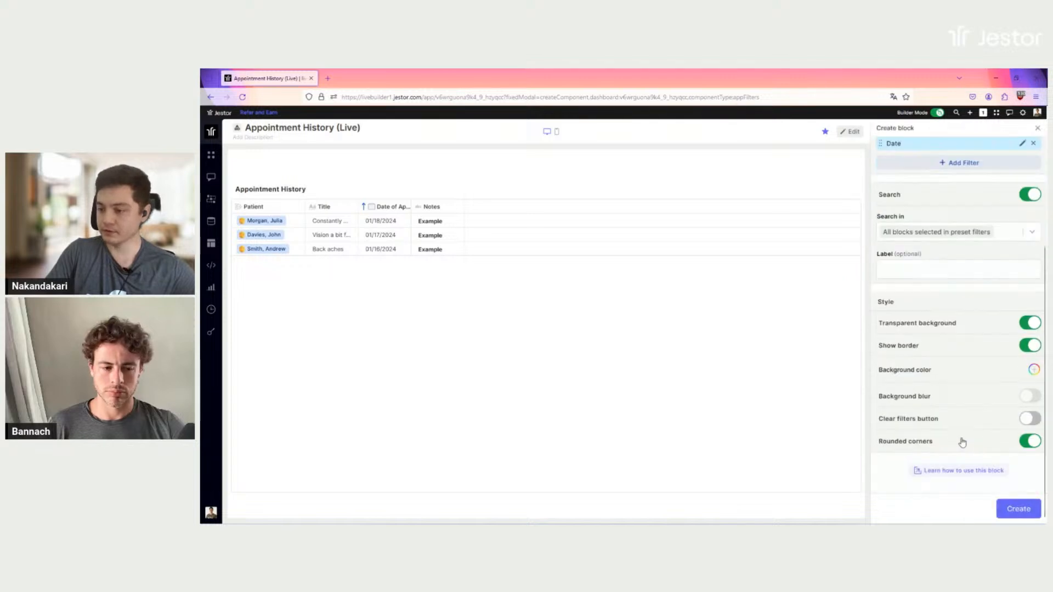
pyautogui.click(1030, 345)
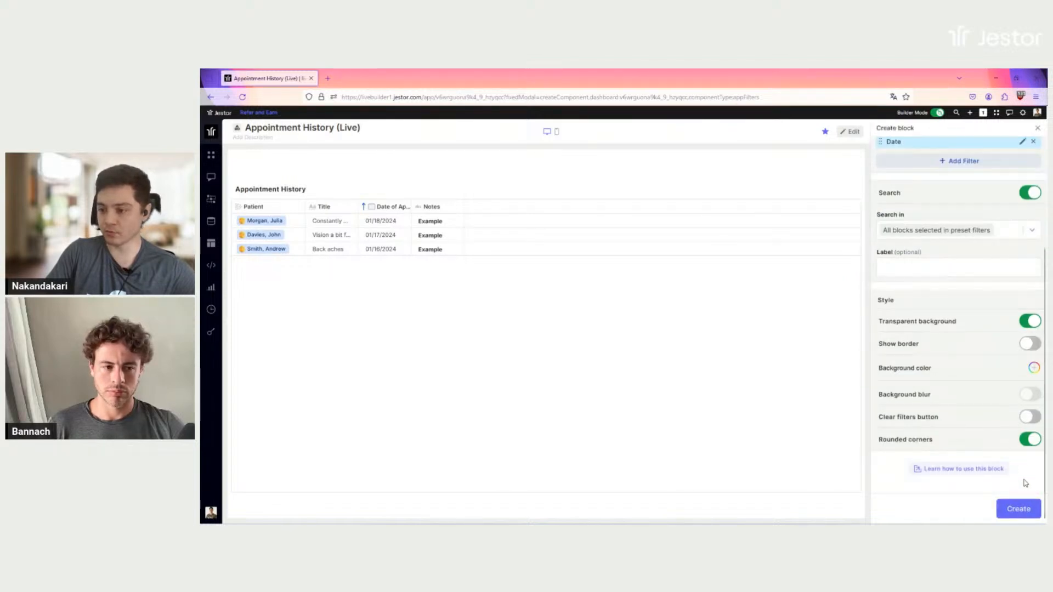
pyautogui.click(1020, 510)
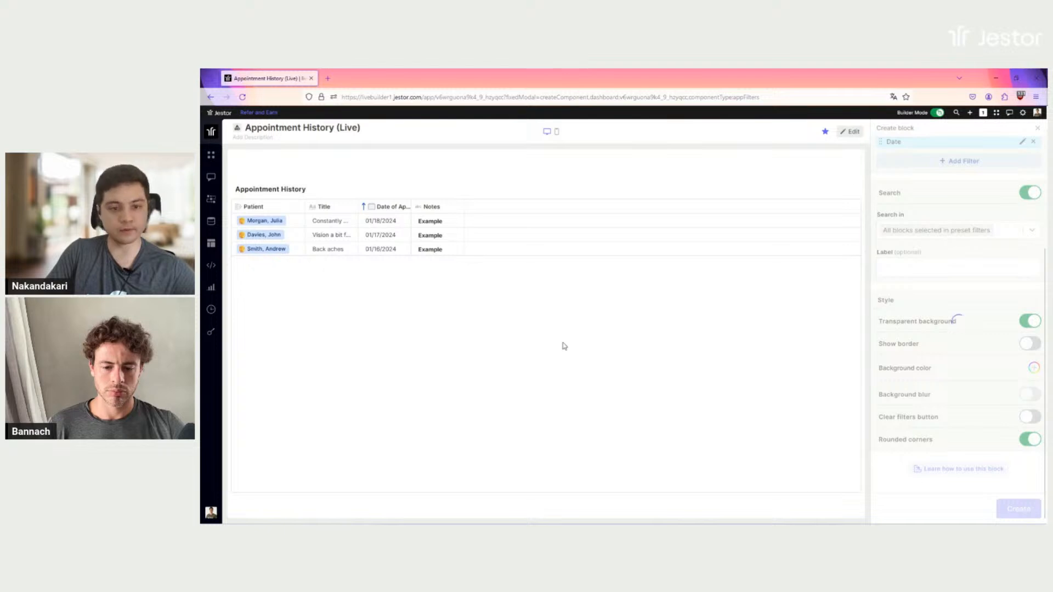
# - Place the search filter block above the Appointment History table, stretch it across the full page width, and save the layout
pyautogui.moveTo(588, 163); pyautogui.dragTo(294, 173)
pyautogui.moveTo(284, 174); pyautogui.dragTo(280, 169)
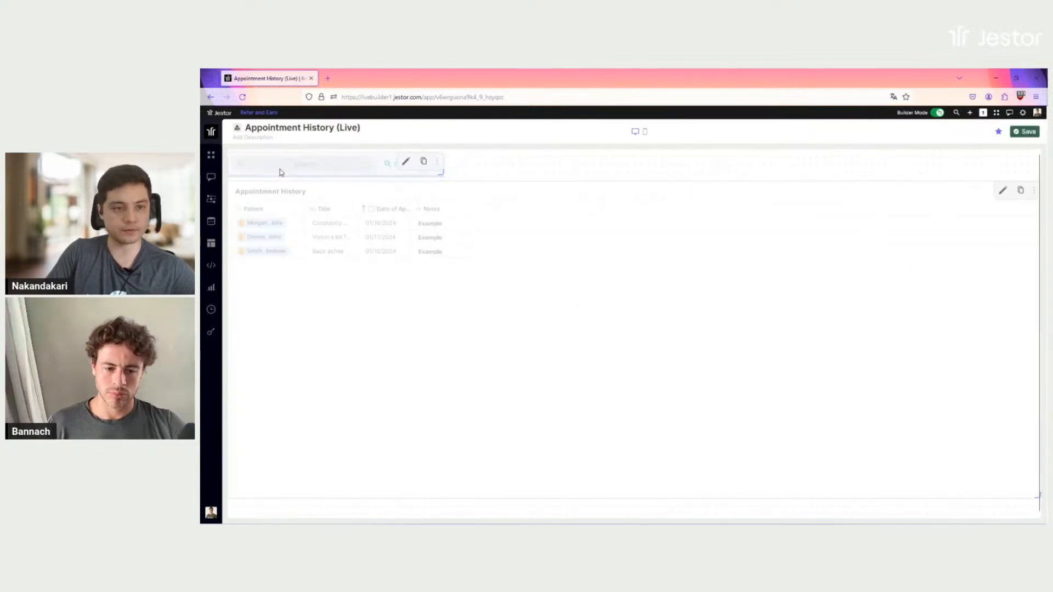
pyautogui.moveTo(440, 169); pyautogui.dragTo(1037, 168)
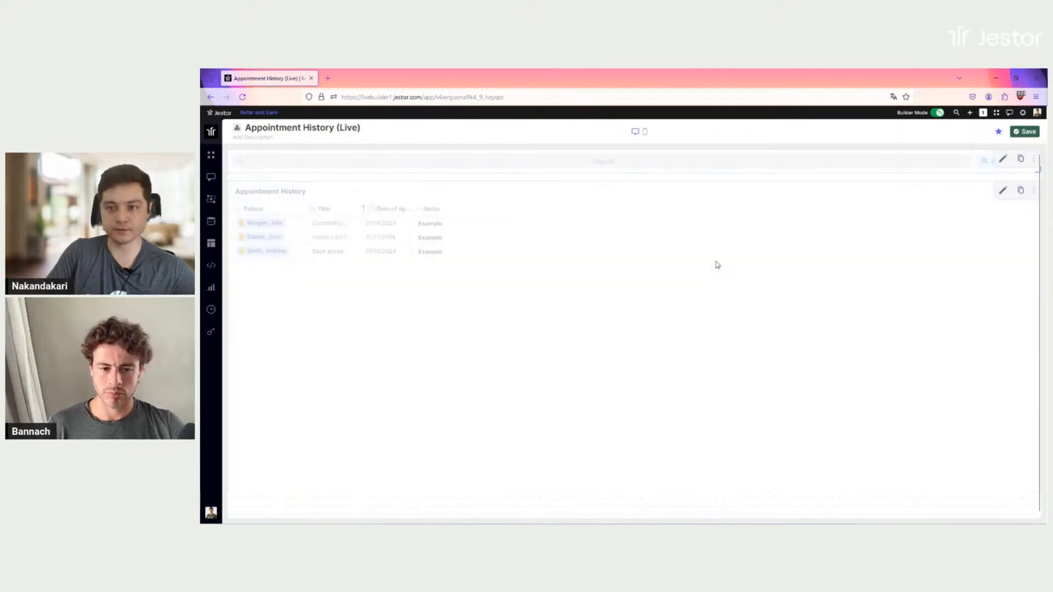
pyautogui.moveTo(718, 259); pyautogui.dragTo(722, 230)
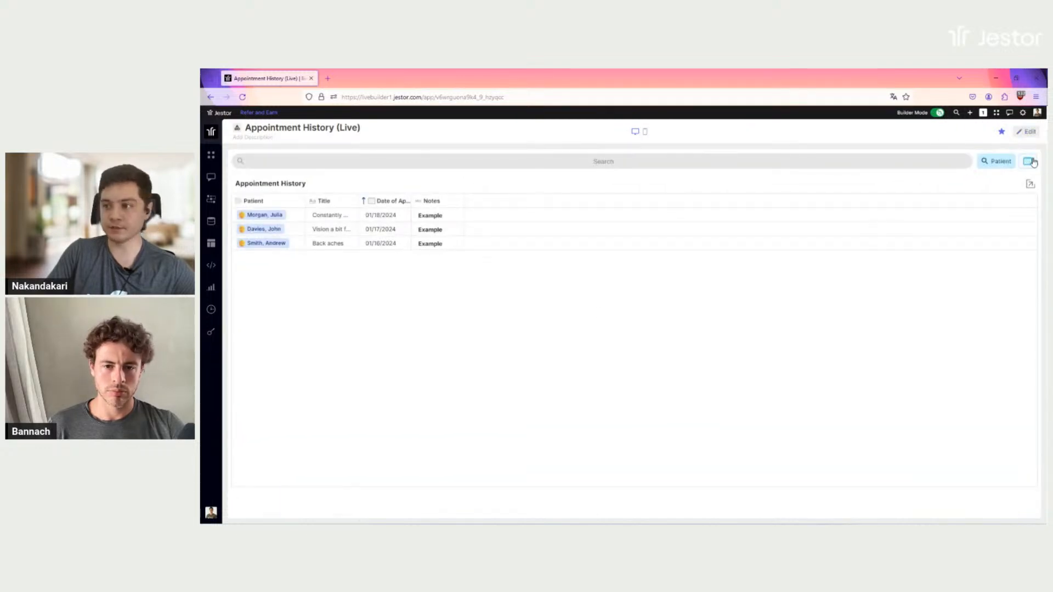
# - Test the Patient filter by selecting the second suggested patient, and clear the selection
pyautogui.click(982, 163)
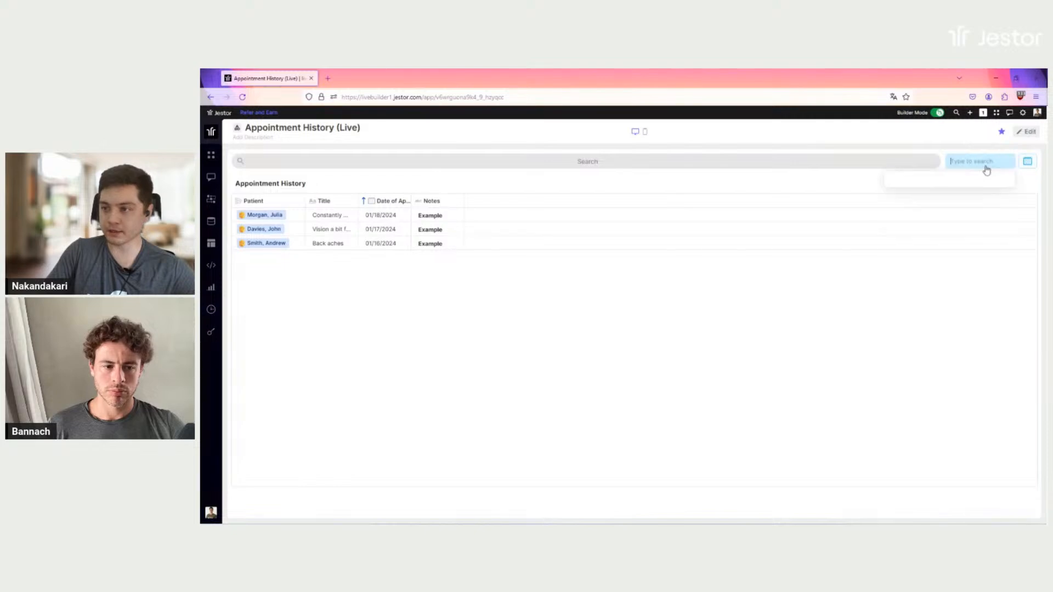
pyautogui.click(926, 205)
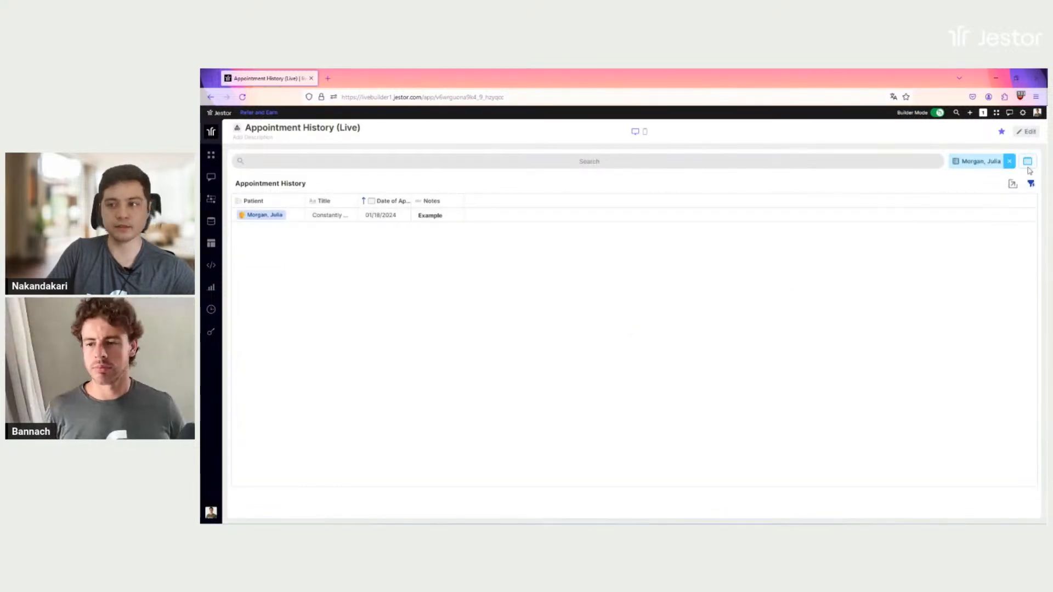
pyautogui.click(1010, 162)
# - Filter the appointments by date with start date 01/15/2024 and end date 01/17/2024
pyautogui.click(1027, 163)
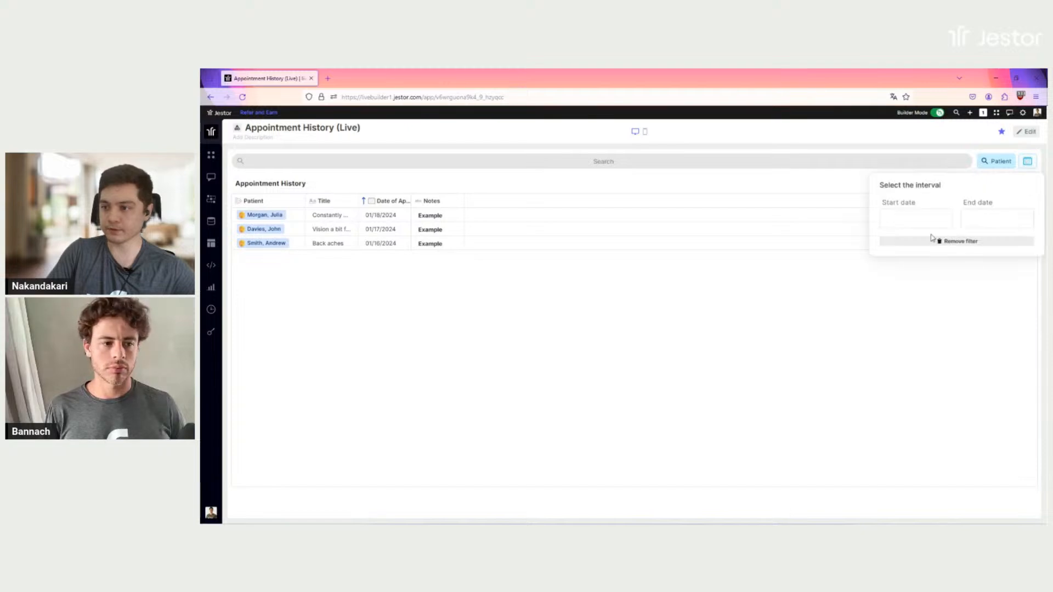
pyautogui.click(894, 218)
pyautogui.click(912, 300)
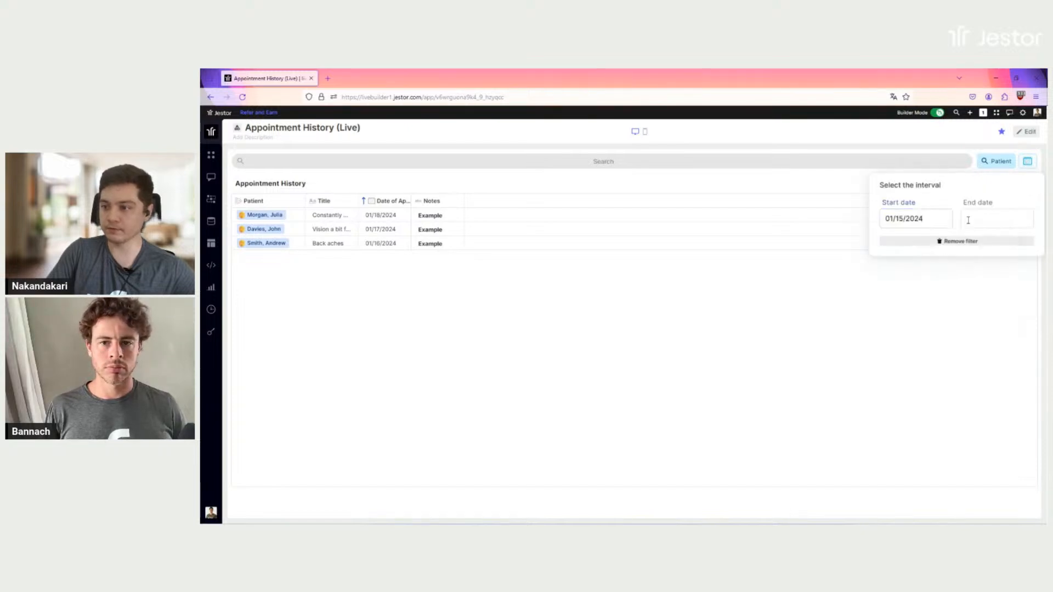
pyautogui.click(982, 218)
pyautogui.click(947, 300)
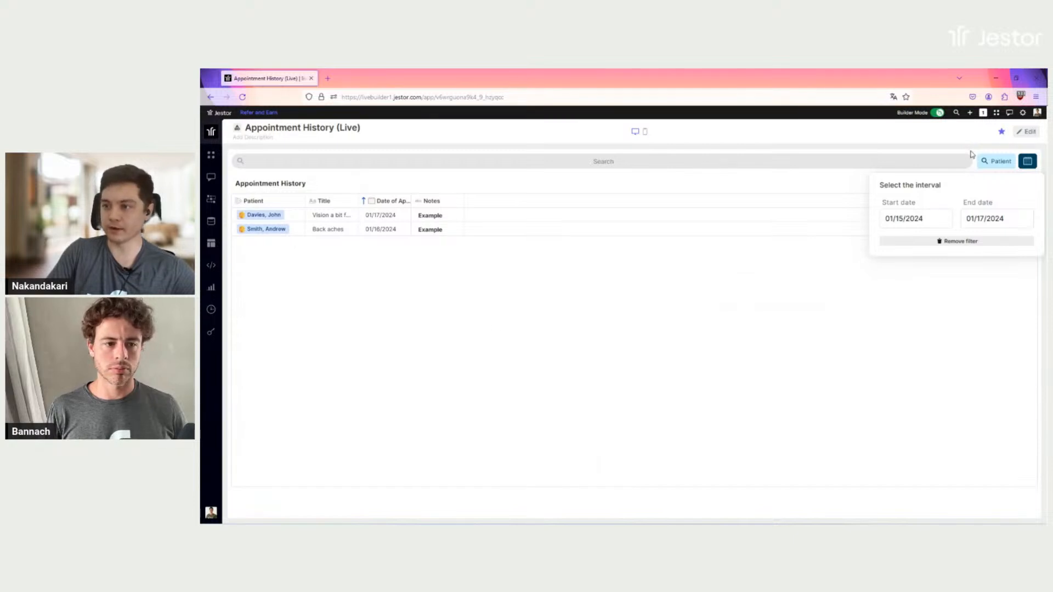
pyautogui.click(996, 159)
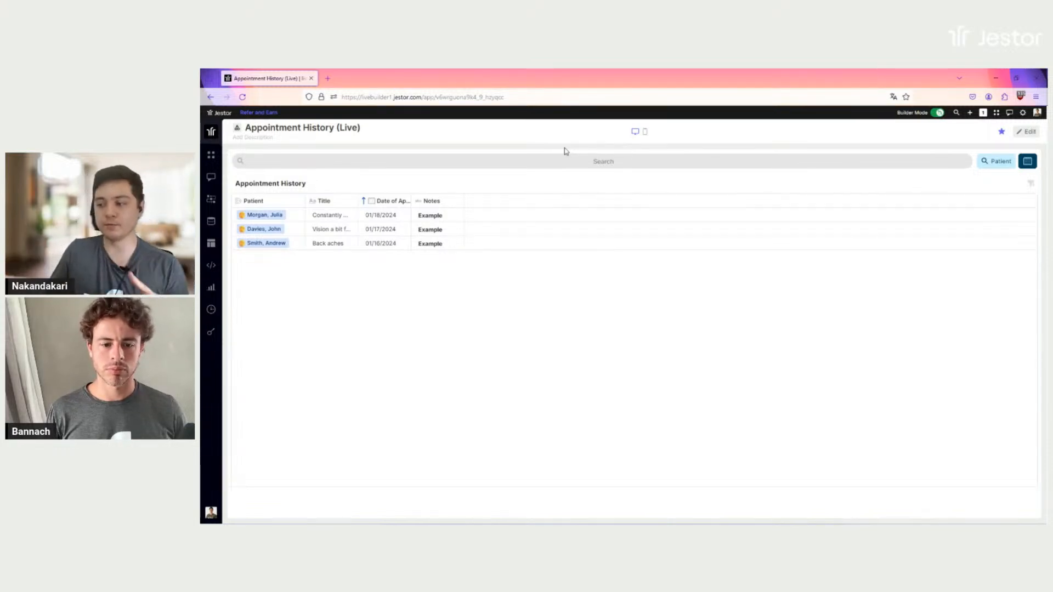
# - Open the Patient List (Live) app page and add a Menu Bar block to it
pyautogui.click(210, 155)
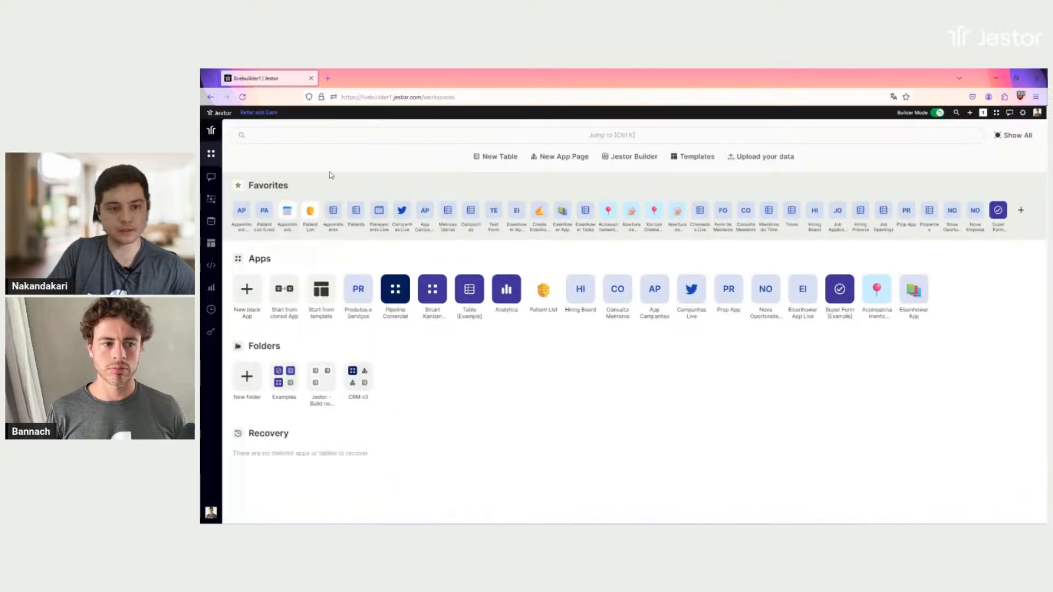
pyautogui.click(264, 217)
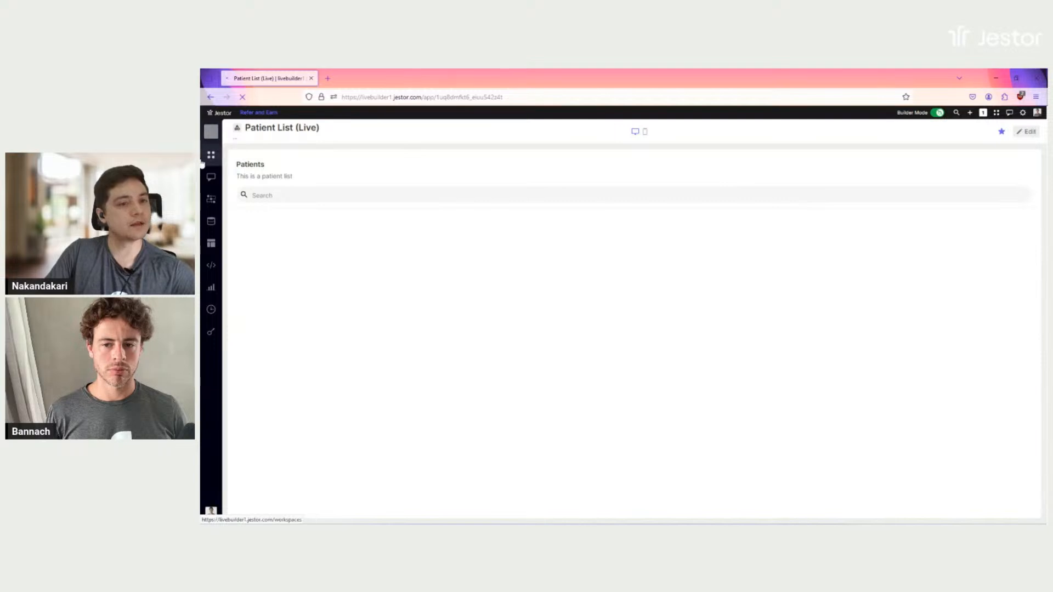
pyautogui.moveTo(202, 163)
pyautogui.click(255, 200)
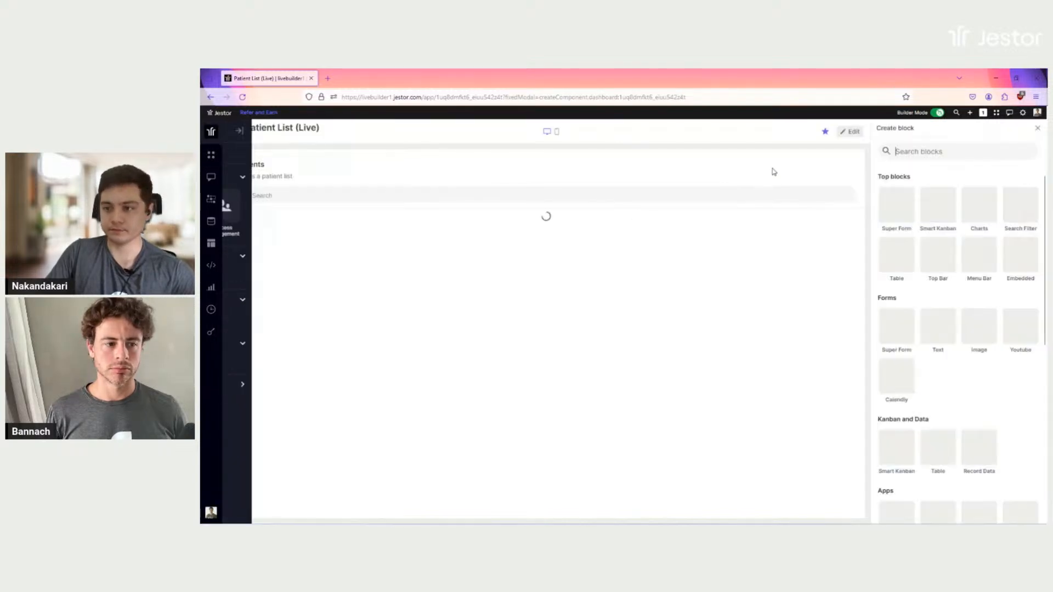
pyautogui.scroll(-3, 983, 180)
pyautogui.scroll(3, 983, 183)
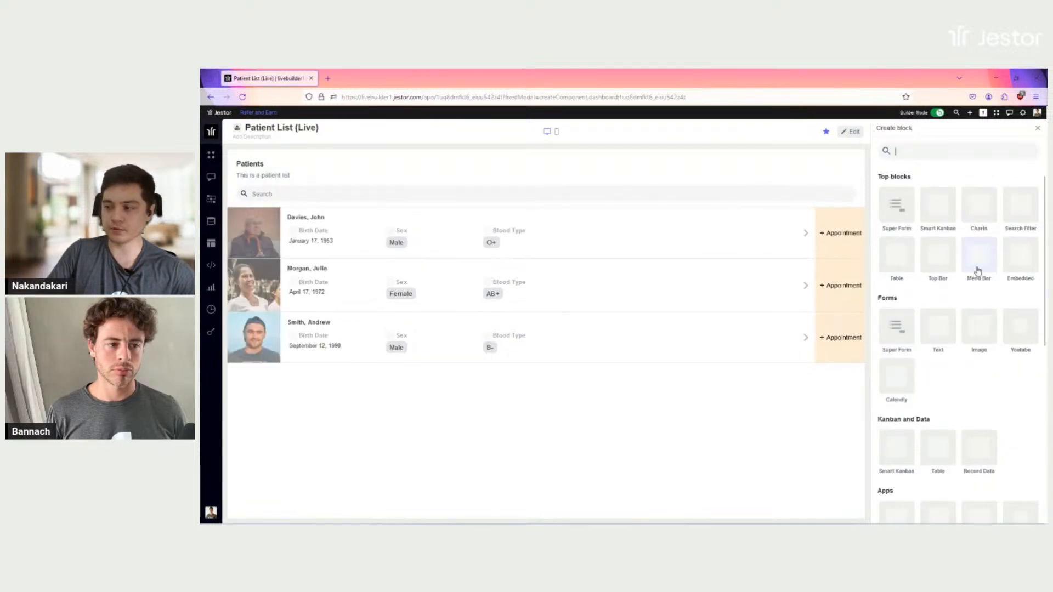
pyautogui.click(981, 264)
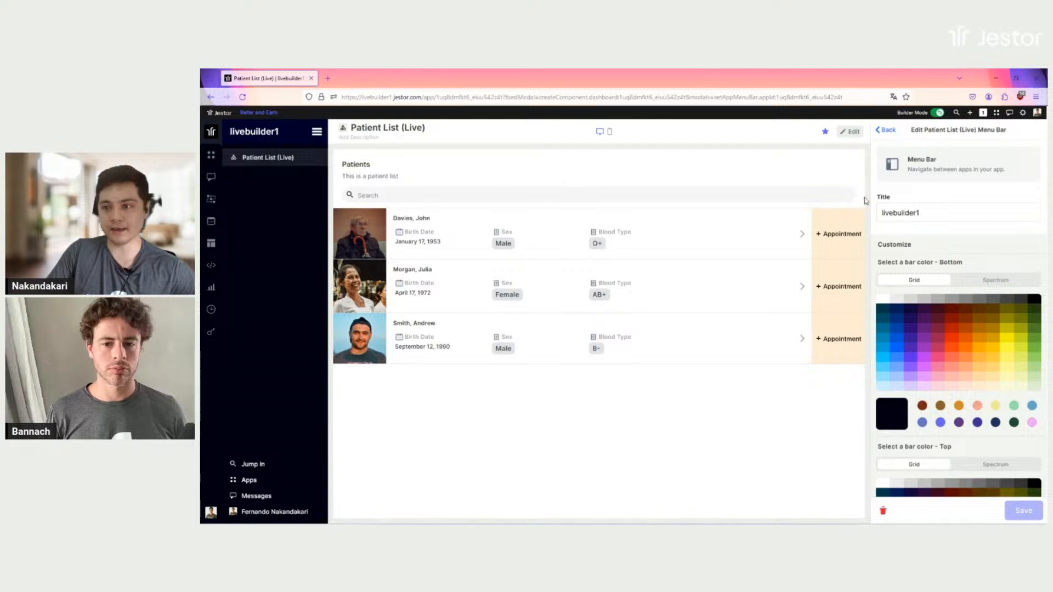
# - Title the menu bar "Patient App"
pyautogui.doubleClick(923, 212)
pyautogui.write('Patien')
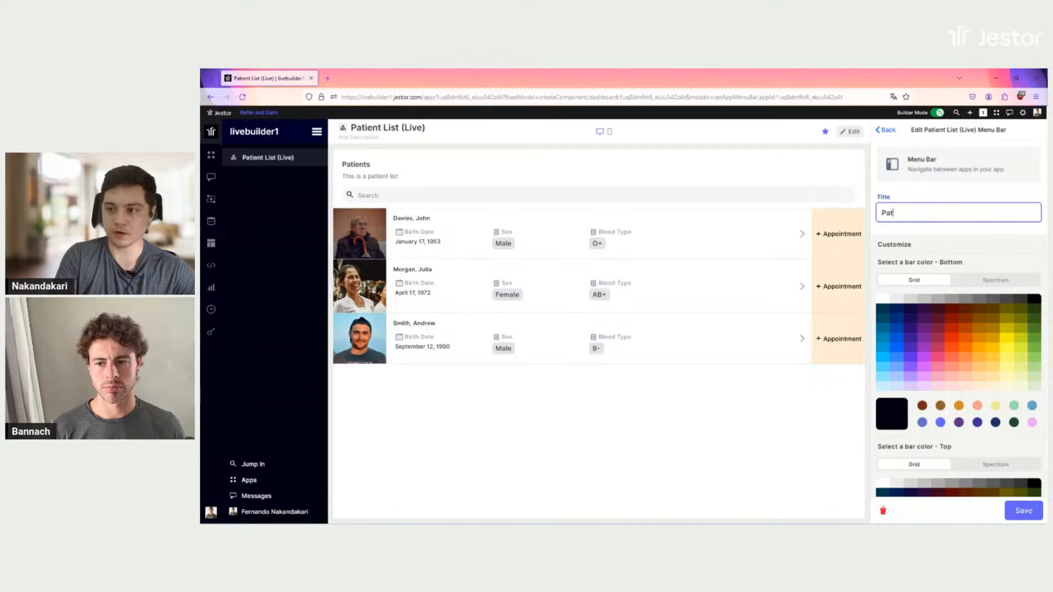
pyautogui.write('t App')
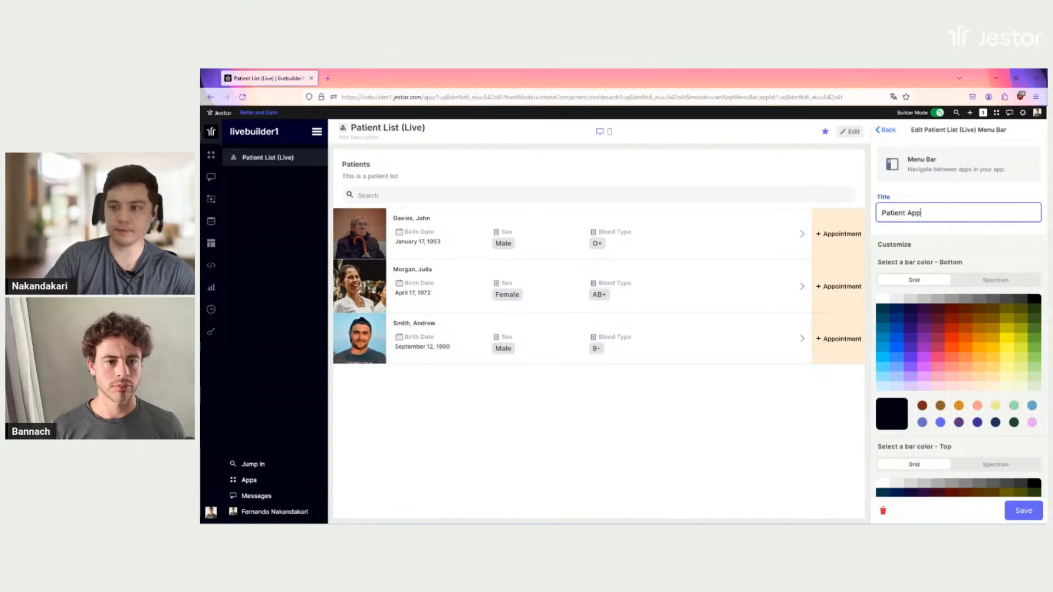
# - Set the menu bar's bottom color to dark teal and its top color to light blue #e8f8ff
pyautogui.click(881, 327)
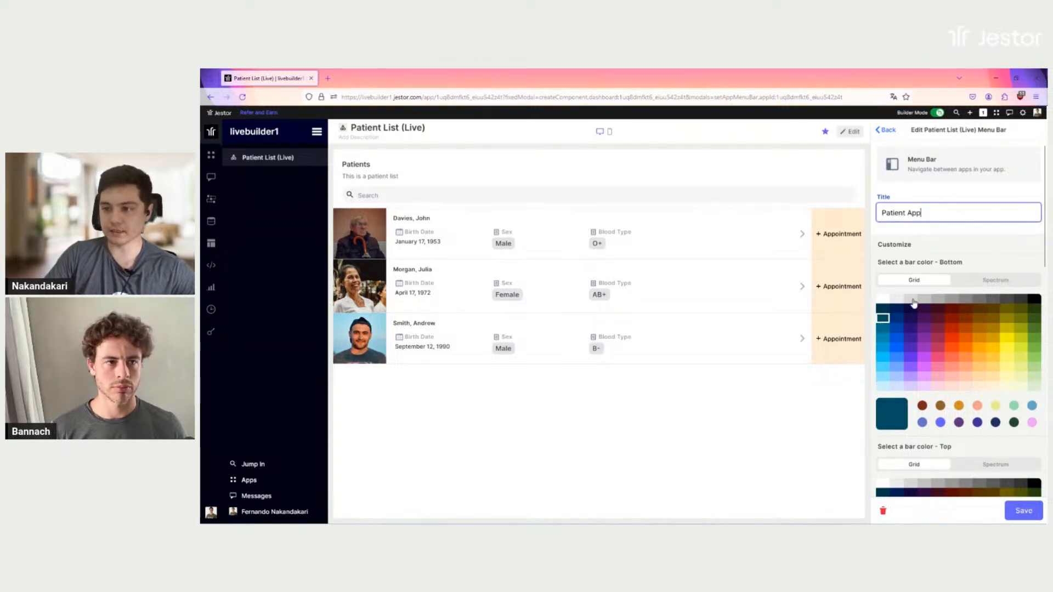
pyautogui.scroll(-3, 918, 255)
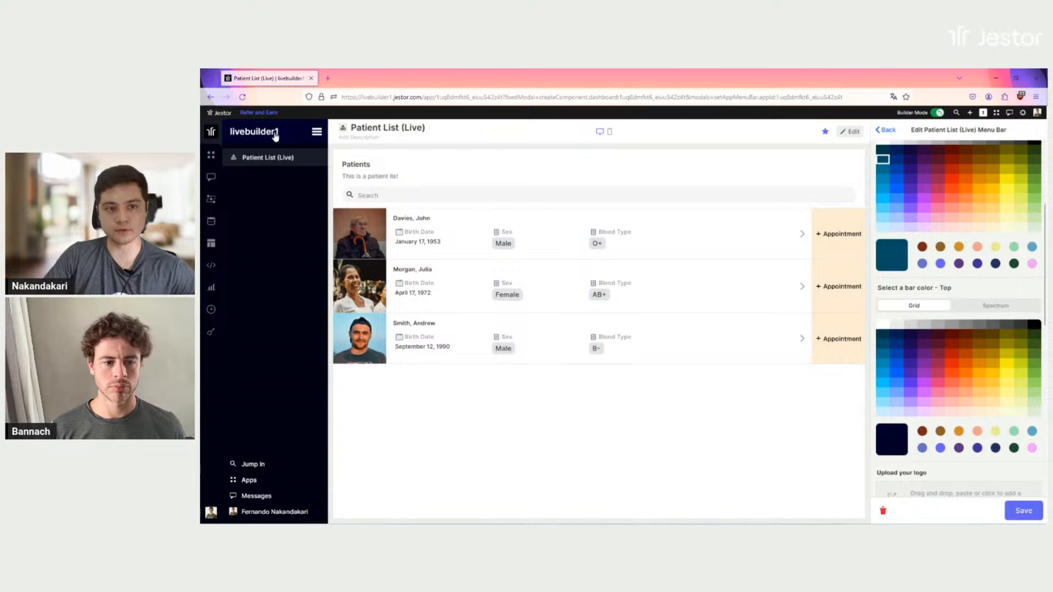
pyautogui.click(885, 412)
pyautogui.scroll(-2, 1004, 400)
pyautogui.click(1002, 200)
pyautogui.moveTo(906, 217); pyautogui.dragTo(891, 208)
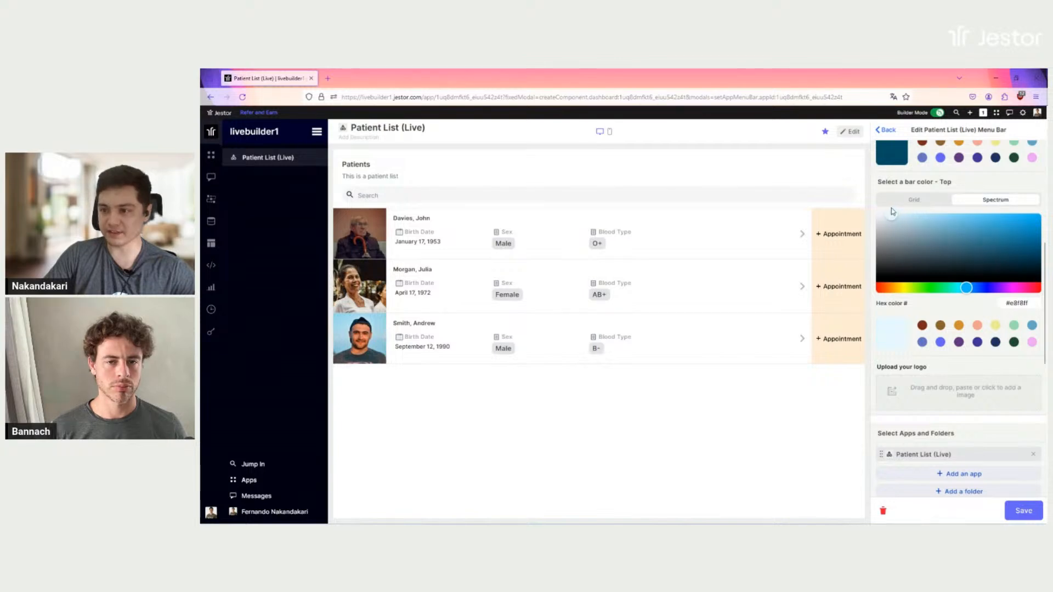
# - Add the Appointment History (Live) app to the menu bar and save the menu bar
pyautogui.scroll(-2, 1007, 458)
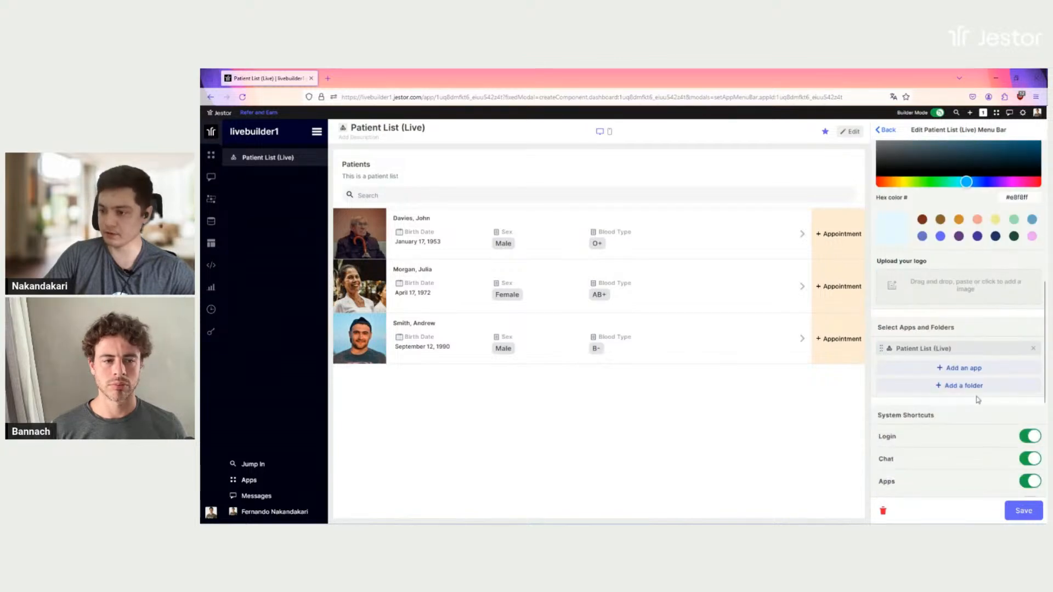
pyautogui.scroll(-1, 985, 317)
pyautogui.click(985, 316)
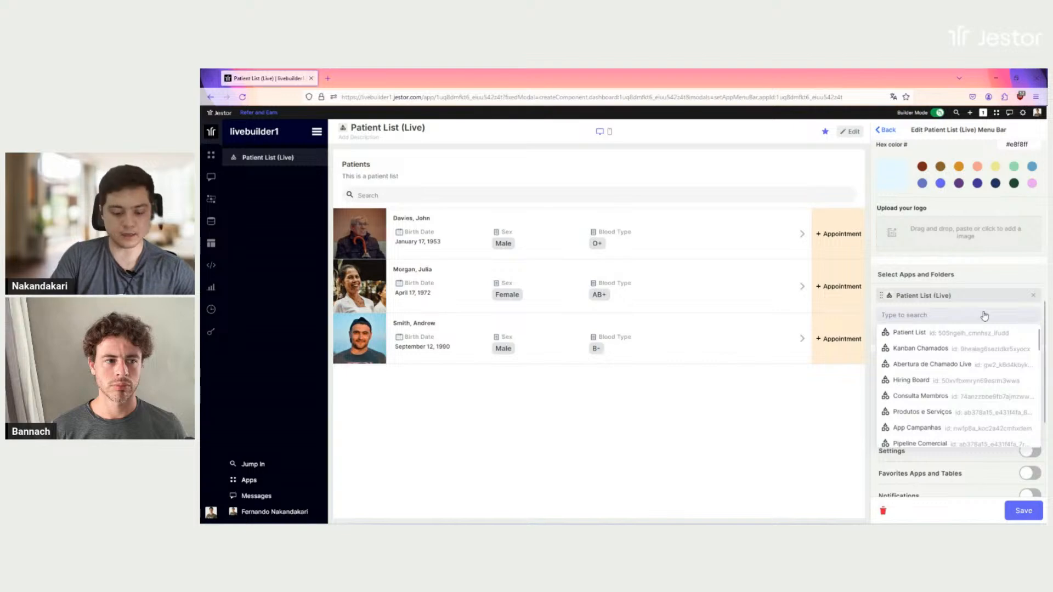
pyautogui.write('ap')
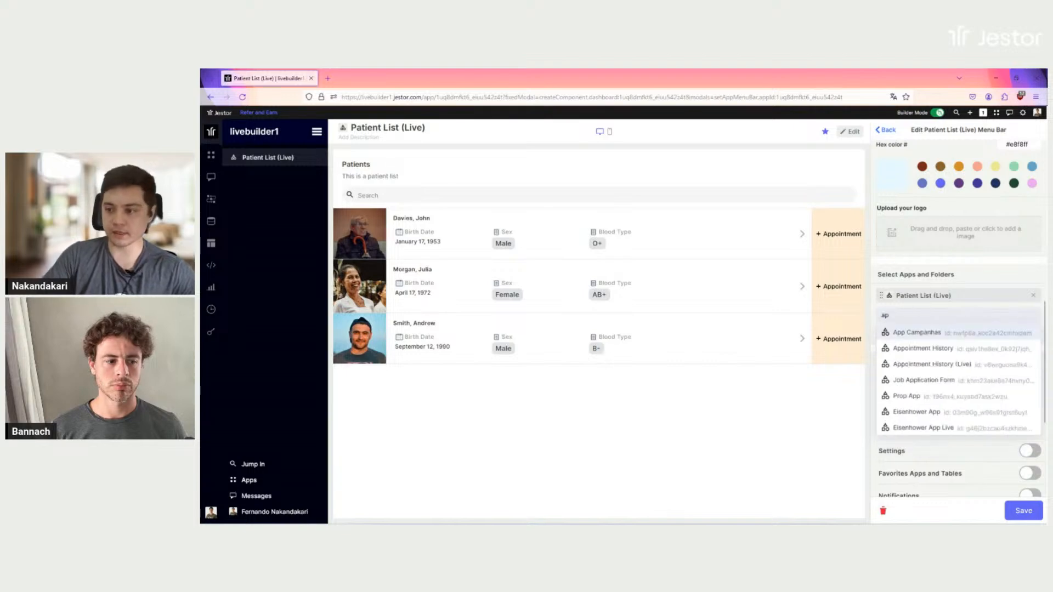
pyautogui.click(955, 370)
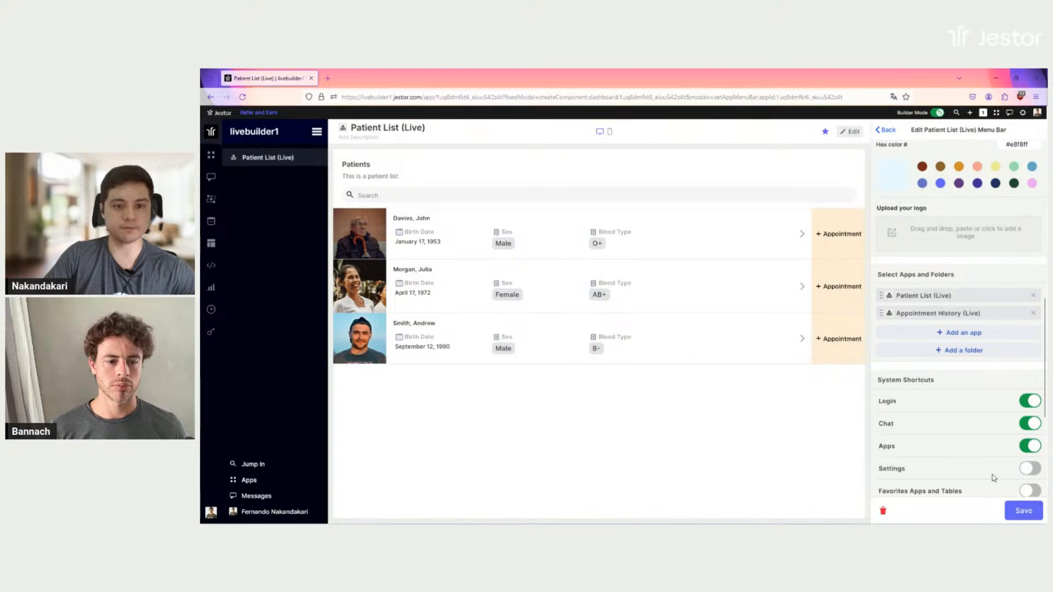
pyautogui.click(1034, 518)
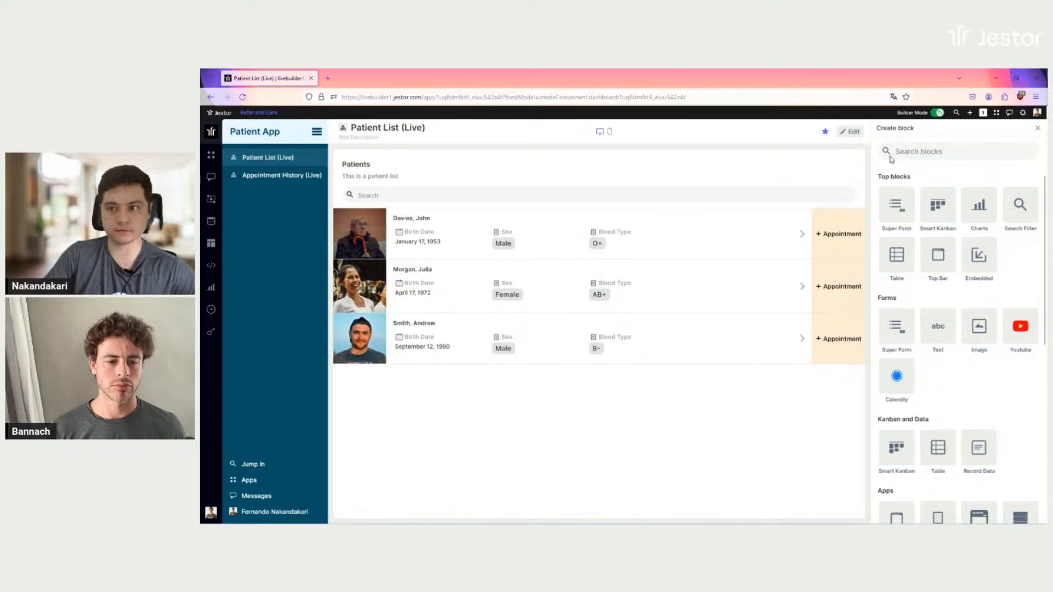
# - Change the menu bar's bottom color to light blue #edfaff and its top color to dark teal, and save it
pyautogui.click(850, 131)
pyautogui.click(318, 130)
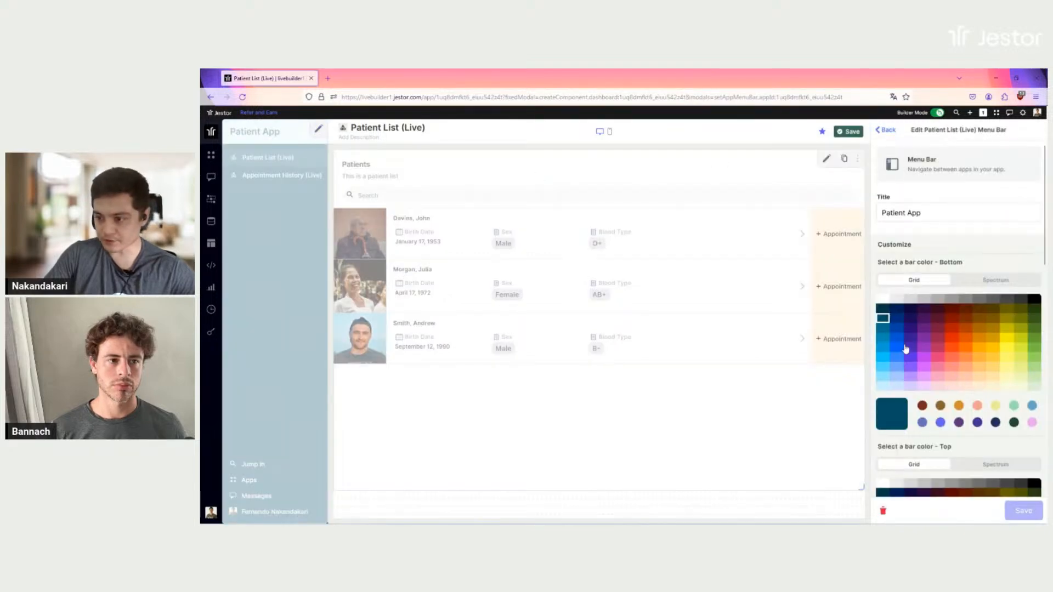
pyautogui.click(883, 387)
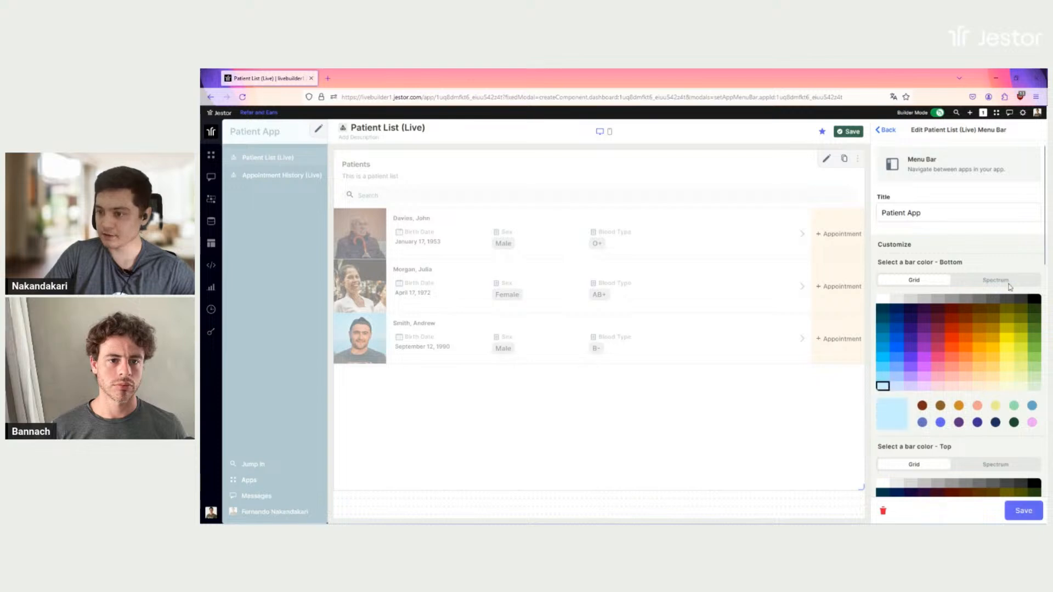
pyautogui.click(1012, 281)
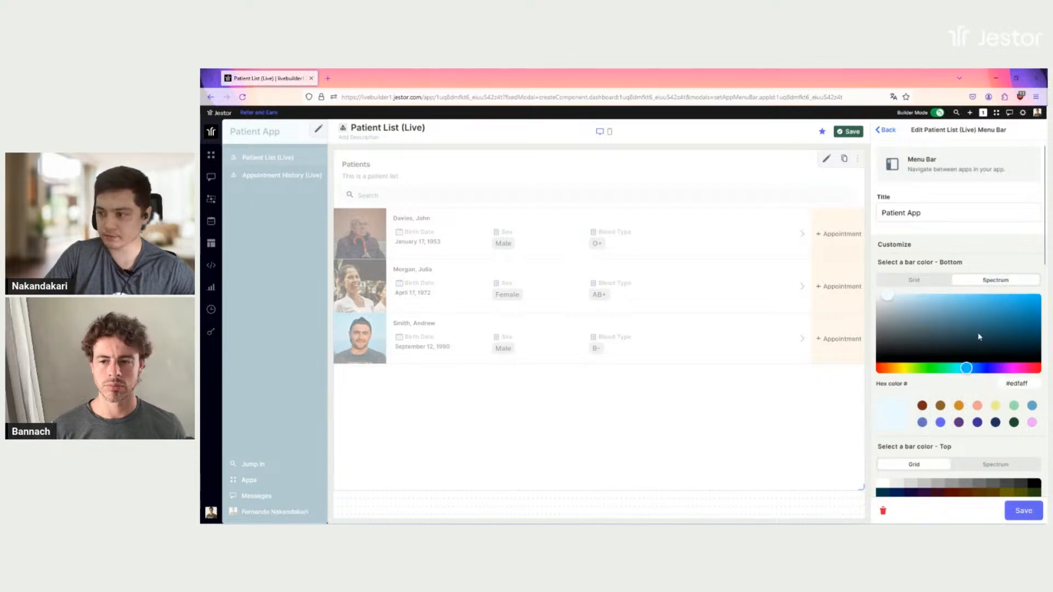
pyautogui.scroll(-3, 955, 329)
pyautogui.click(884, 396)
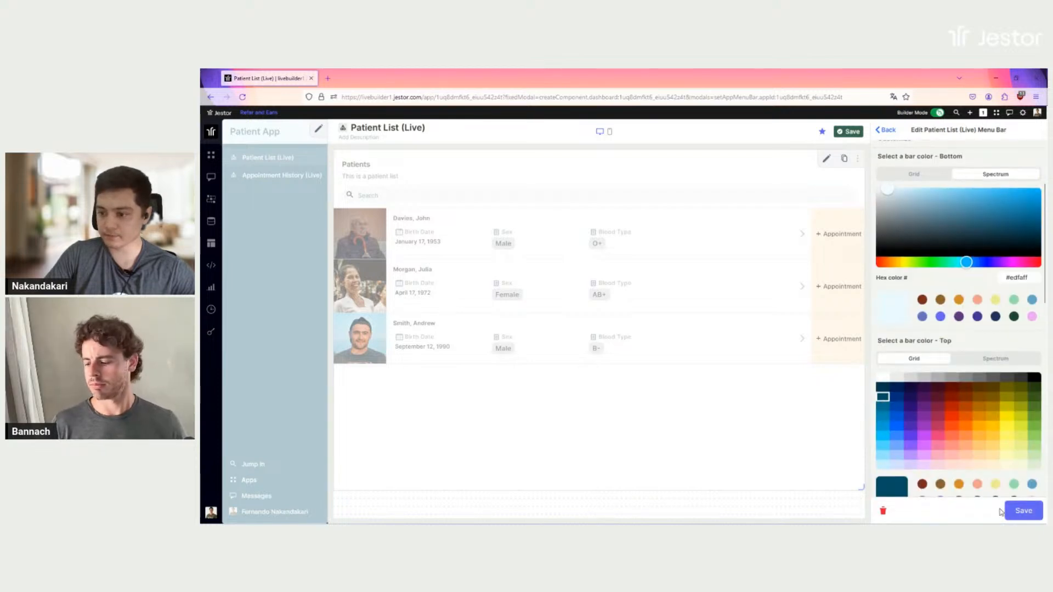
pyautogui.click(1022, 510)
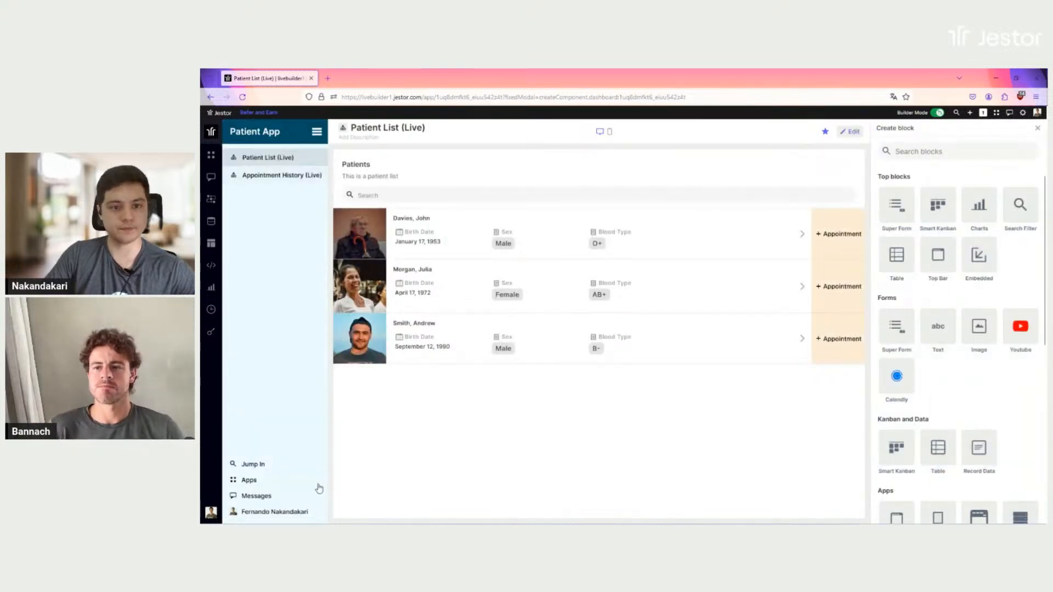
# - Leave block creation, turn off Builder Mode, and view the Appointment History (Live) page through the Patient App menu bar
pyautogui.click(1037, 127)
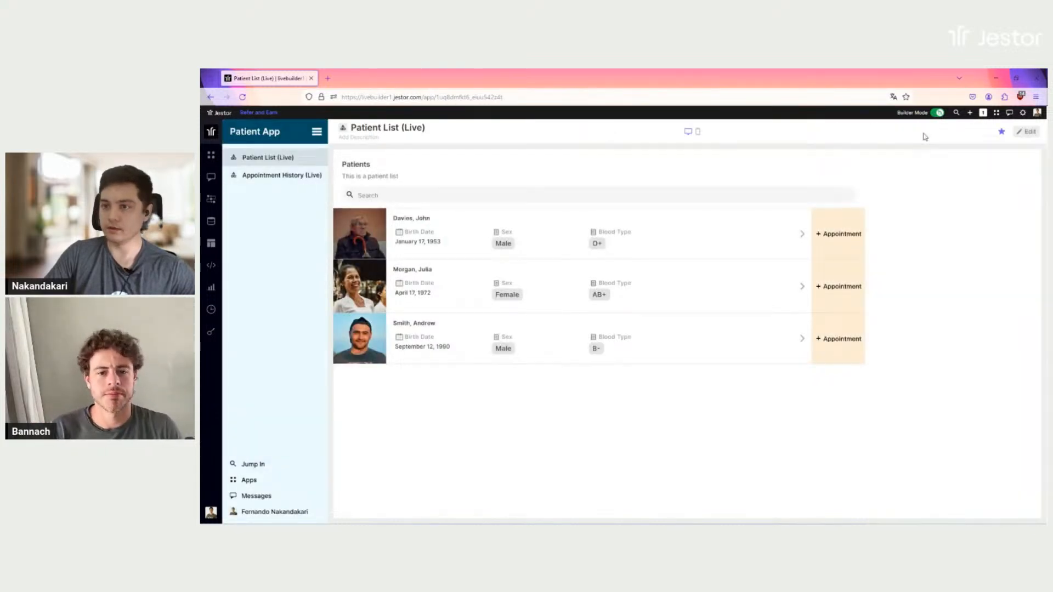
pyautogui.click(938, 113)
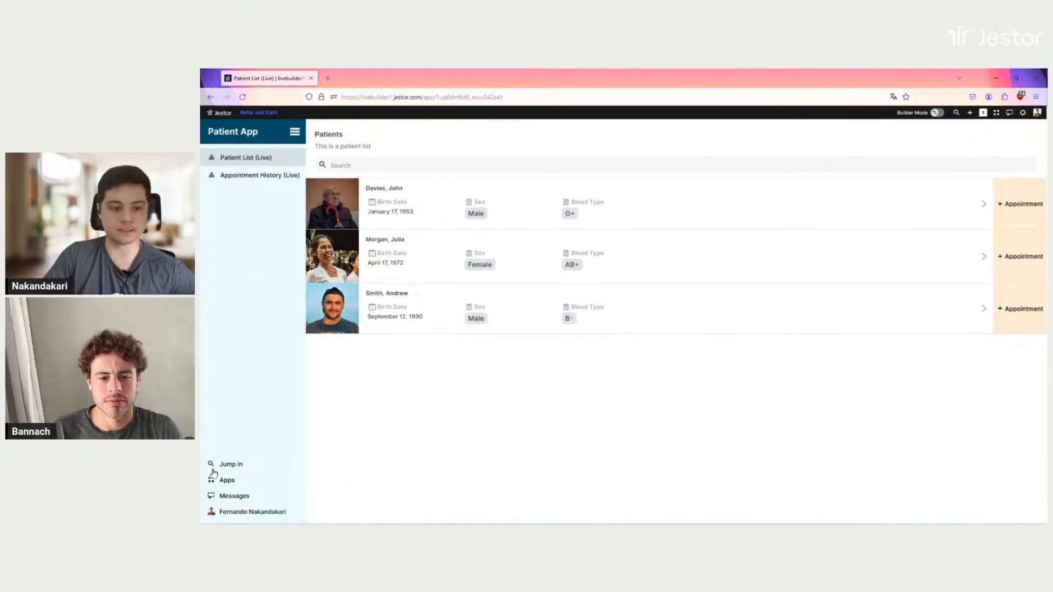
pyautogui.click(273, 176)
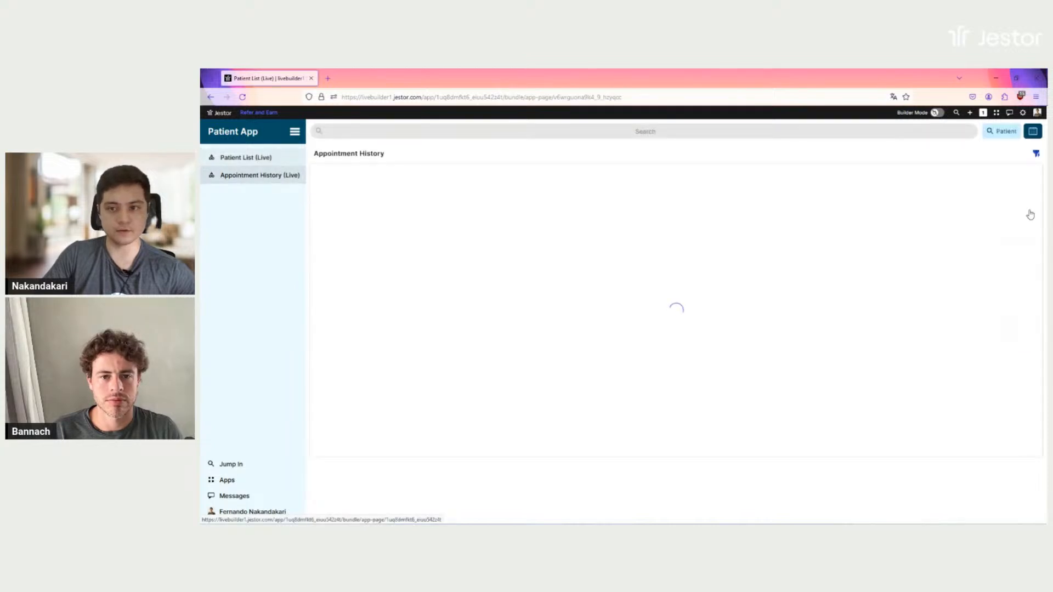
# - Switch between the Patient List (Live) and Appointment History (Live) pages, then view the first patient's record and close it
pyautogui.click(272, 161)
pyautogui.click(277, 178)
pyautogui.click(267, 159)
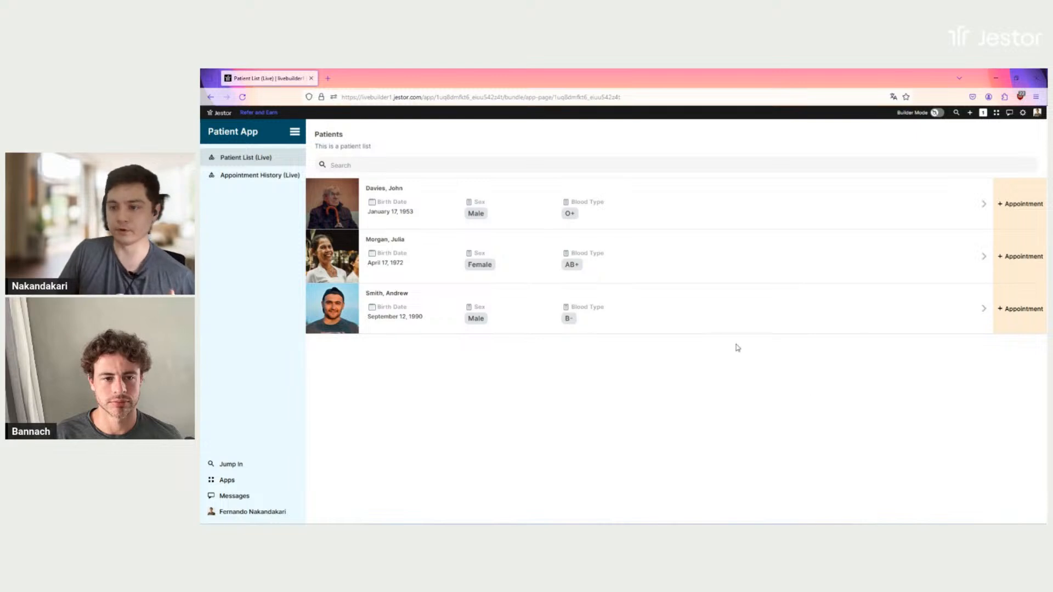
pyautogui.click(655, 216)
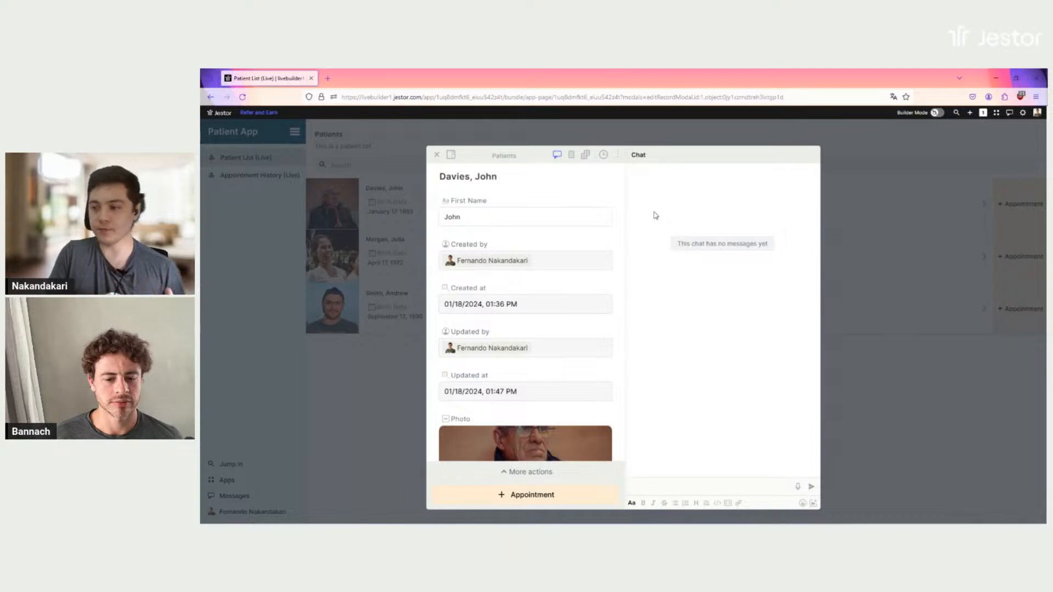
pyautogui.click(861, 224)
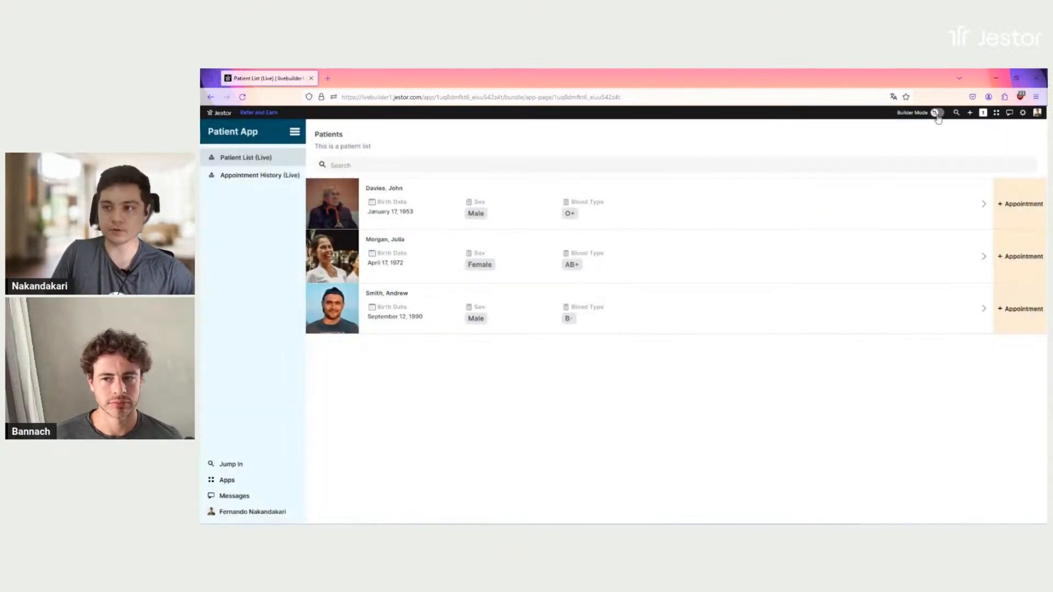
# - Turn on Builder Mode and add a Super Form block below the patient list on the Patient List (Live) page
pyautogui.click(936, 114)
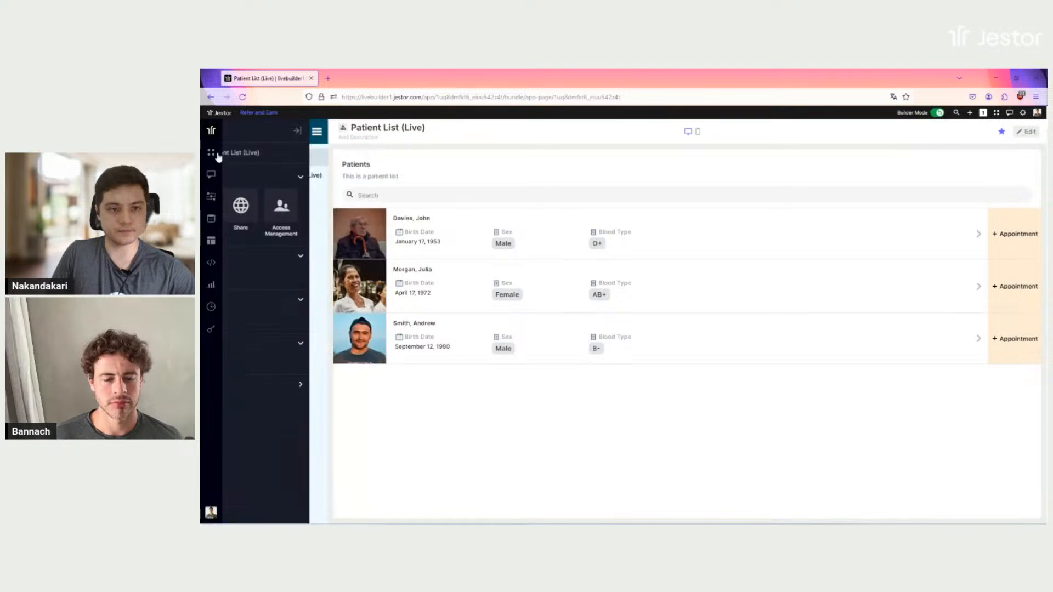
pyautogui.click(245, 206)
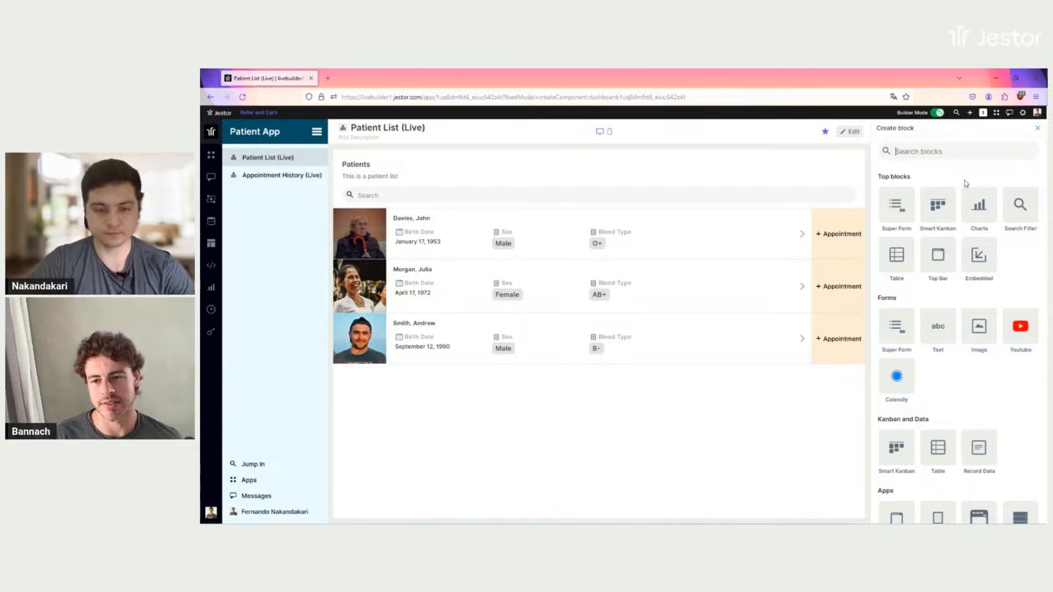
pyautogui.click(889, 219)
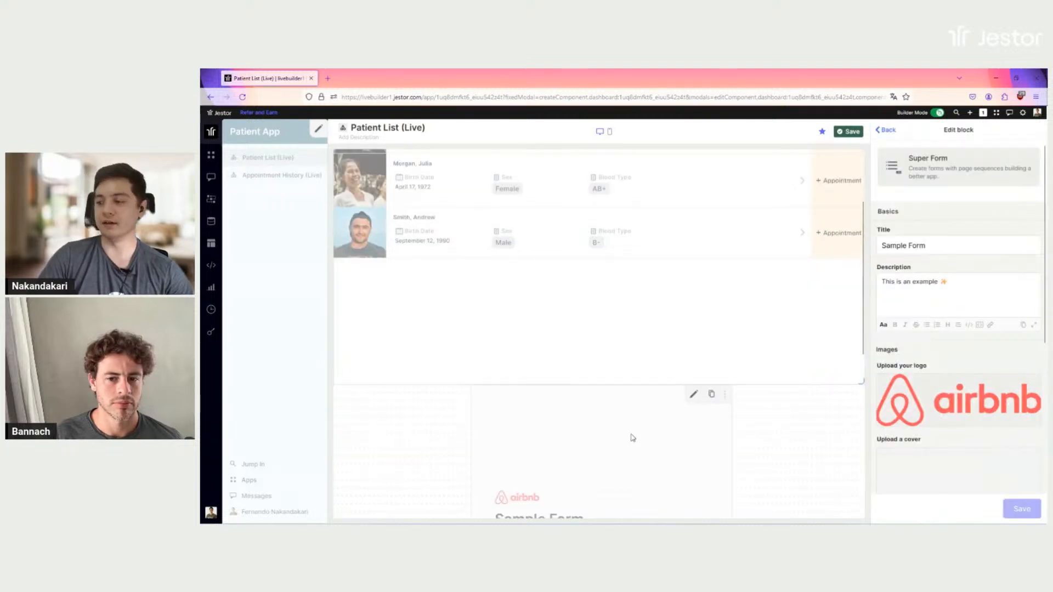
pyautogui.scroll(-5, 629, 442)
pyautogui.scroll(2, 631, 395)
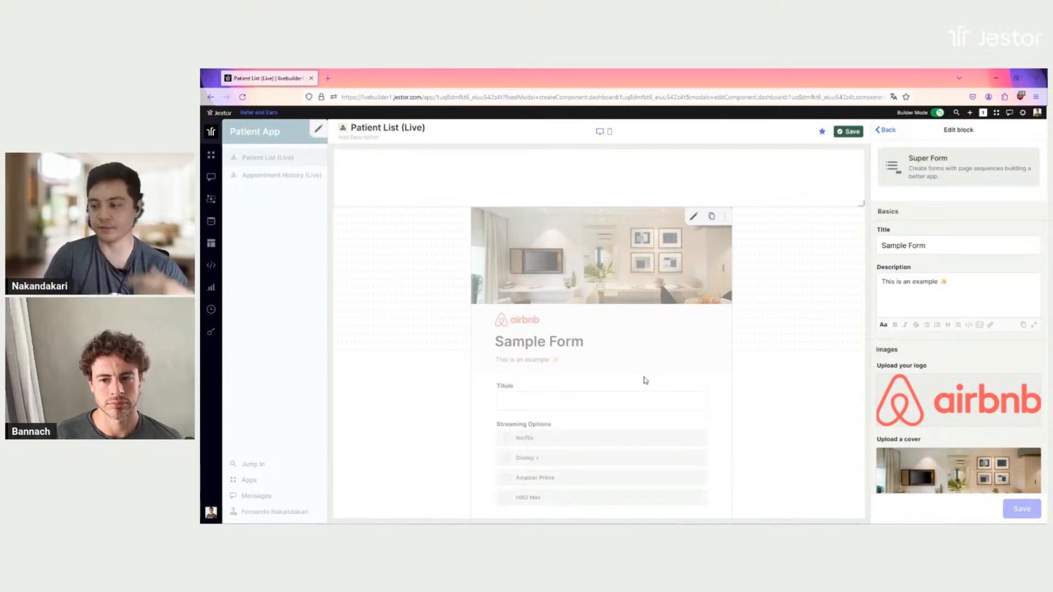
# - Title the Super Form "Patient Info" and change its description text to "This is the patient data"
pyautogui.tripleClick(929, 246)
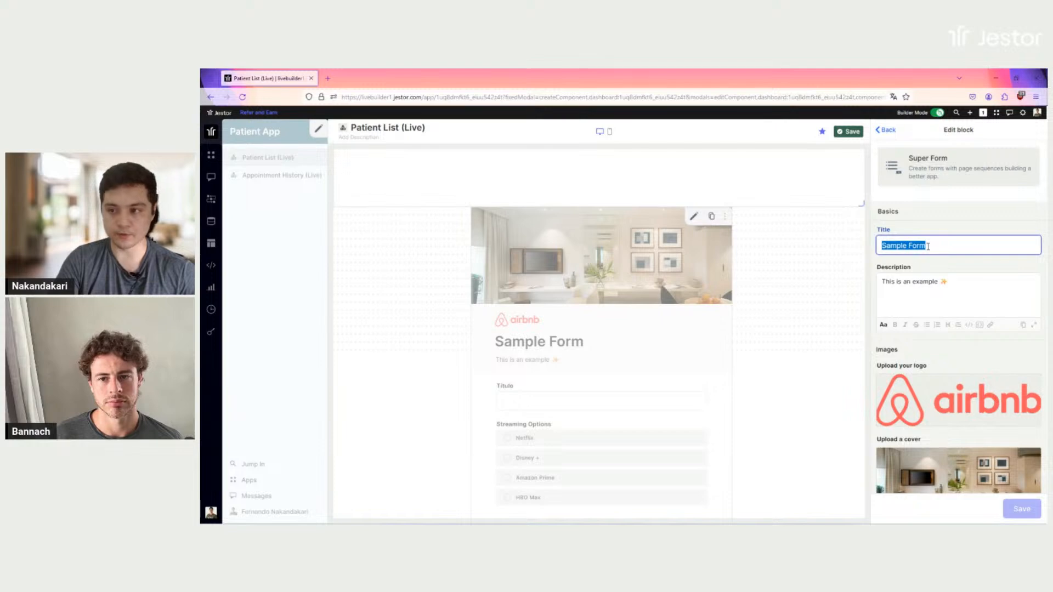
pyautogui.write('Pa')
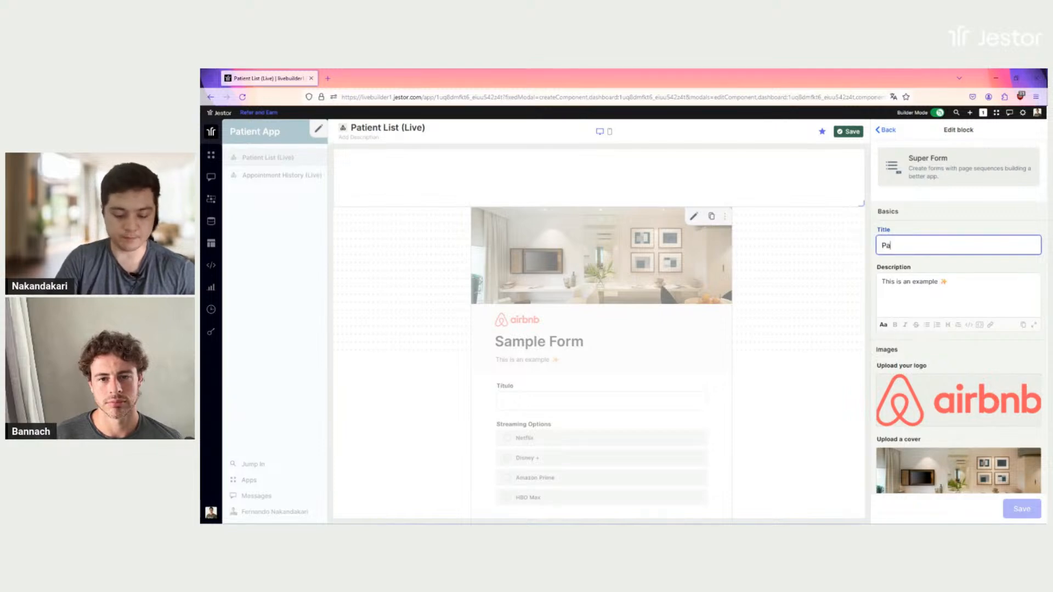
pyautogui.write('tient Info')
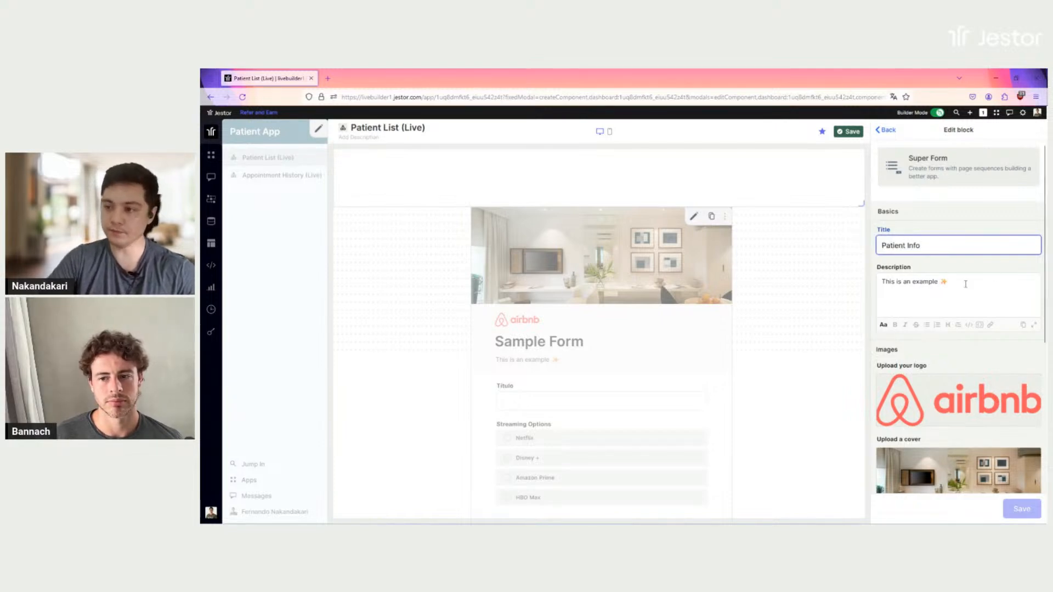
pyautogui.moveTo(940, 282); pyautogui.dragTo(876, 282)
pyautogui.write('This is ')
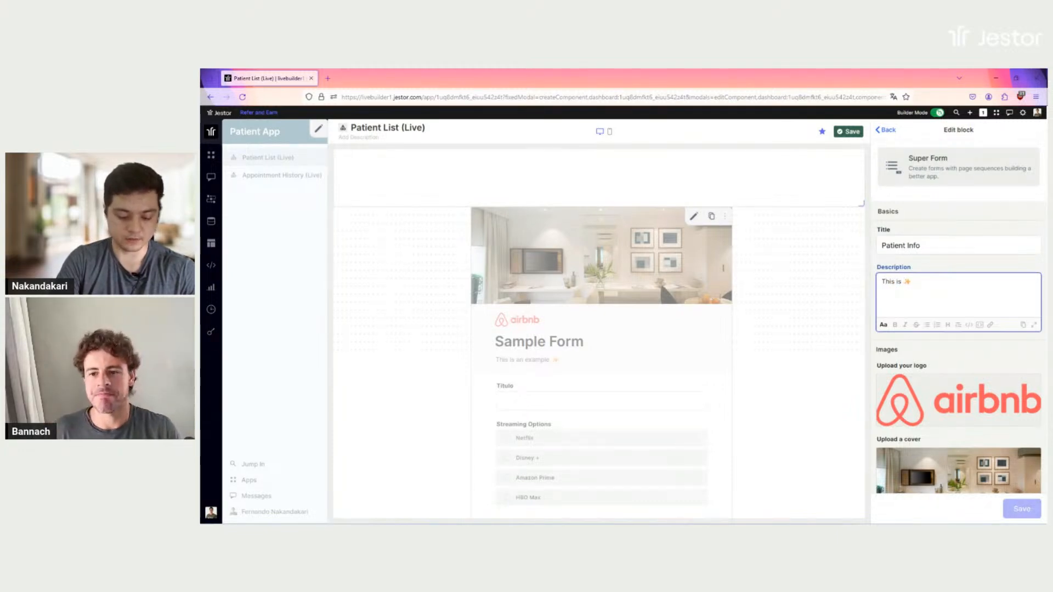
pyautogui.write('the patient')
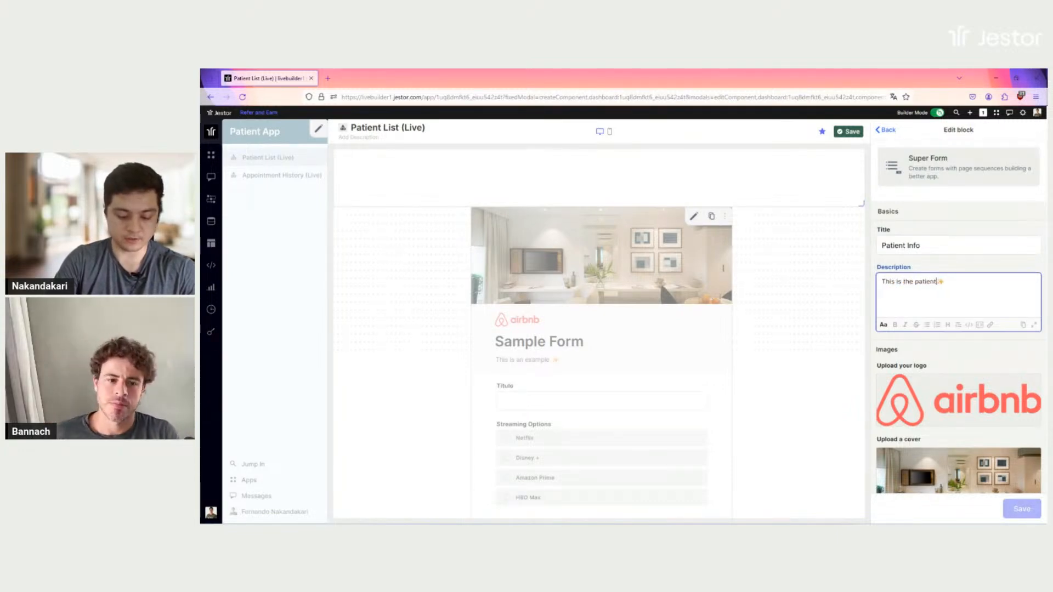
pyautogui.write(' data')
# - Remove the sample logo and the cover image from the Super Form
pyautogui.scroll(-3, 972, 264)
pyautogui.moveTo(1012, 232)
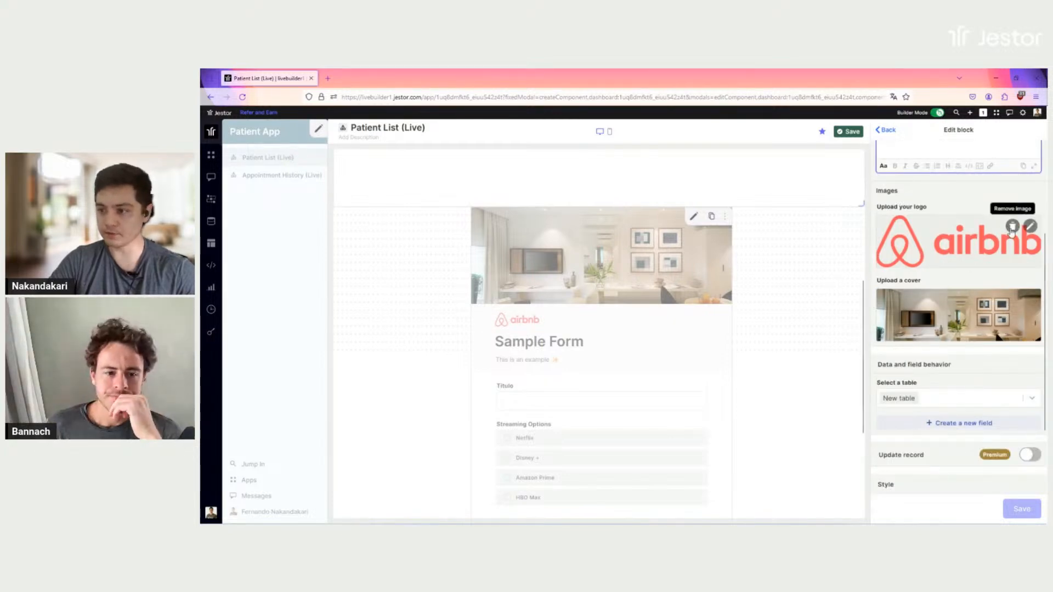
pyautogui.click(1012, 227)
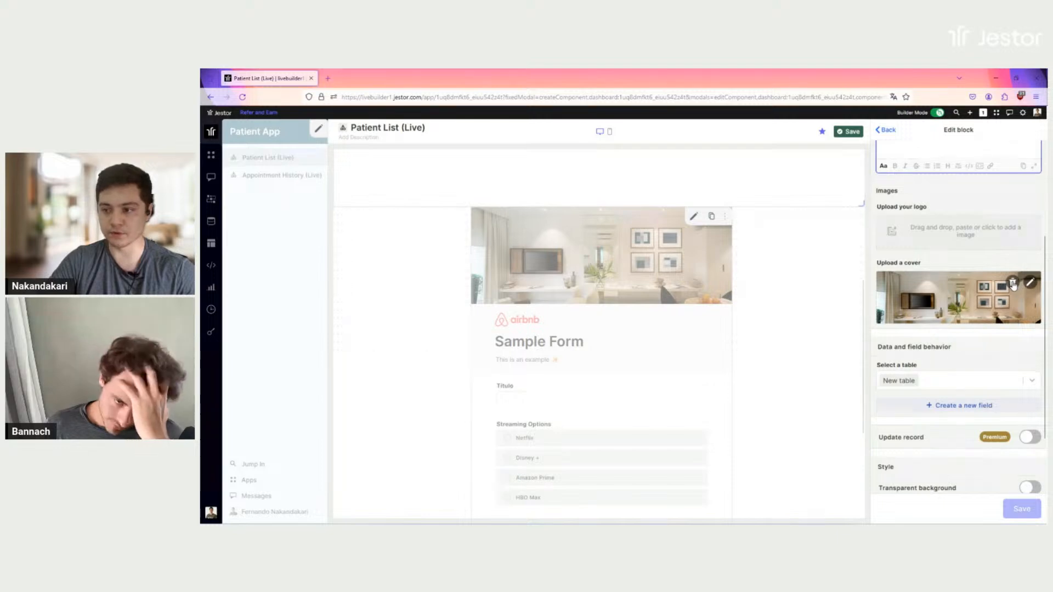
pyautogui.click(1012, 283)
# - Set the Super Form's data source to the Patients table
pyautogui.scroll(-1, 976, 236)
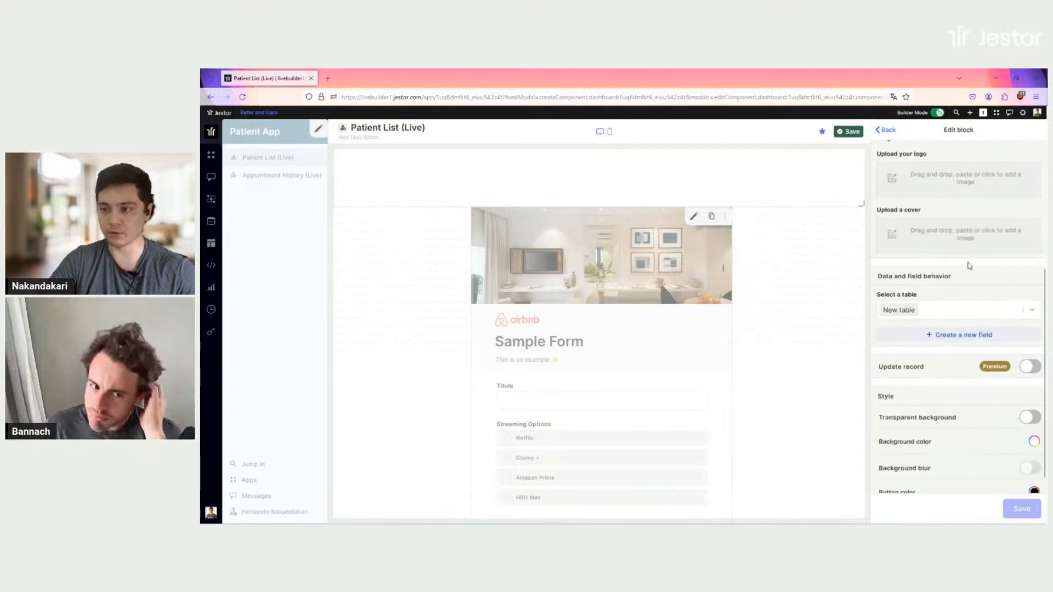
pyautogui.click(962, 309)
pyautogui.write('ai')
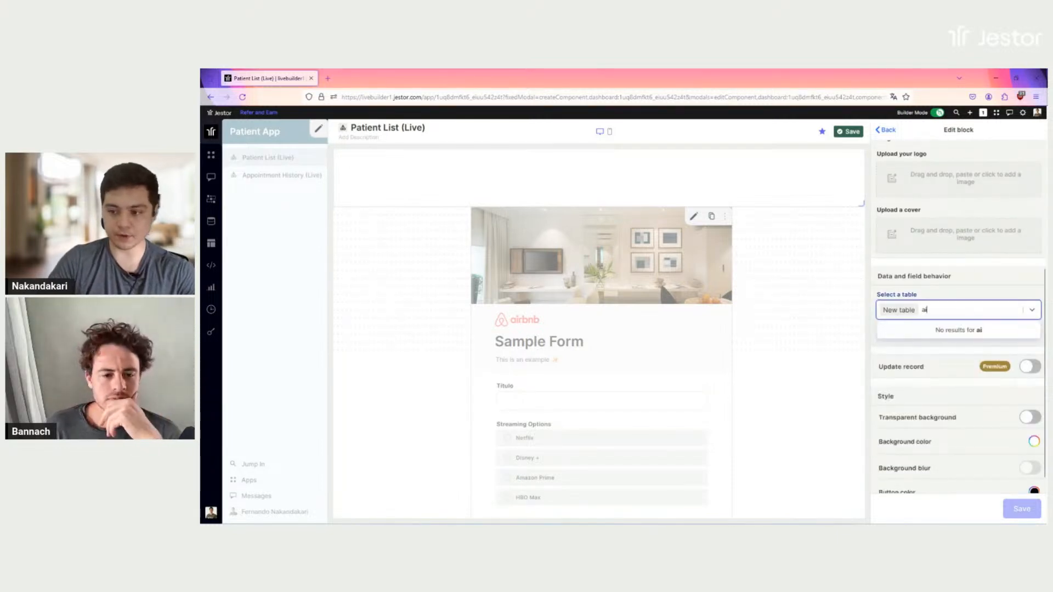
pyautogui.press('BackSpace')
pyautogui.press('BackSpace')
pyautogui.write('pt')
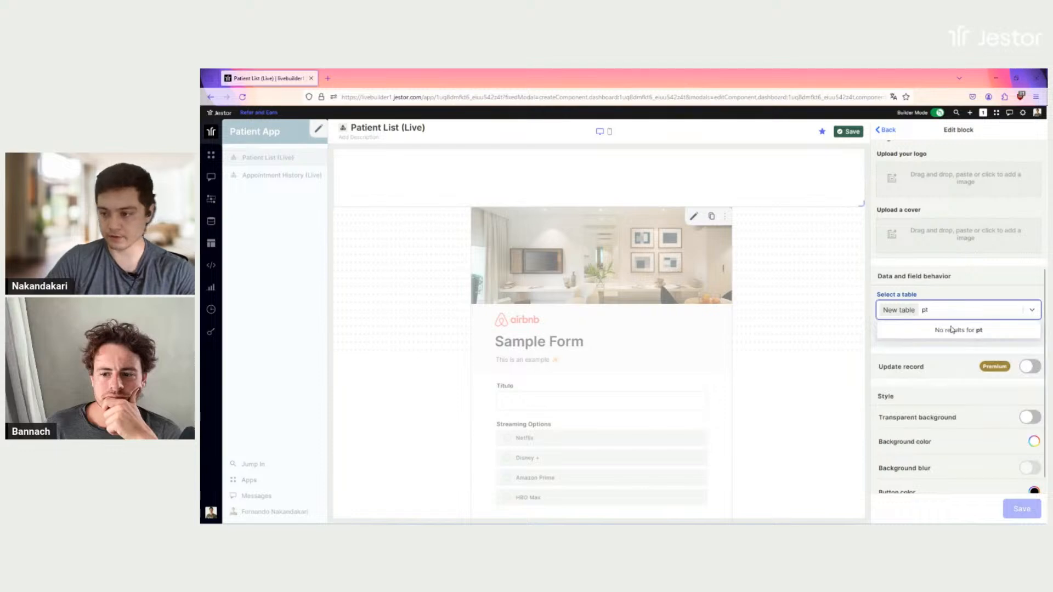
pyautogui.press('BackSpace')
pyautogui.click(951, 332)
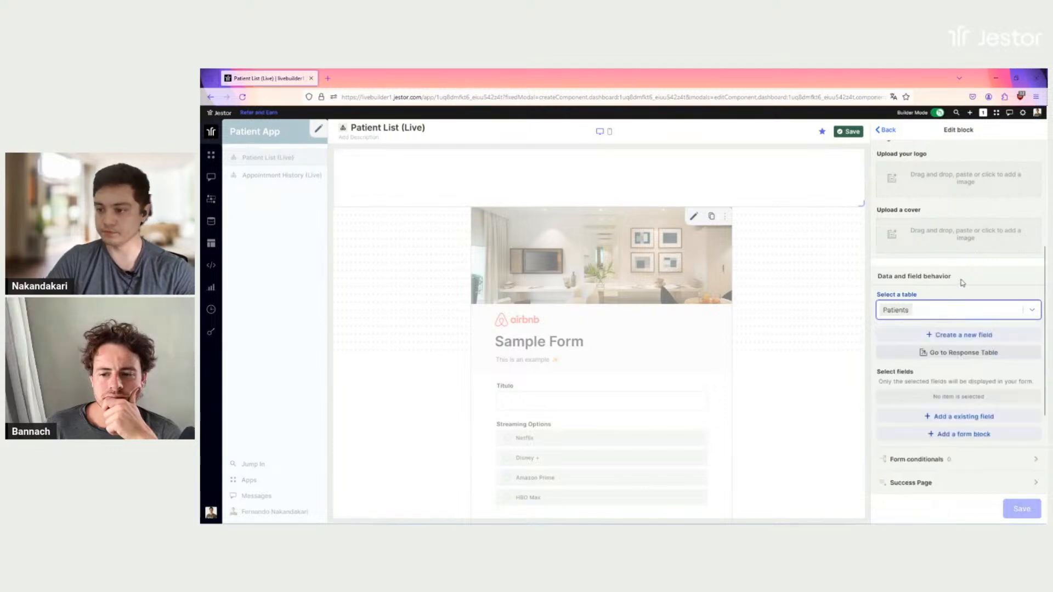
# - Enable record updating for the Super Form
pyautogui.scroll(-2, 974, 268)
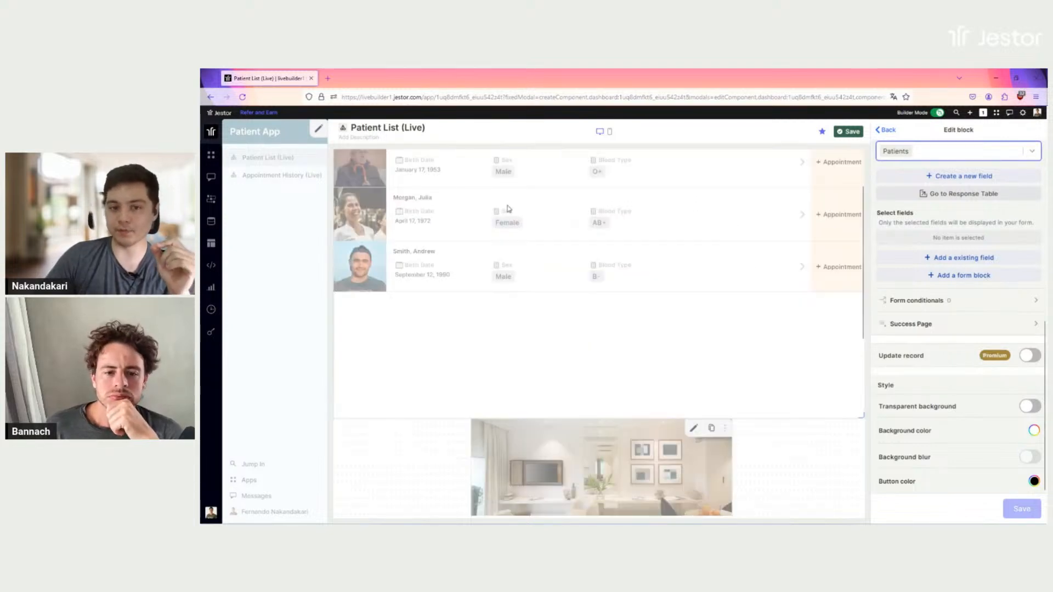
pyautogui.scroll(2, 450, 280)
pyautogui.scroll(-2, 713, 297)
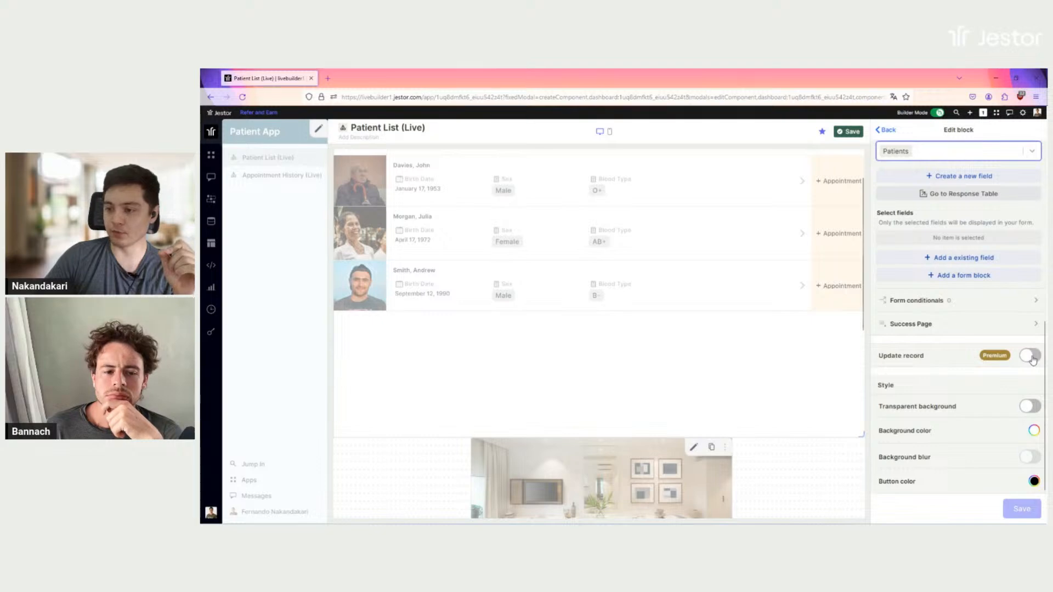
pyautogui.click(1031, 357)
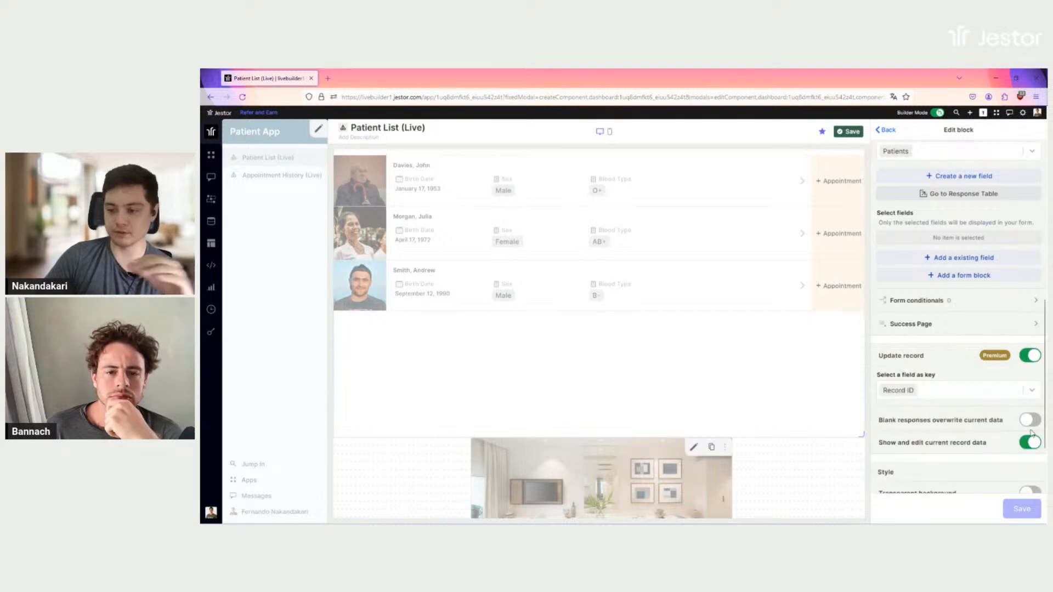
pyautogui.scroll(-1, 971, 401)
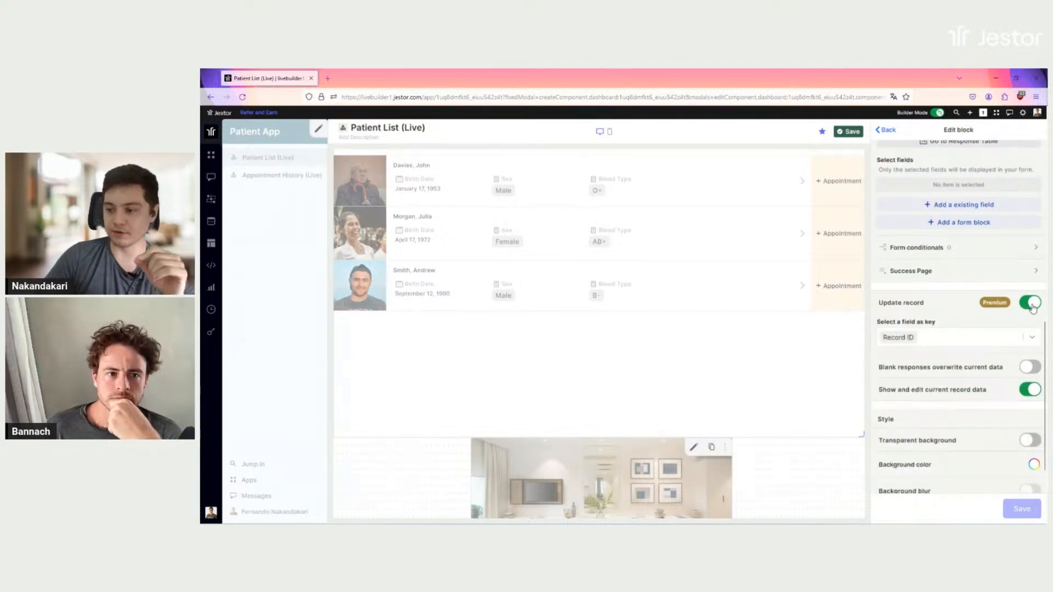
# - Add the existing fields First Name, Last Name, Photo and Birth Date to the Super Form
pyautogui.scroll(2, 946, 290)
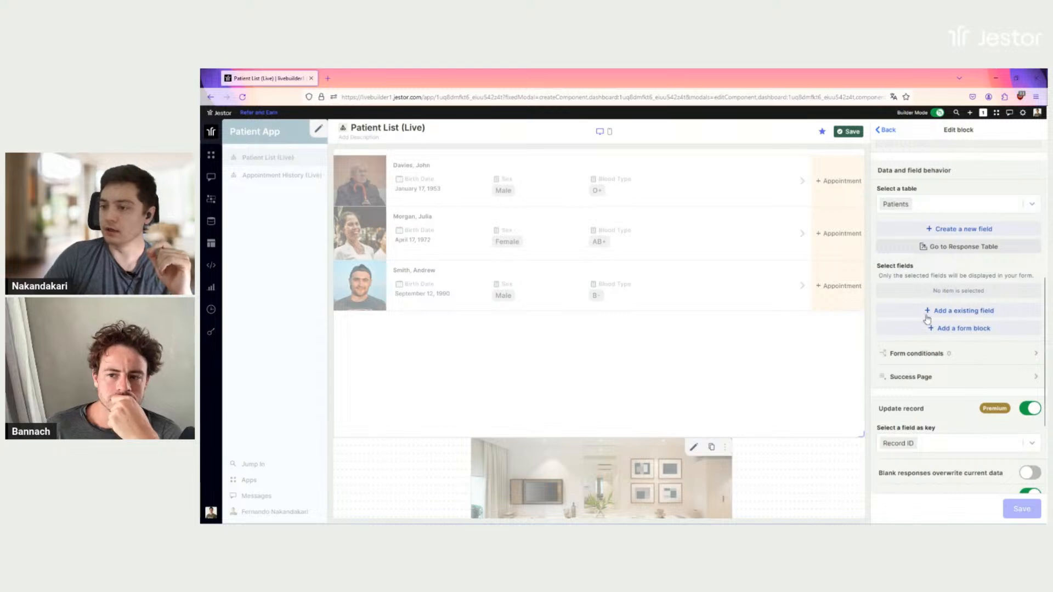
pyautogui.click(961, 311)
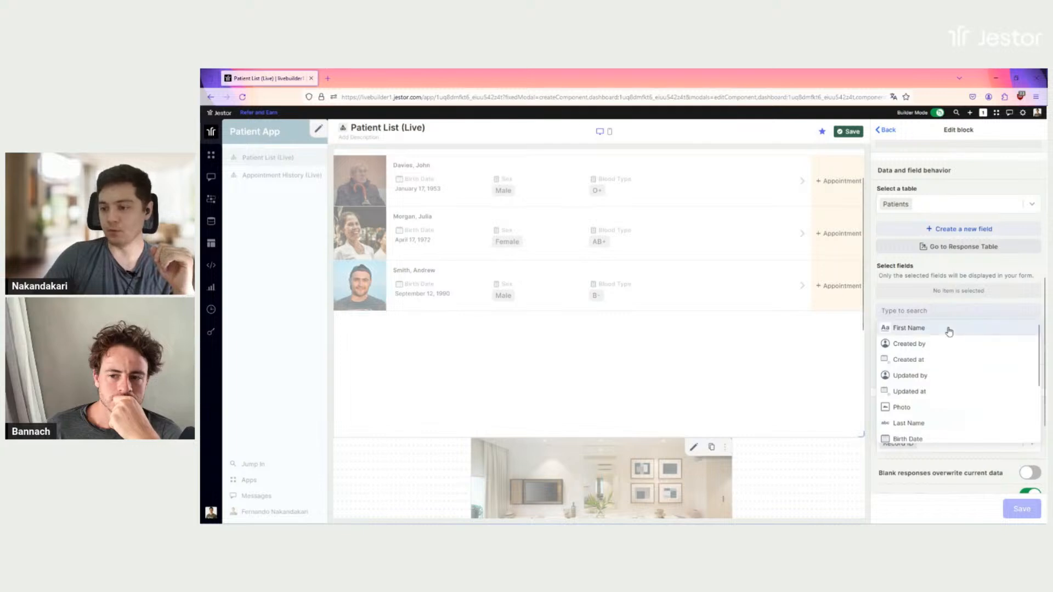
pyautogui.click(950, 330)
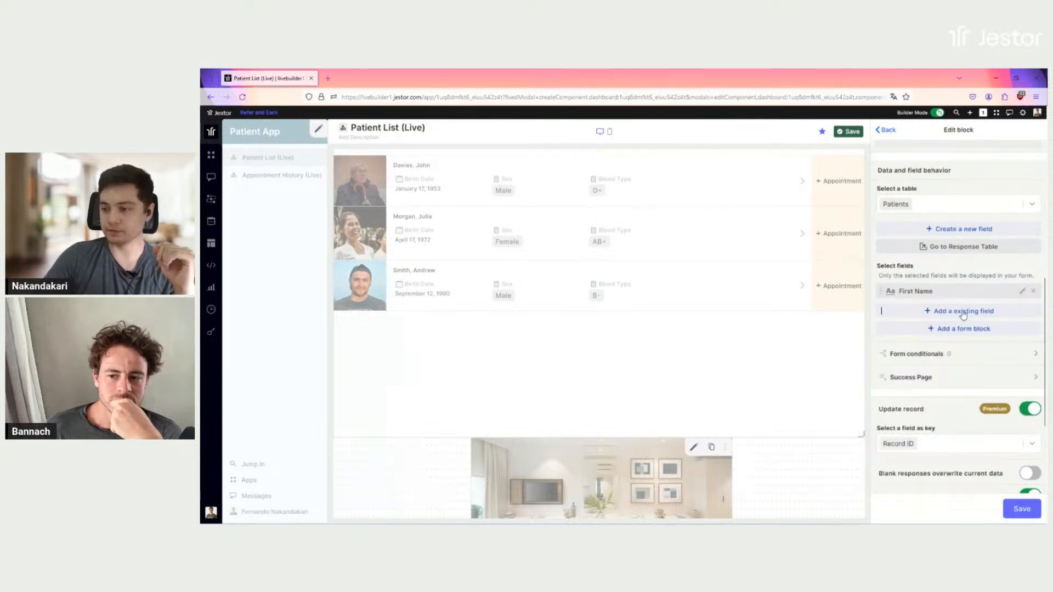
pyautogui.click(963, 310)
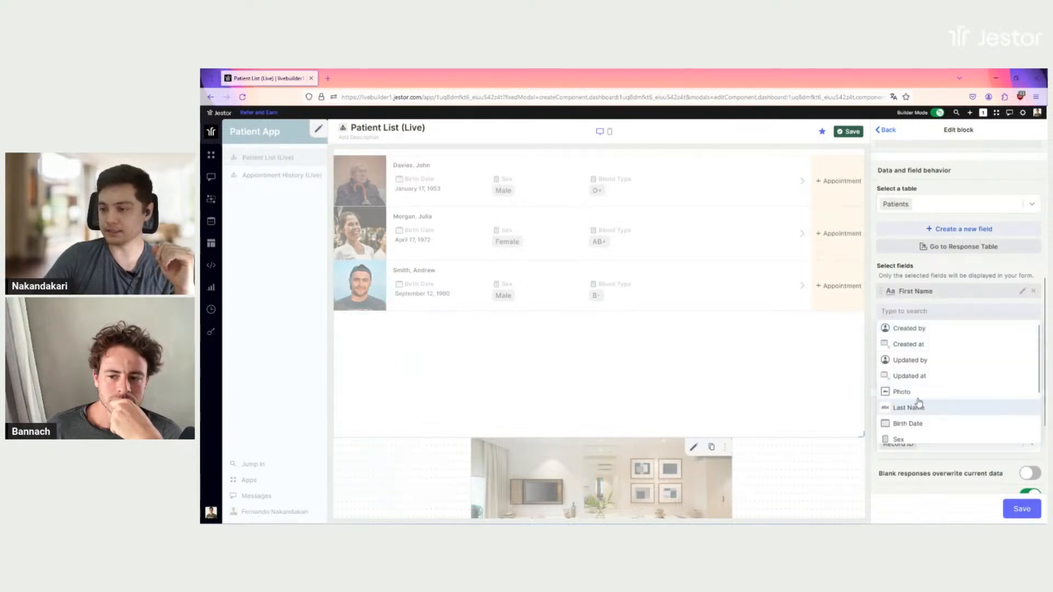
pyautogui.click(915, 408)
pyautogui.click(951, 332)
pyautogui.click(919, 413)
pyautogui.click(953, 349)
pyautogui.click(913, 437)
# - Add the existing fields Sex, Health History and Blood Type to the form, and move Photo to the start of the field list
pyautogui.click(937, 371)
pyautogui.click(915, 462)
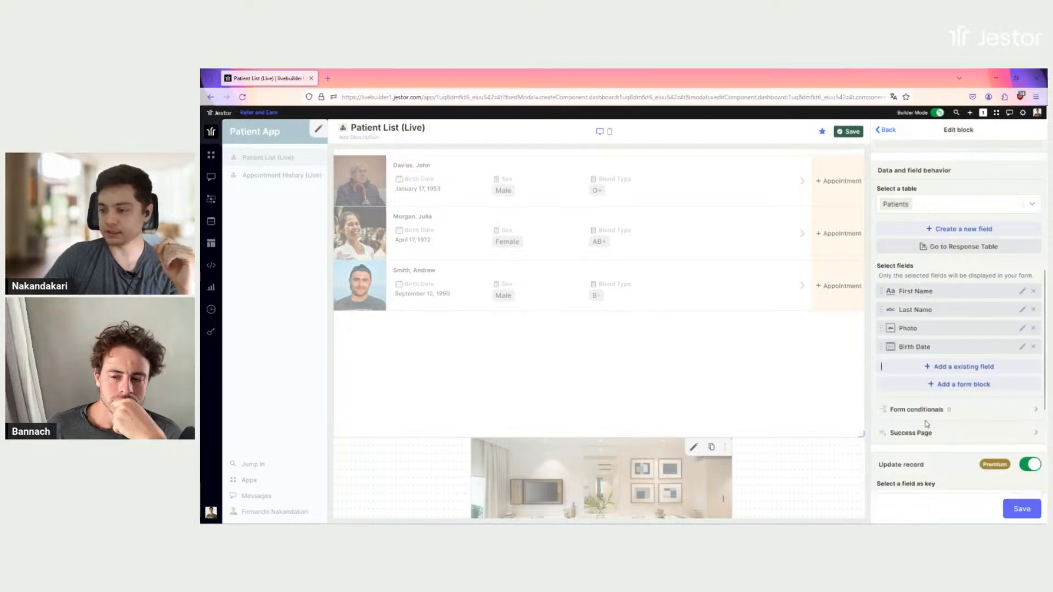
pyautogui.click(943, 387)
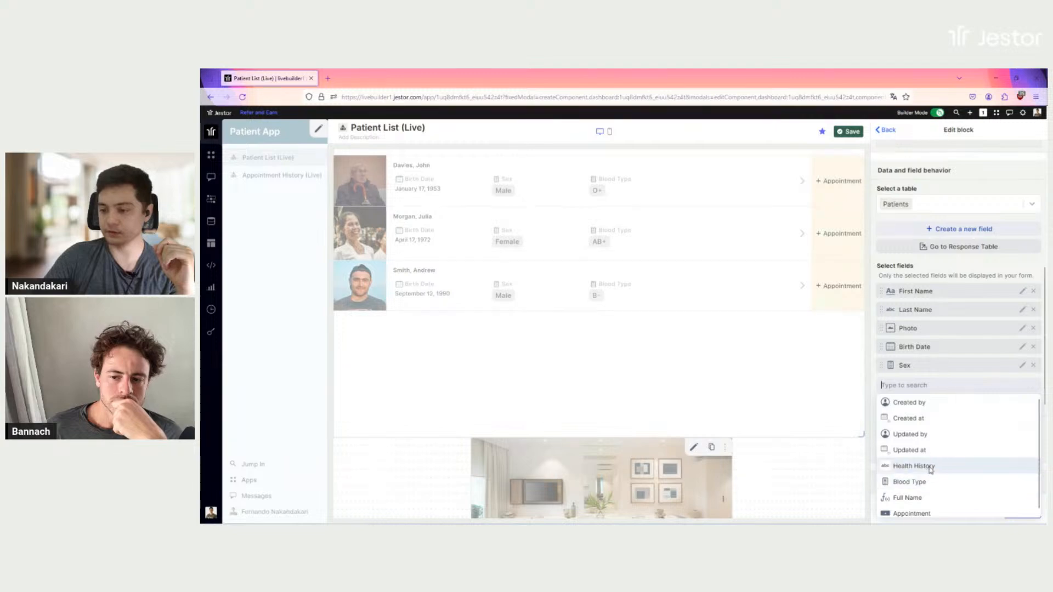
pyautogui.click(917, 466)
pyautogui.click(940, 407)
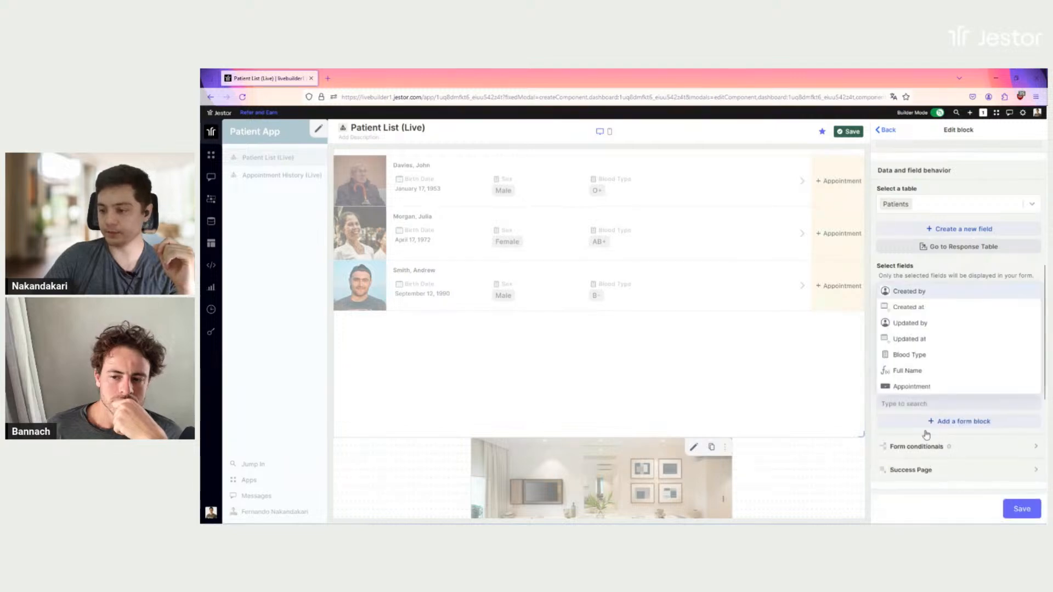
pyautogui.click(925, 357)
pyautogui.scroll(-1, 957, 312)
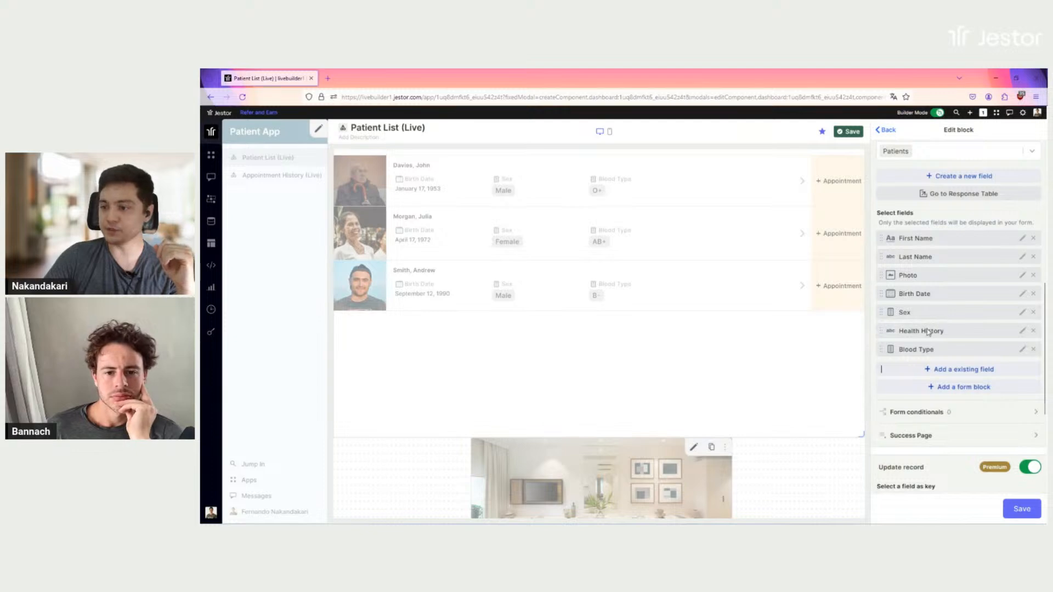
pyautogui.moveTo(931, 274); pyautogui.dragTo(900, 243)
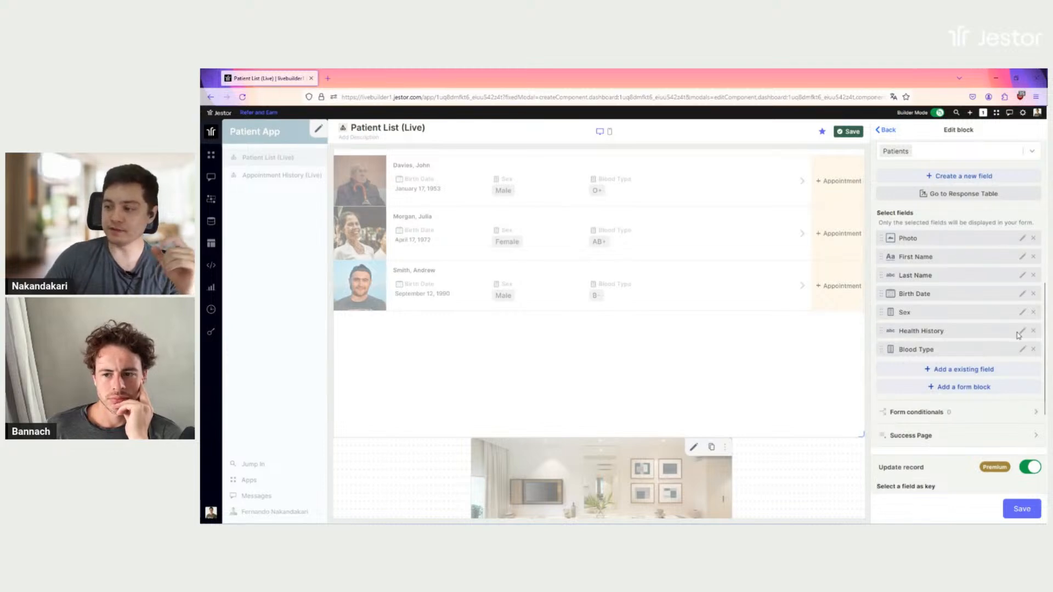
# - Add an Inline form block and arrange its start and end so that it encloses First Name and Last Name
pyautogui.click(984, 391)
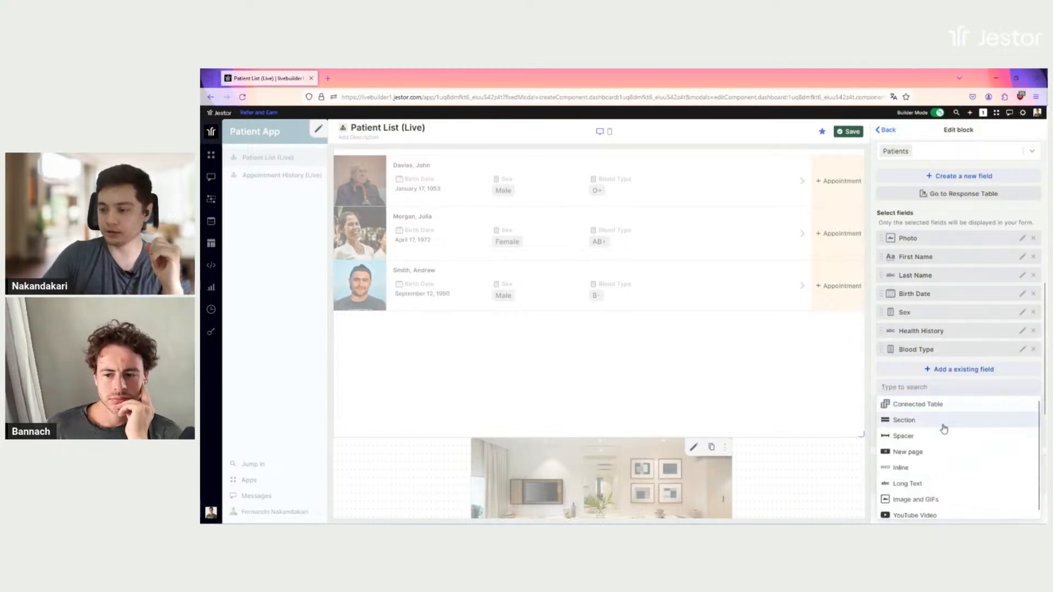
pyautogui.click(915, 468)
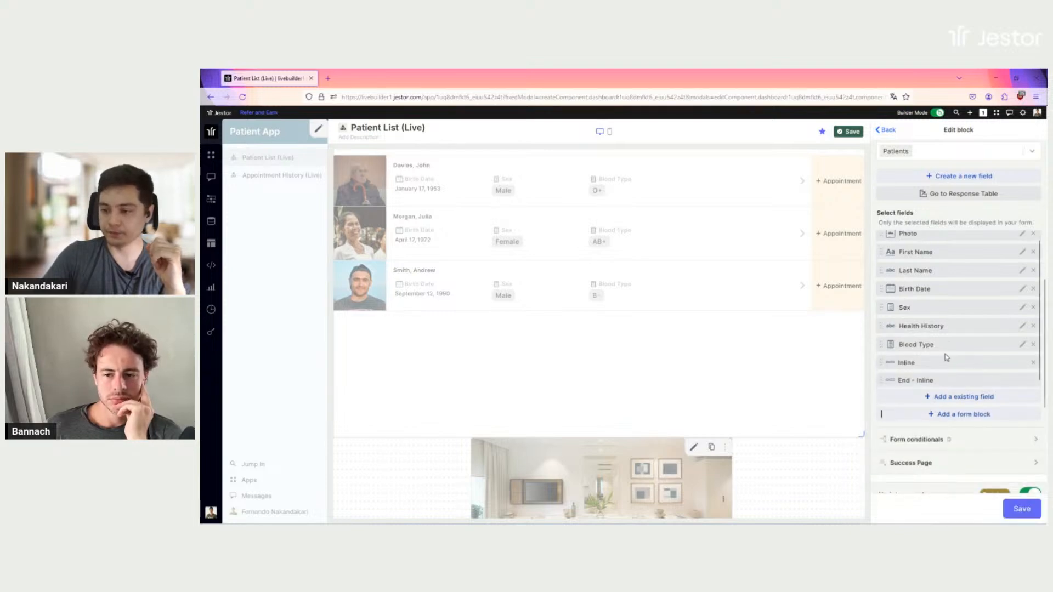
pyautogui.moveTo(939, 362); pyautogui.dragTo(947, 261)
pyautogui.moveTo(943, 377); pyautogui.dragTo(948, 296)
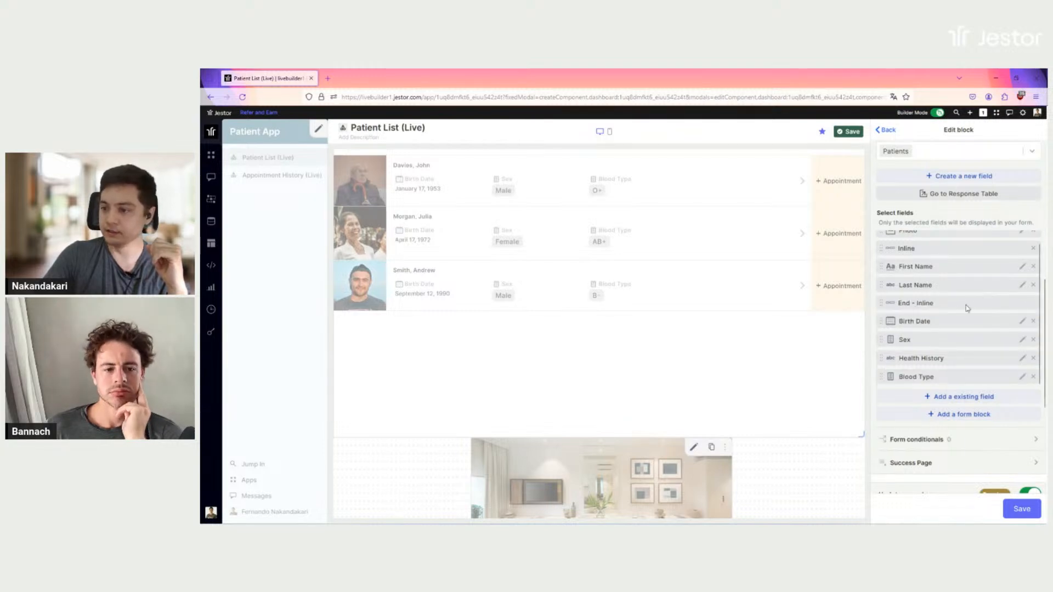
pyautogui.scroll(-1, 951, 318)
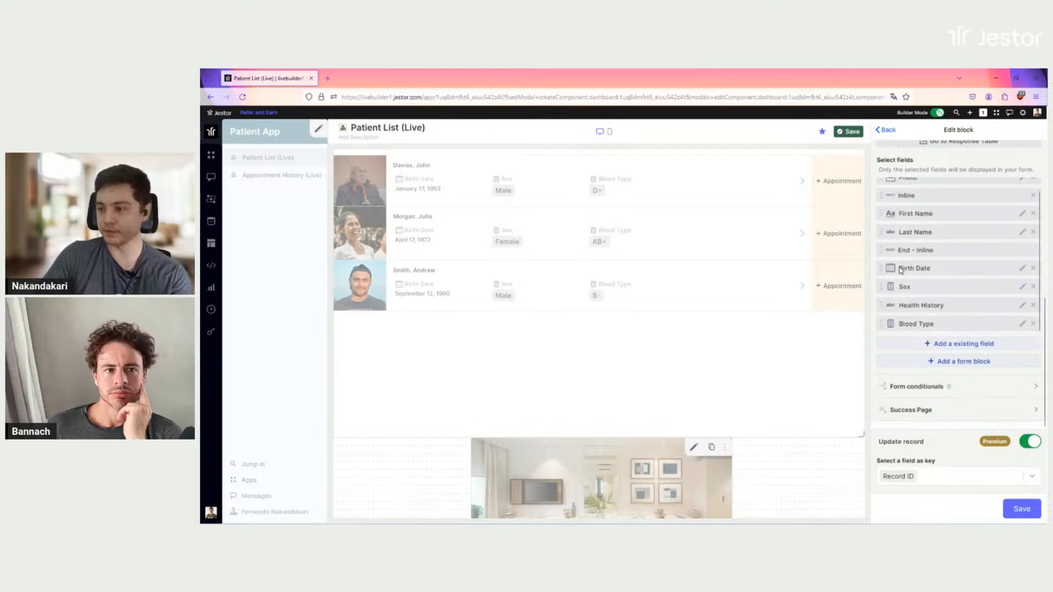
# - Set the Sex field in the form to be viewed as Button like and save the field settings
pyautogui.click(1022, 287)
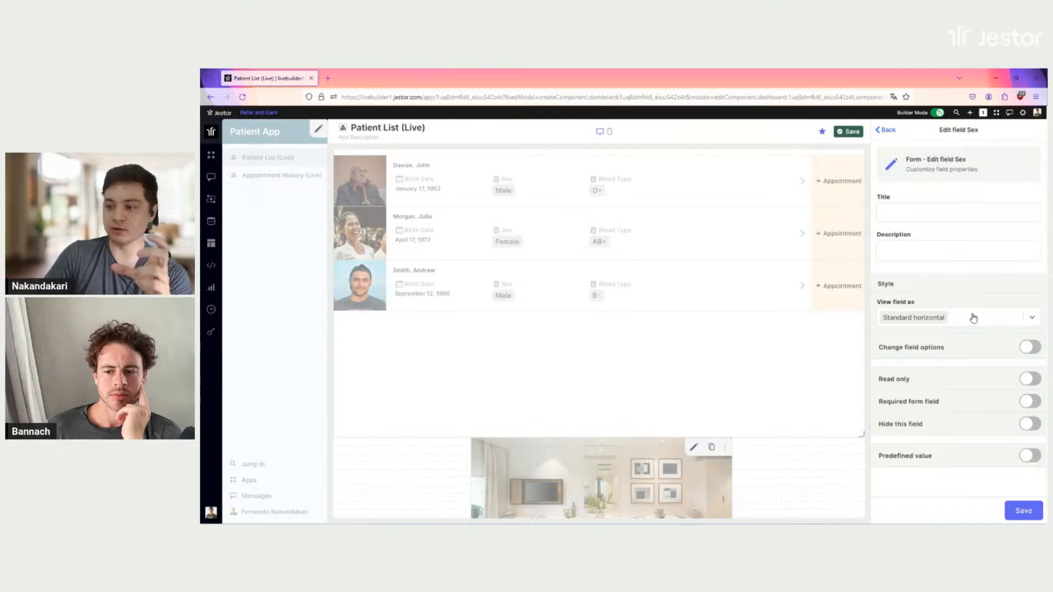
pyautogui.click(974, 318)
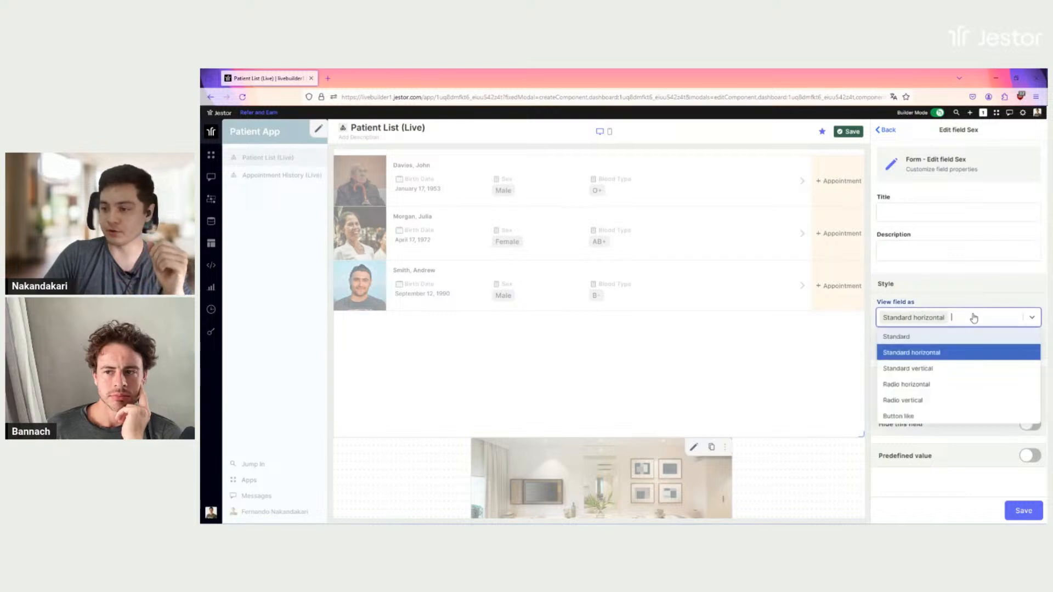
pyautogui.click(925, 418)
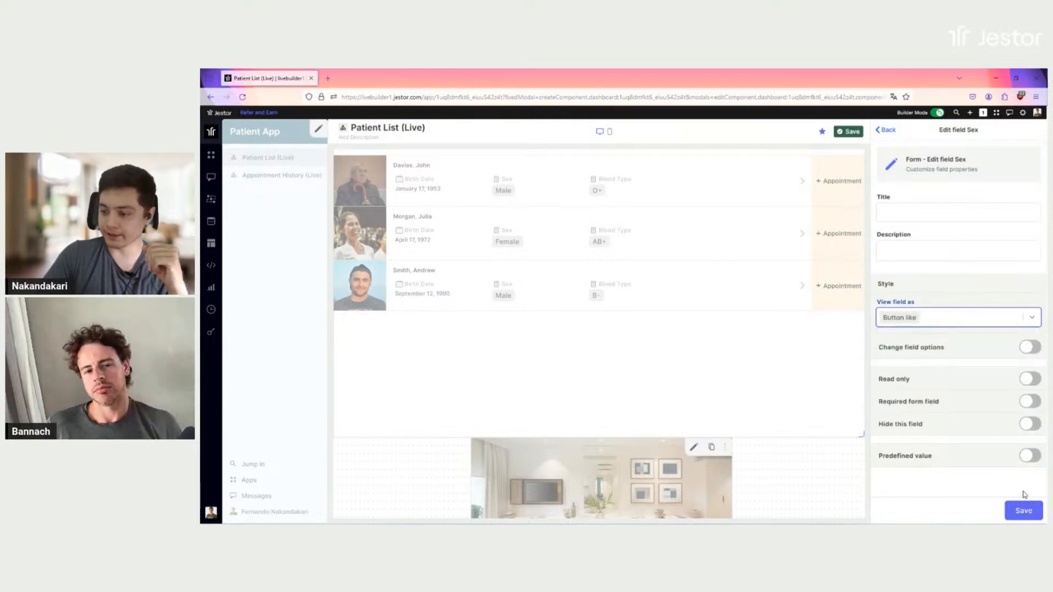
pyautogui.click(1023, 509)
# - Set the Blood Type field's view to Standard, and save the field and the form block
pyautogui.scroll(-3, 998, 329)
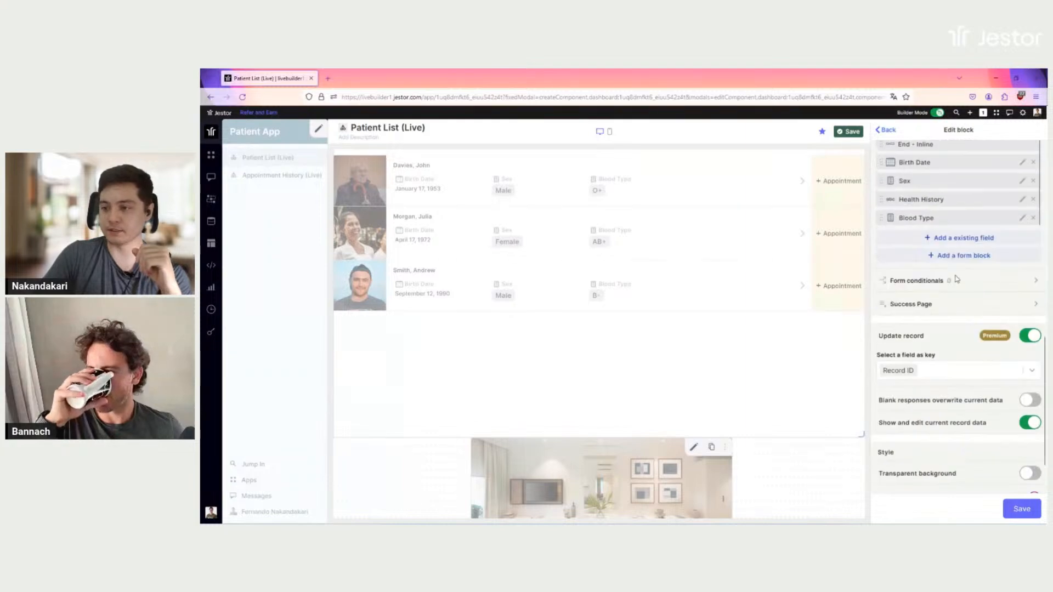
pyautogui.scroll(2, 998, 329)
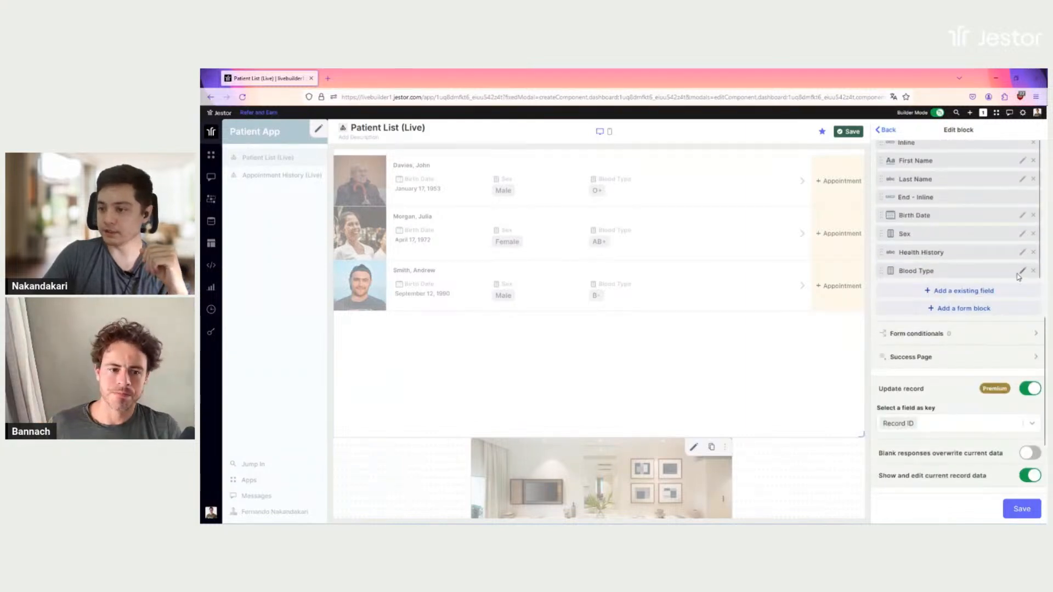
pyautogui.click(961, 318)
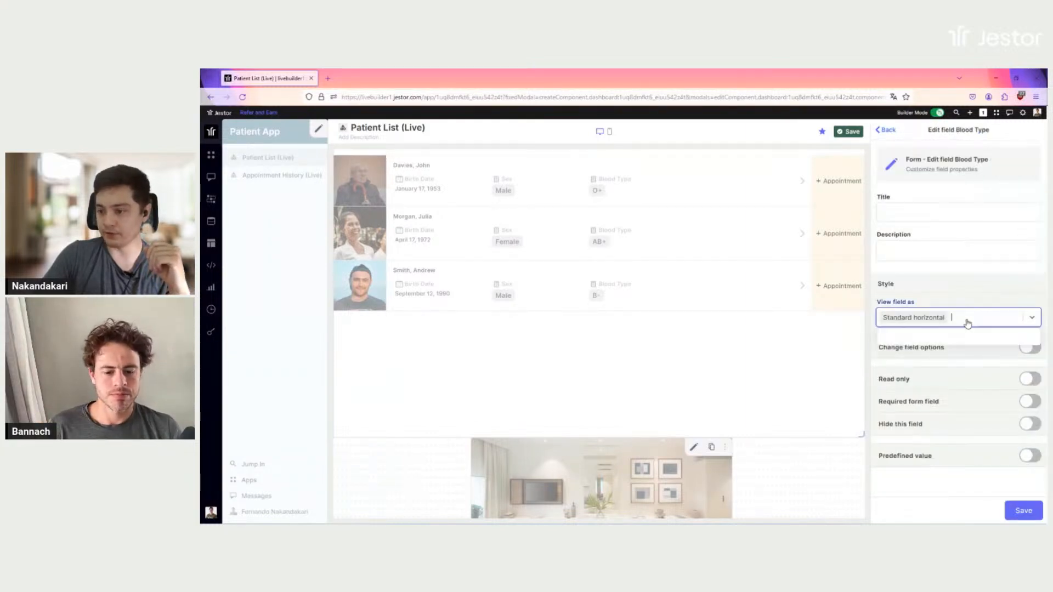
pyautogui.click(956, 338)
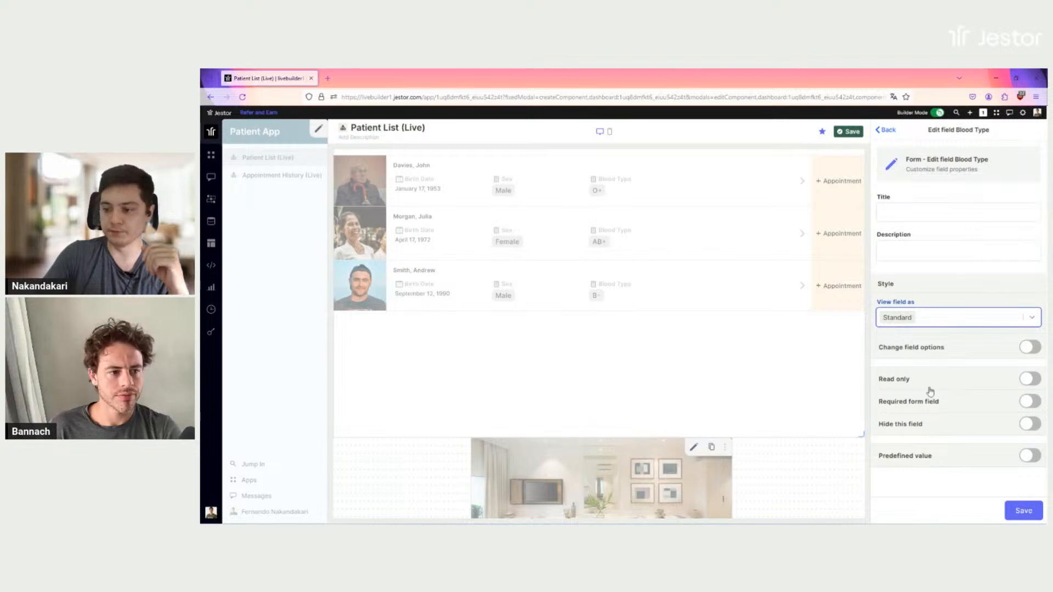
pyautogui.click(1021, 511)
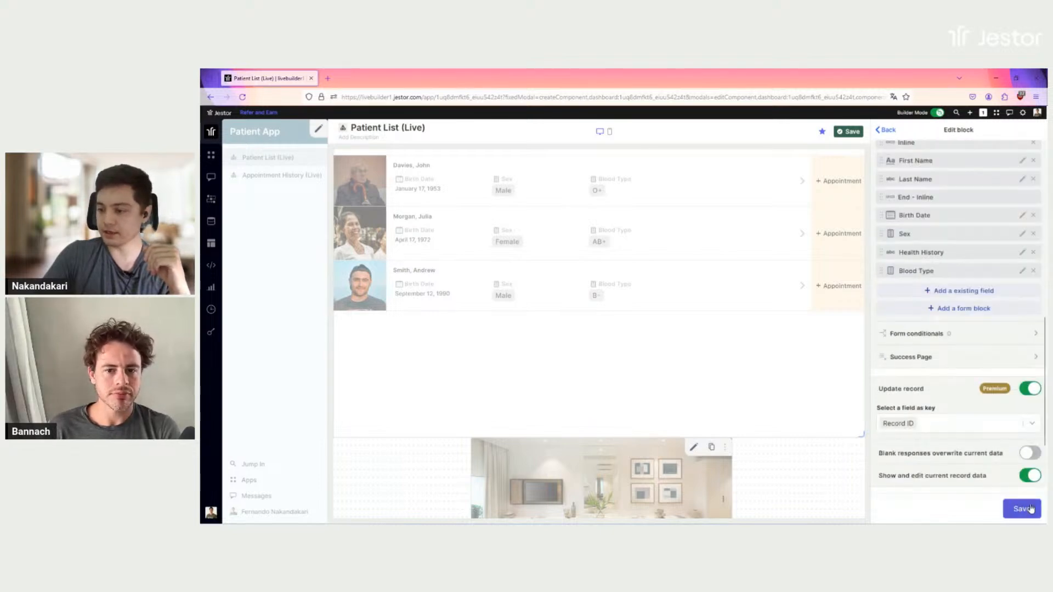
pyautogui.click(1021, 509)
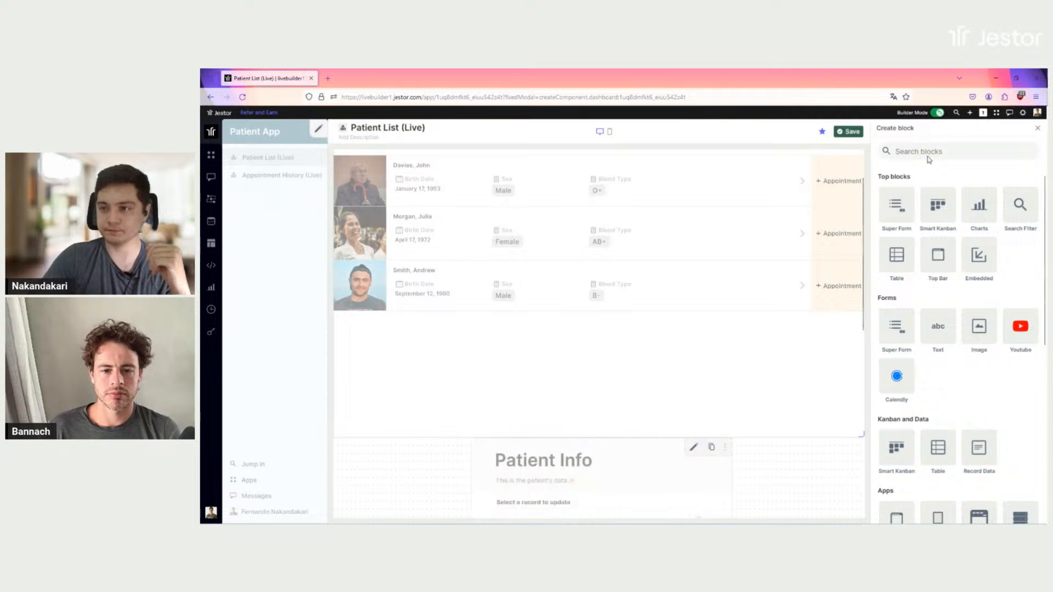
# - Save the page and load the first listed patient's record in the Patient Info form
pyautogui.click(858, 134)
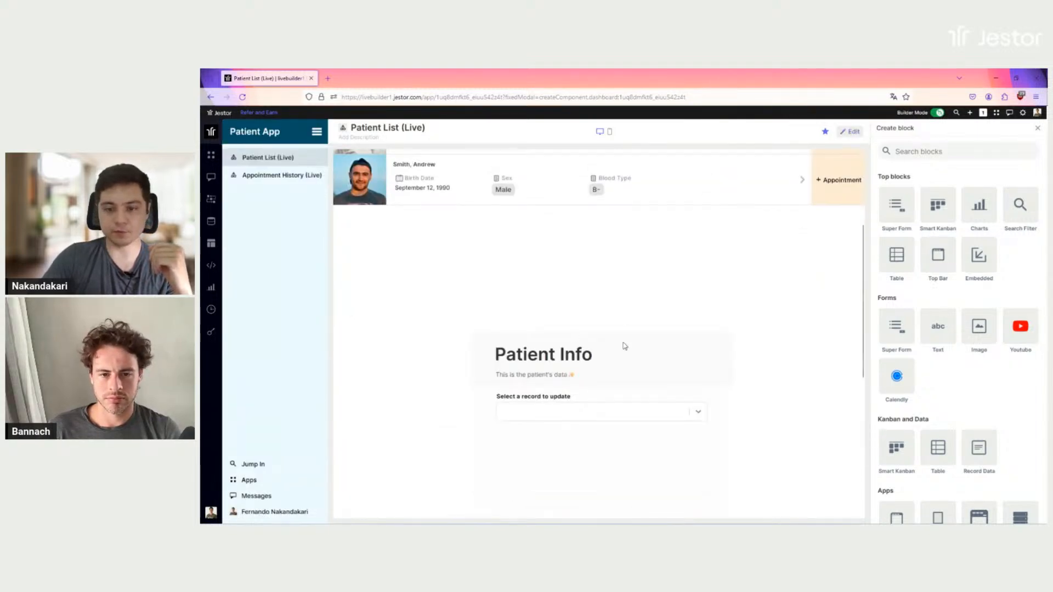
pyautogui.click(586, 312)
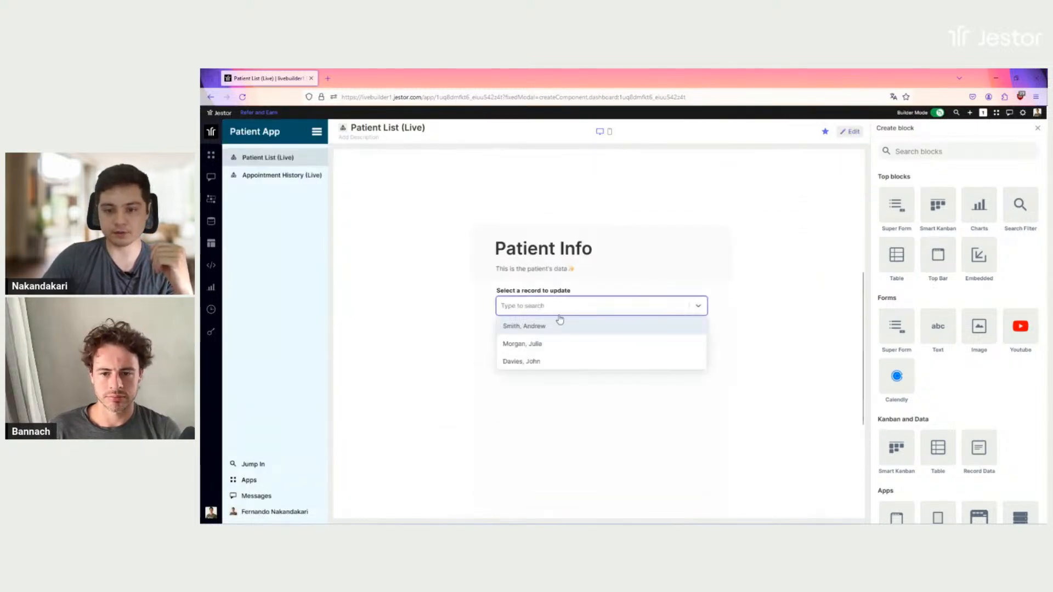
pyautogui.click(522, 328)
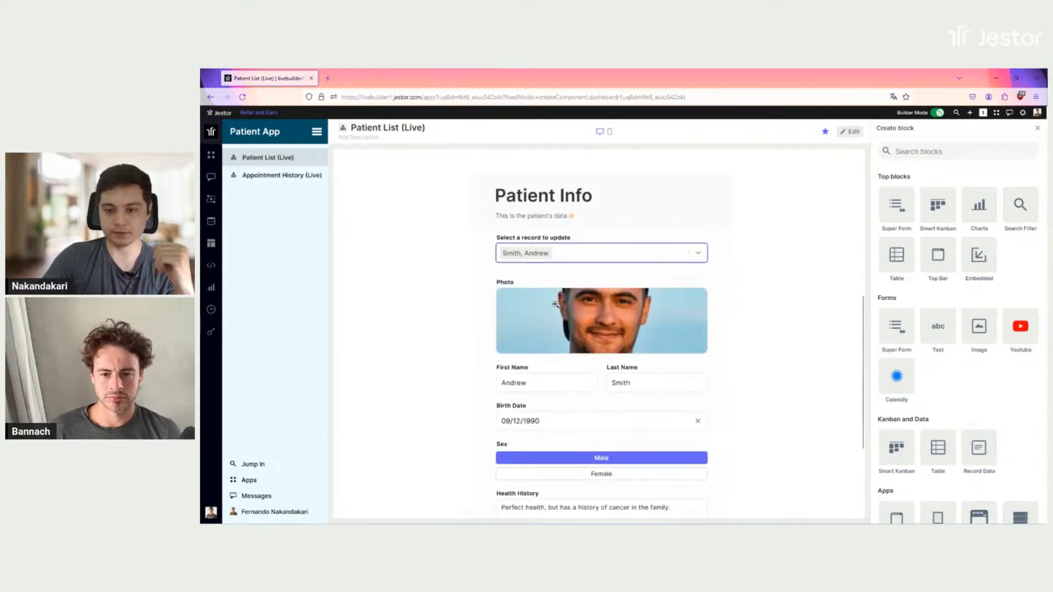
# - Examine the loaded patient's form fields, including the available Blood Type options
pyautogui.scroll(-2, 550, 274)
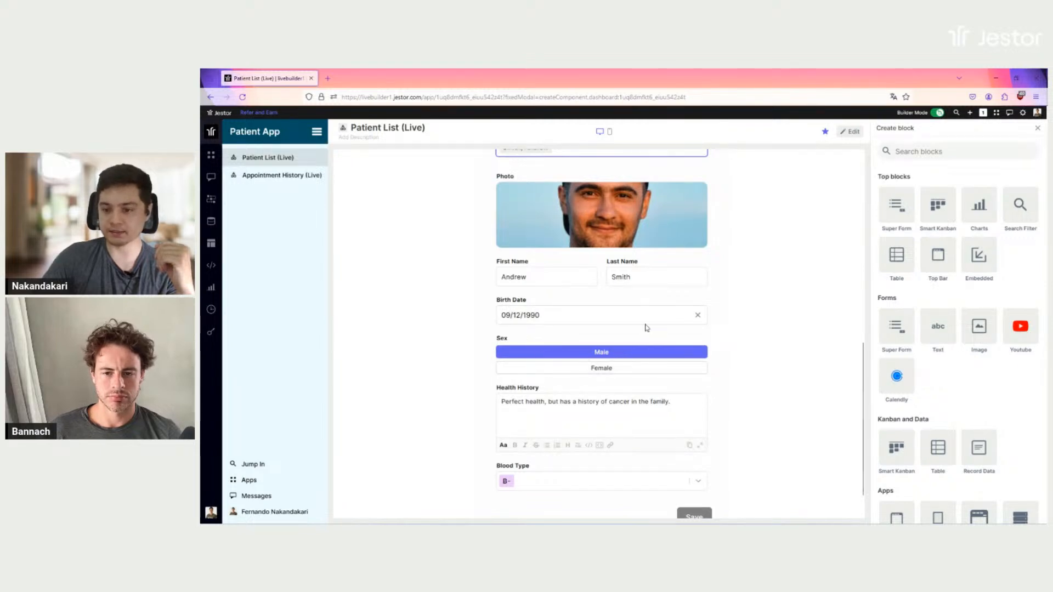
pyautogui.scroll(-1, 579, 362)
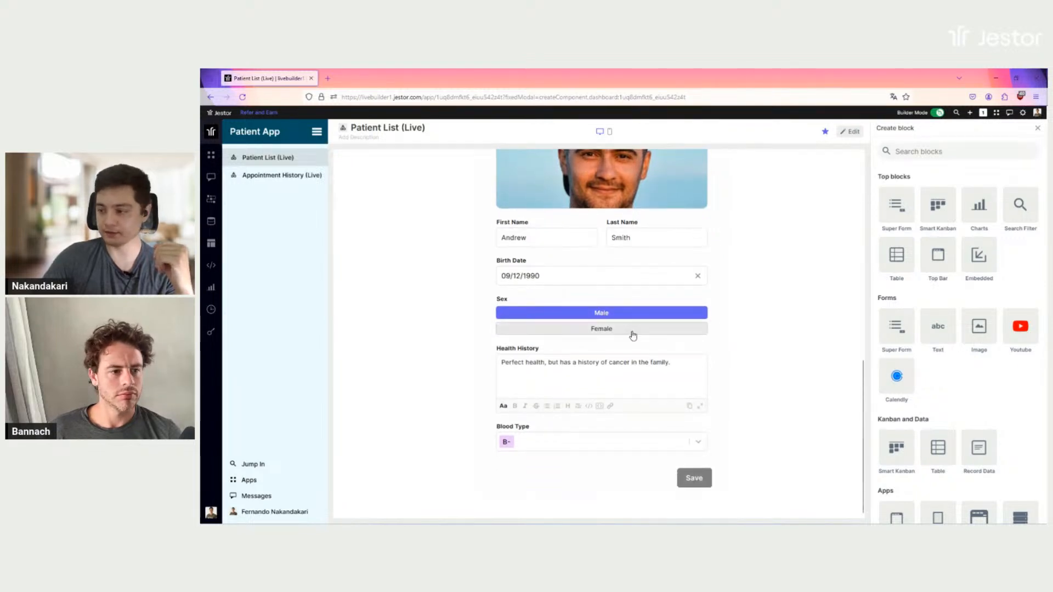
pyautogui.click(585, 446)
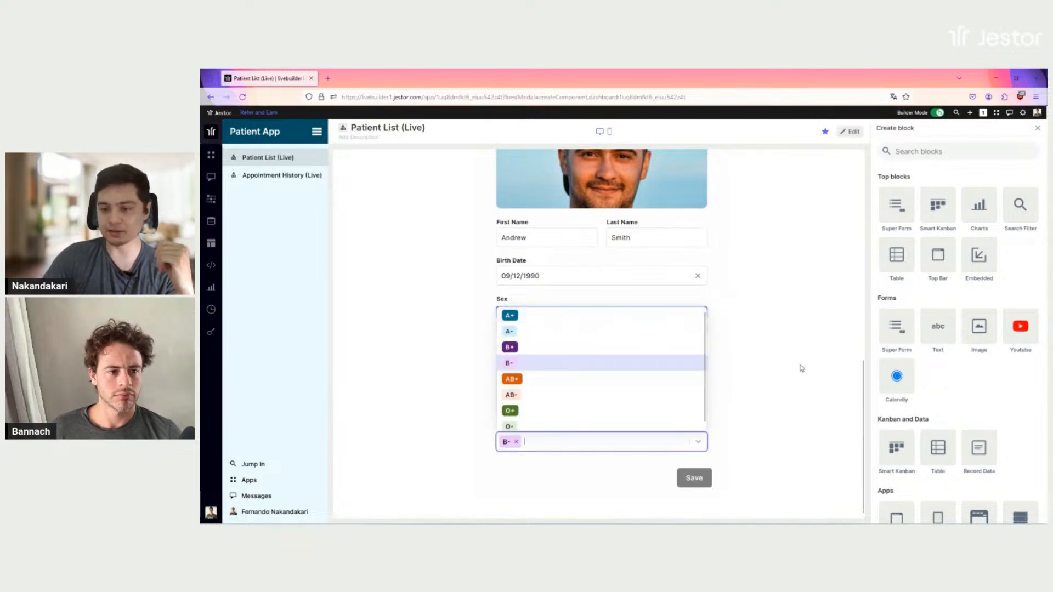
pyautogui.click(752, 322)
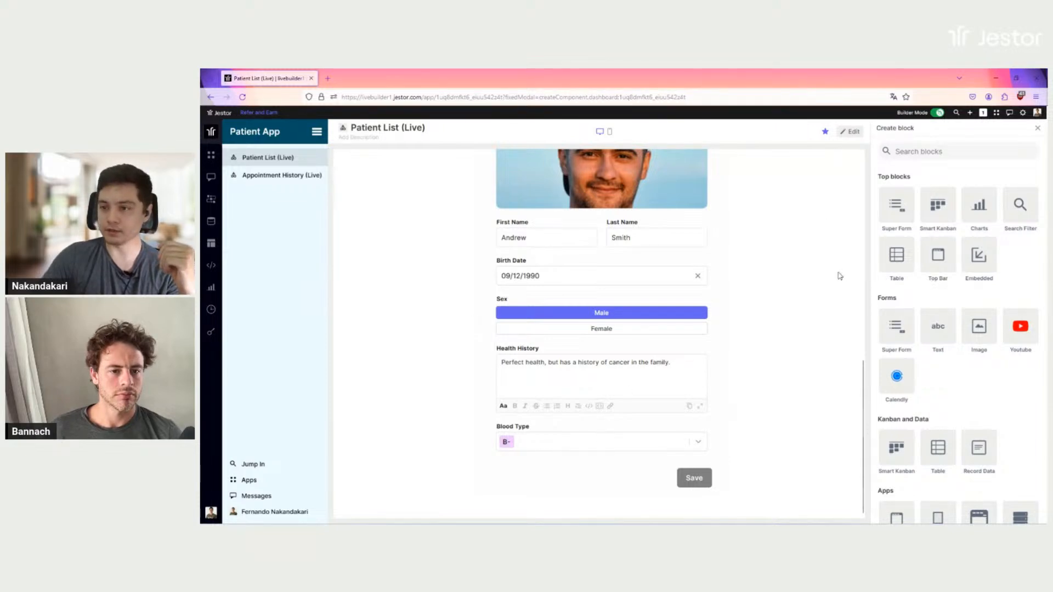
pyautogui.scroll(3, 839, 275)
pyautogui.scroll(-2, 839, 271)
pyautogui.scroll(2, 839, 271)
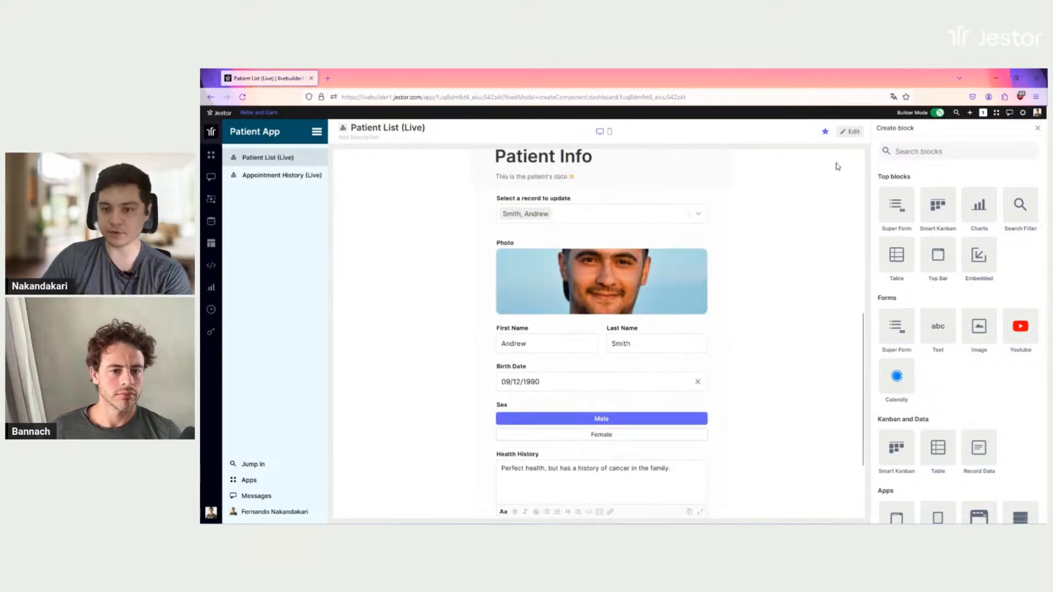
# - Reopen the Patient Info form block for editing and enable the Wider form style
pyautogui.click(852, 134)
pyautogui.click(695, 197)
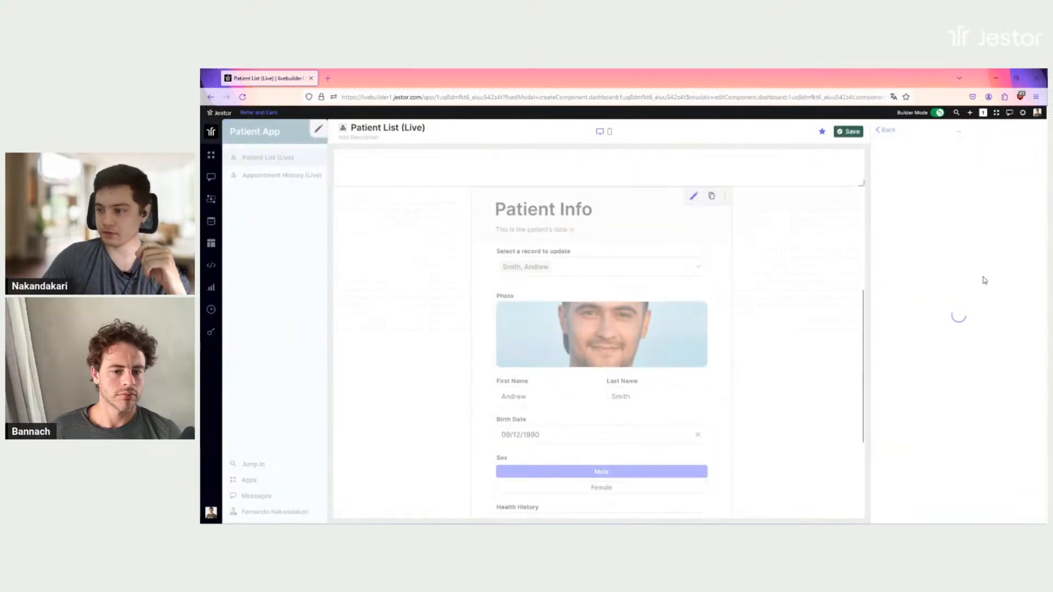
pyautogui.scroll(-5, 980, 315)
pyautogui.scroll(-2, 959, 352)
pyautogui.scroll(5, 932, 367)
pyautogui.moveTo(920, 382); pyautogui.dragTo(922, 371)
pyautogui.scroll(-6, 969, 362)
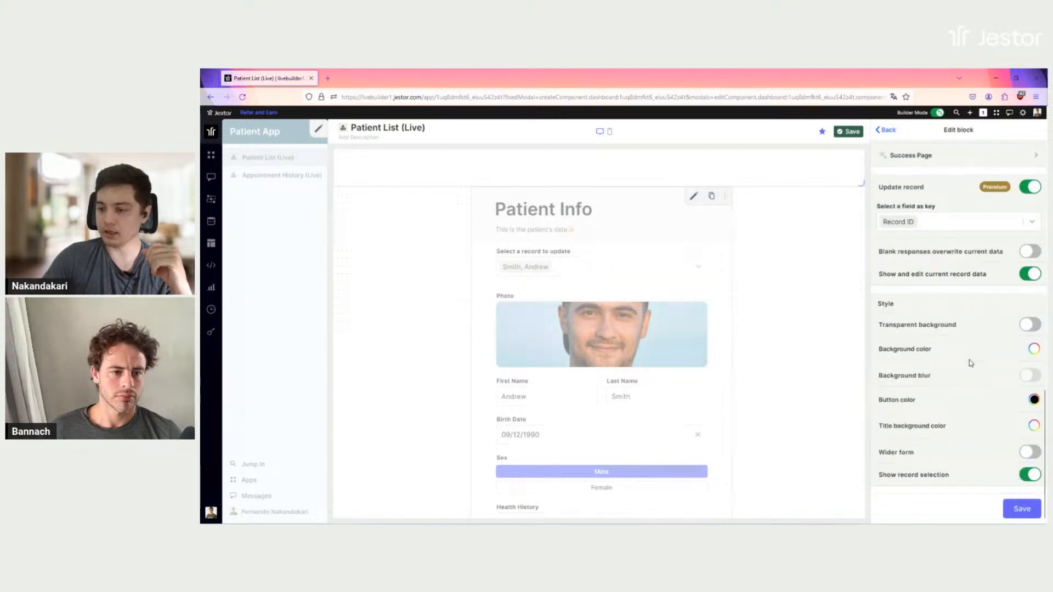
pyautogui.click(1032, 455)
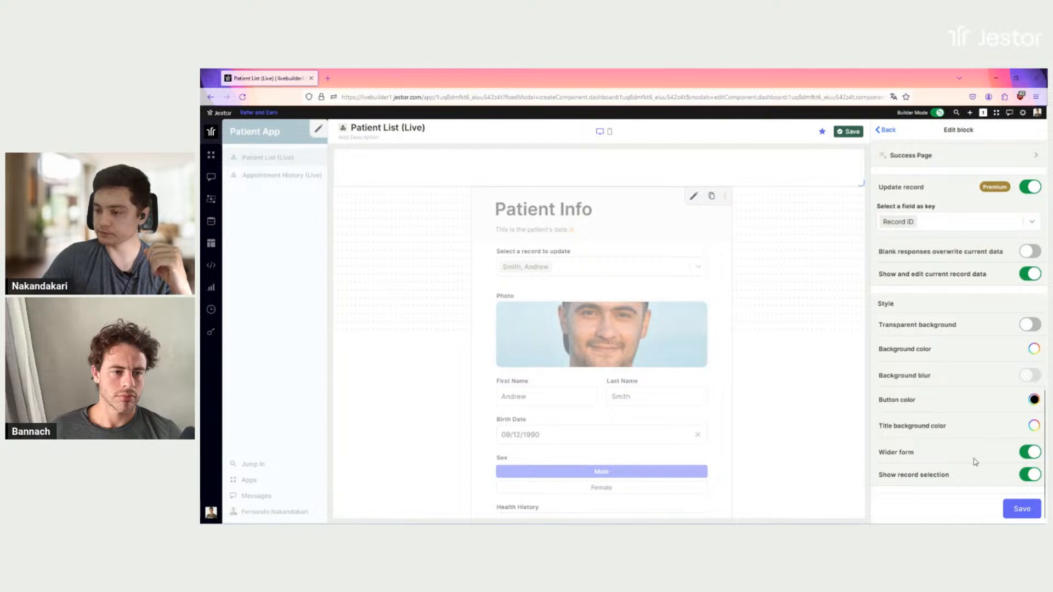
# - Set the form's button color and title background color to the same dark teal-blue, and save the changes
pyautogui.click(1033, 399)
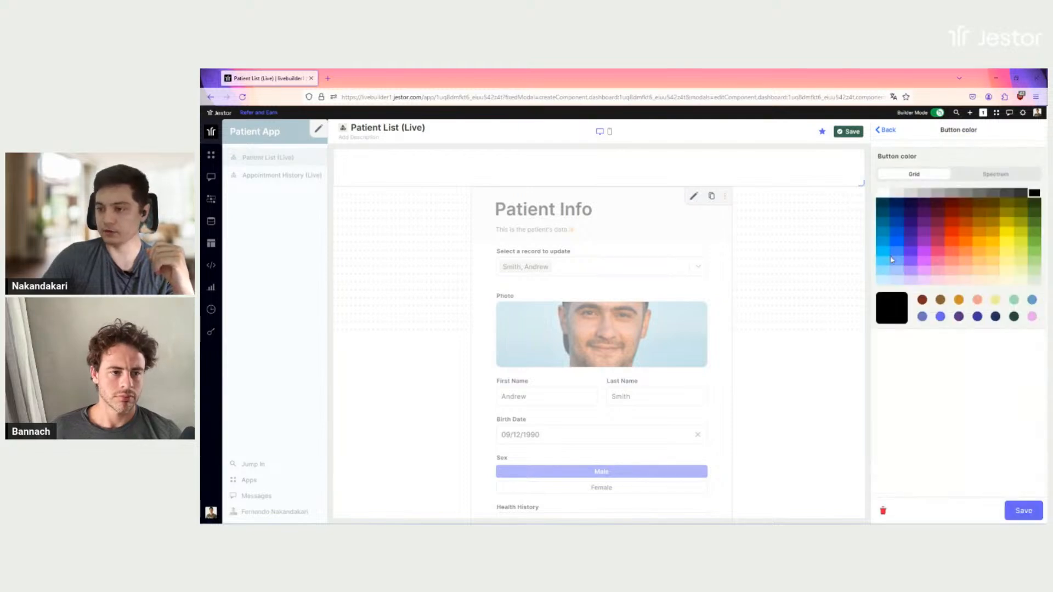
pyautogui.click(885, 217)
pyautogui.click(1019, 510)
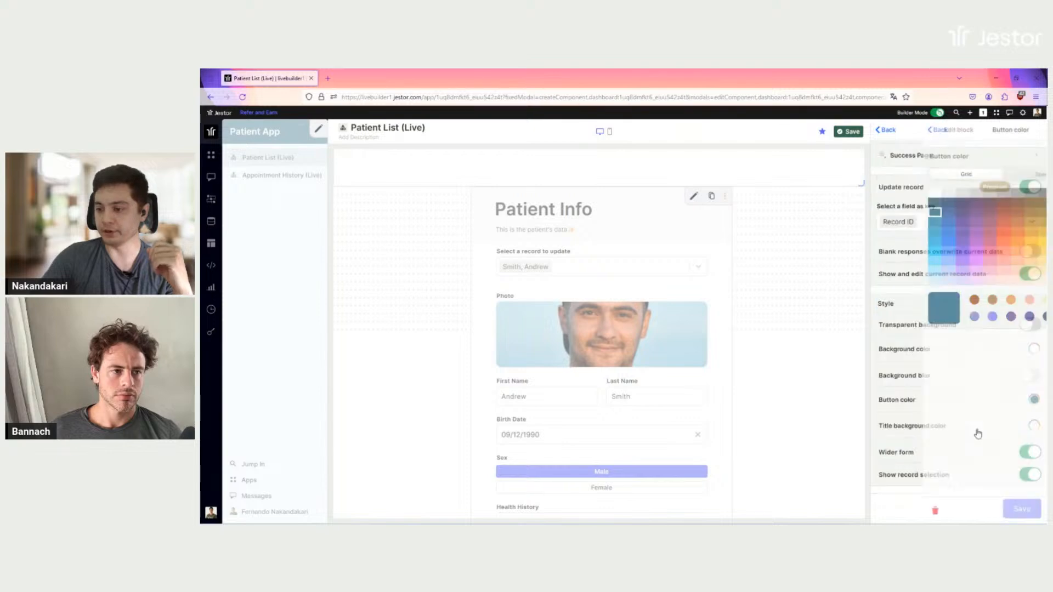
pyautogui.click(1035, 427)
pyautogui.click(887, 217)
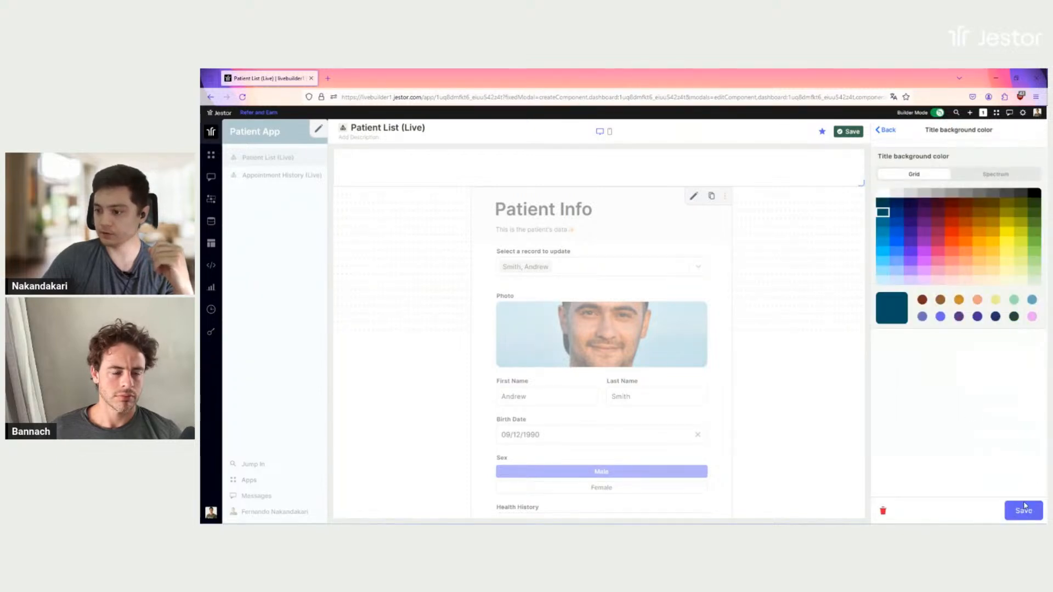
pyautogui.click(1024, 510)
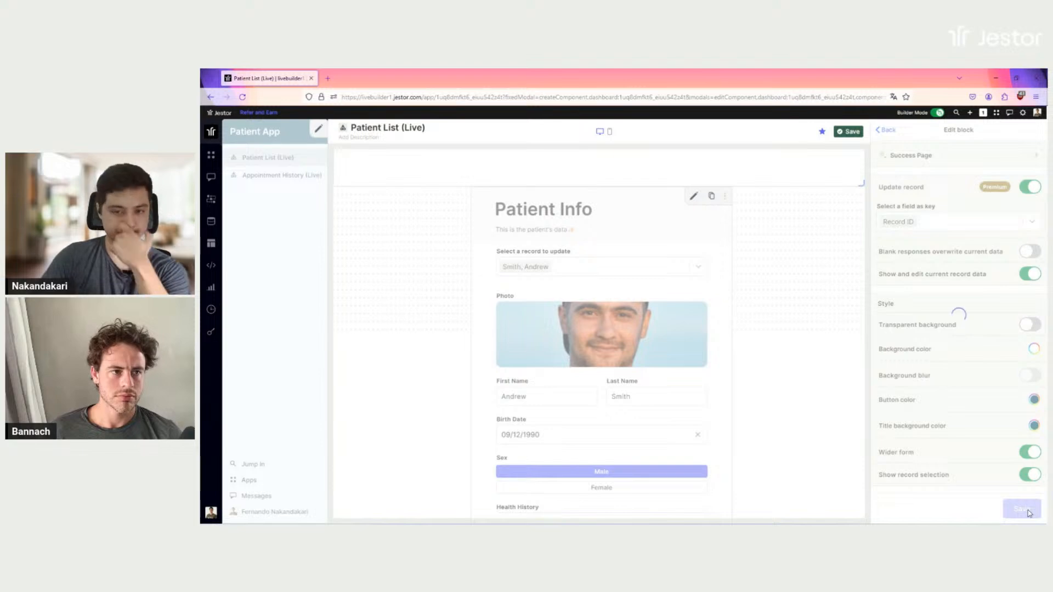
pyautogui.click(849, 132)
# - Edit the Patients list block to stop following standard table rules and use the Patient Info form from Patient List (Live) for record updates
pyautogui.click(850, 132)
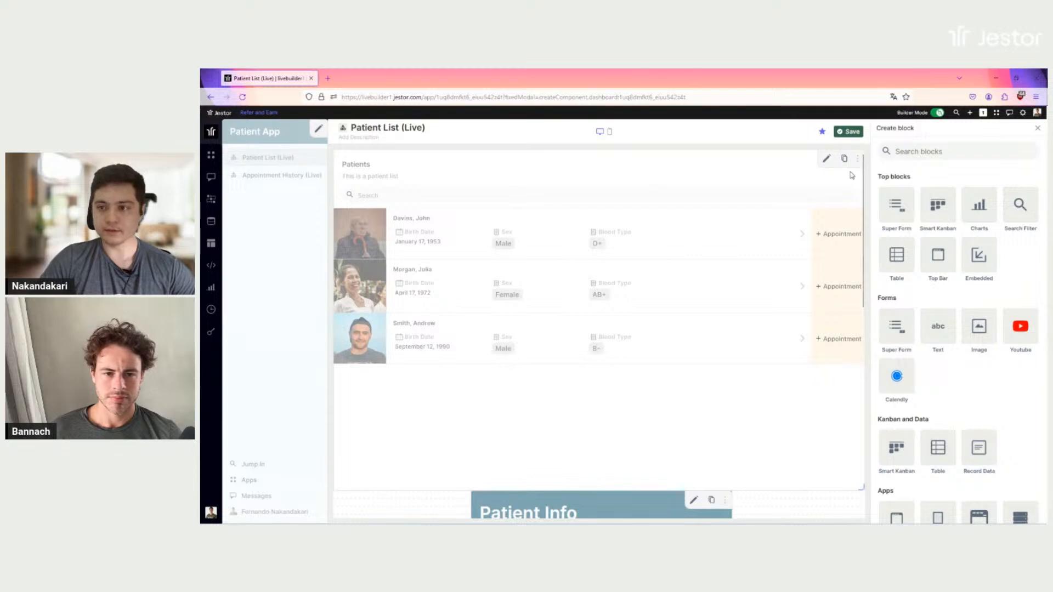
pyautogui.click(826, 163)
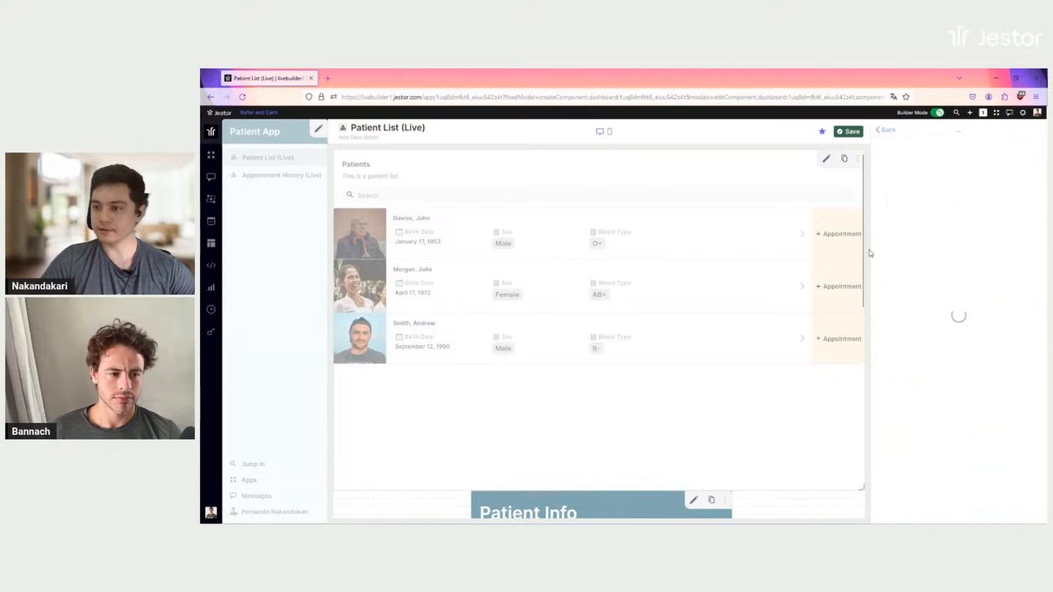
pyautogui.scroll(-5, 944, 252)
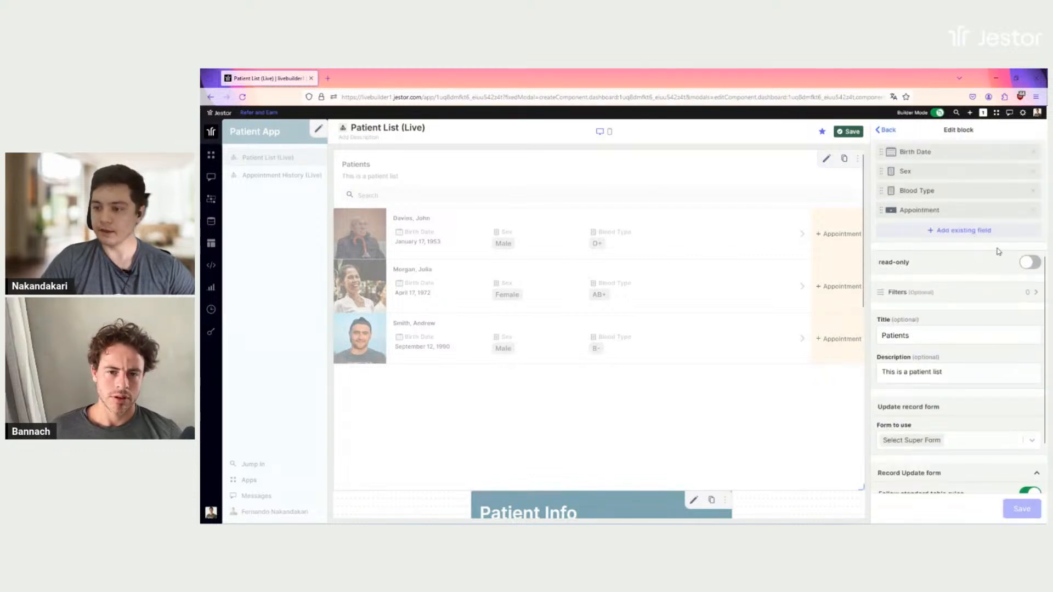
pyautogui.scroll(-3, 960, 252)
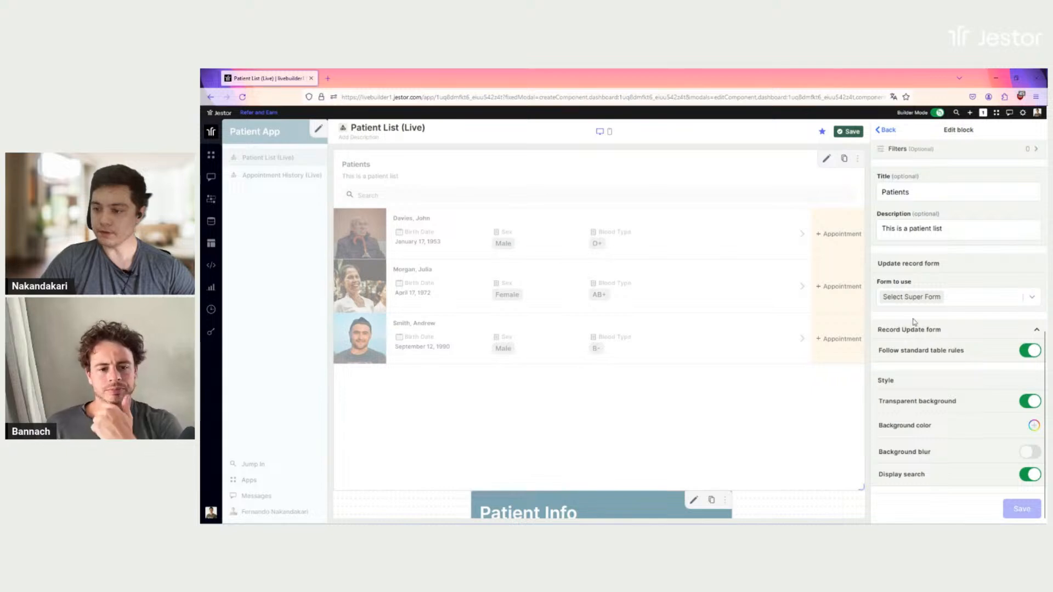
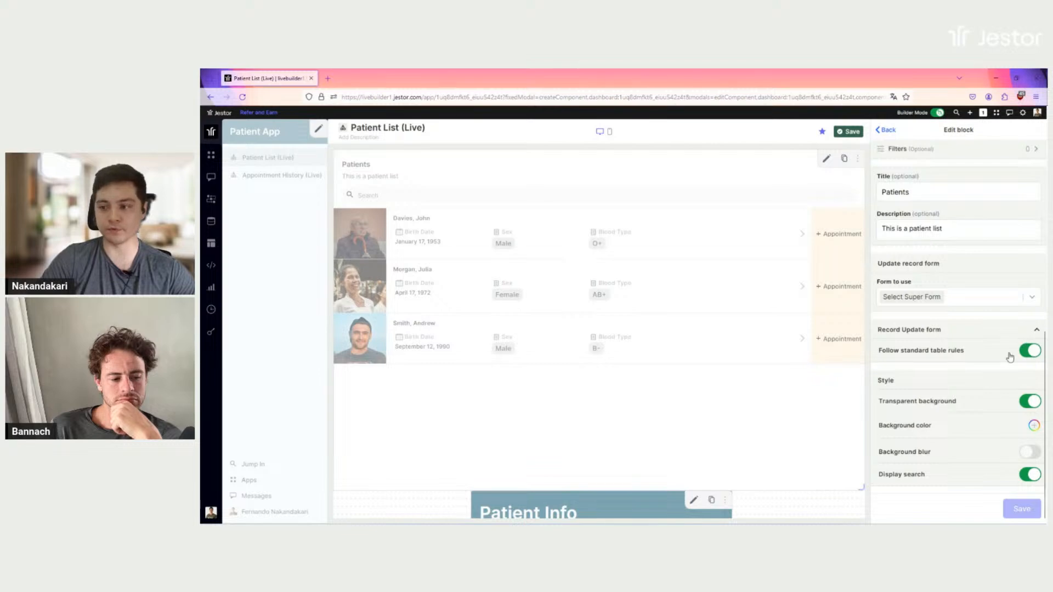
pyautogui.click(1029, 354)
pyautogui.scroll(-2, 966, 395)
pyautogui.click(947, 321)
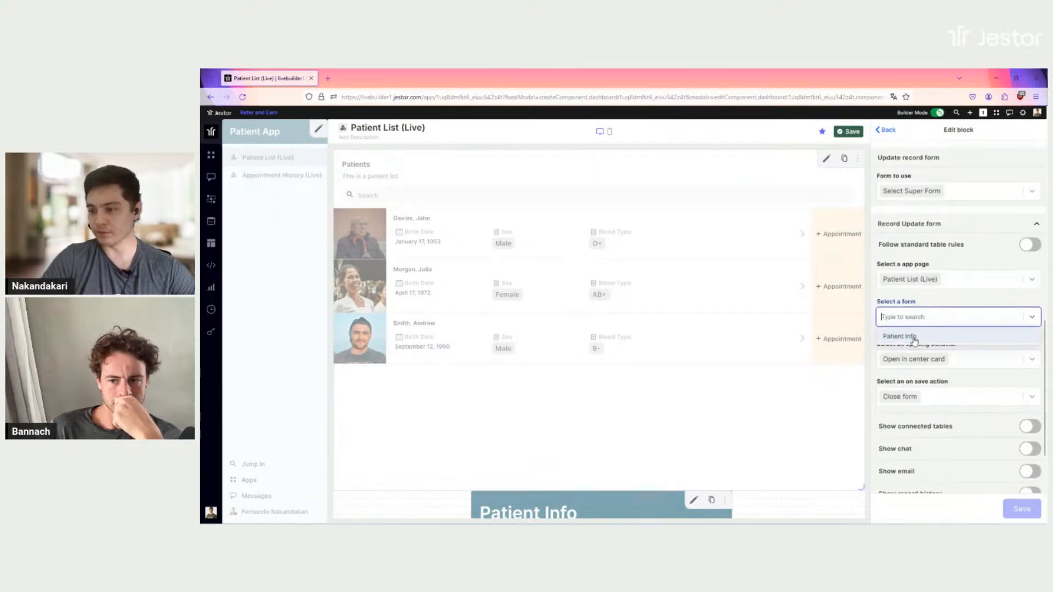
pyautogui.click(914, 337)
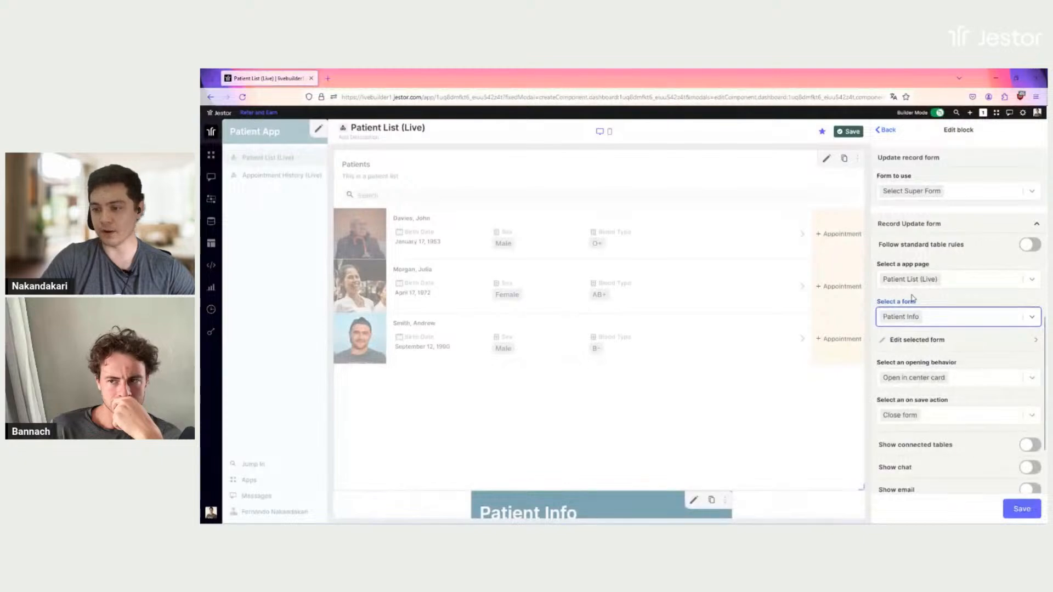
# - Try Open in right panel as the update form's opening behavior, and settle on Open in full screen
pyautogui.scroll(-2, 653, 373)
pyautogui.scroll(2, 757, 376)
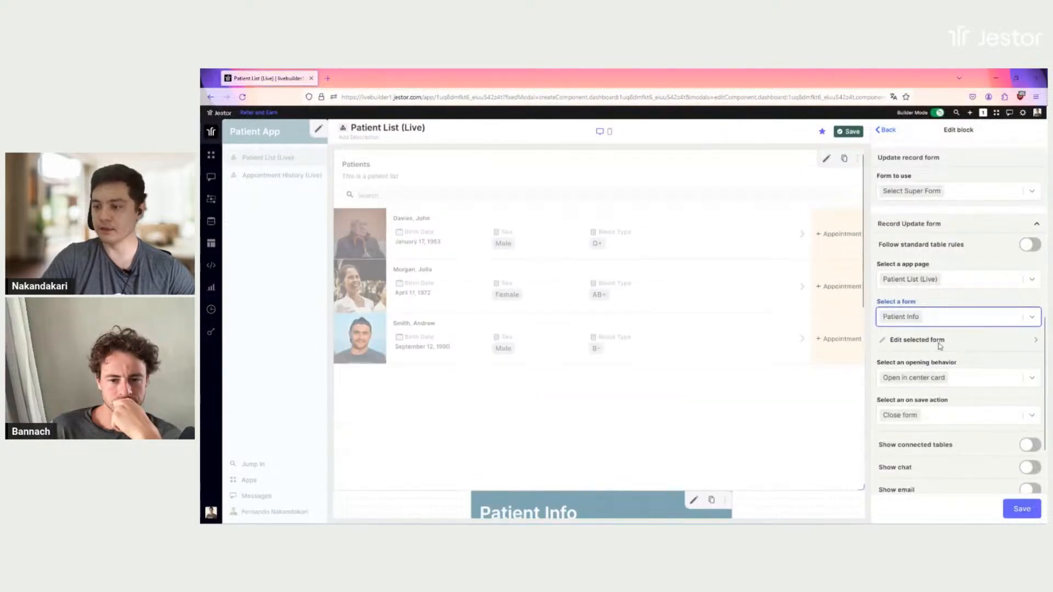
pyautogui.click(970, 382)
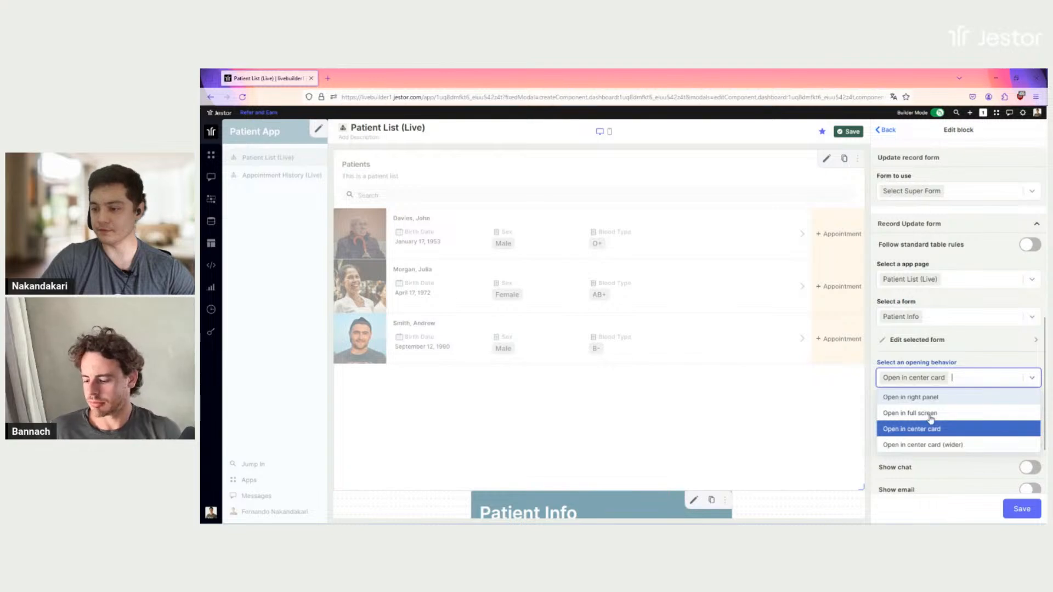
pyautogui.click(924, 399)
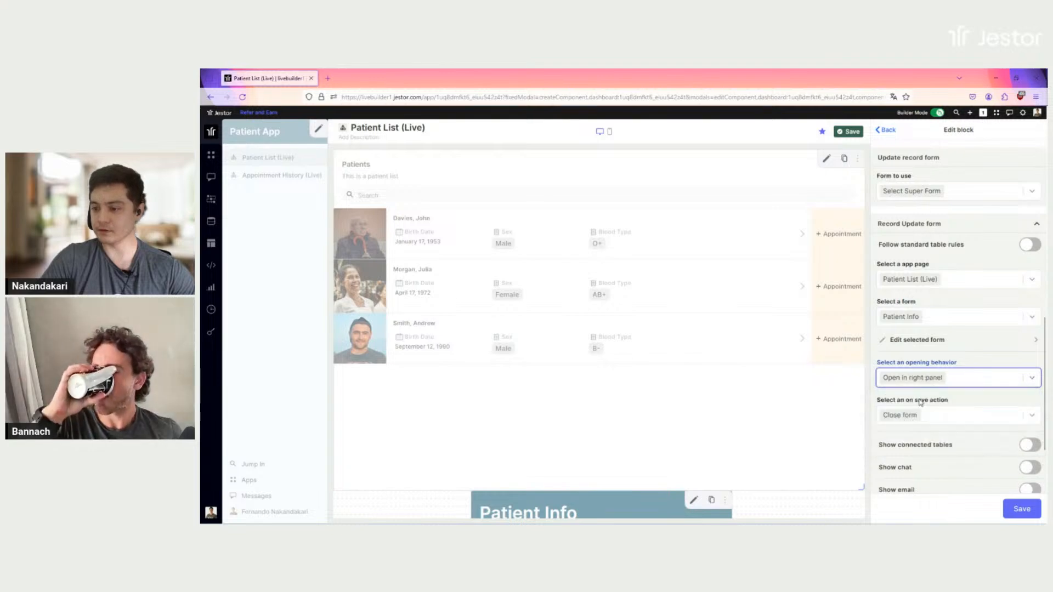
pyautogui.click(959, 388)
pyautogui.click(966, 369)
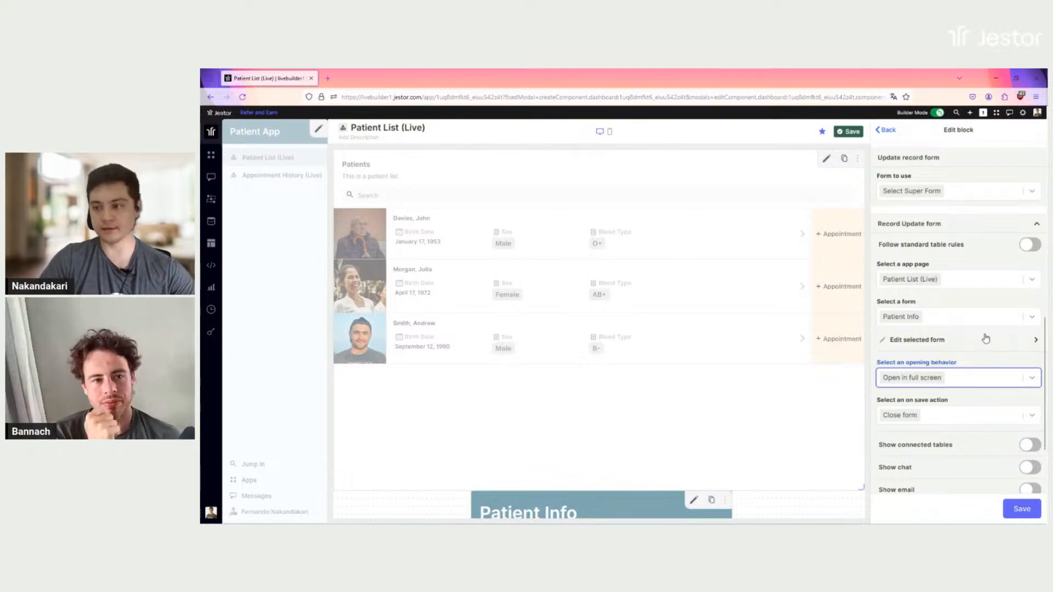
# - Set the Patients list's record update form to Open in center card (wider)
pyautogui.scroll(-2, 987, 329)
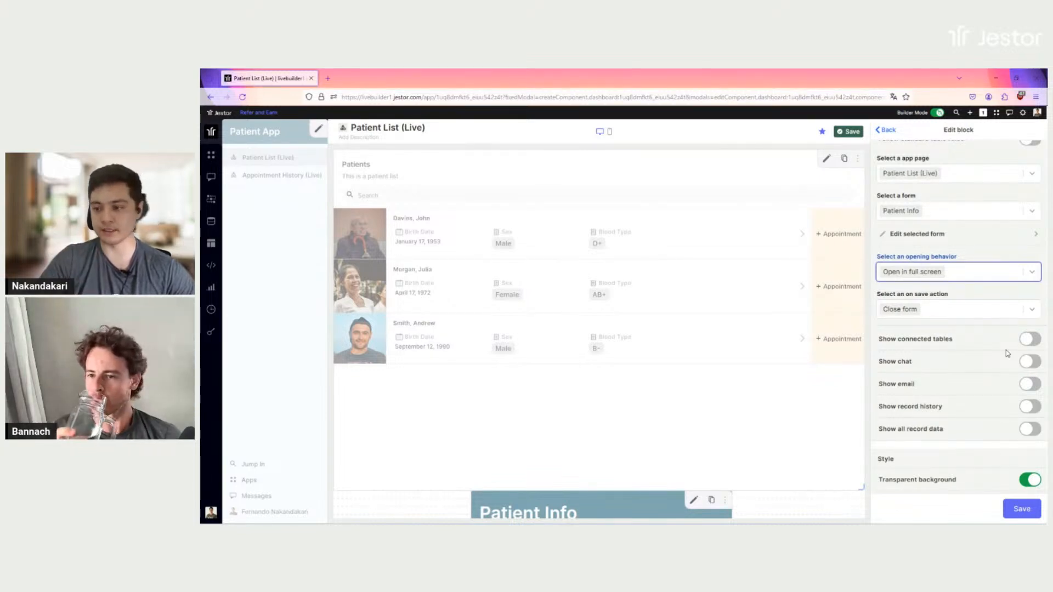
pyautogui.click(960, 276)
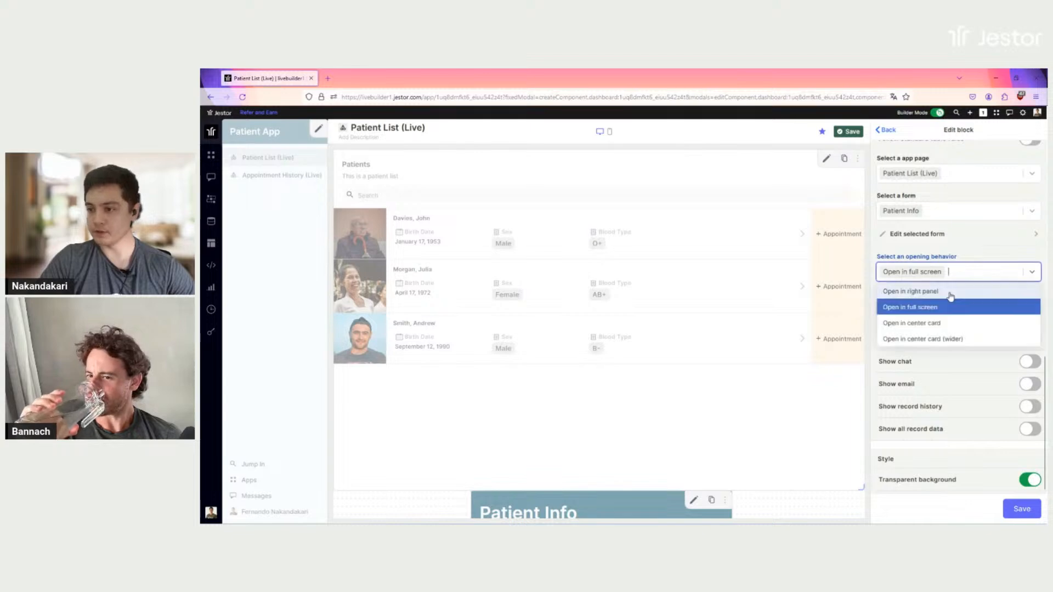
pyautogui.click(943, 338)
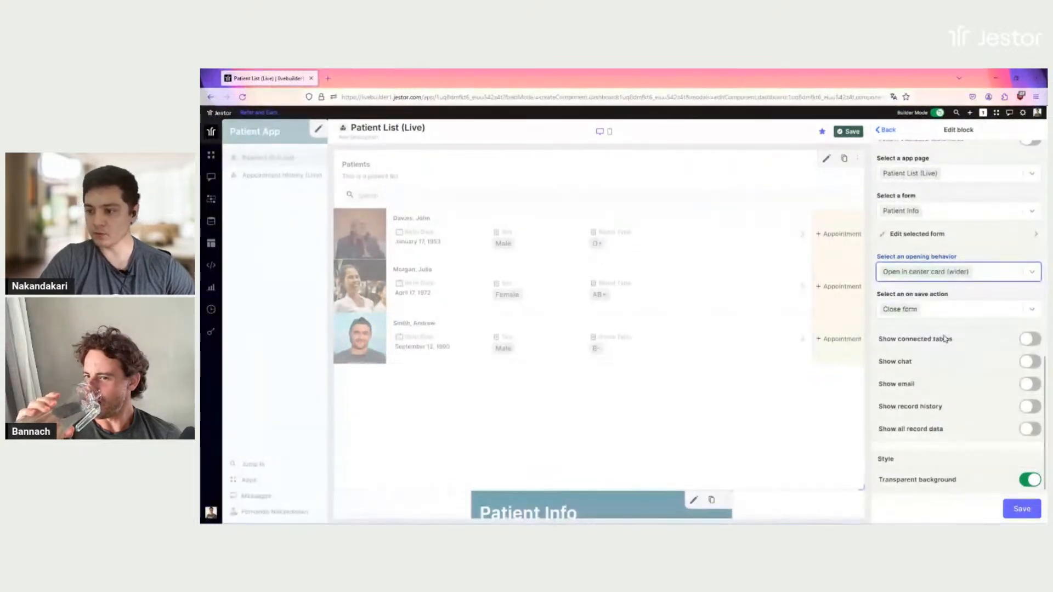
# - Enable Show chat and Show connected tables for the record update form, then save the block and the page
pyautogui.click(1033, 367)
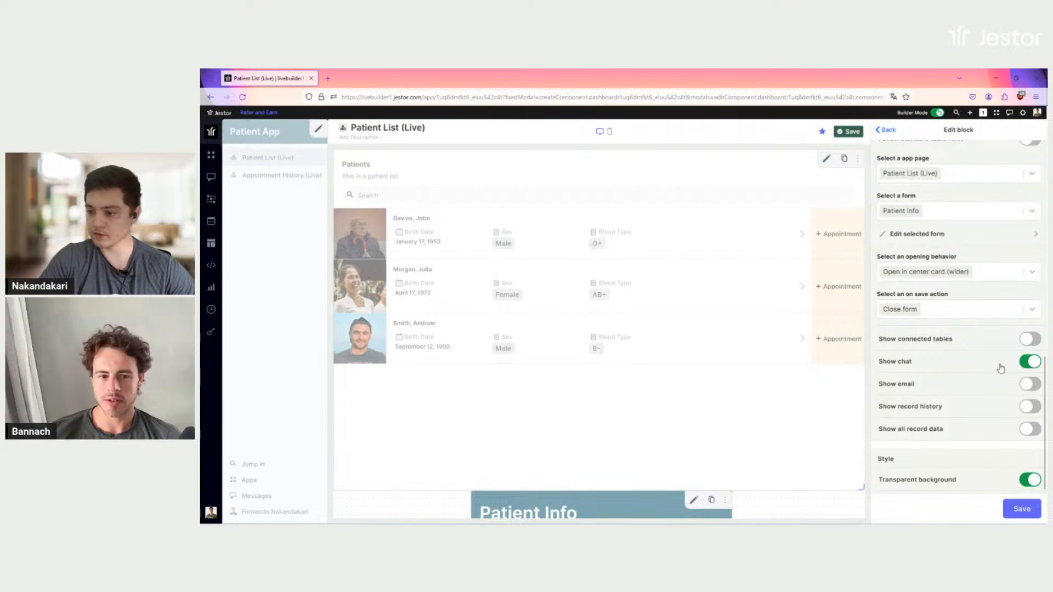
pyautogui.scroll(-2, 998, 368)
pyautogui.click(1031, 285)
pyautogui.click(1017, 509)
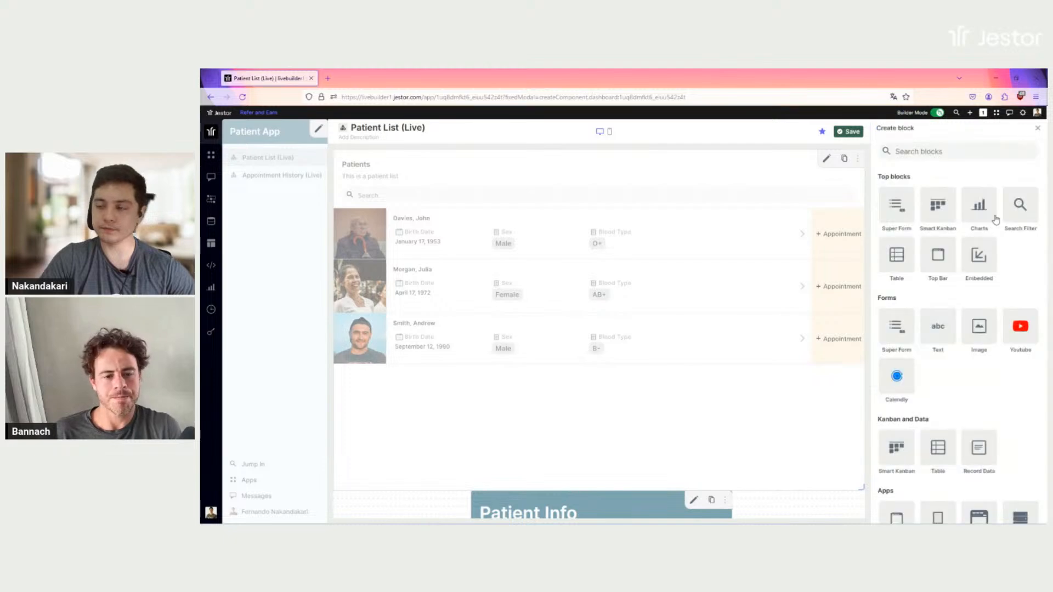
pyautogui.click(861, 132)
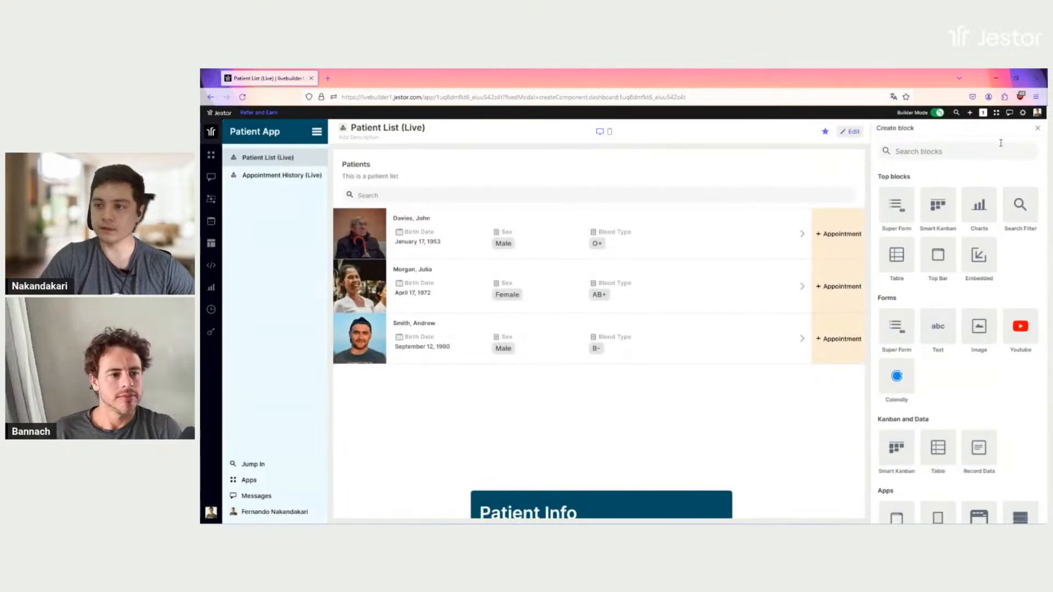
pyautogui.click(1038, 129)
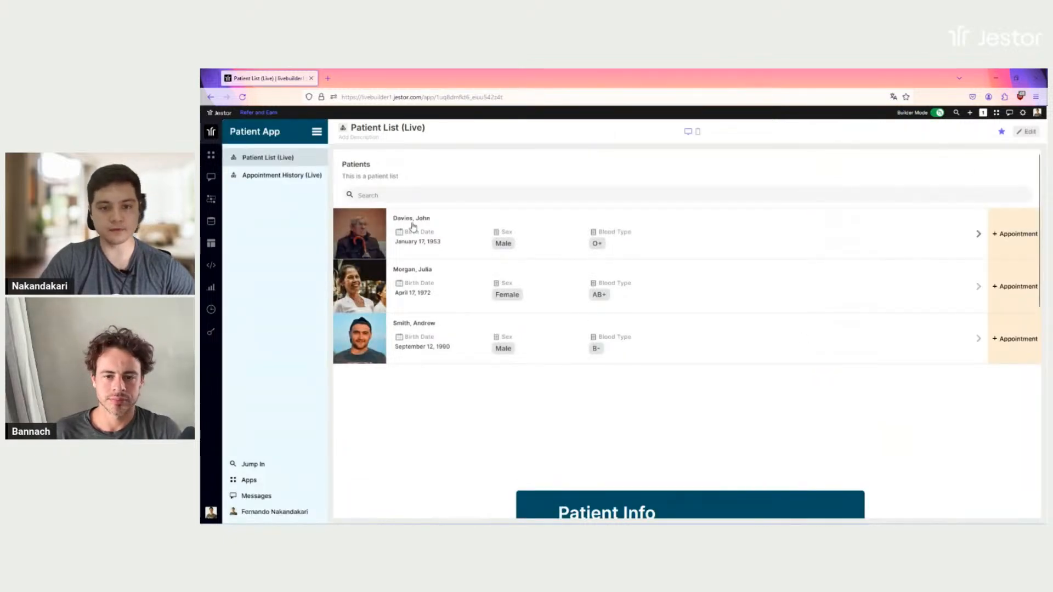
# - Open the first patient's record from the list and review the fields in its Patient Info form
pyautogui.click(689, 230)
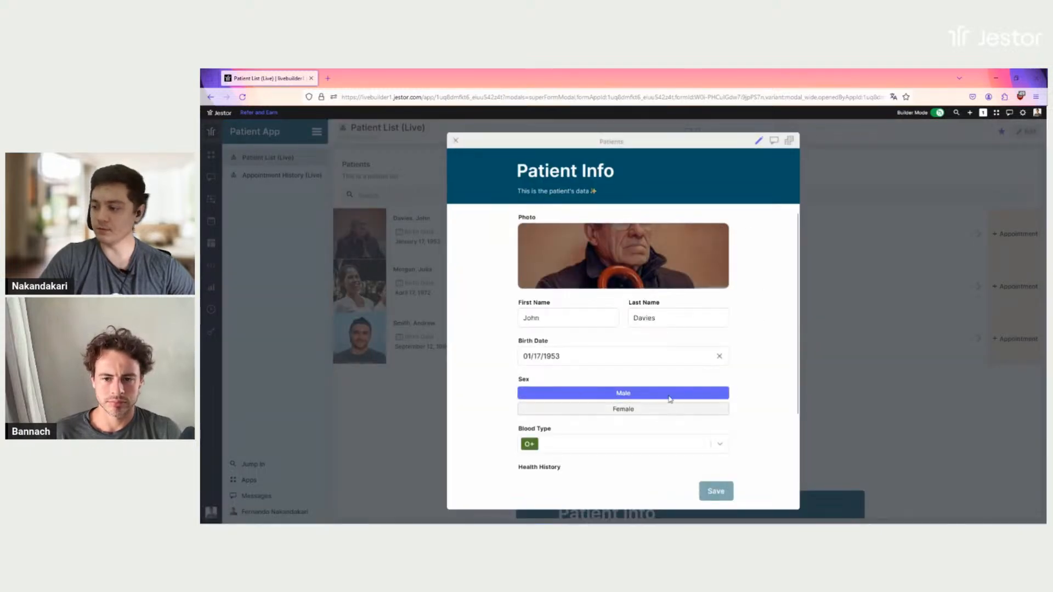
pyautogui.scroll(-2, 678, 280)
pyautogui.scroll(2, 501, 290)
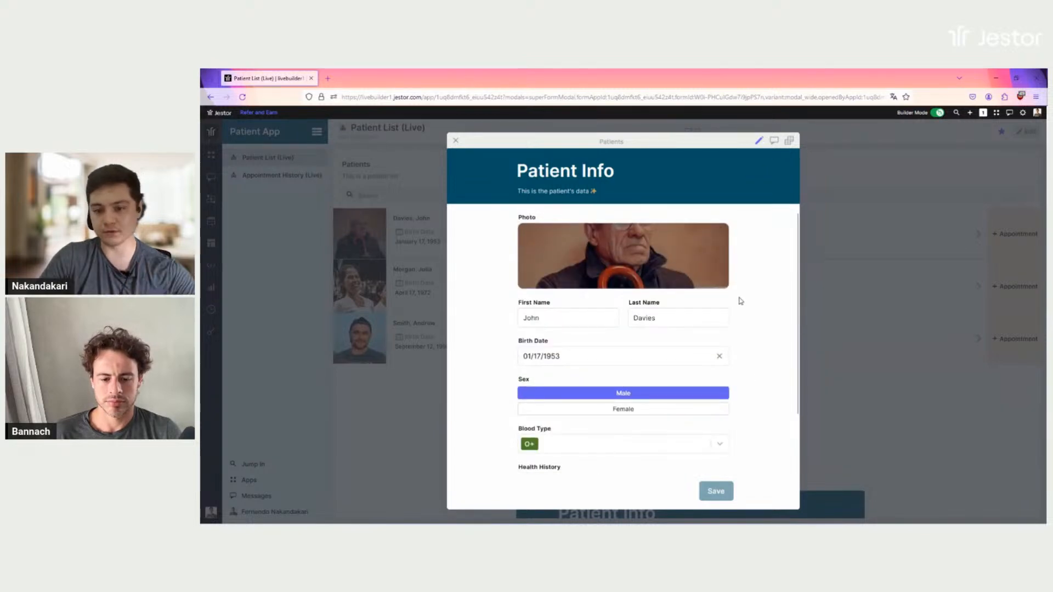
pyautogui.scroll(-2, 735, 302)
pyautogui.scroll(2, 681, 304)
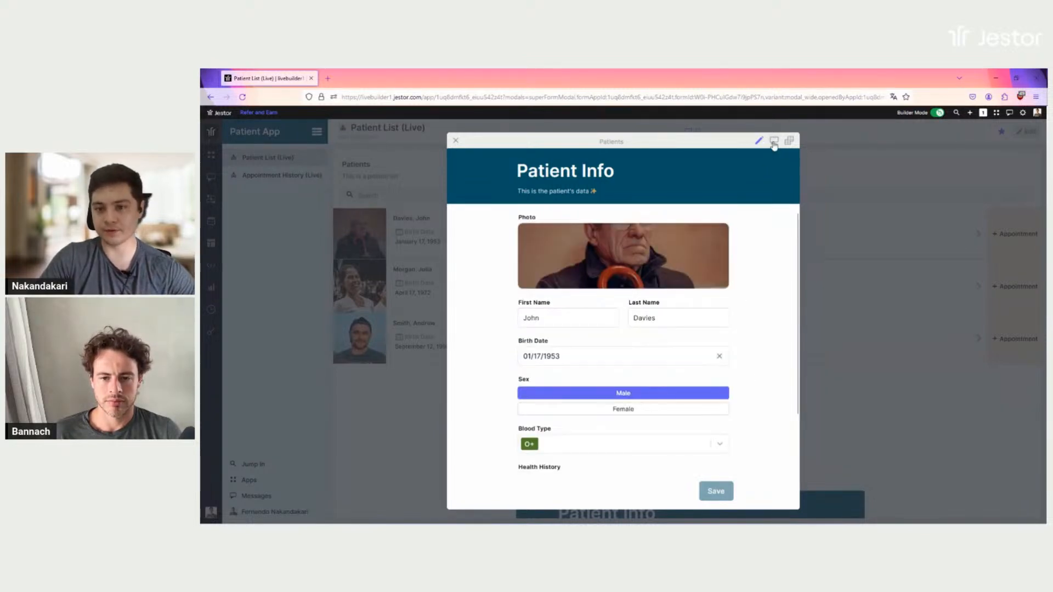
# - Check the chat and connected Appointments views of the opened patient record, then return to its form and close it
pyautogui.click(774, 142)
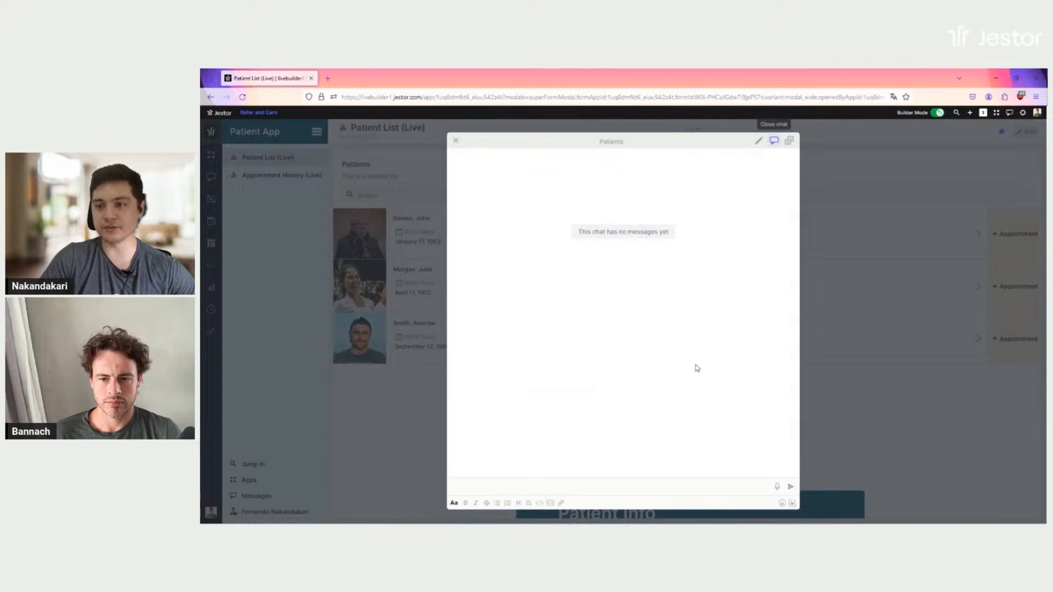
pyautogui.click(789, 141)
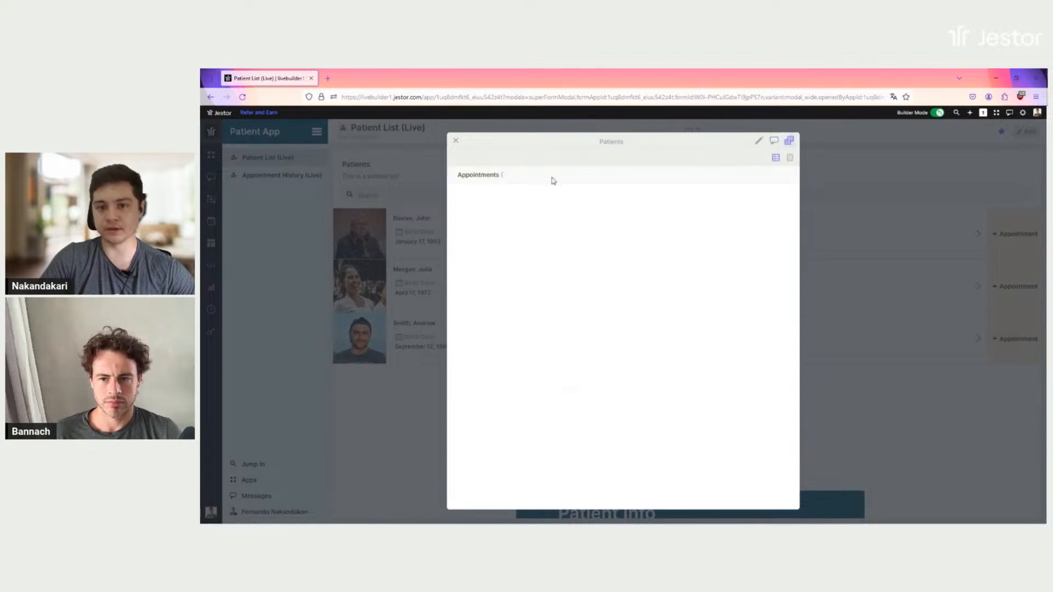
pyautogui.click(760, 141)
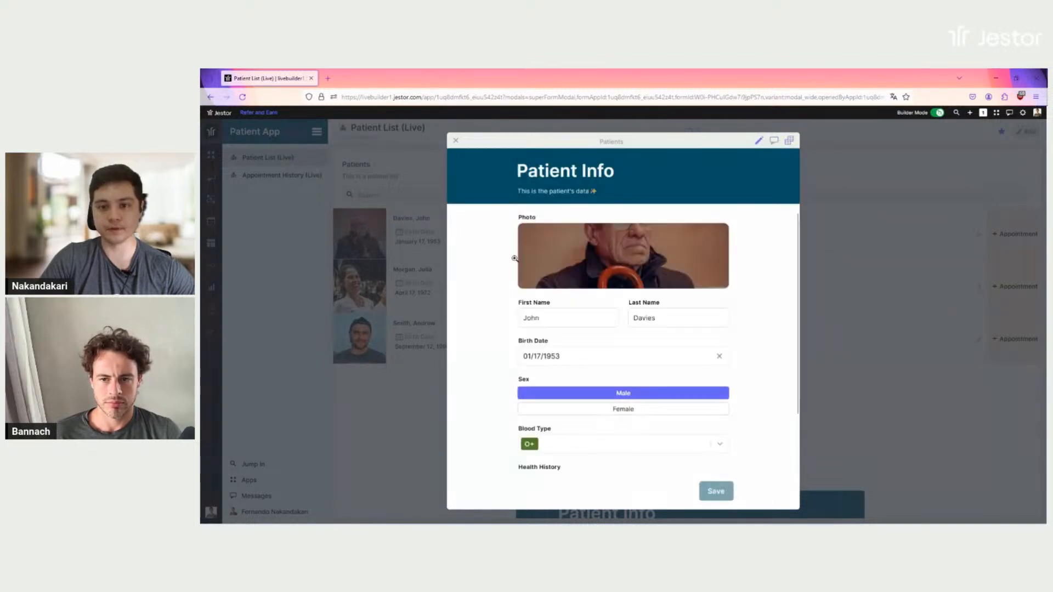
pyautogui.scroll(-2, 722, 332)
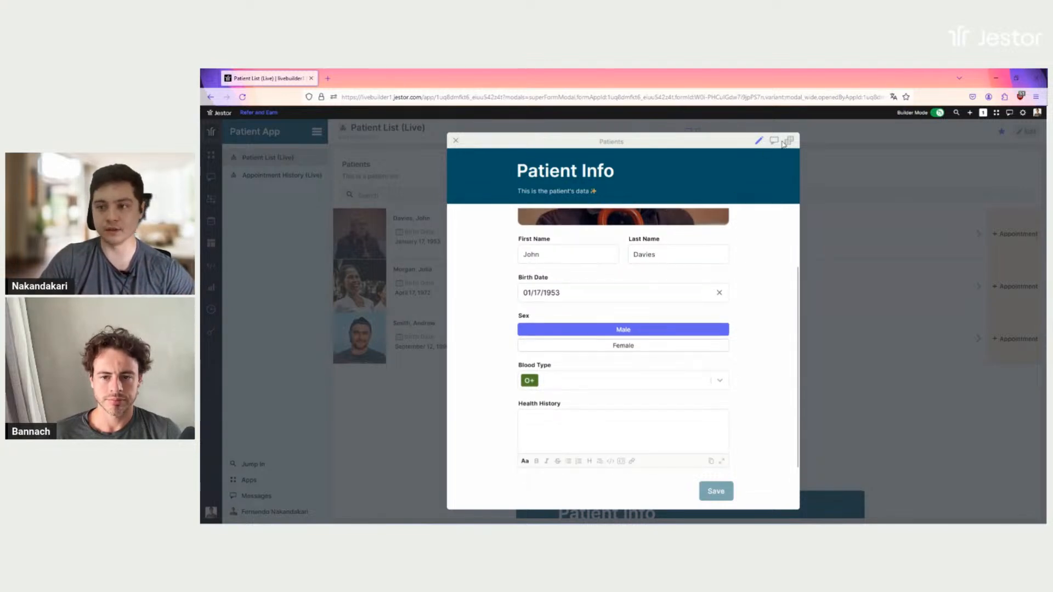
pyautogui.click(900, 195)
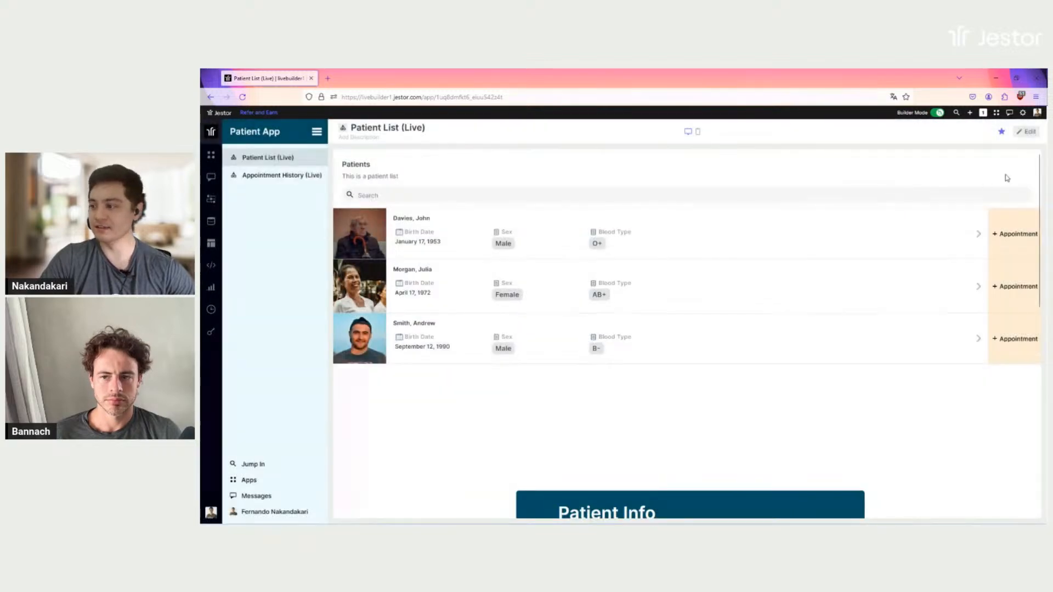
# - Customize the Patient List (Live) page to disable page scrolling in desktop, and save the setting
pyautogui.scroll(-1, 1006, 178)
pyautogui.scroll(1, 894, 302)
pyautogui.scroll(-8, 684, 350)
pyautogui.scroll(-1, 684, 350)
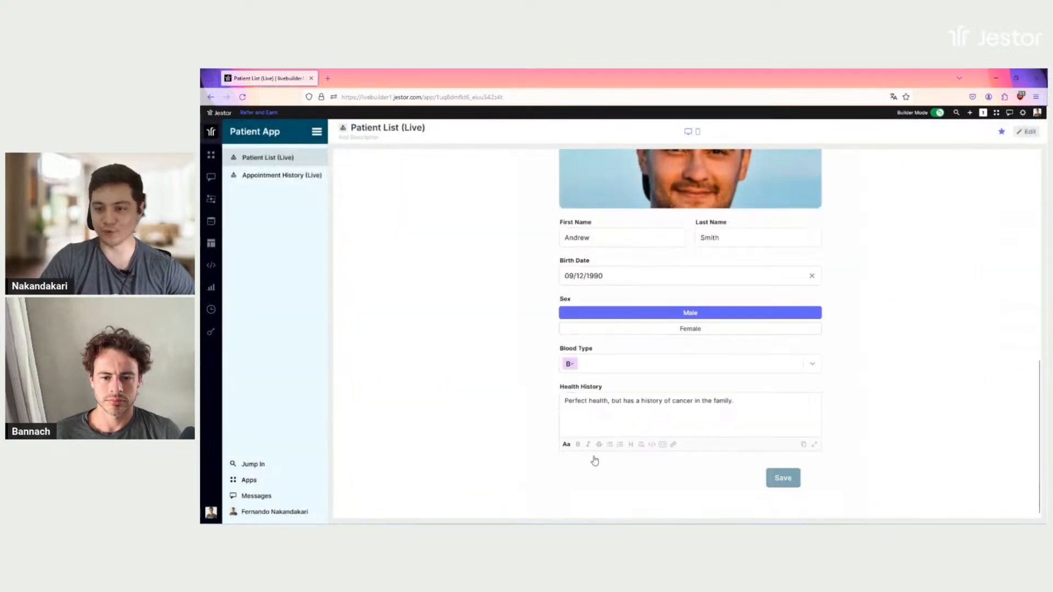
pyautogui.scroll(8, 791, 320)
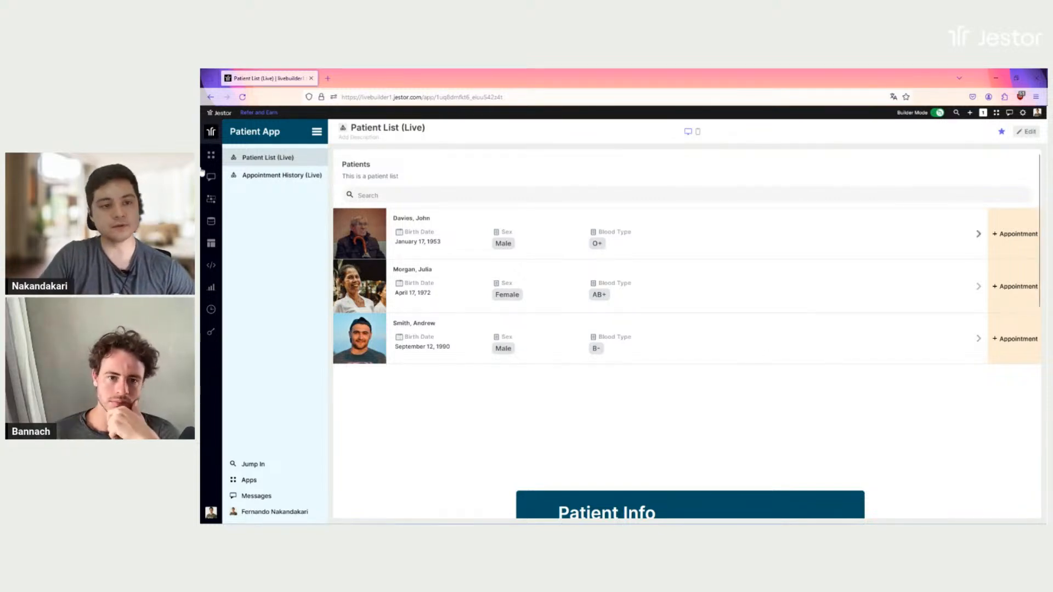
pyautogui.moveTo(212, 161)
pyautogui.click(285, 208)
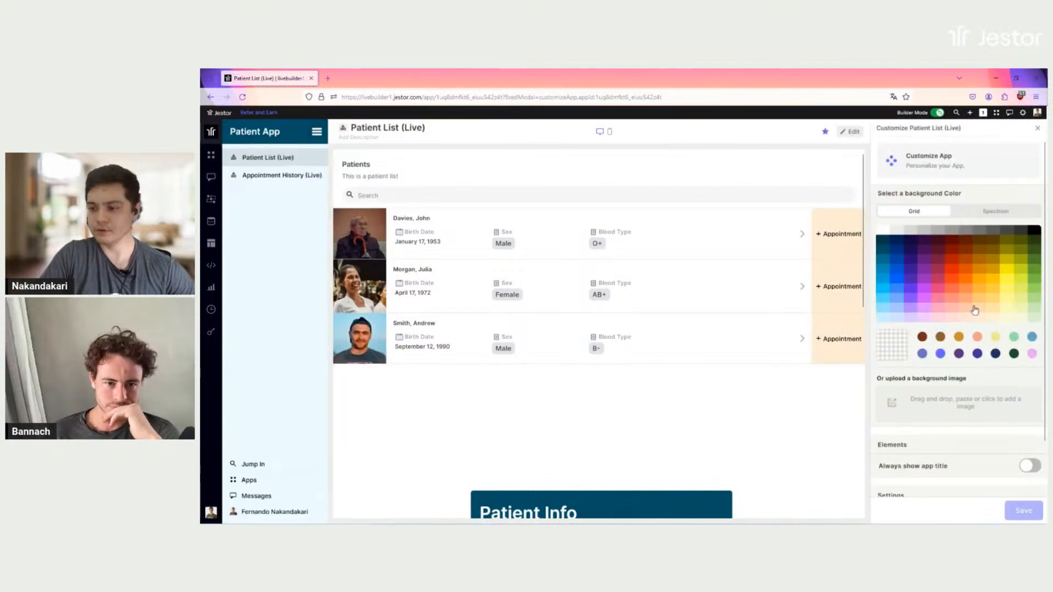
pyautogui.scroll(-2, 985, 351)
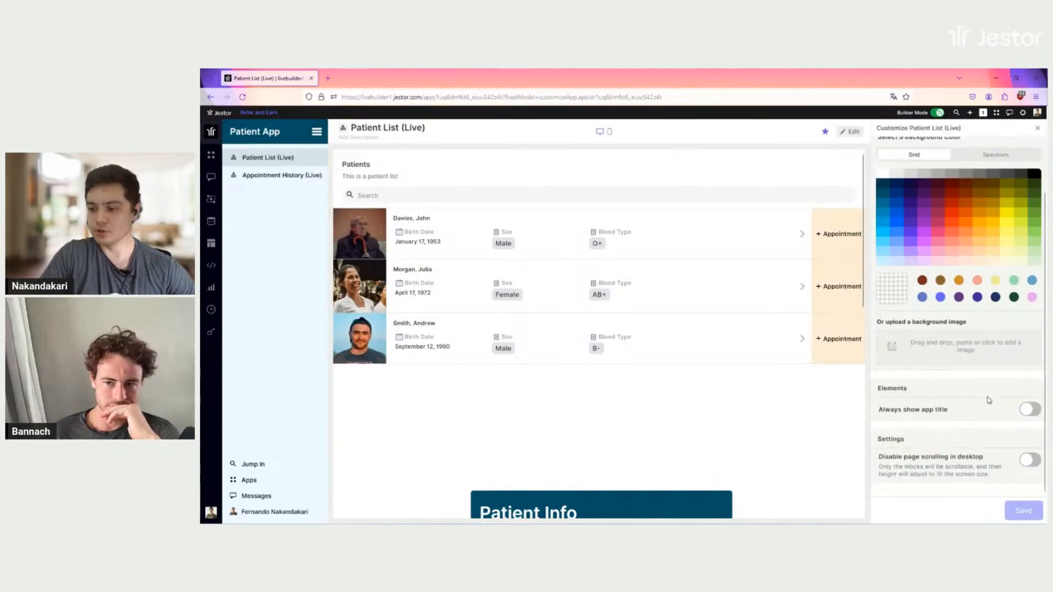
pyautogui.click(1037, 465)
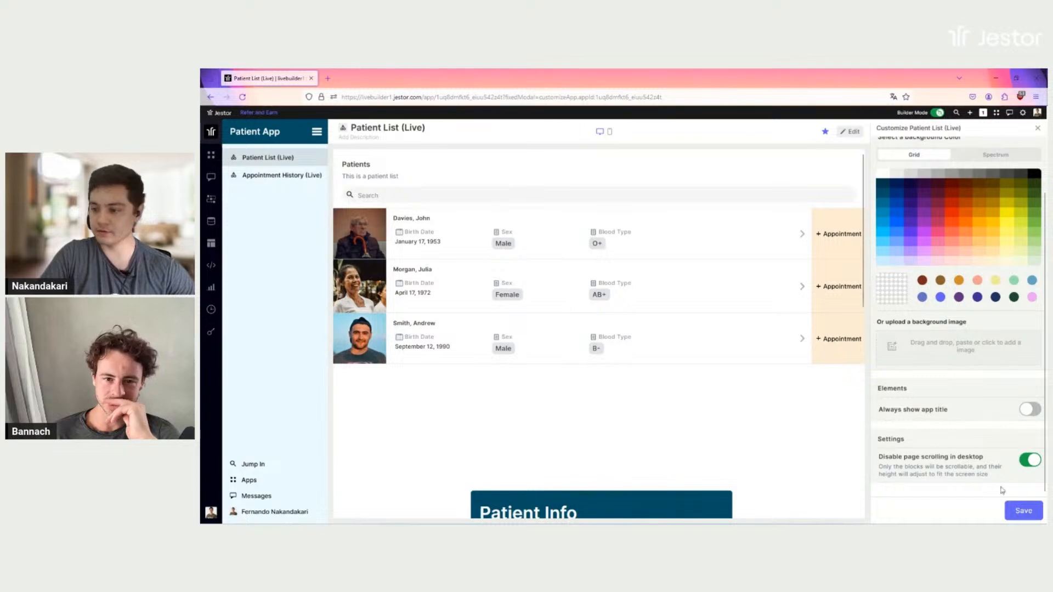
pyautogui.click(1021, 510)
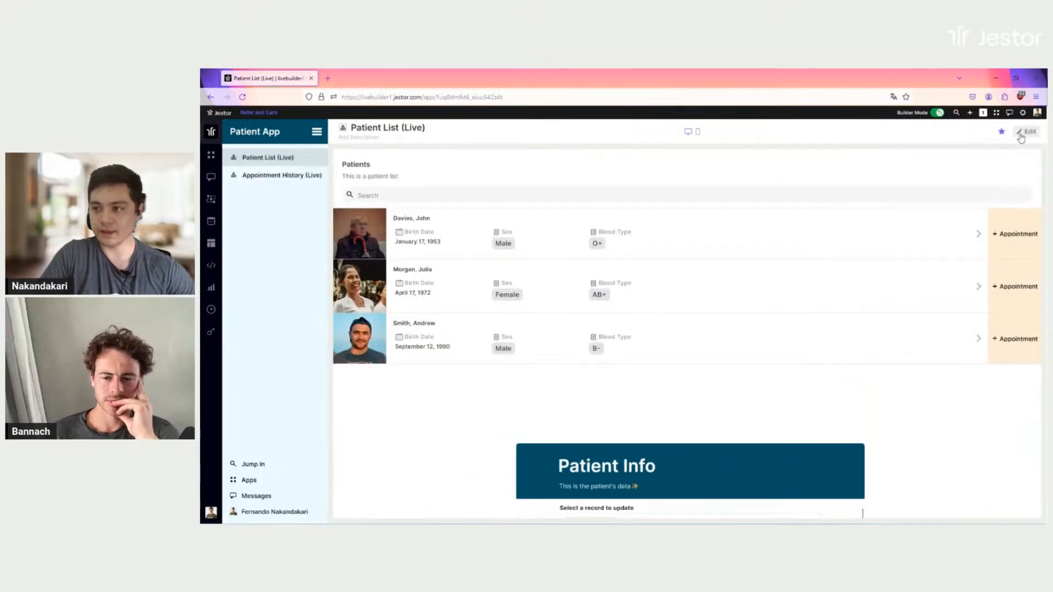
# - Move the Patient Info form below the page's visibility line, stretch the Patients list down to that line, and save the layout
pyautogui.click(1023, 133)
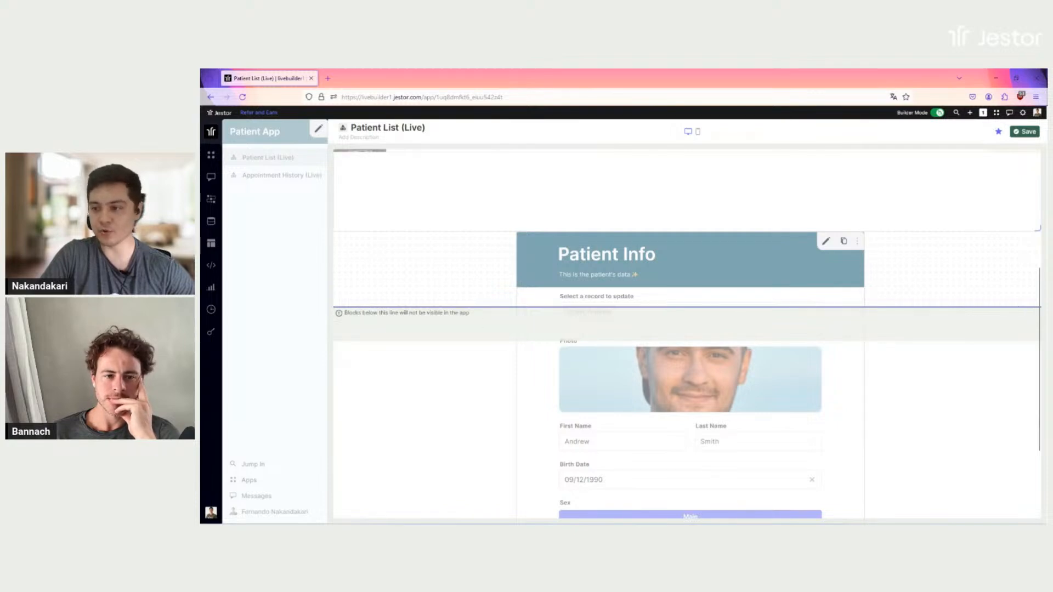
pyautogui.moveTo(645, 273); pyautogui.dragTo(912, 339)
pyautogui.moveTo(1035, 231); pyautogui.dragTo(1042, 310)
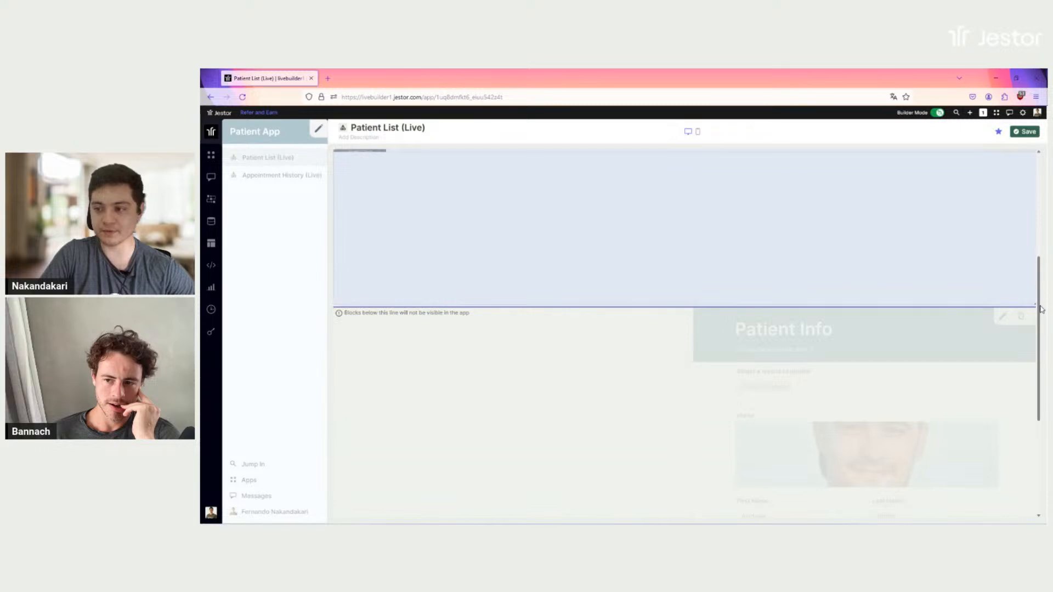
pyautogui.click(998, 258)
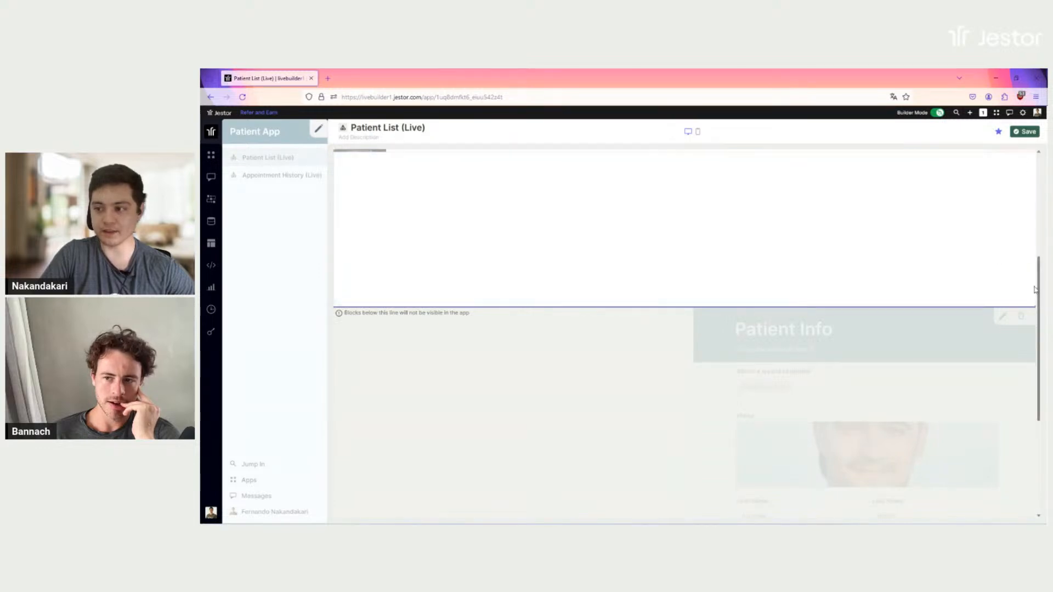
pyautogui.click(1022, 134)
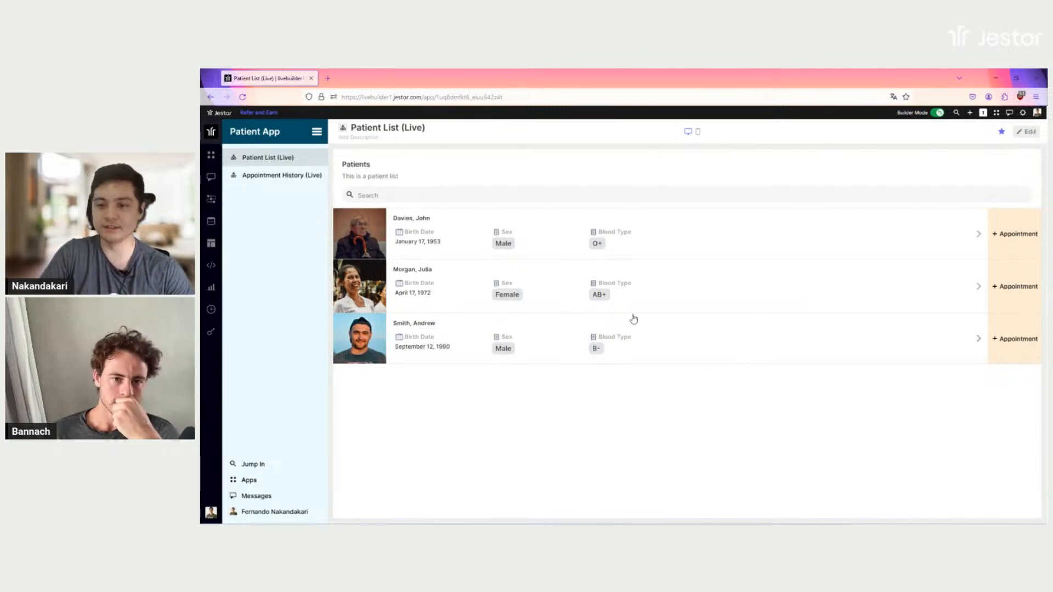
pyautogui.click(718, 241)
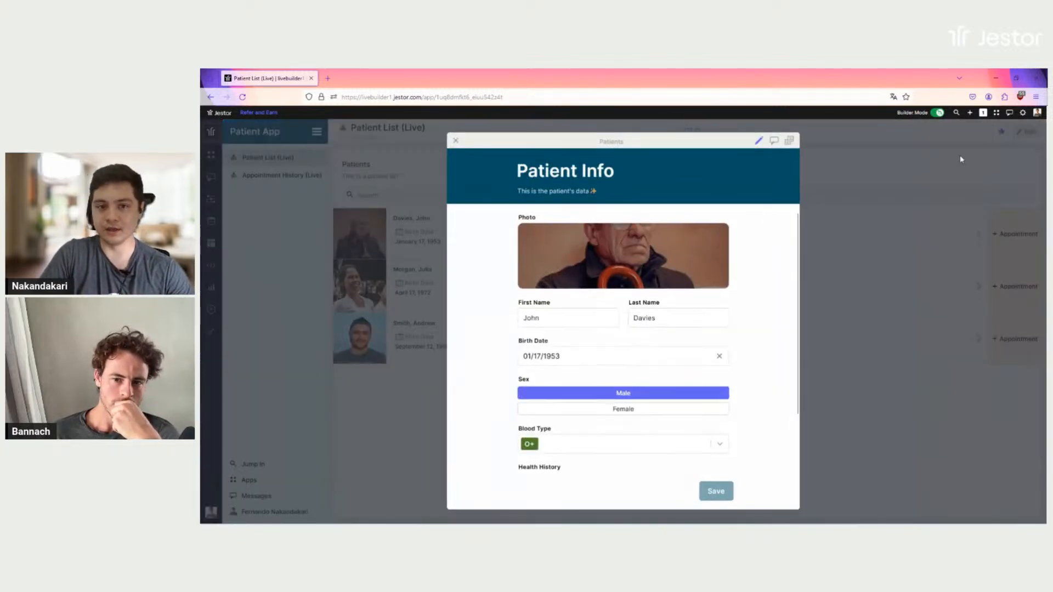
pyautogui.click(960, 156)
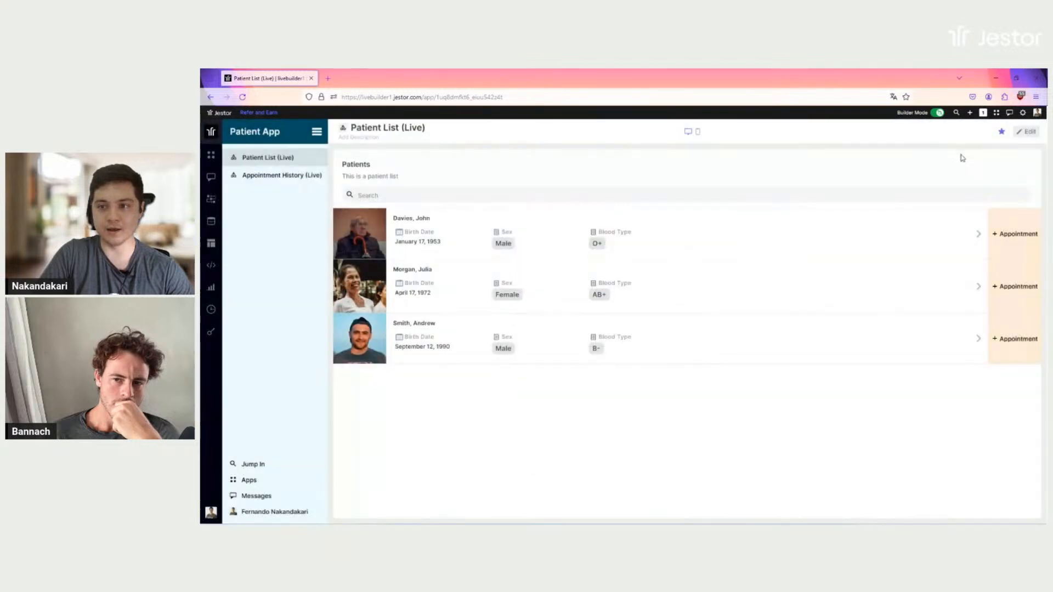
# - Add a Super Form block to the Patient List (Live) page and title it "New Patient"
pyautogui.click(211, 156)
pyautogui.click(245, 207)
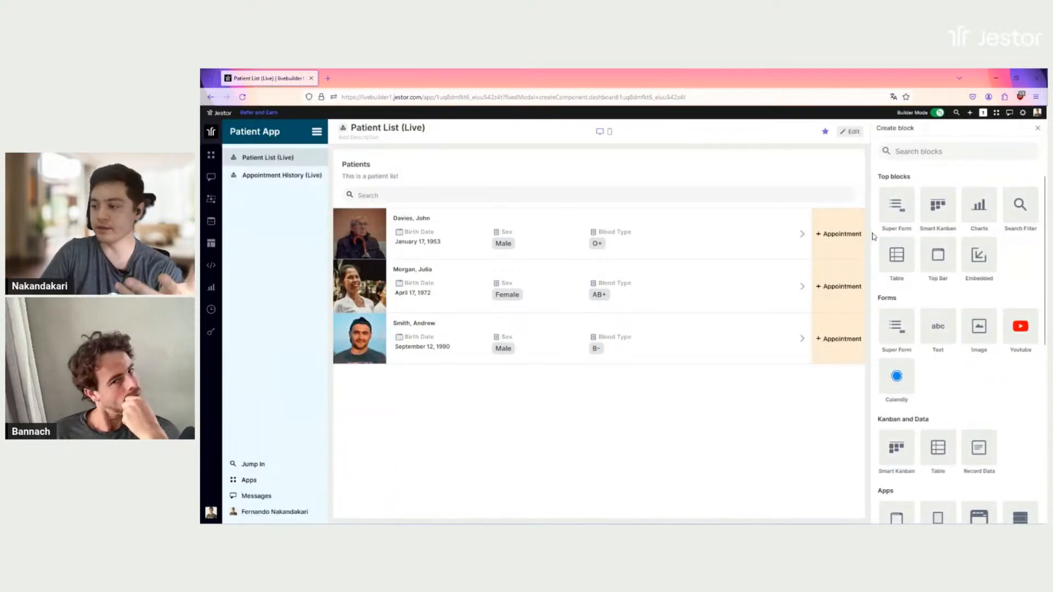
pyautogui.click(902, 207)
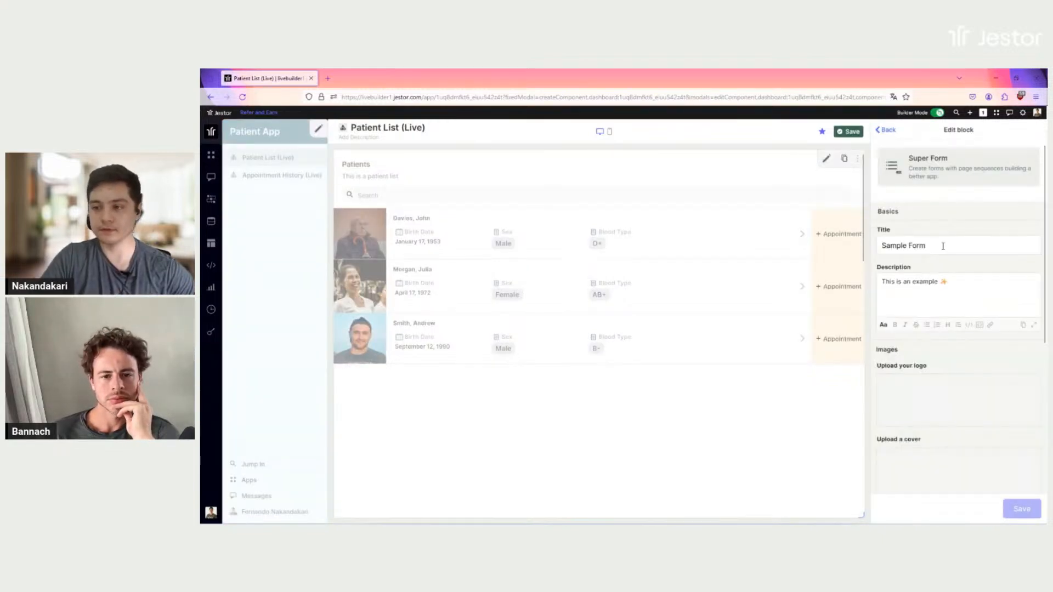
pyautogui.tripleClick(943, 246)
pyautogui.write('NEw')
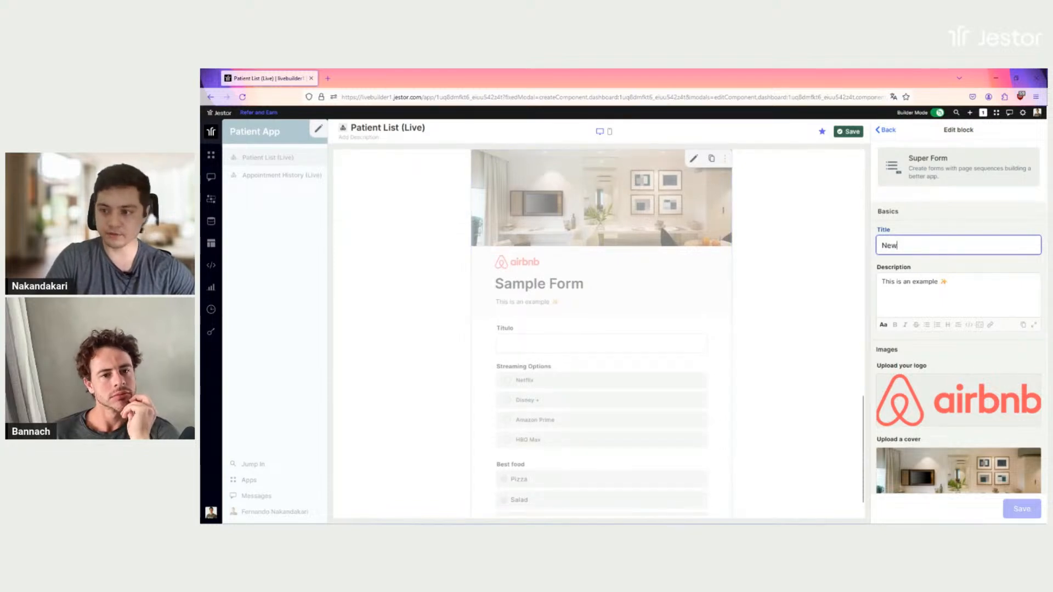
pyautogui.write(' Patient')
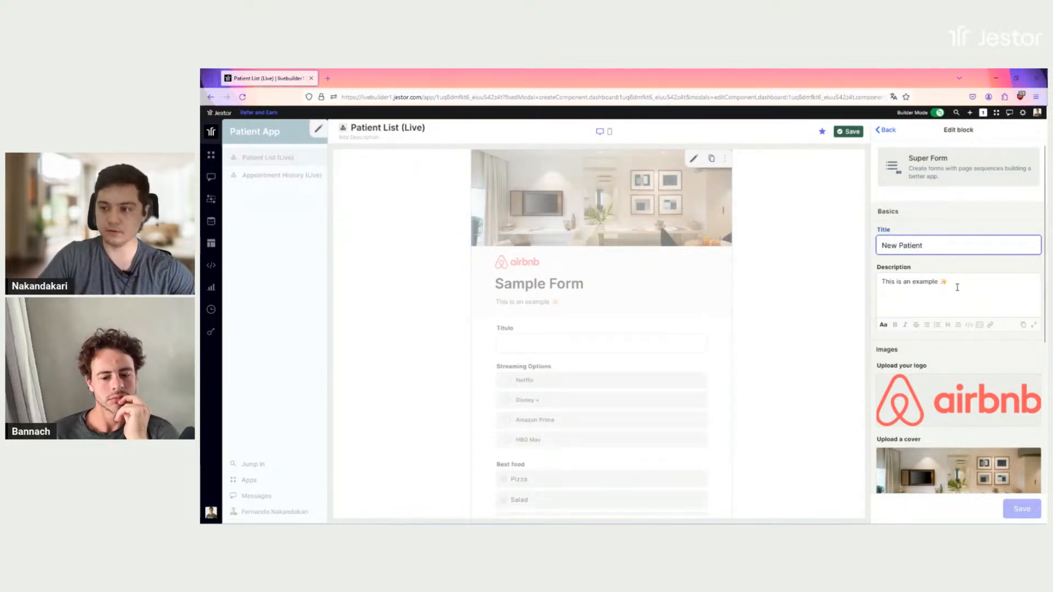
# - Replace the new form's sample description text with "Use this form to create a new patient"
pyautogui.moveTo(939, 282); pyautogui.dragTo(883, 278)
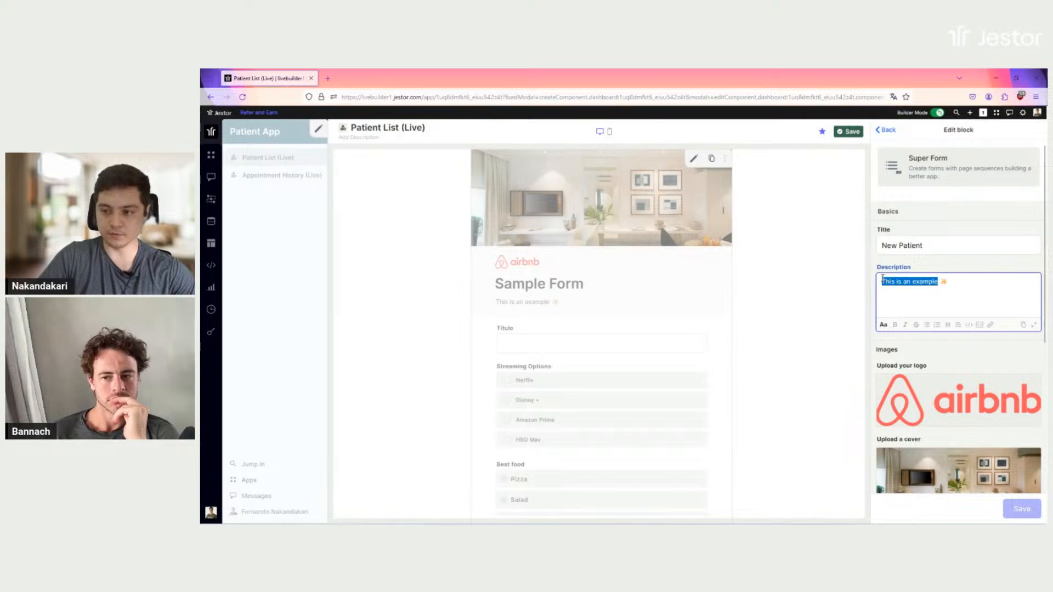
pyautogui.write('Use')
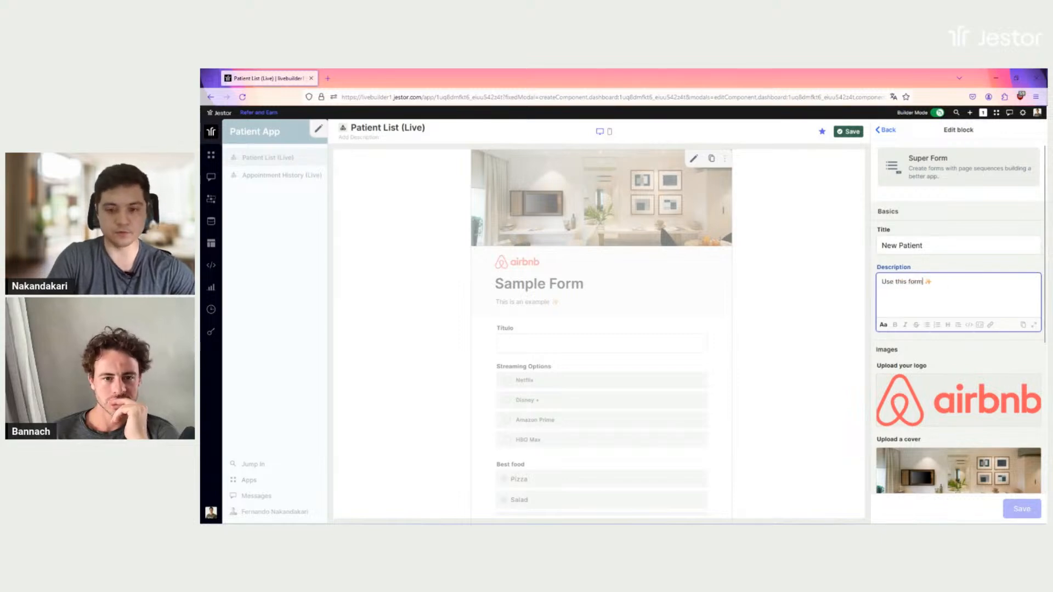
pyautogui.write(' this form to create a new patient')
pyautogui.scroll(2, 705, 331)
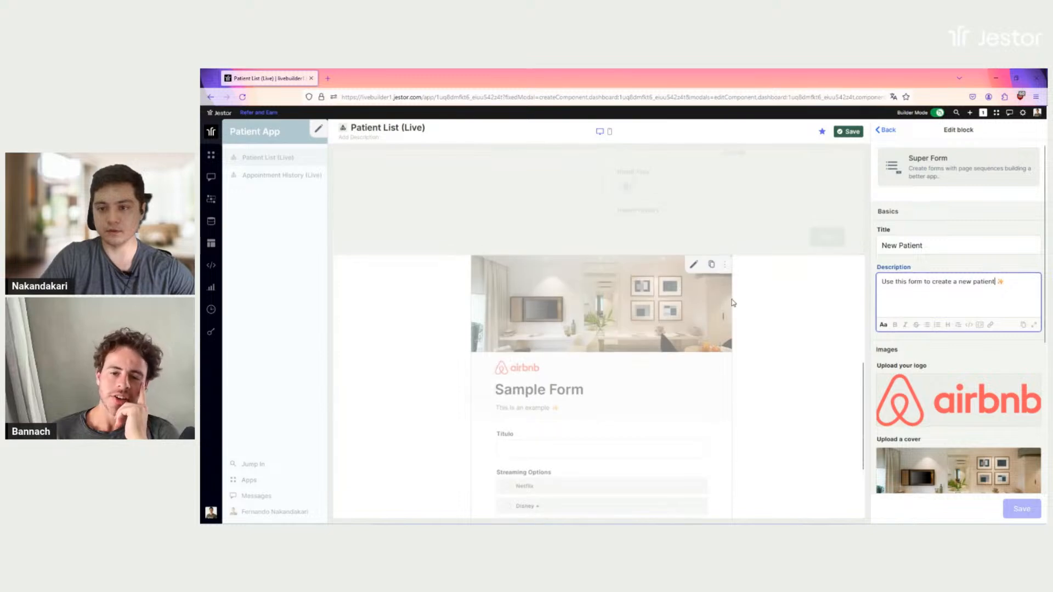
# - Remove the sample logo image from the New Patient form
pyautogui.scroll(-2, 734, 303)
pyautogui.scroll(-2, 973, 336)
pyautogui.click(1013, 280)
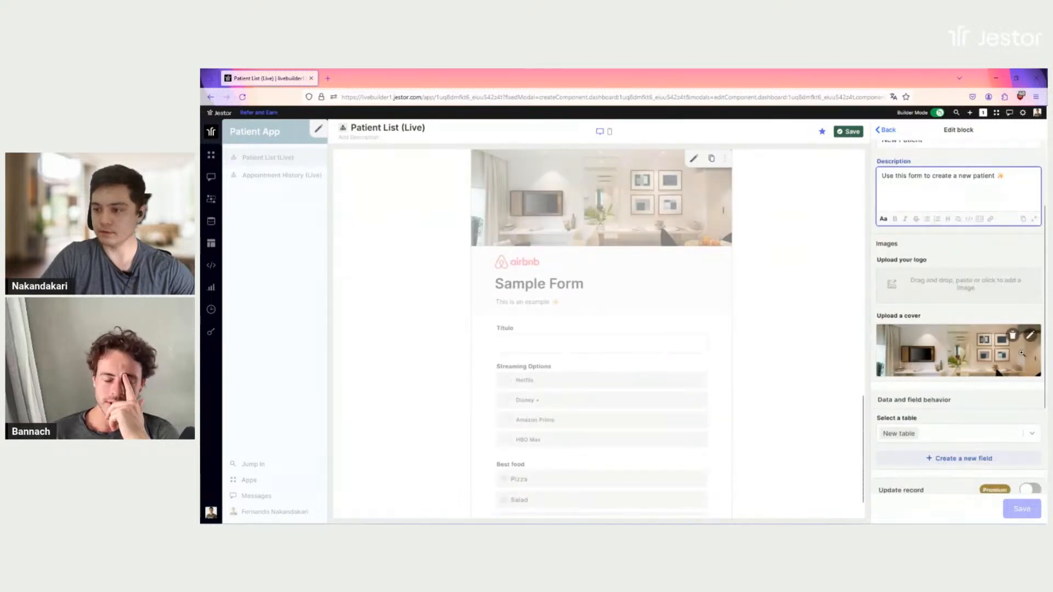
# - Remove the form's sample cover image and set both the button color and the title background color to dark teal
pyautogui.click(1013, 336)
pyautogui.scroll(-3, 1009, 330)
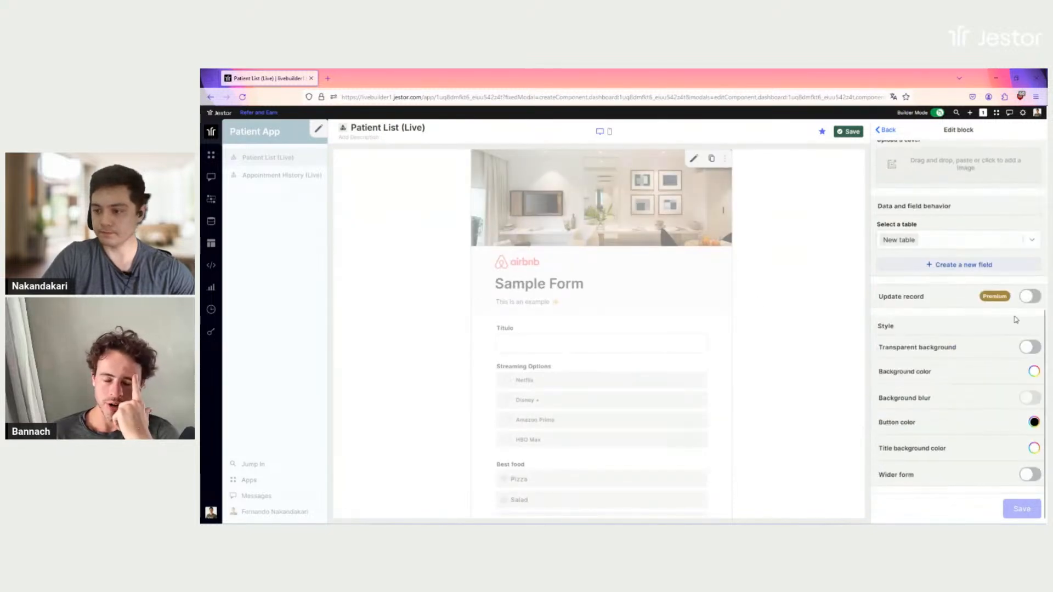
pyautogui.click(1034, 423)
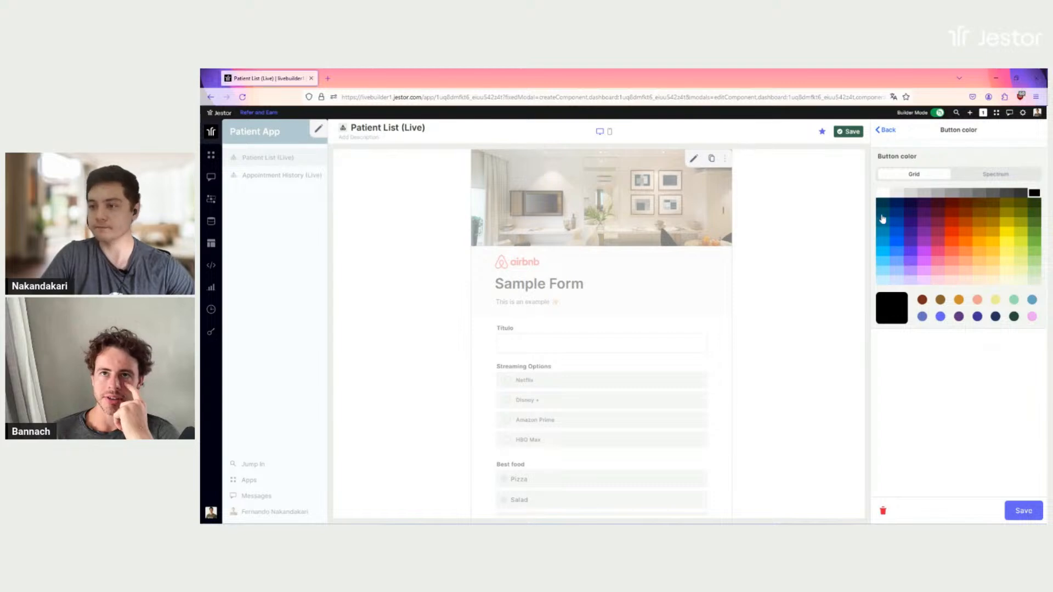
pyautogui.click(1023, 511)
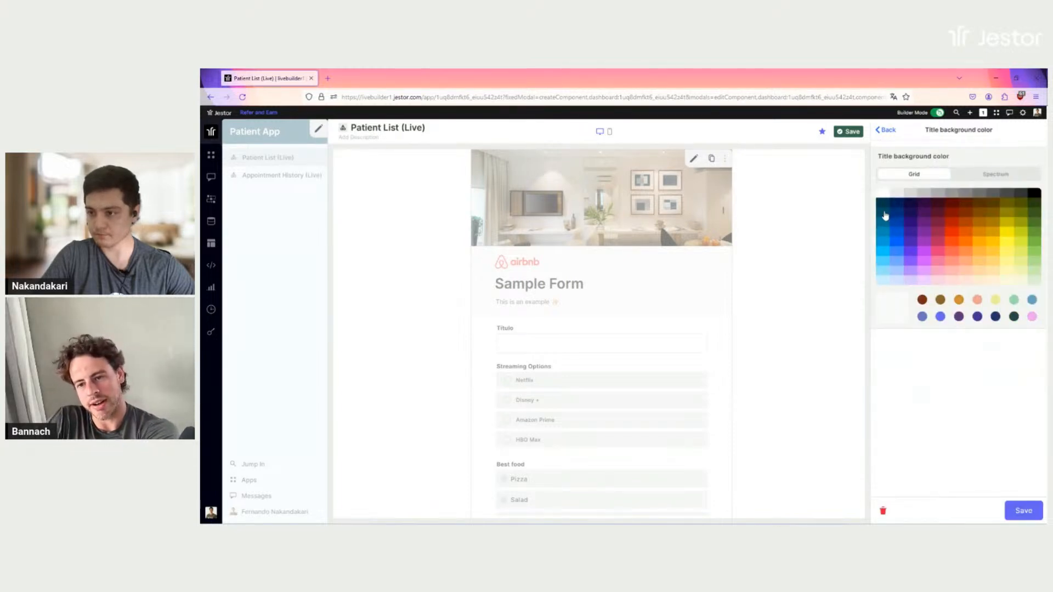
pyautogui.click(885, 215)
pyautogui.click(1024, 510)
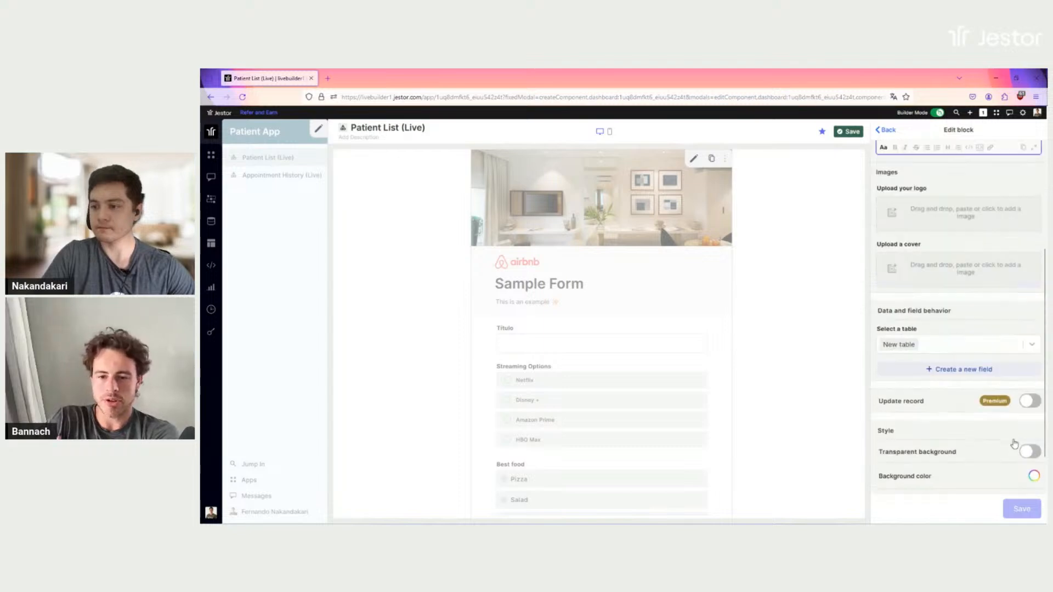
# - Set Patients as the data table for the New Patient form
pyautogui.click(944, 347)
pyautogui.write('pat')
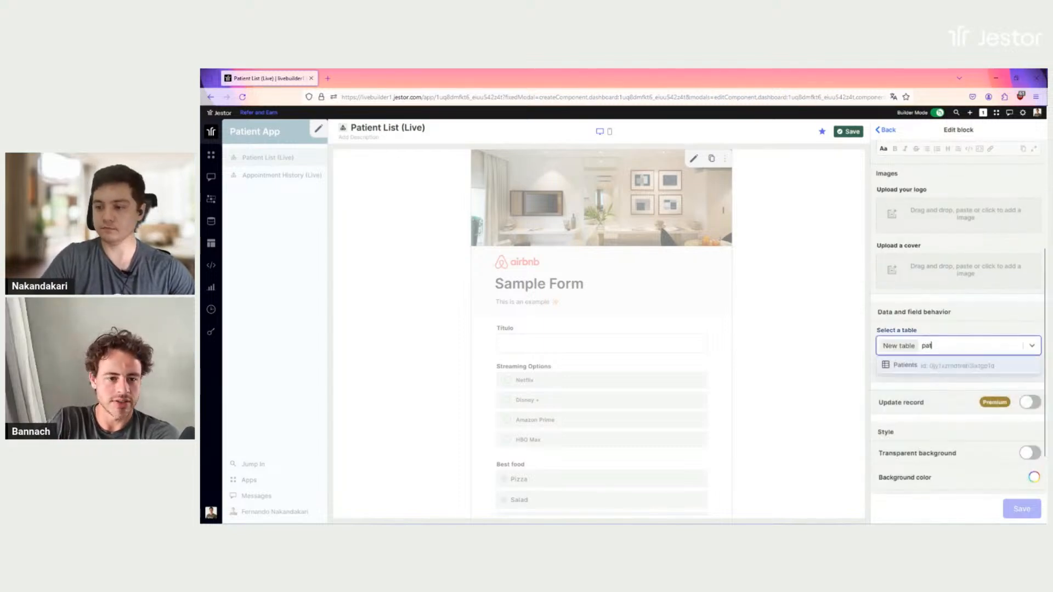
pyautogui.click(939, 368)
pyautogui.scroll(-2, 966, 329)
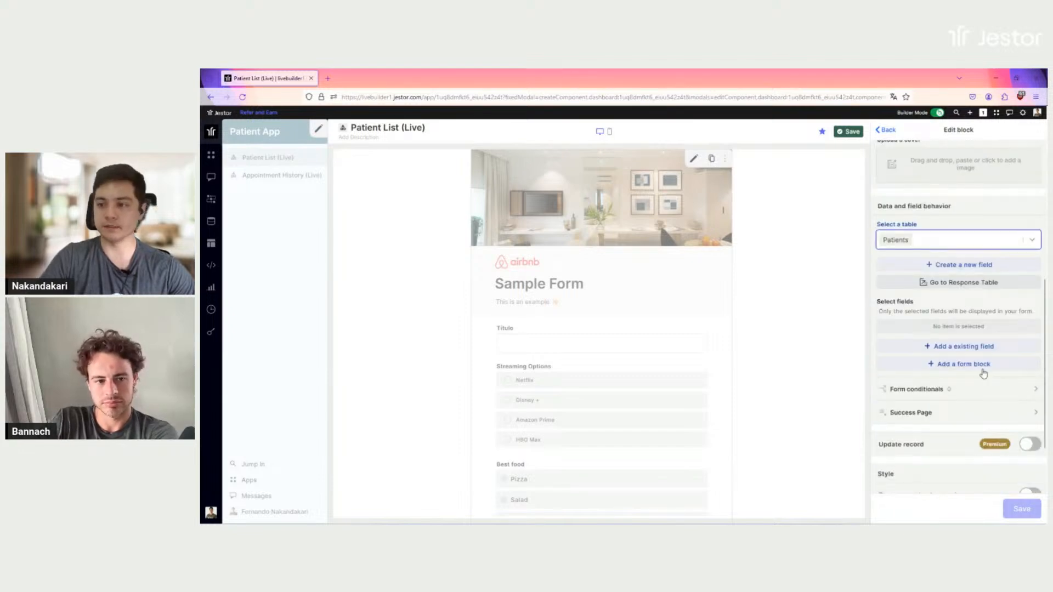
pyautogui.scroll(5, 984, 373)
pyautogui.scroll(-8, 993, 238)
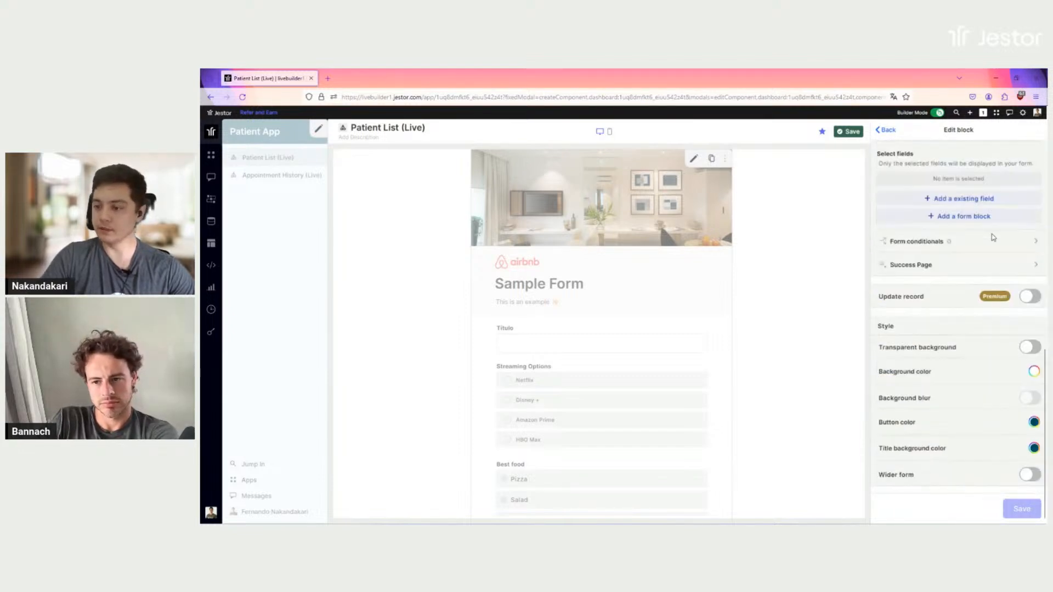
pyautogui.scroll(3, 992, 294)
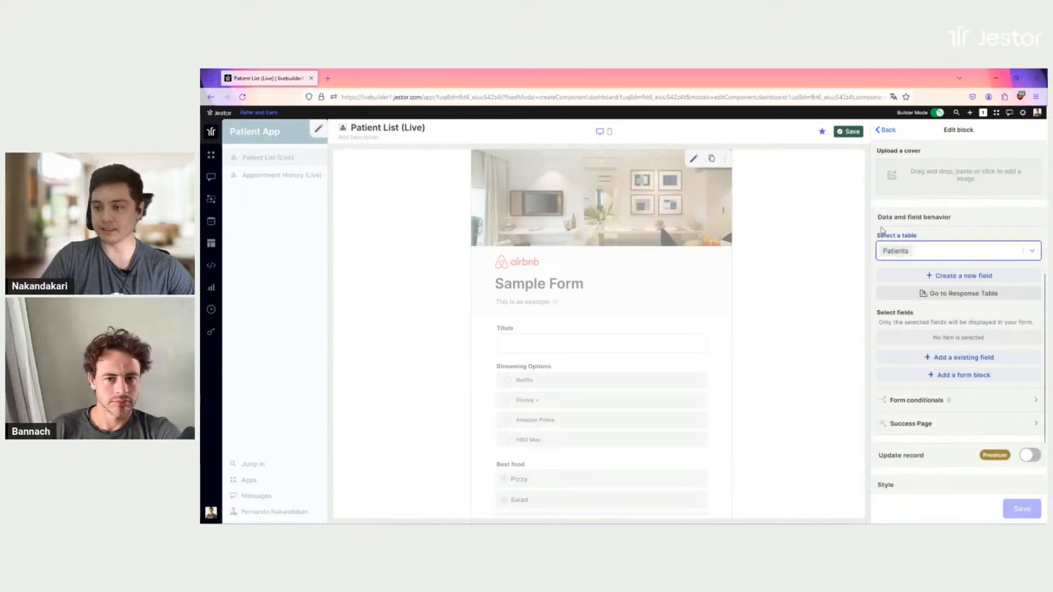
# - Add the existing fields First Name, Last Name and Photo to the form, and place Photo first
pyautogui.click(966, 366)
pyautogui.click(958, 377)
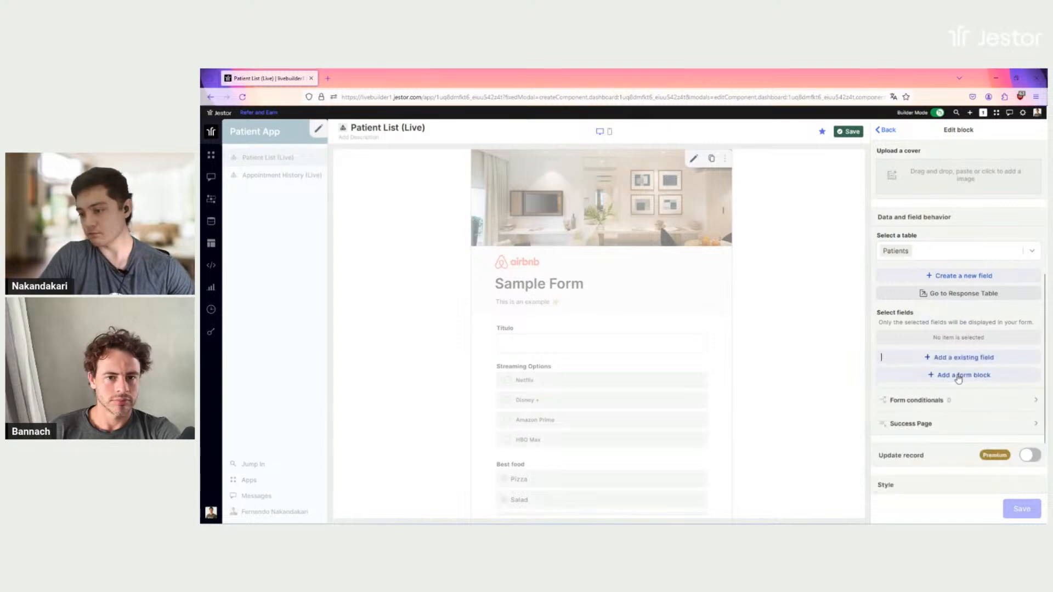
pyautogui.click(954, 361)
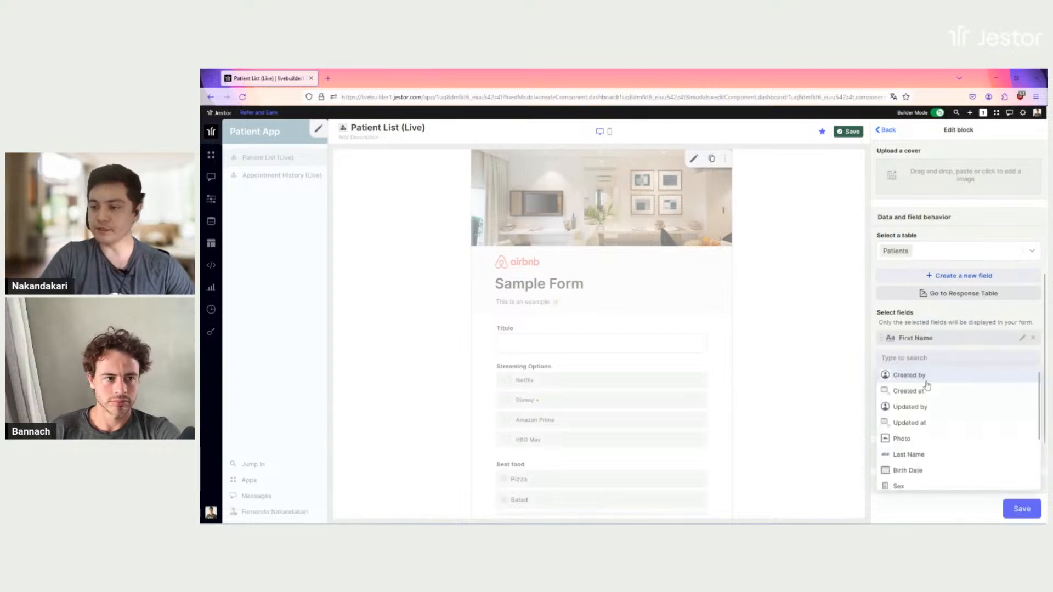
pyautogui.click(920, 456)
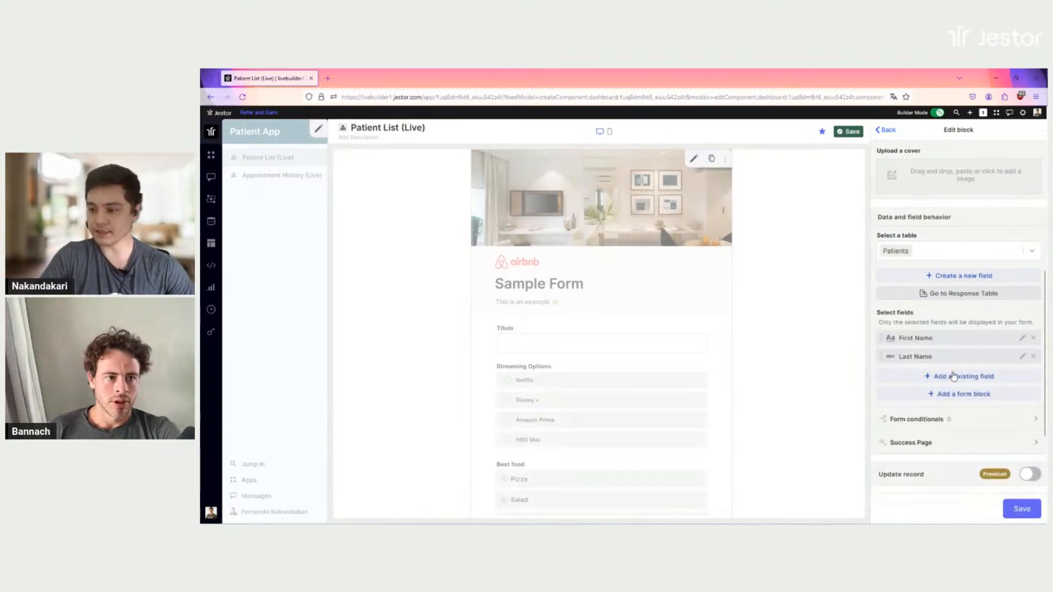
pyautogui.click(954, 376)
pyautogui.click(916, 457)
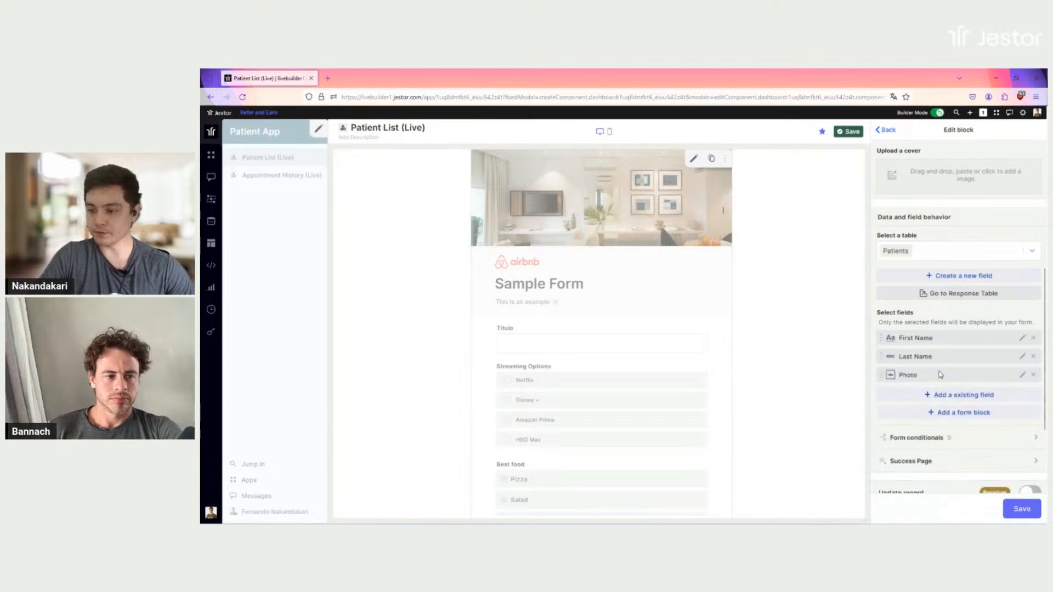
pyautogui.moveTo(937, 338); pyautogui.dragTo(939, 337)
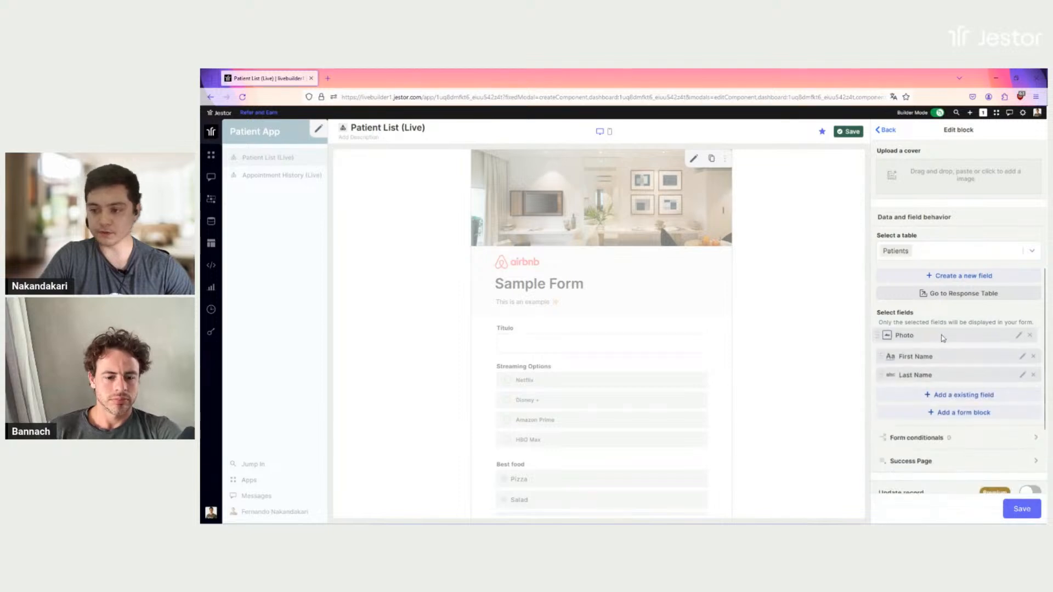
# - Add the existing fields Birth Date, Sex, Blood Type and Health History to the form, in that order
pyautogui.click(957, 398)
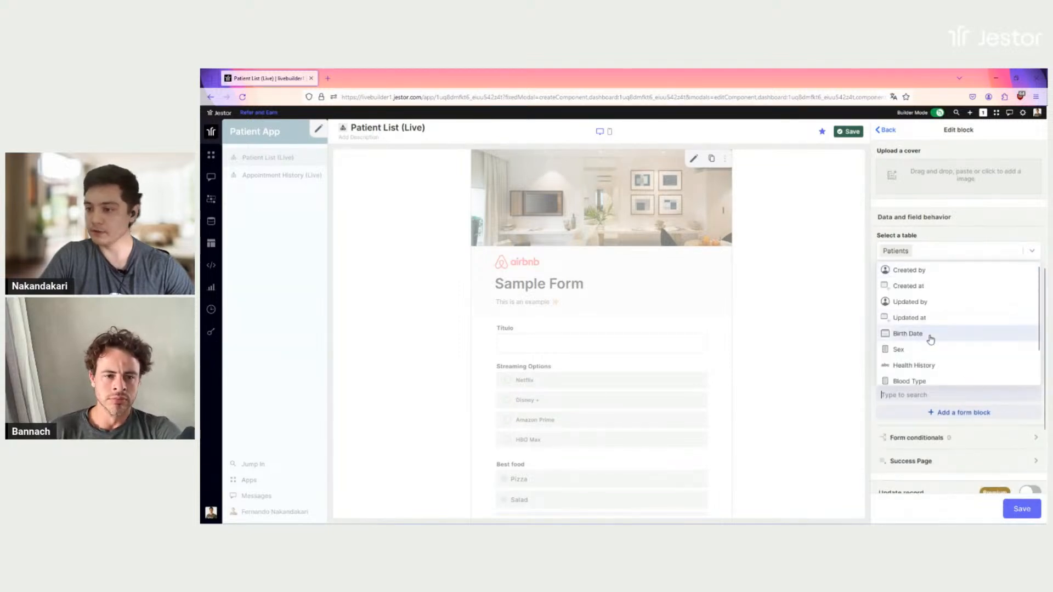
pyautogui.click(932, 336)
pyautogui.click(954, 413)
pyautogui.click(935, 357)
pyautogui.click(950, 433)
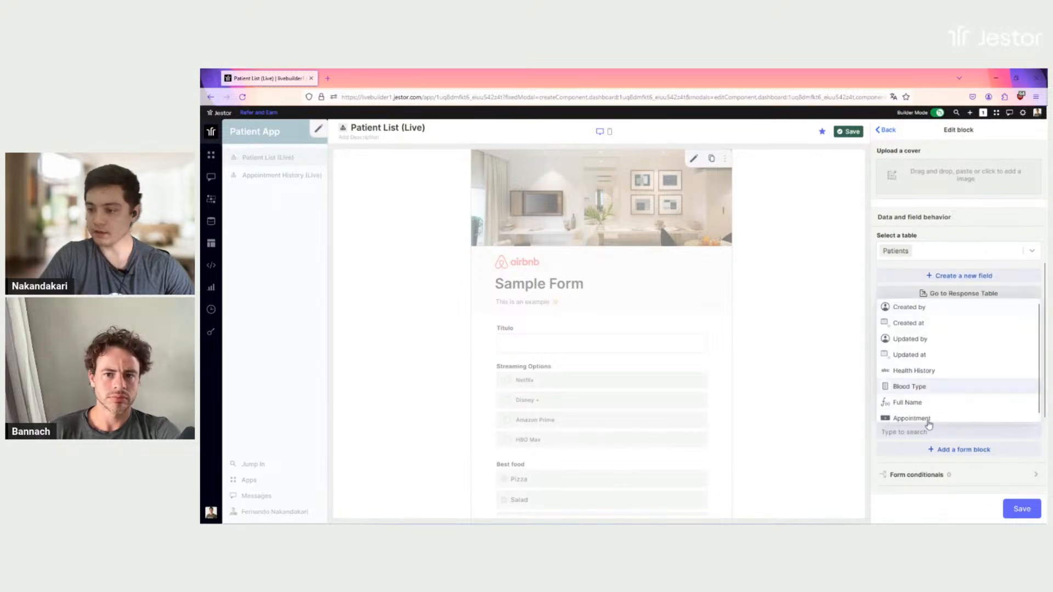
pyautogui.click(923, 384)
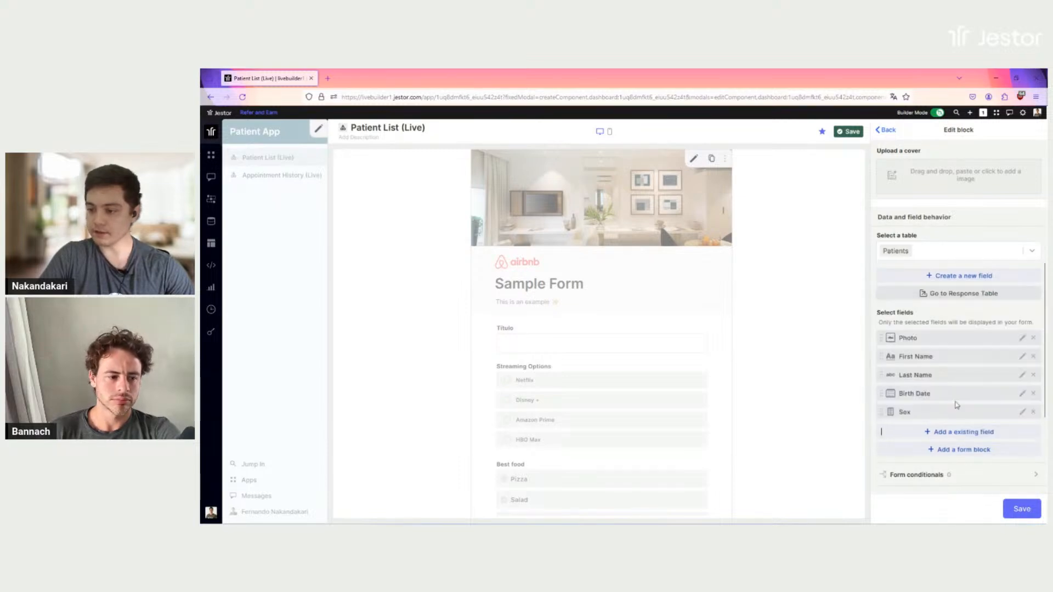
pyautogui.click(954, 448)
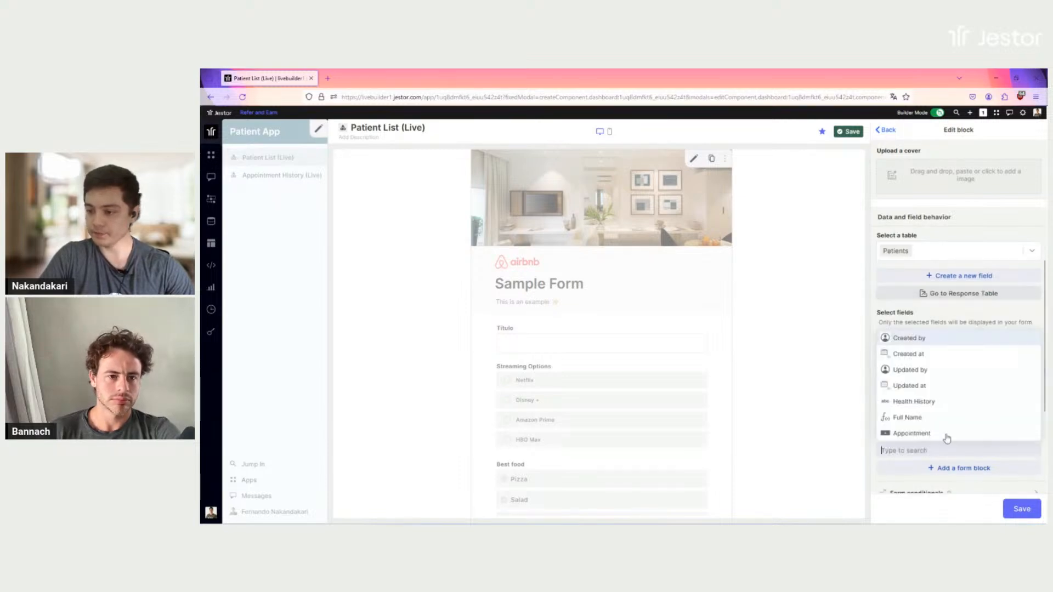
pyautogui.click(937, 404)
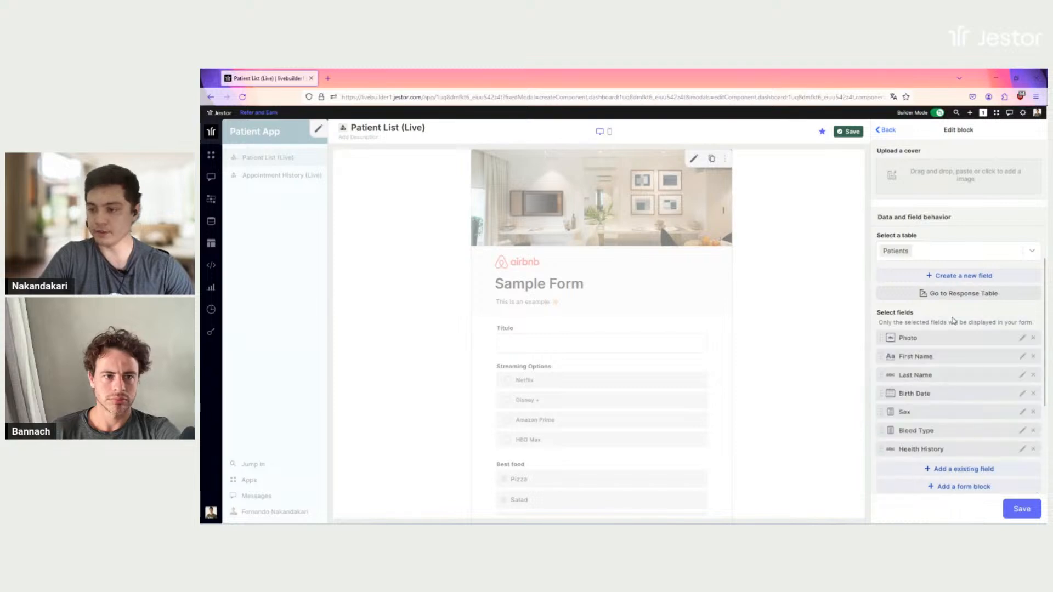
# - Make the First Name, Last Name and Birth Date fields required in the form
pyautogui.click(1022, 358)
pyautogui.click(1034, 314)
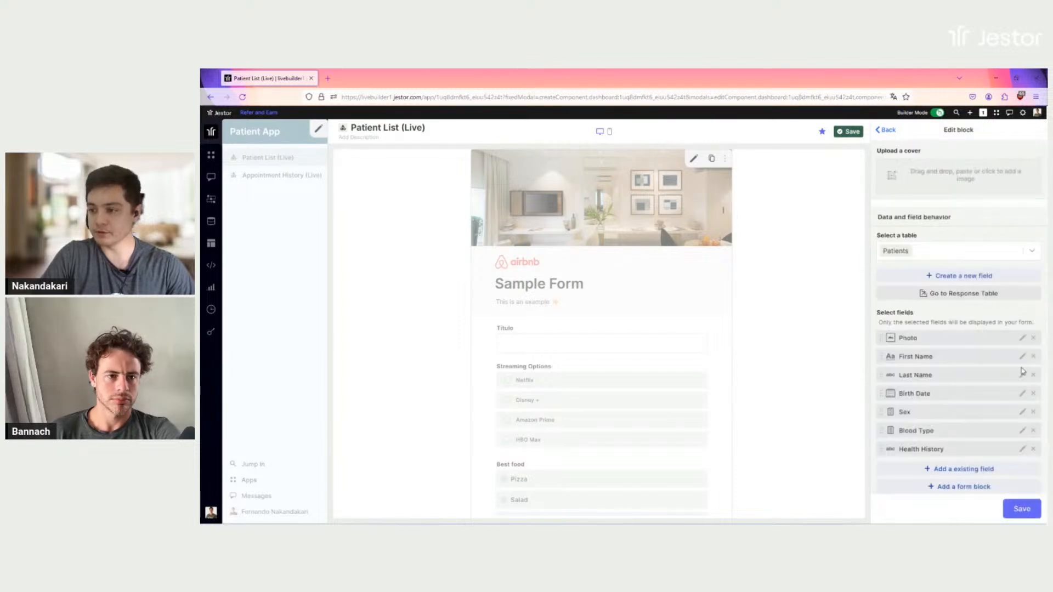
pyautogui.click(1023, 375)
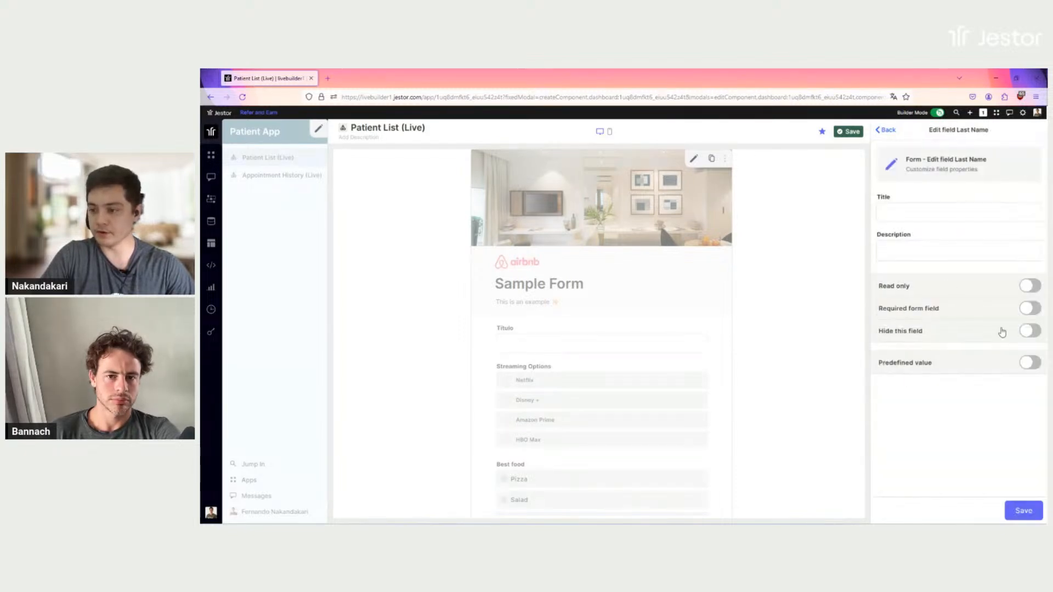
pyautogui.click(1034, 311)
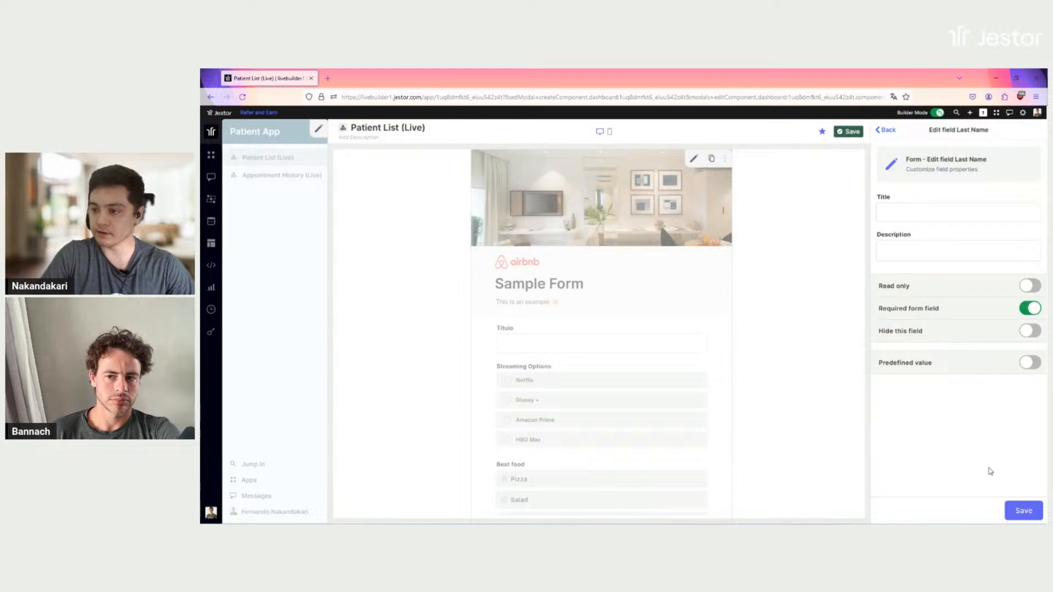
pyautogui.click(1029, 514)
pyautogui.scroll(-1, 1021, 373)
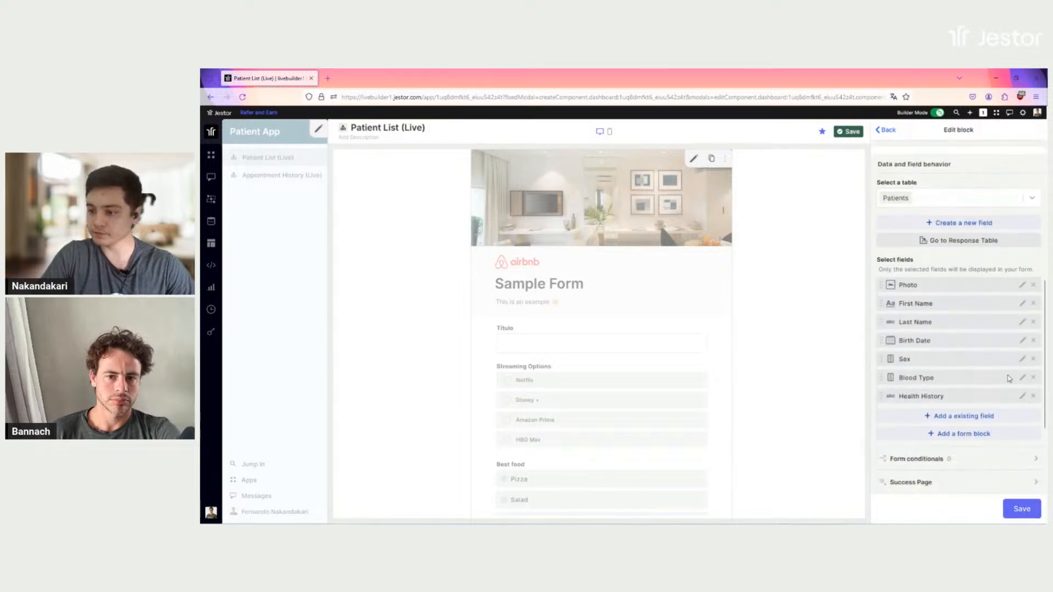
pyautogui.click(1023, 341)
pyautogui.click(1029, 310)
pyautogui.click(1028, 513)
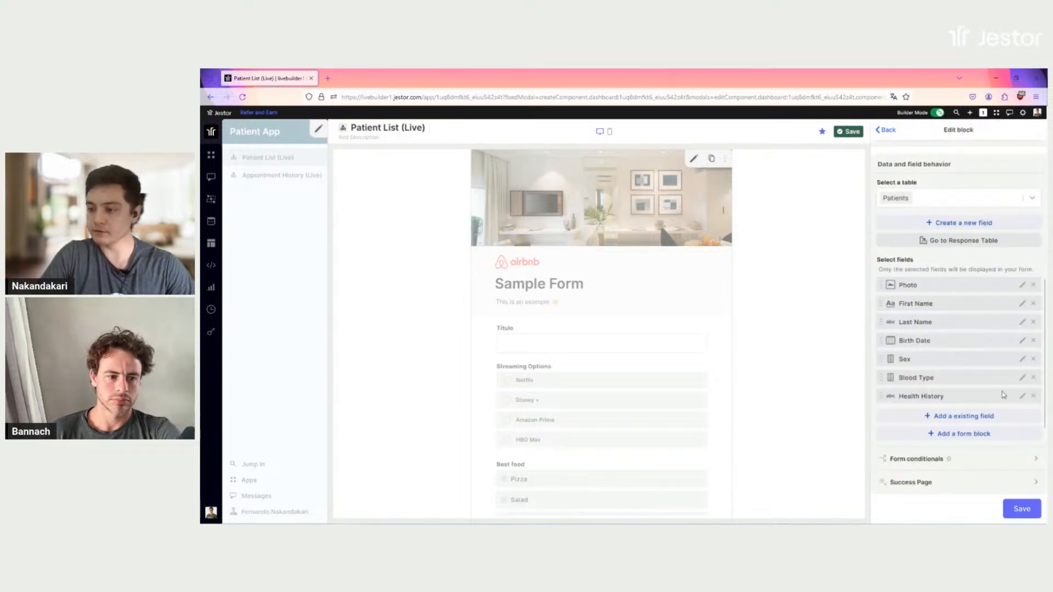
# - Make the Sex field required and set its view style to Button like
pyautogui.click(1023, 359)
pyautogui.click(1032, 403)
pyautogui.click(971, 320)
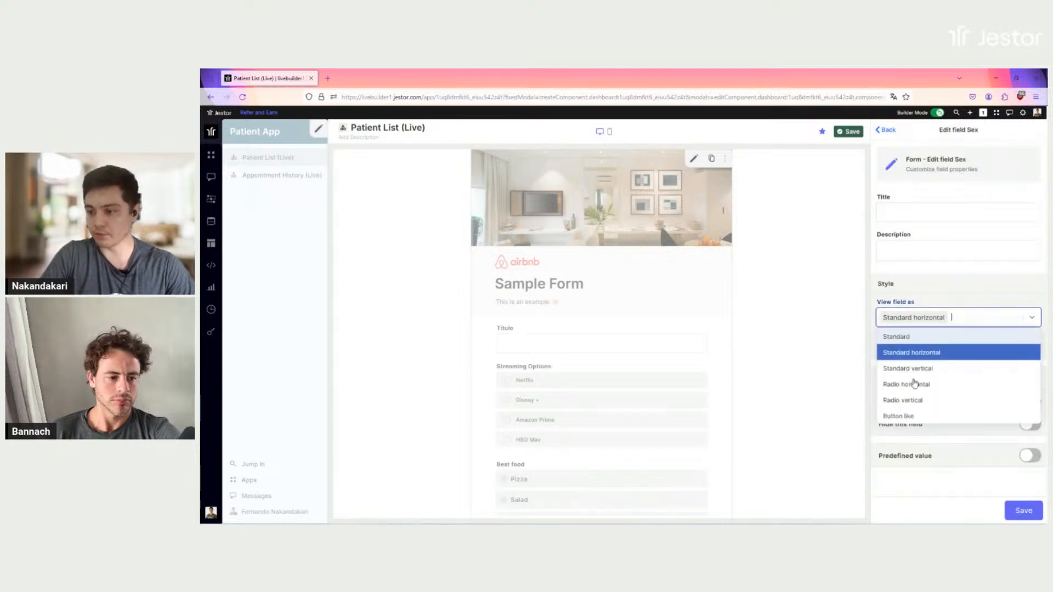
pyautogui.click(906, 416)
pyautogui.click(1021, 512)
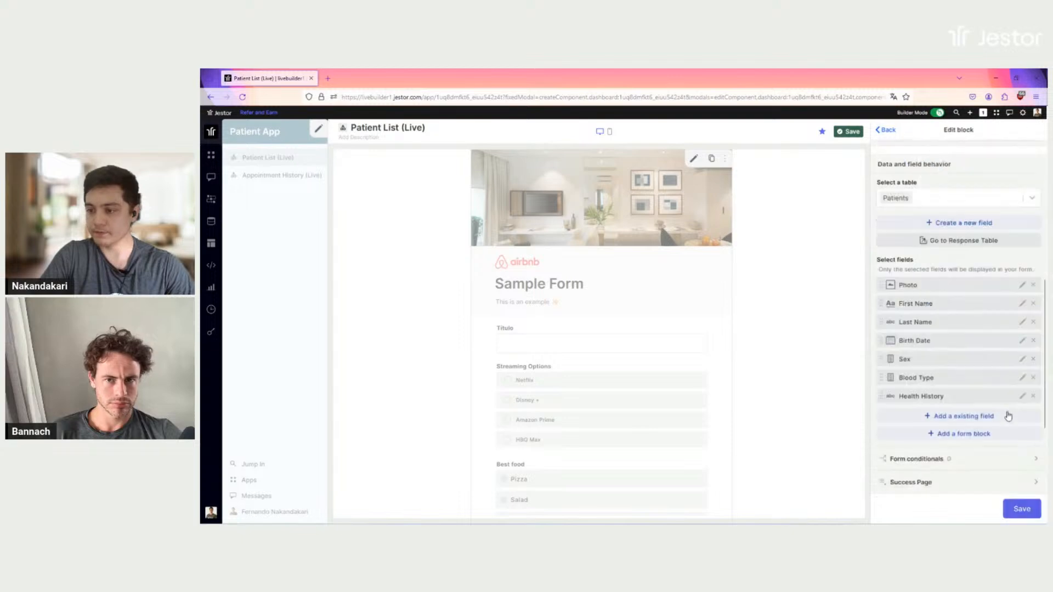
# - Make the Blood Type field required and set its view style to Standard
pyautogui.click(1023, 378)
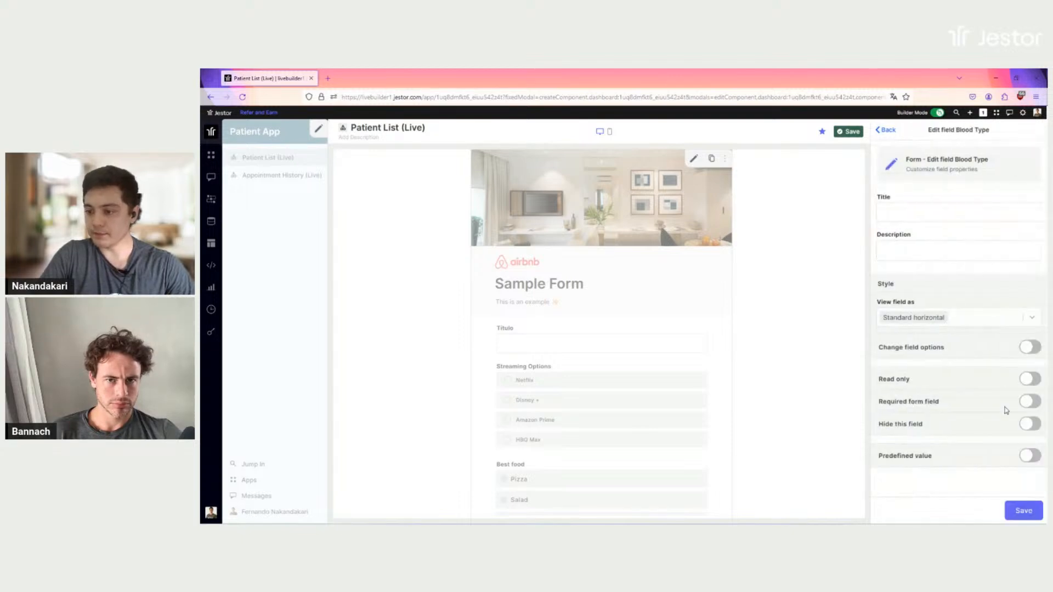
pyautogui.click(1030, 402)
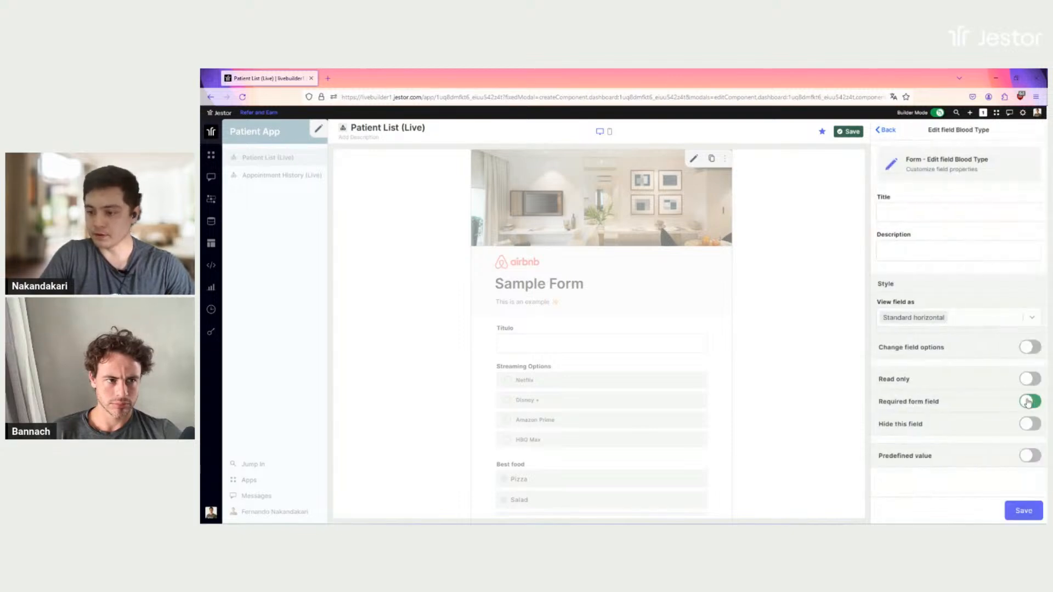
pyautogui.click(982, 326)
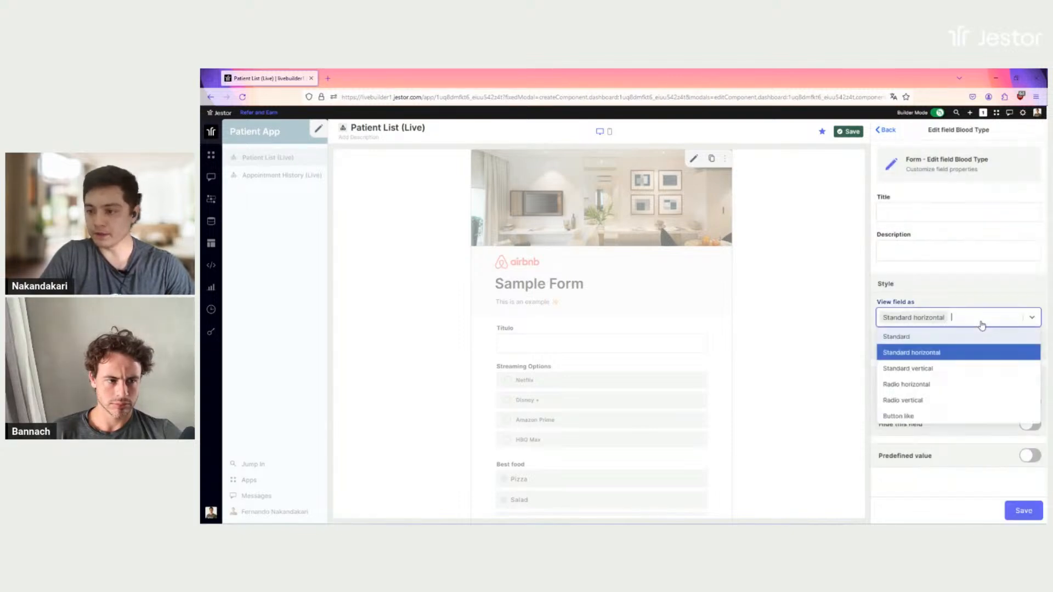
pyautogui.click(925, 337)
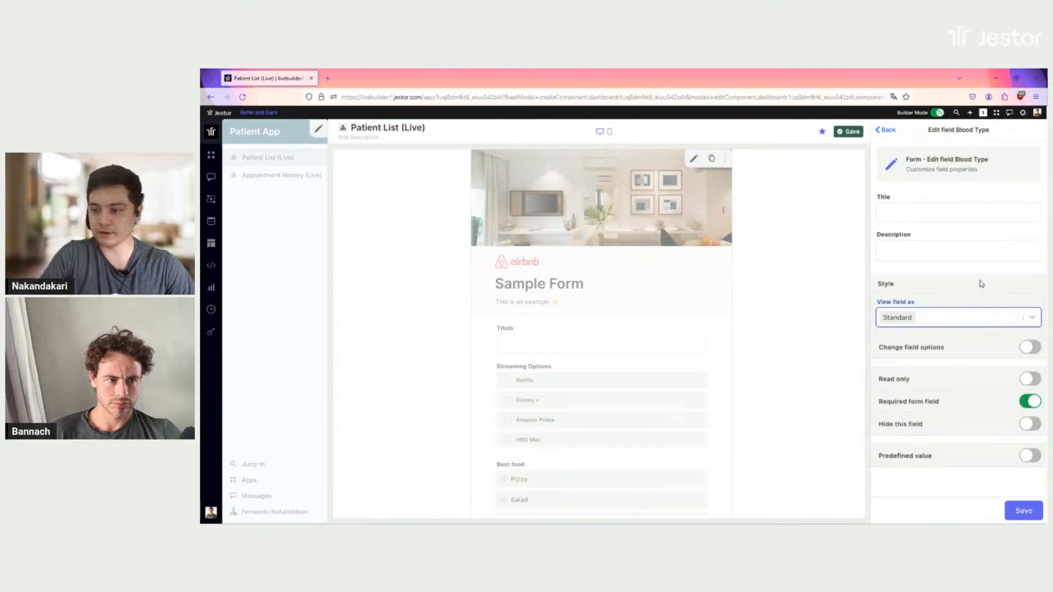
pyautogui.click(1034, 513)
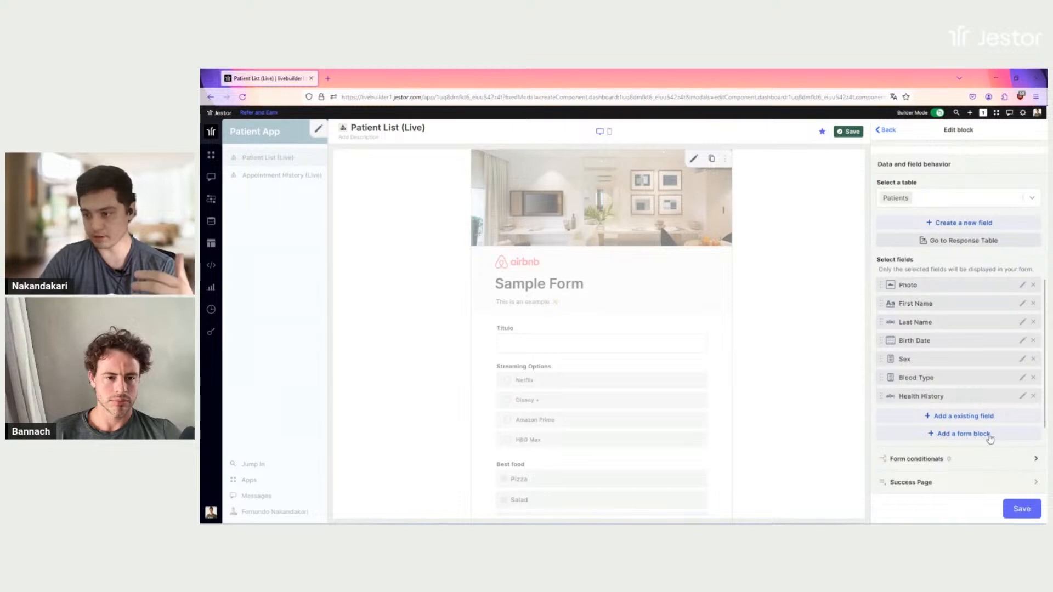
# - Add an Inline form block, wrap it around First Name and Last Name, and save the New Patient form
pyautogui.scroll(-3, 987, 434)
pyautogui.scroll(2, 988, 435)
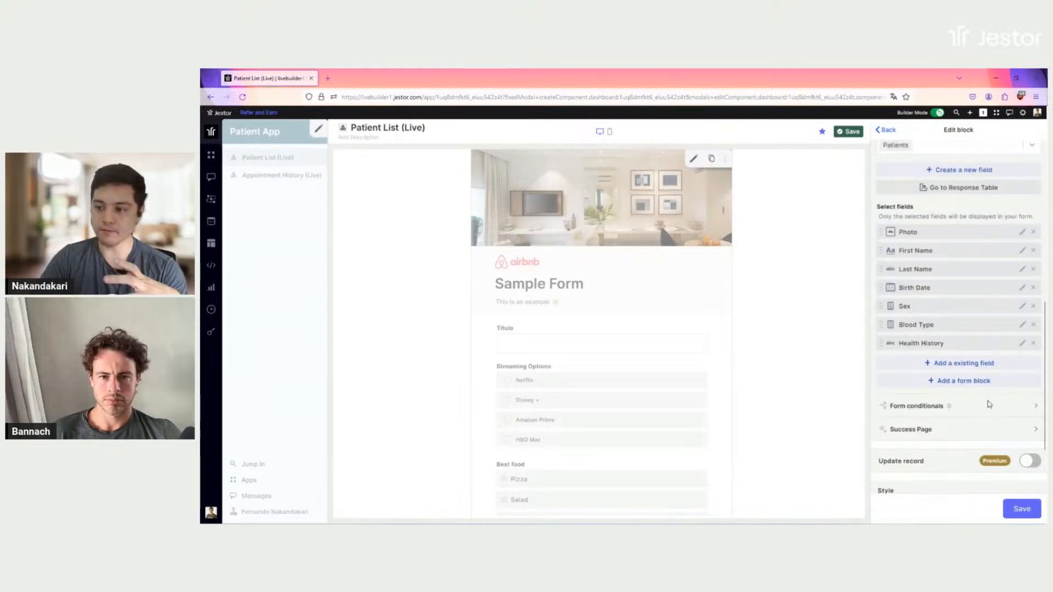
pyautogui.click(971, 382)
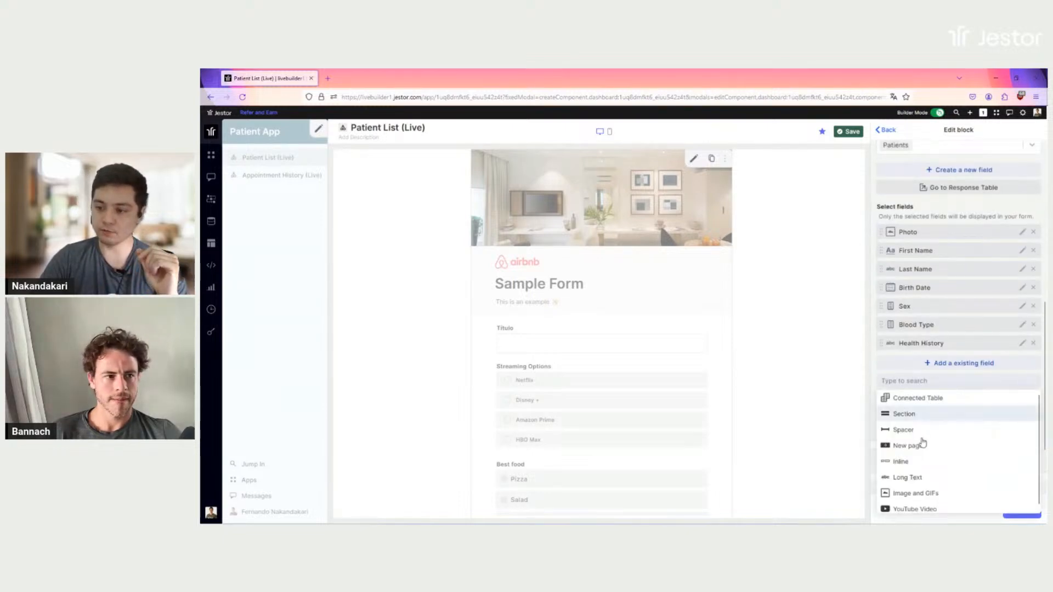
pyautogui.click(899, 461)
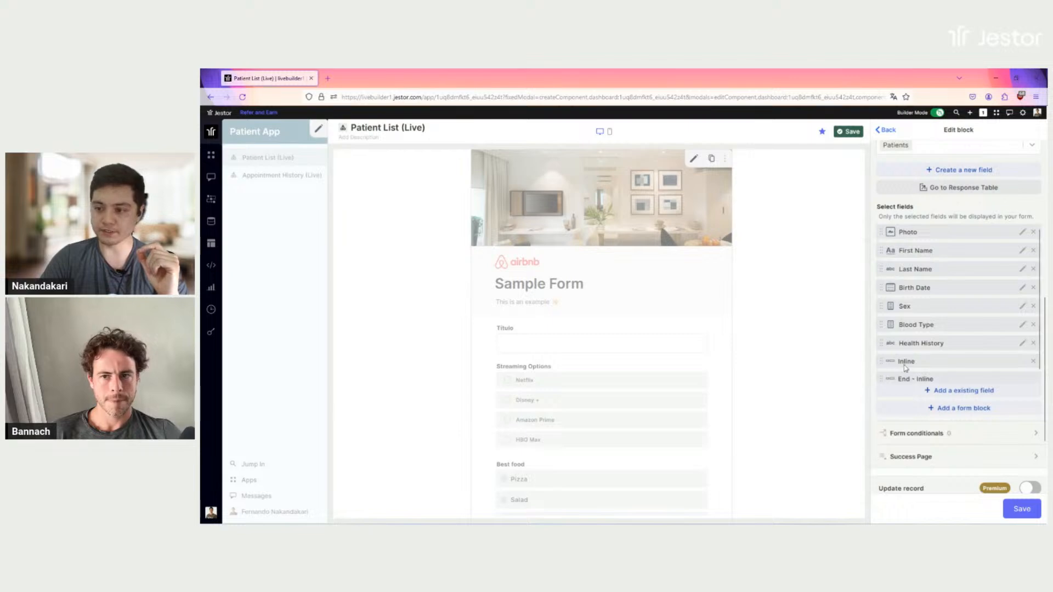
pyautogui.moveTo(906, 361); pyautogui.dragTo(915, 250)
pyautogui.moveTo(913, 378); pyautogui.dragTo(923, 306)
pyautogui.scroll(-2, 956, 380)
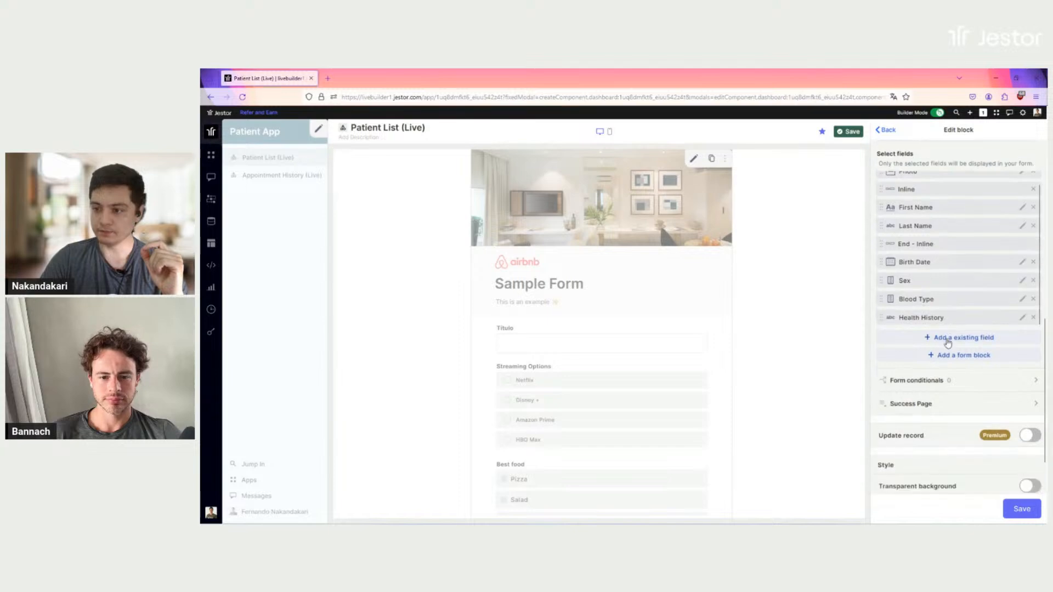
pyautogui.click(1025, 516)
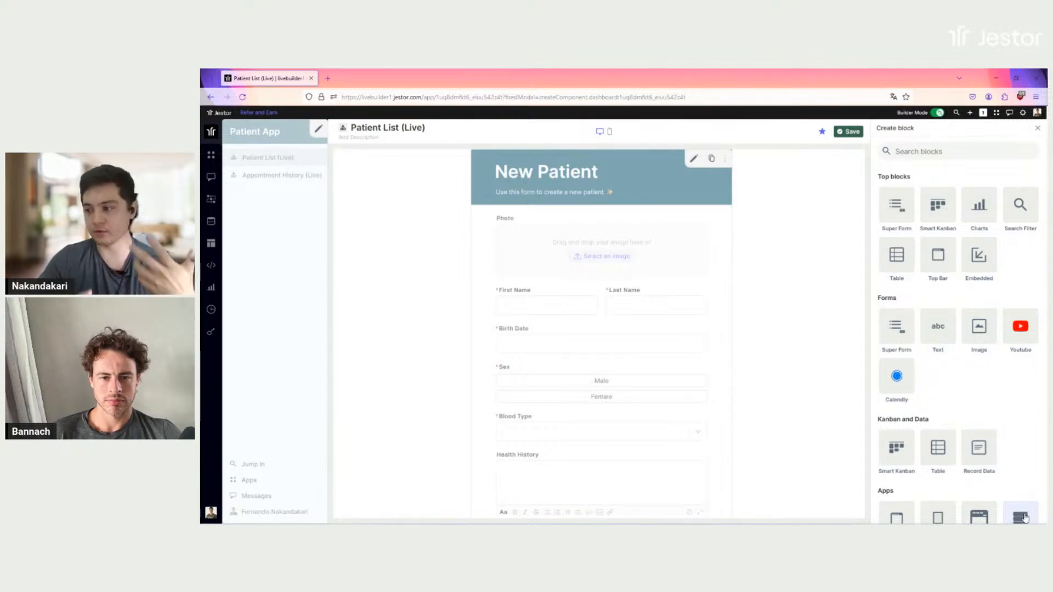
# - Check the New Patient form on the Patient List (Live) page, save the page layout and close the block library
pyautogui.scroll(2, 708, 348)
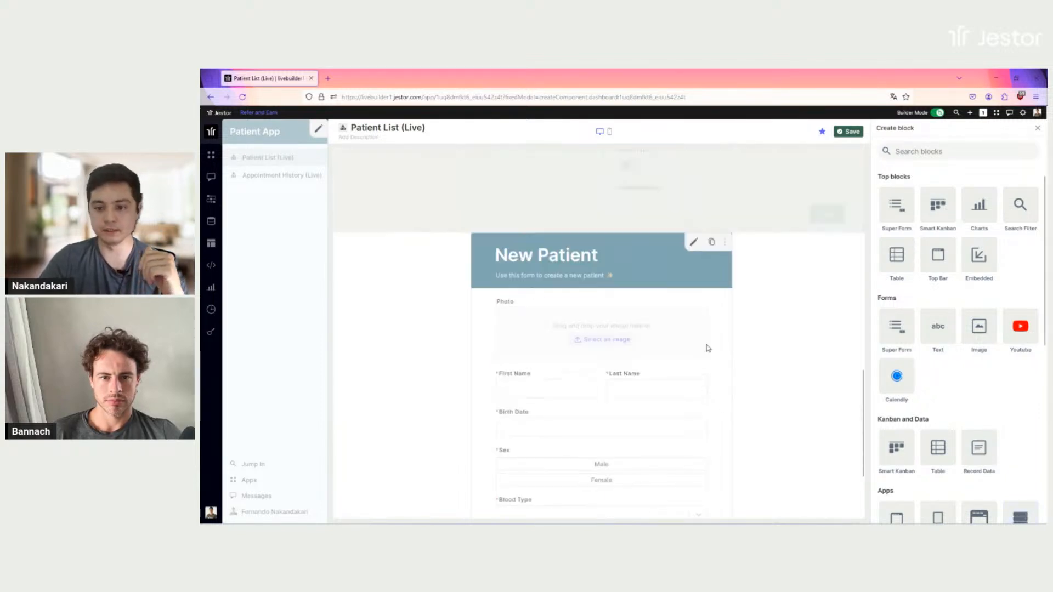
pyautogui.scroll(-3, 708, 349)
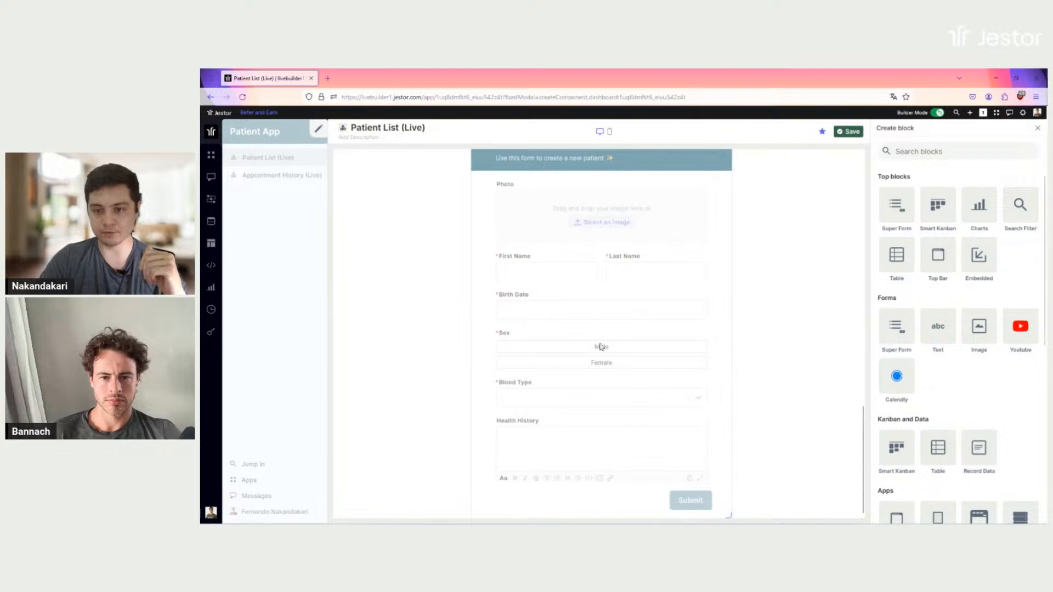
pyautogui.scroll(3, 644, 306)
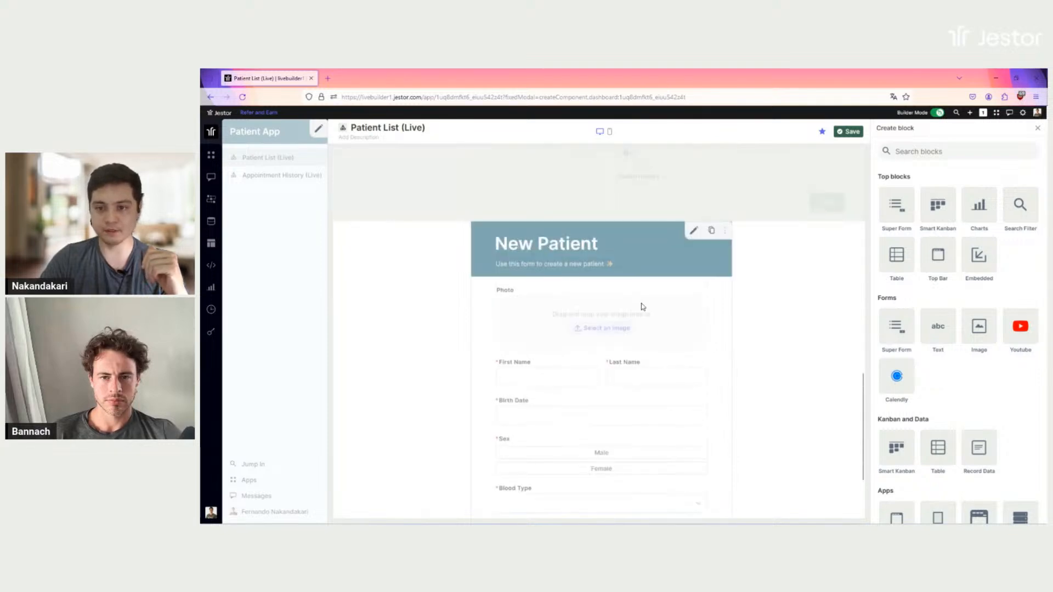
pyautogui.click(849, 133)
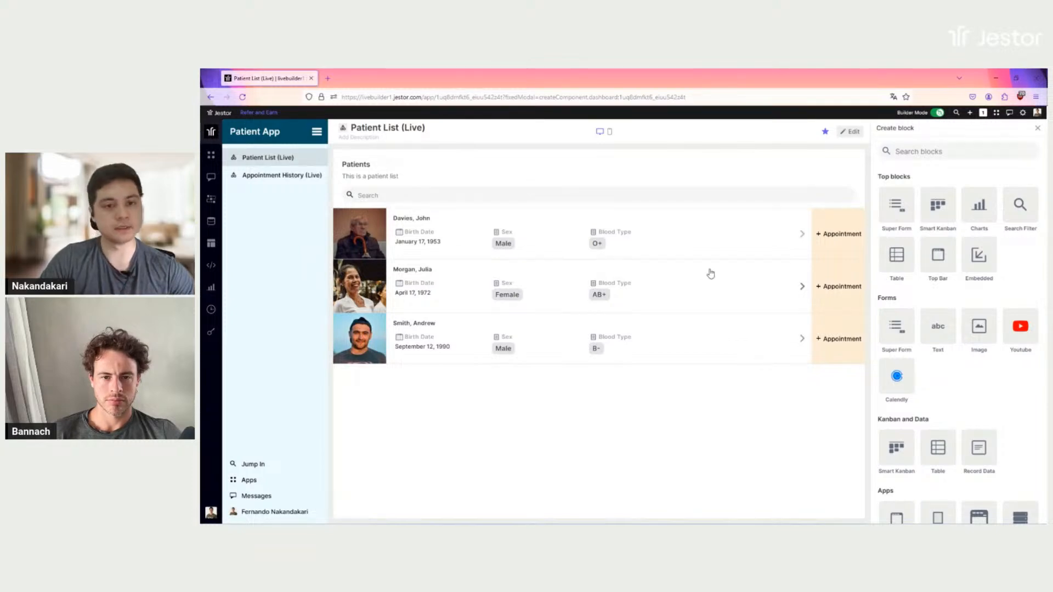
pyautogui.click(1037, 128)
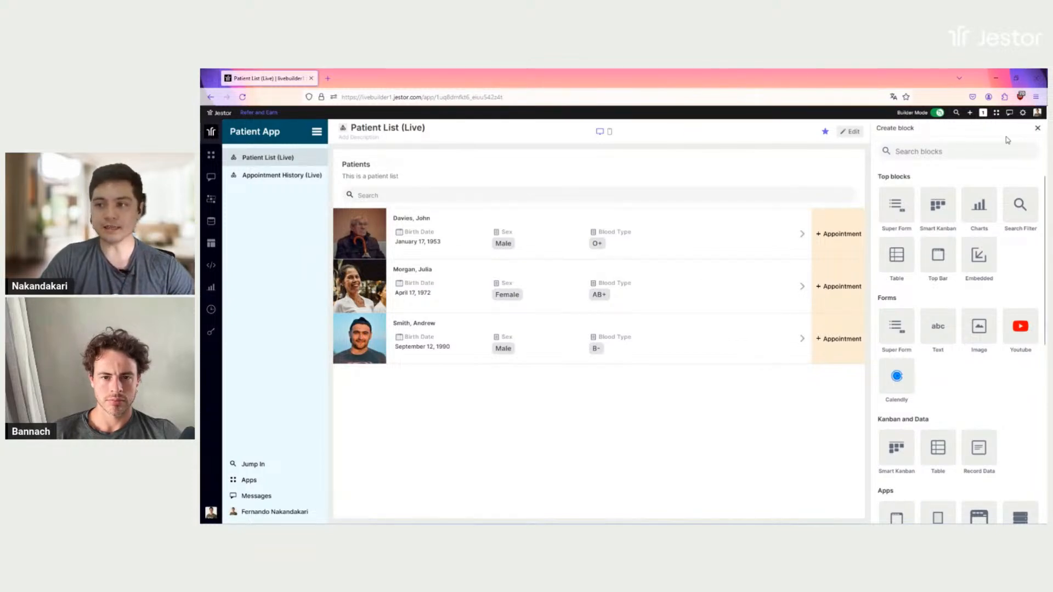
# - Add a Title Bar block to the Patient List (Live) page and set its bar color to dark blue
pyautogui.moveTo(219, 179)
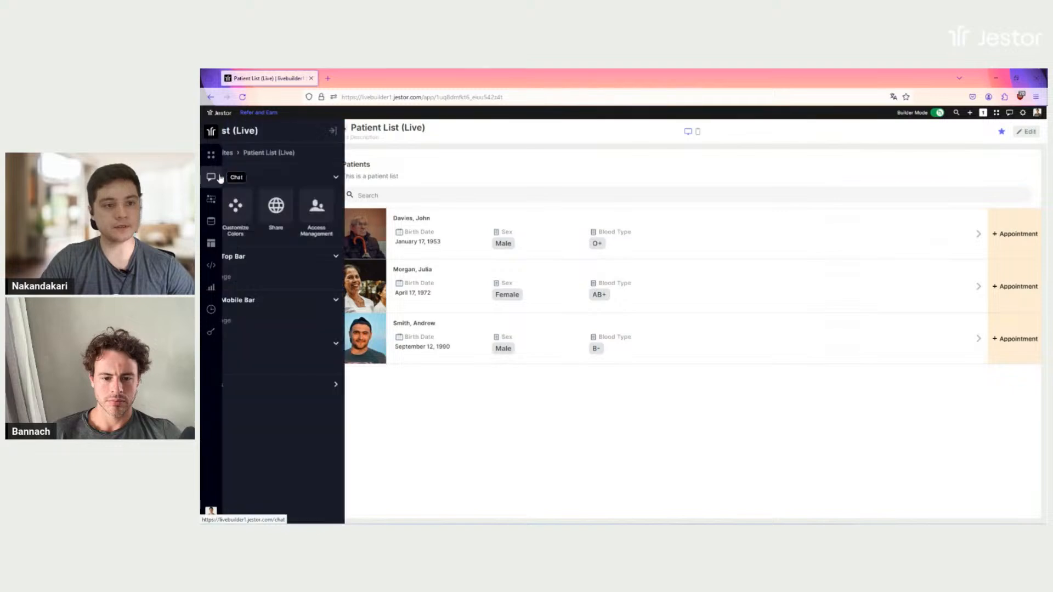
pyautogui.click(253, 214)
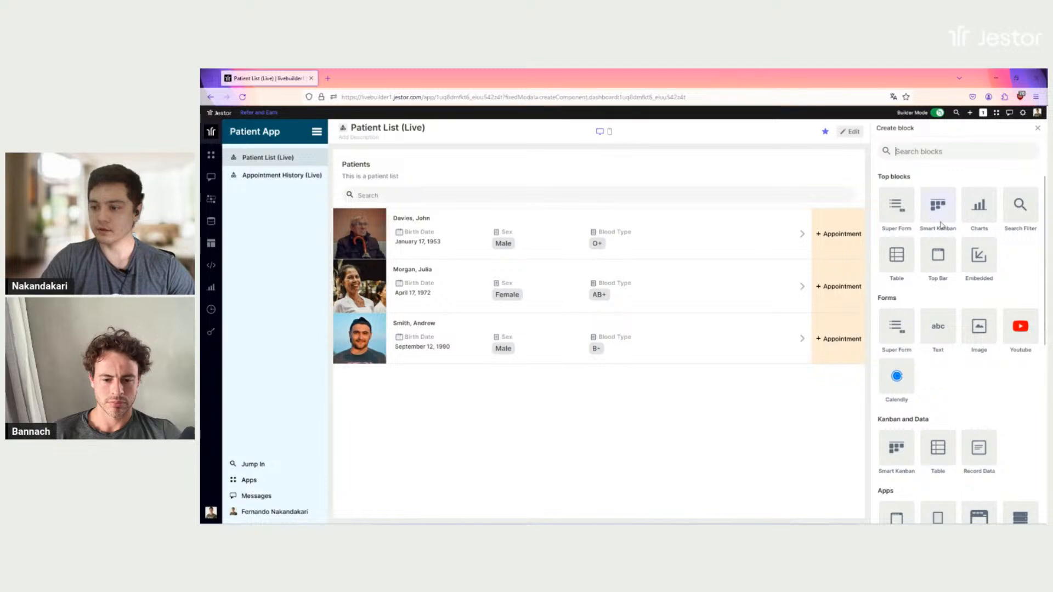
pyautogui.scroll(-3, 970, 248)
pyautogui.scroll(3, 986, 327)
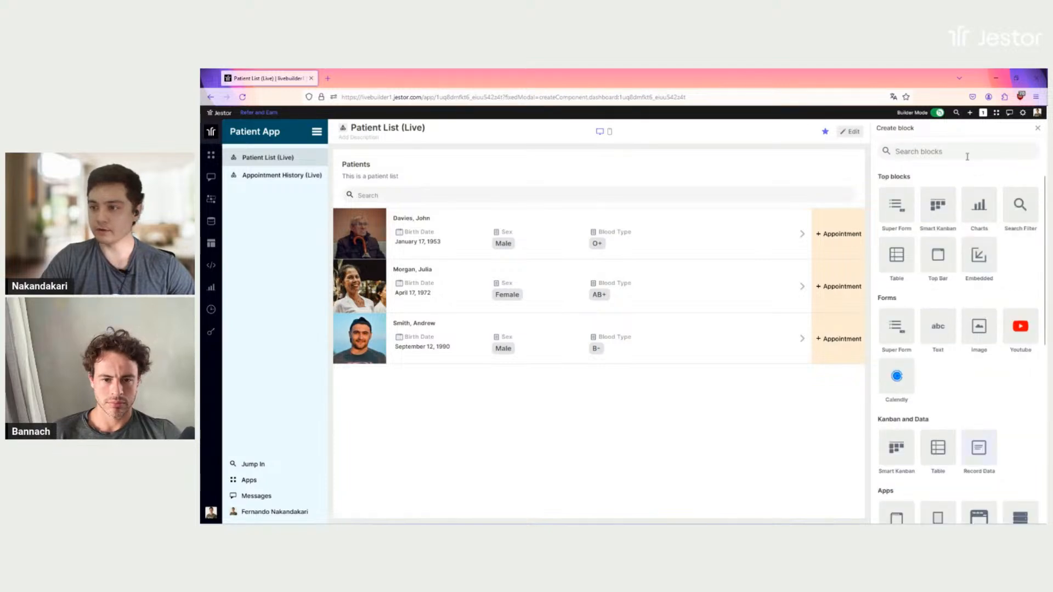
pyautogui.write('tit')
pyautogui.click(896, 206)
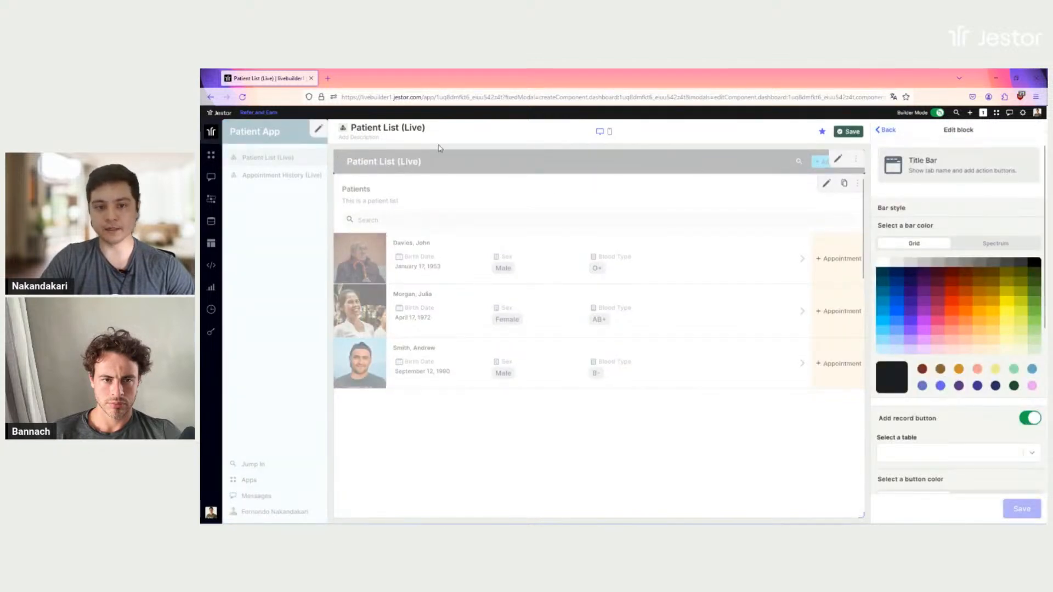
pyautogui.click(884, 282)
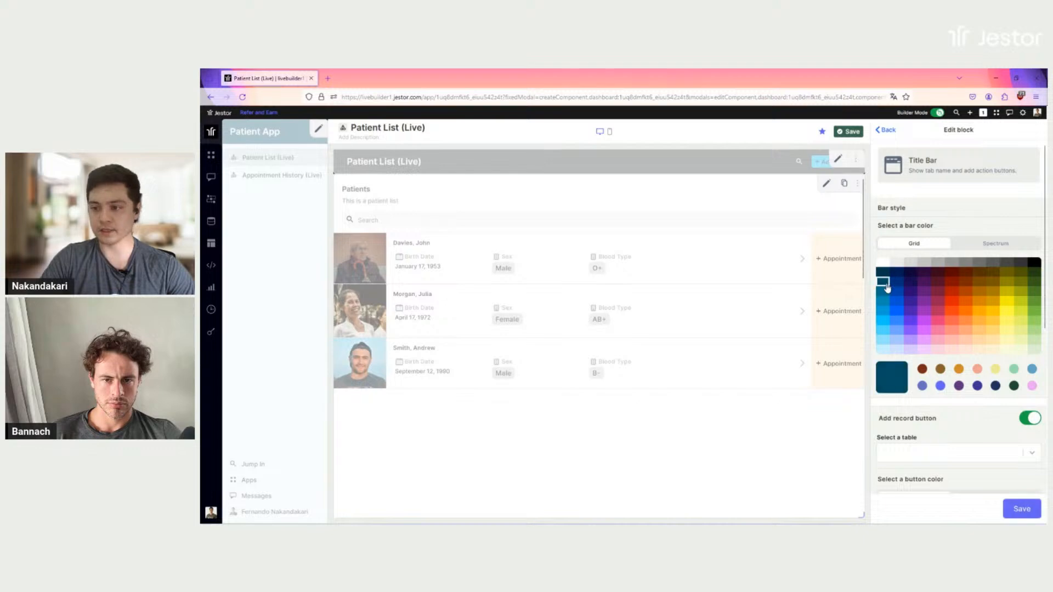
# - Set the Patients table as the target of the title bar's add record button
pyautogui.scroll(-1, 941, 248)
pyautogui.scroll(-1, 945, 250)
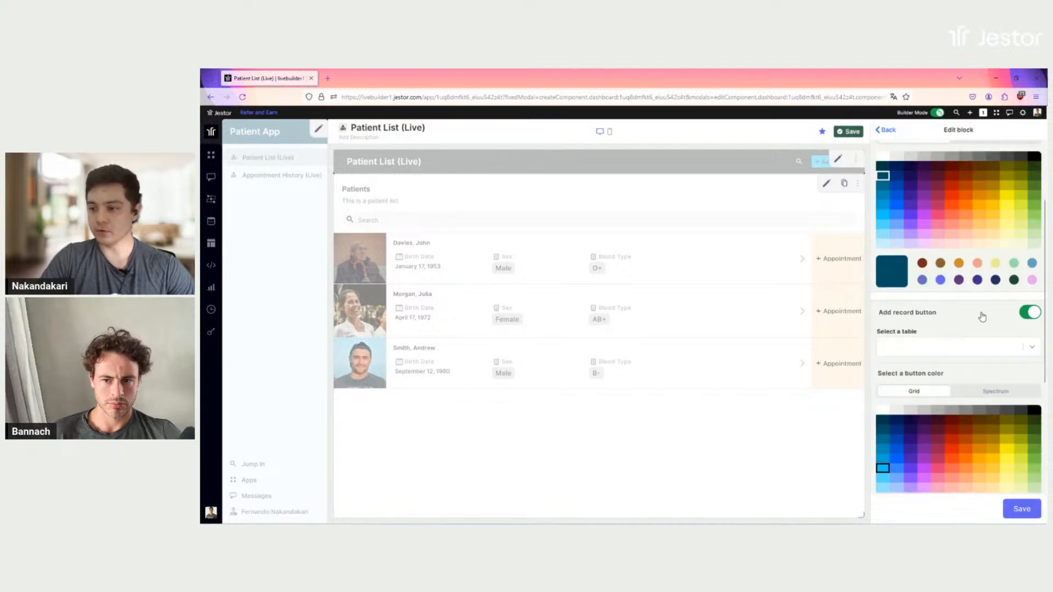
pyautogui.scroll(-3, 982, 315)
pyautogui.scroll(2, 993, 298)
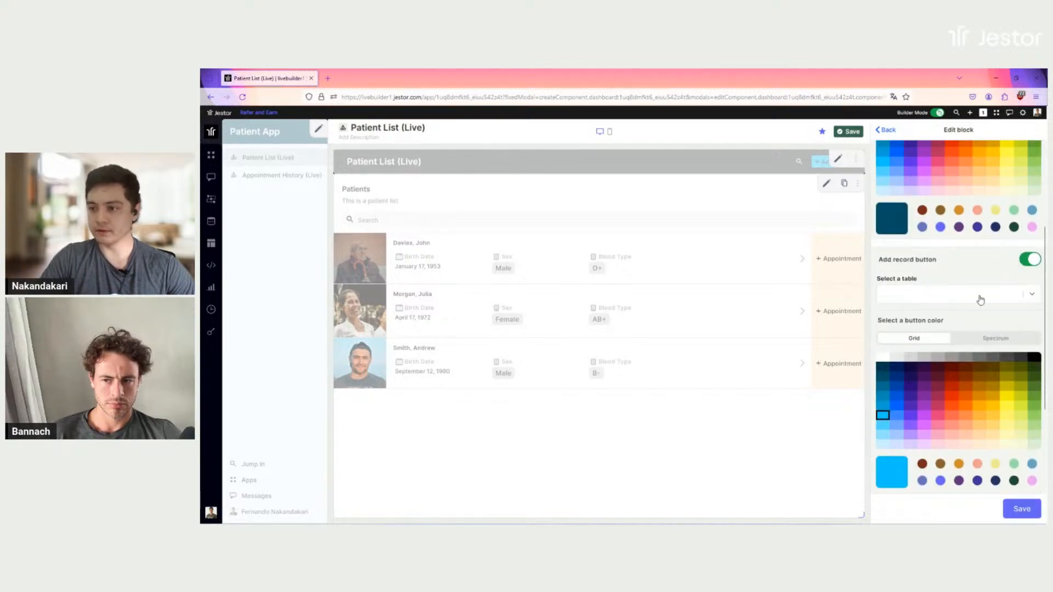
pyautogui.click(981, 300)
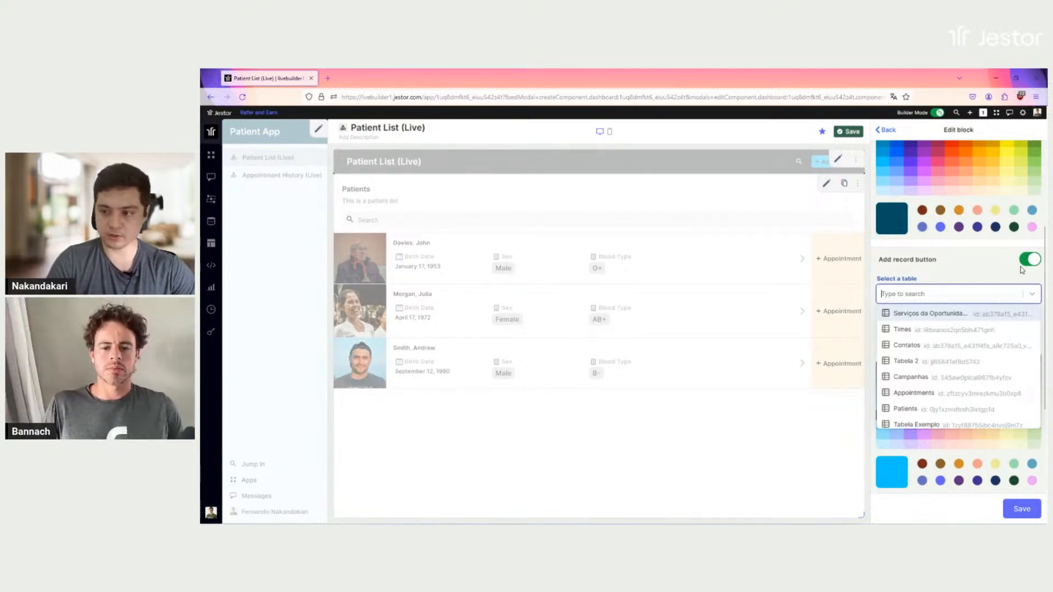
pyautogui.write('pt')
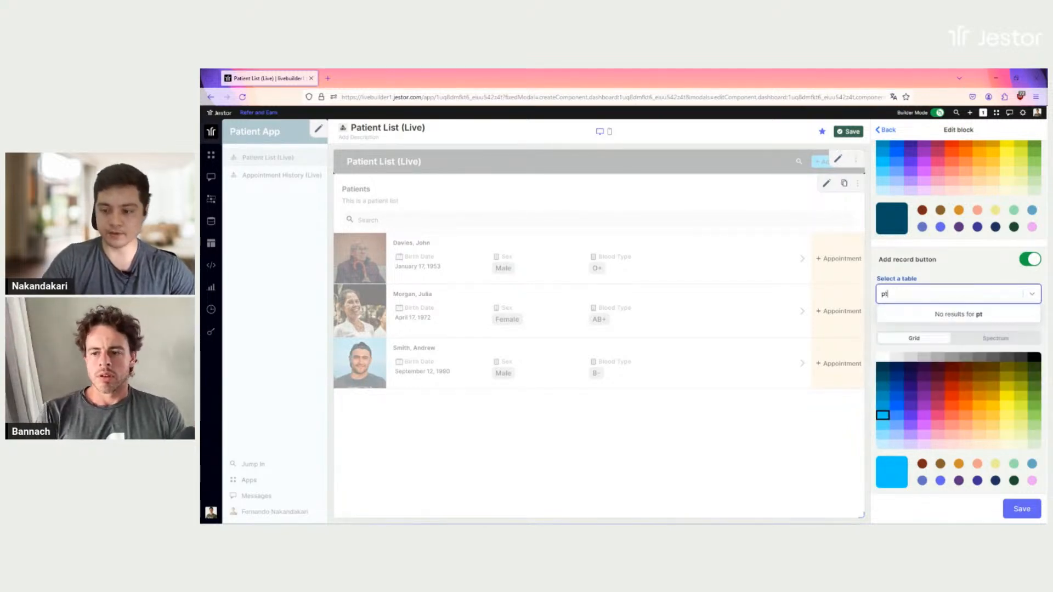
pyautogui.press('BackSpace')
pyautogui.write('at')
pyautogui.click(957, 316)
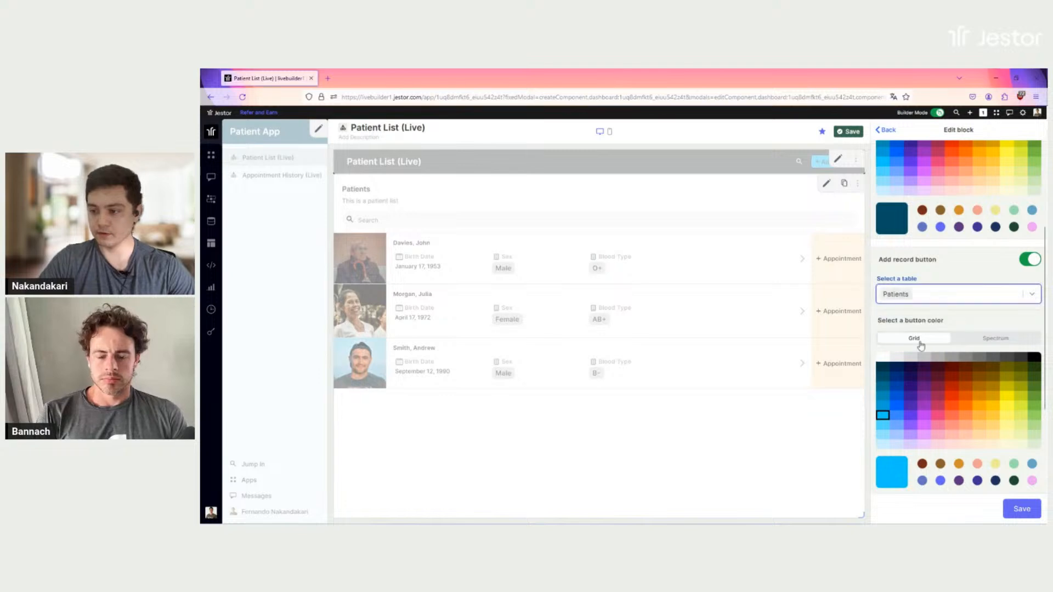
# - Make the title bar's add record button white and label it "Add Patient"
pyautogui.click(886, 358)
pyautogui.scroll(-3, 905, 351)
pyautogui.scroll(-2, 938, 335)
pyautogui.click(946, 307)
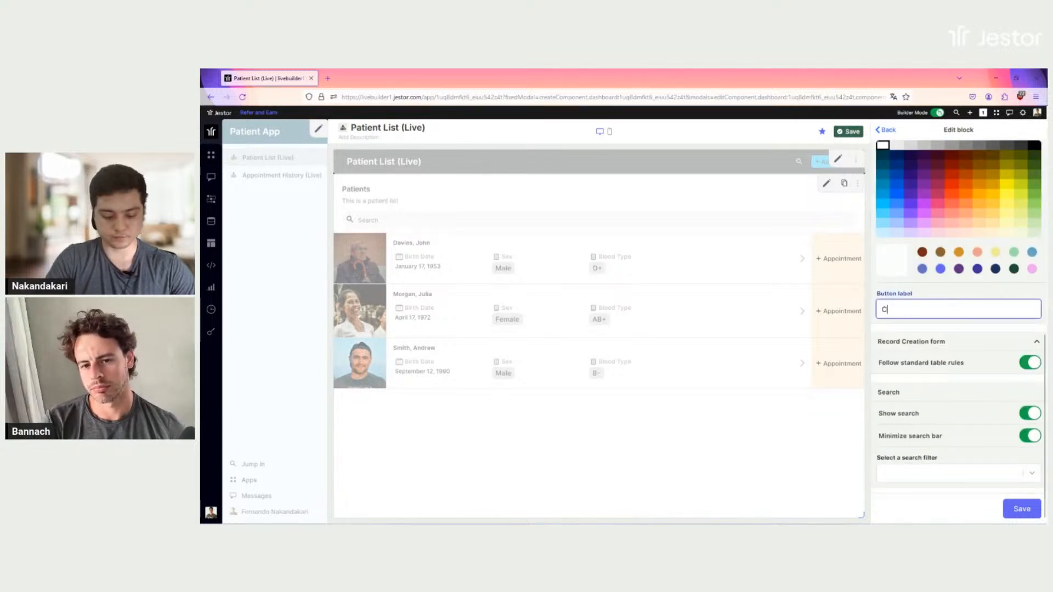
pyautogui.write('Create A')
pyautogui.press('BackSpace')
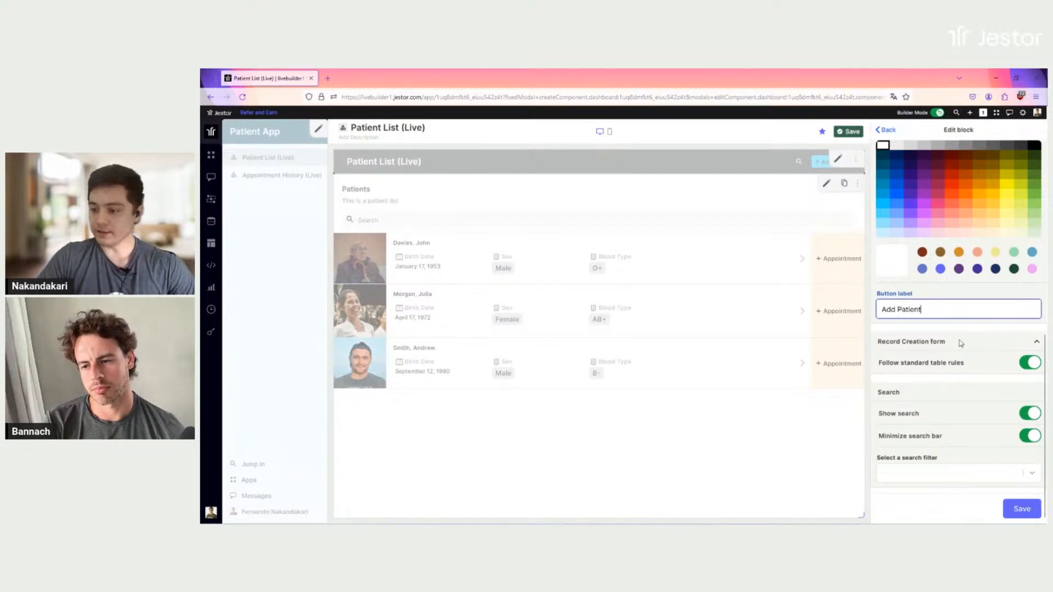
# - Replace the standard table rules for record creation with the New Patient form, set to open in full screen
pyautogui.click(1030, 363)
pyautogui.scroll(-2, 965, 351)
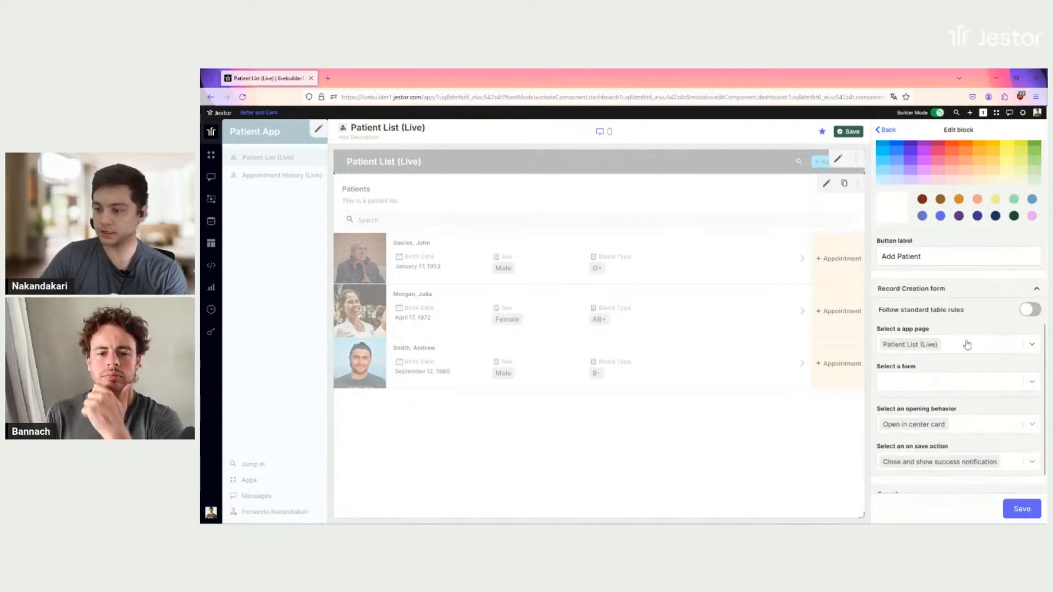
pyautogui.click(940, 387)
pyautogui.click(915, 416)
pyautogui.scroll(-3, 934, 406)
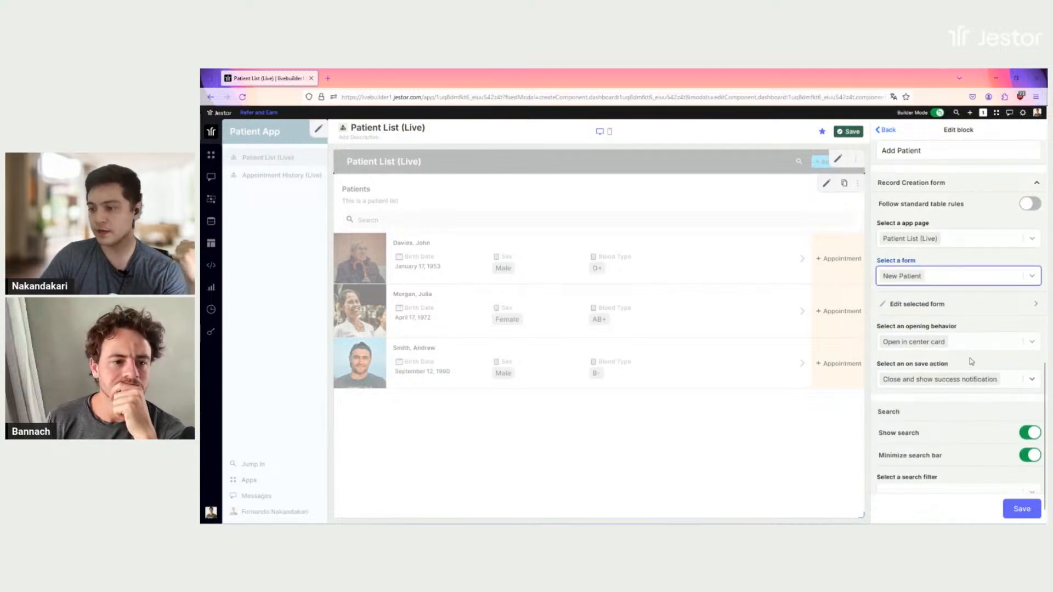
pyautogui.click(961, 345)
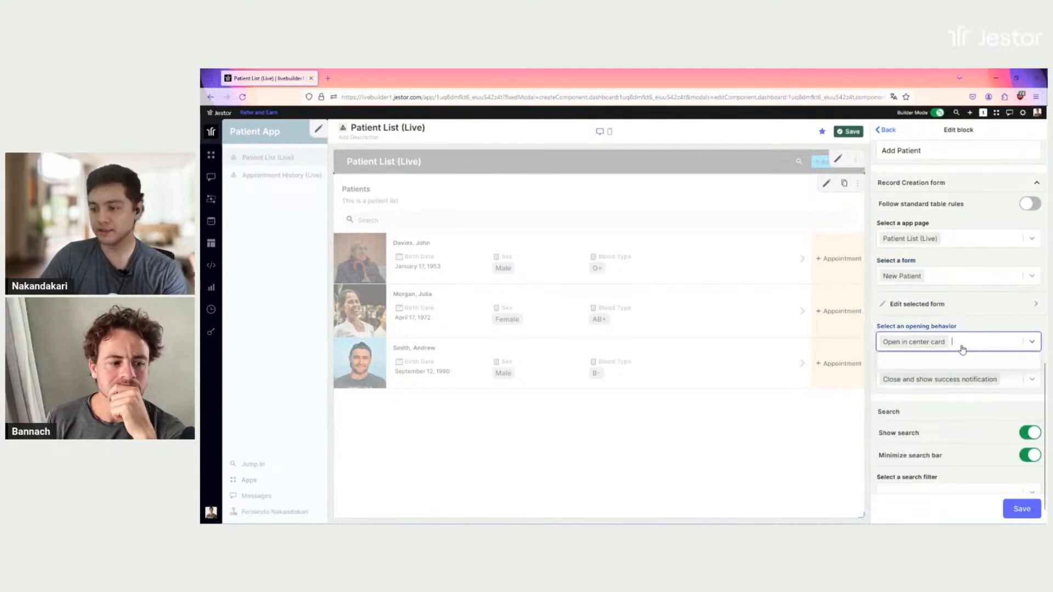
pyautogui.click(935, 379)
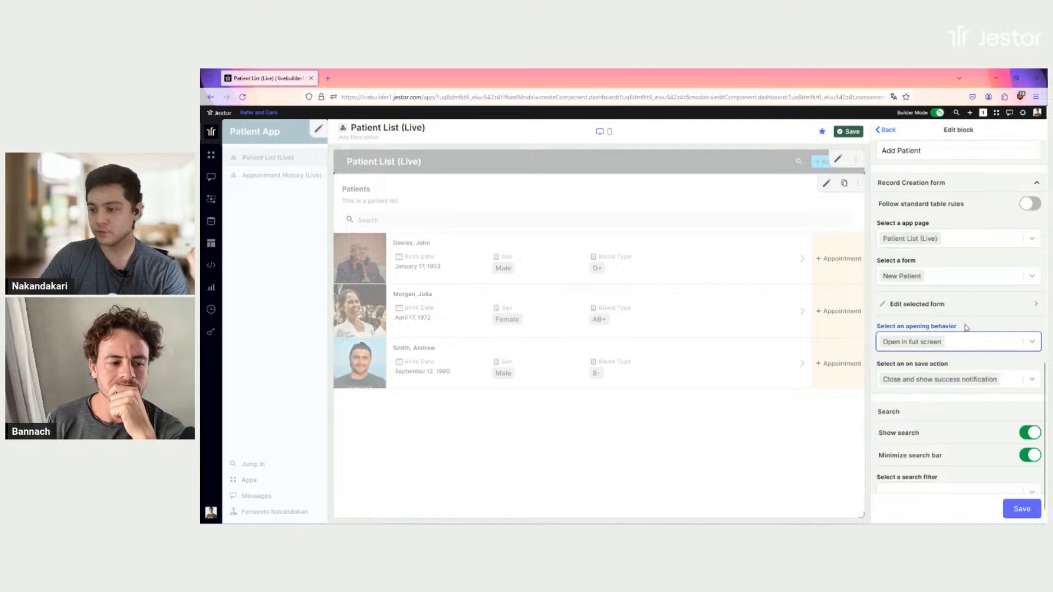
# - Turn off search in the title bar, then save the block and the page layout
pyautogui.scroll(-1, 968, 326)
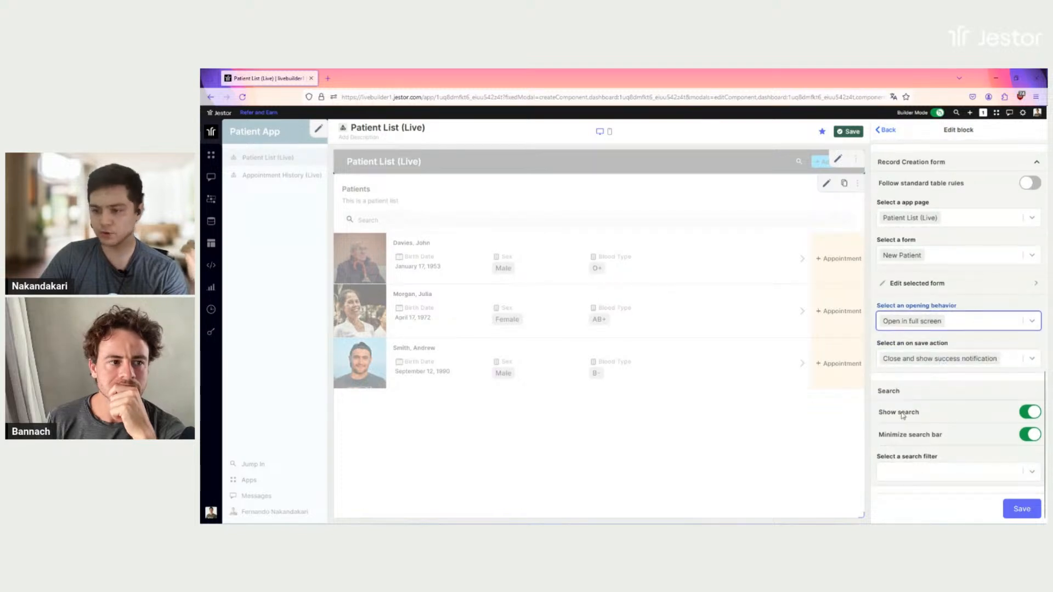
pyautogui.click(1030, 412)
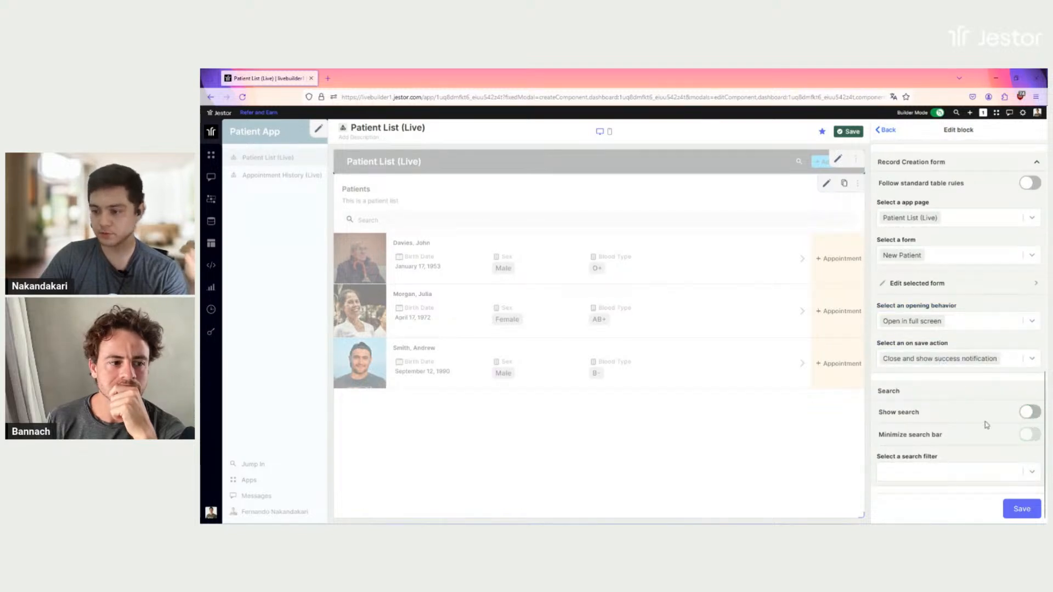
pyautogui.click(1023, 508)
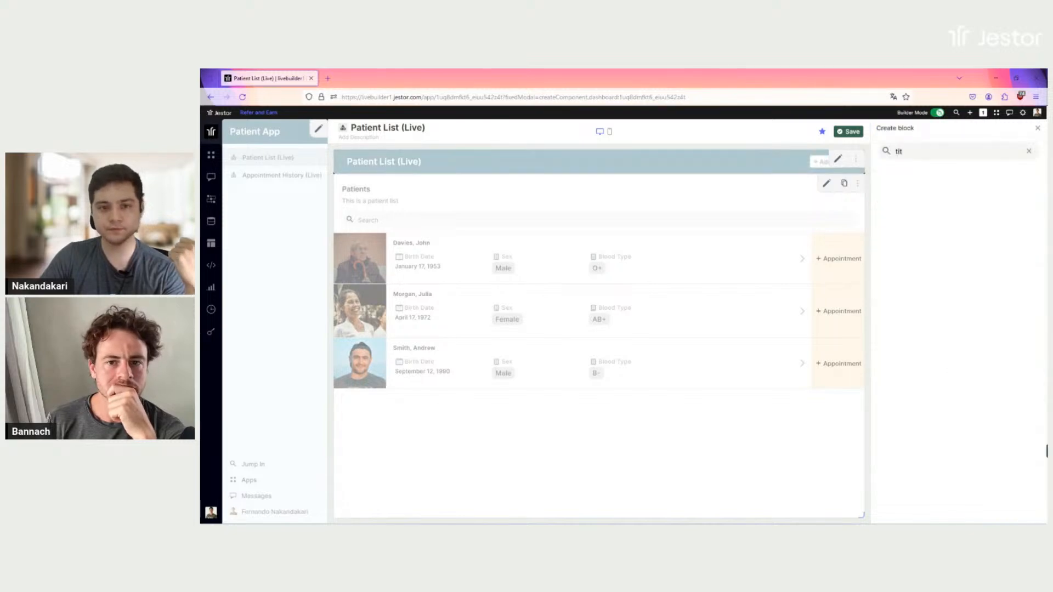
pyautogui.click(859, 135)
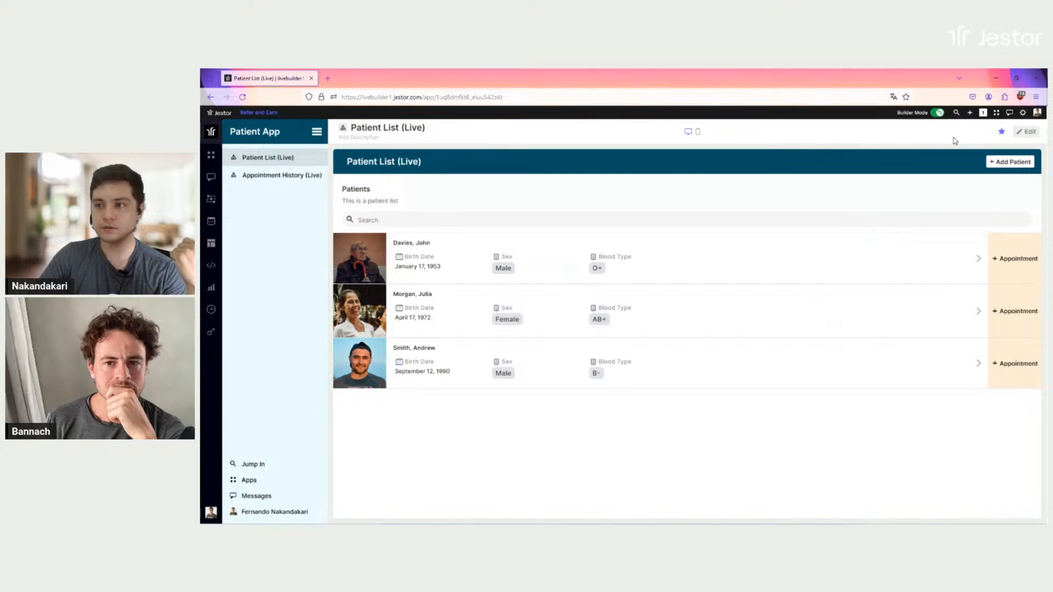
# - Preview the Add Patient button outside Builder Mode, trying the Male option in the New Patient form before closing it
pyautogui.click(938, 114)
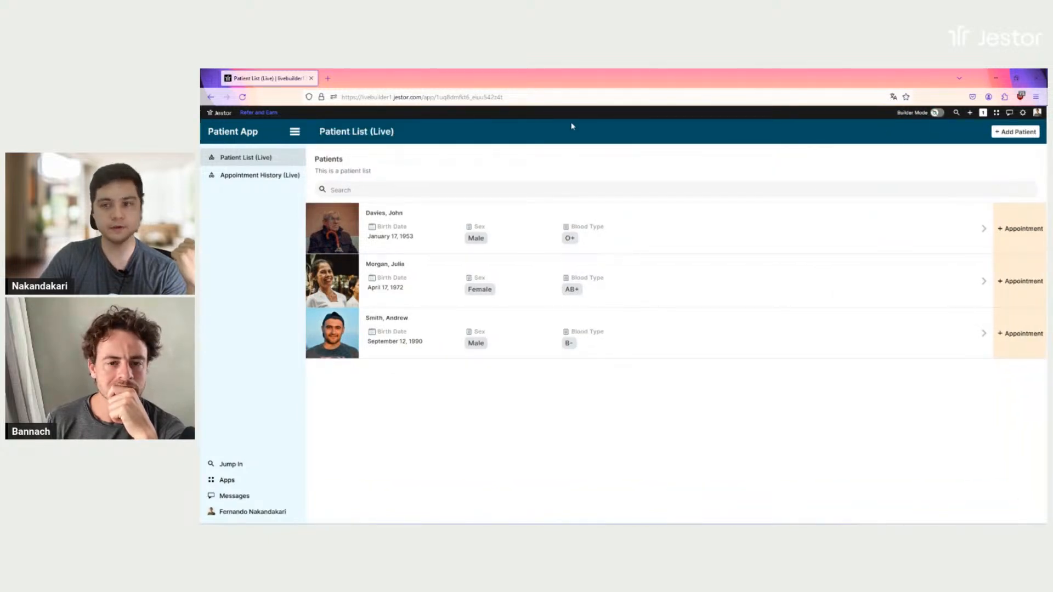
pyautogui.click(1016, 132)
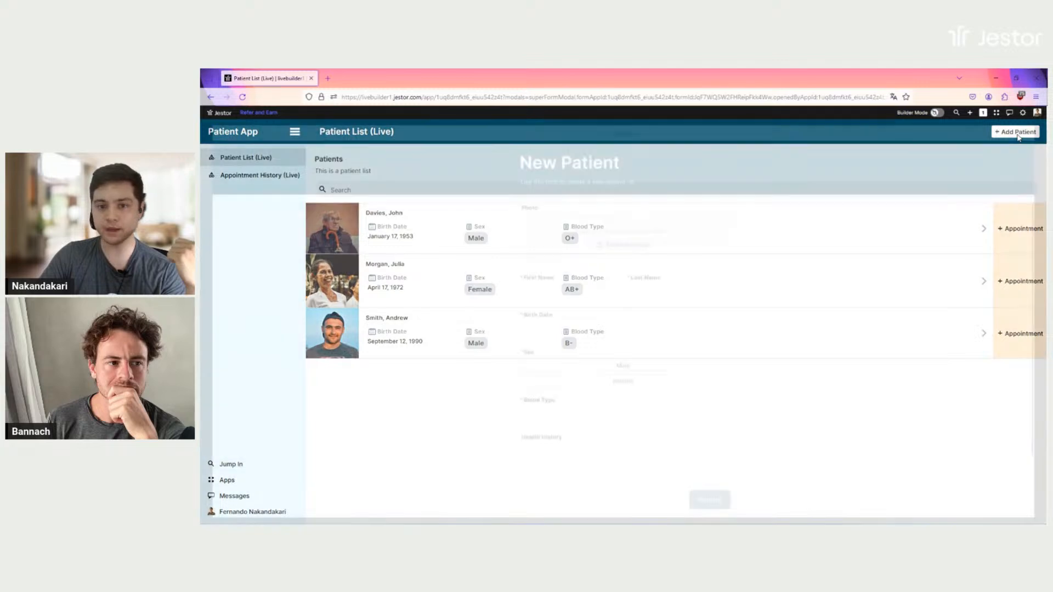
pyautogui.scroll(-1, 524, 454)
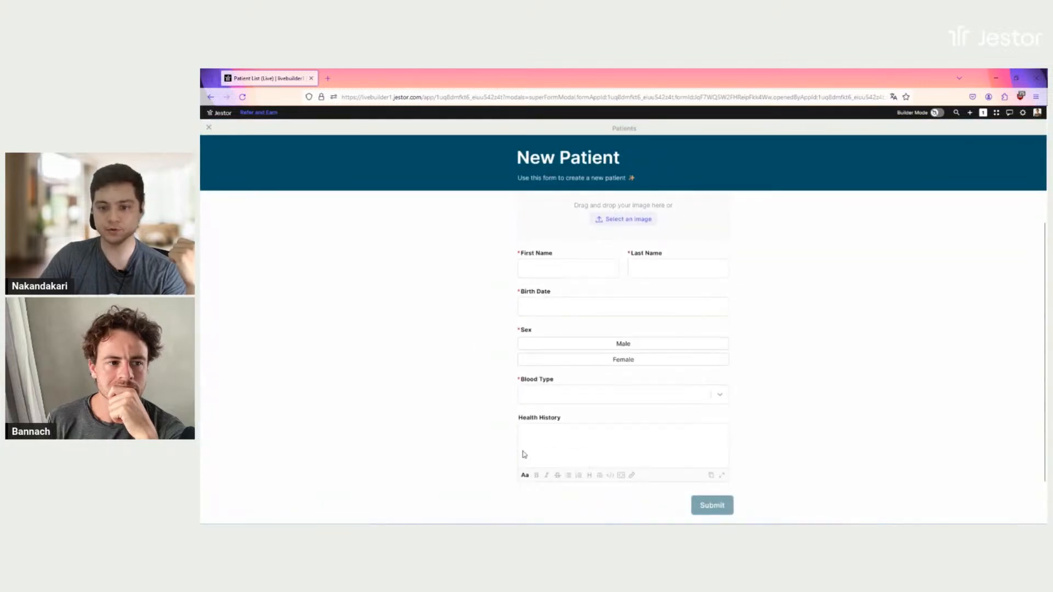
pyautogui.click(644, 344)
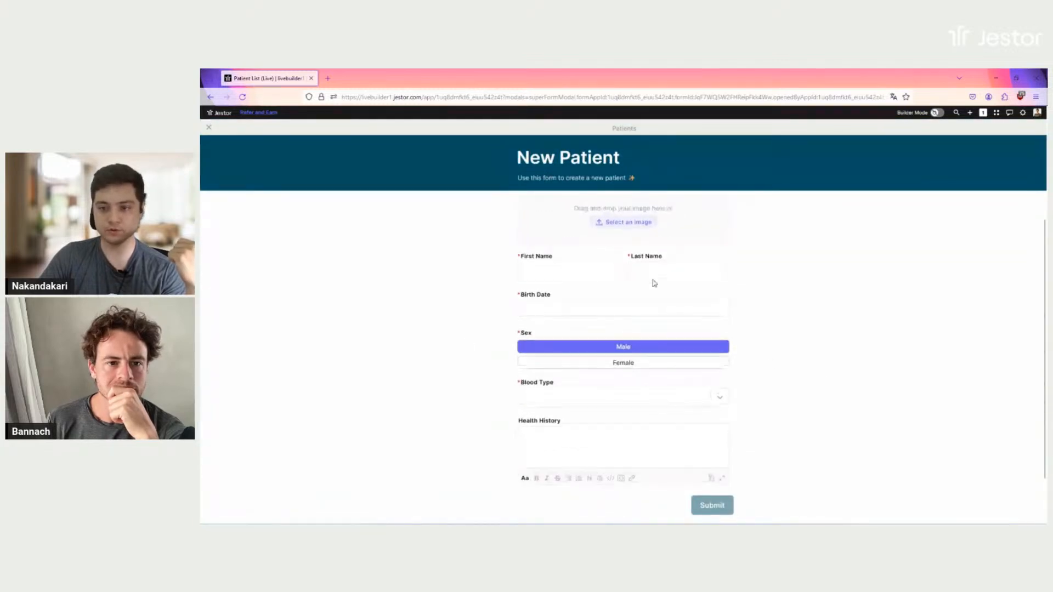
pyautogui.scroll(1, 666, 301)
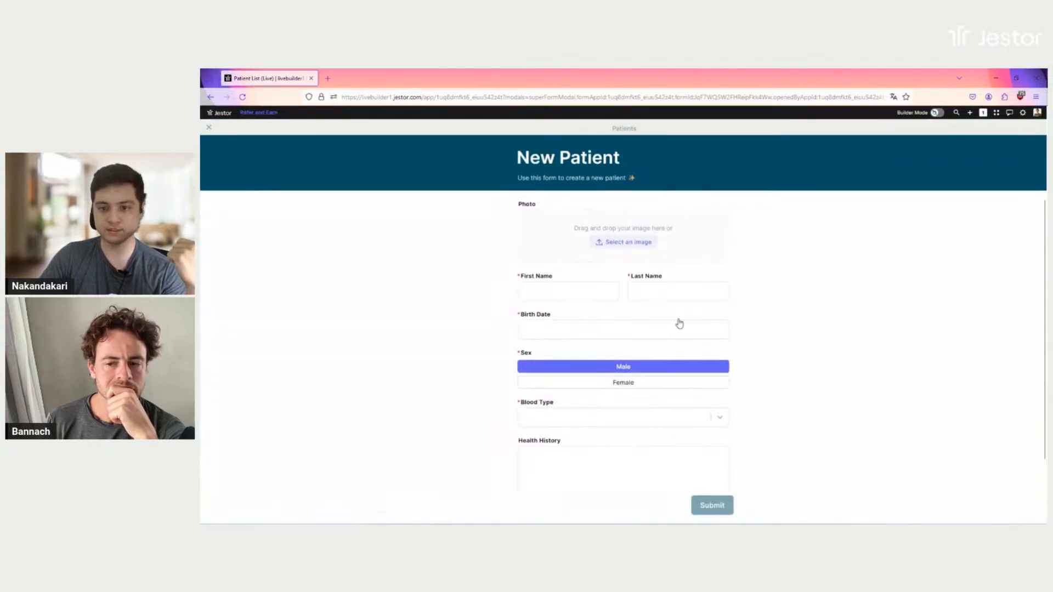
pyautogui.click(209, 128)
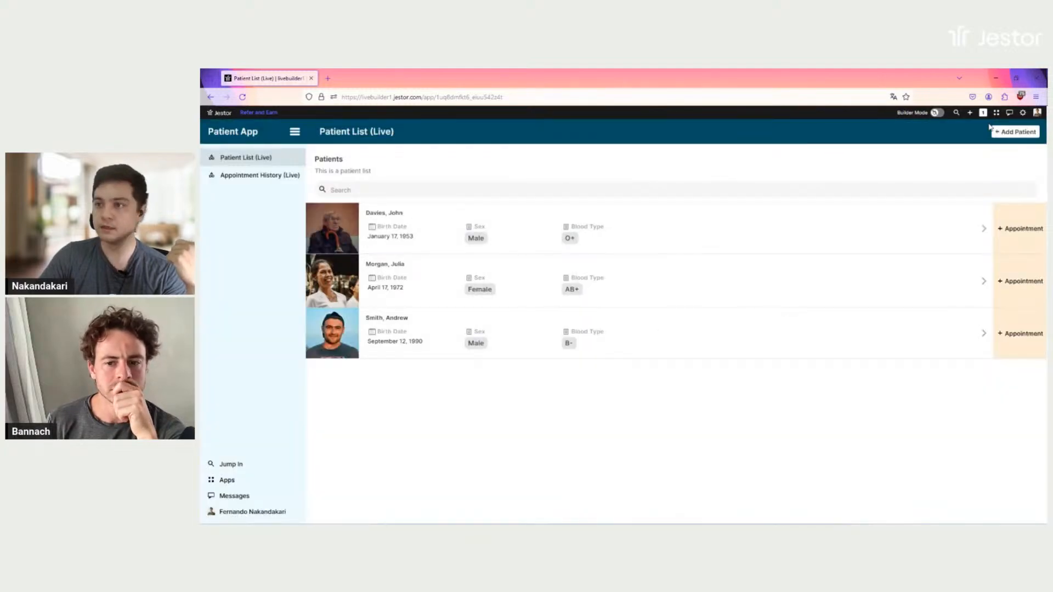
# - Turn on Builder Mode and give the Patient List (Live) page a person emoji icon on a black background
pyautogui.click(938, 113)
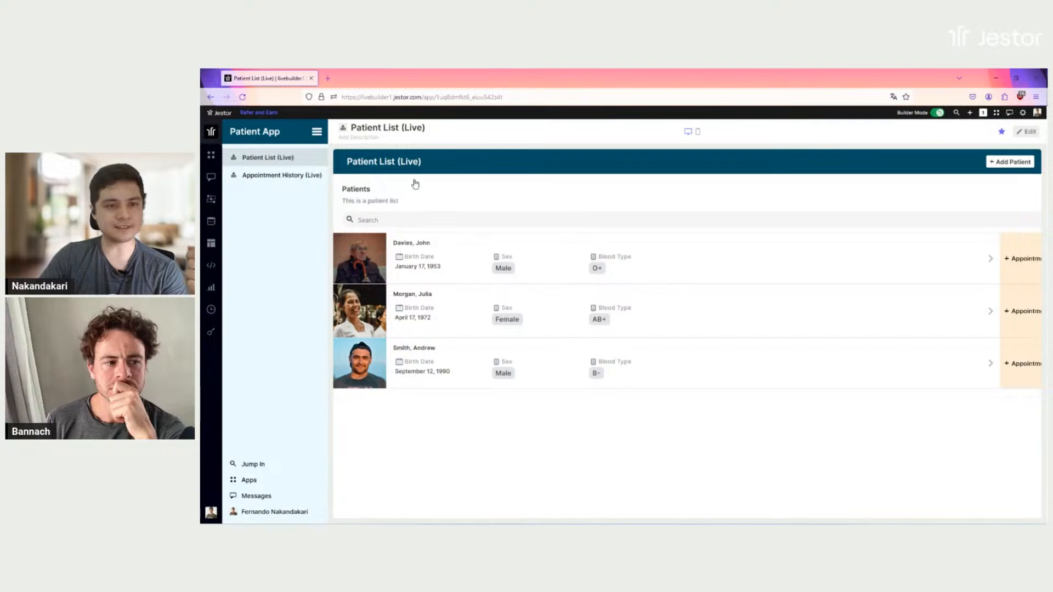
pyautogui.click(345, 133)
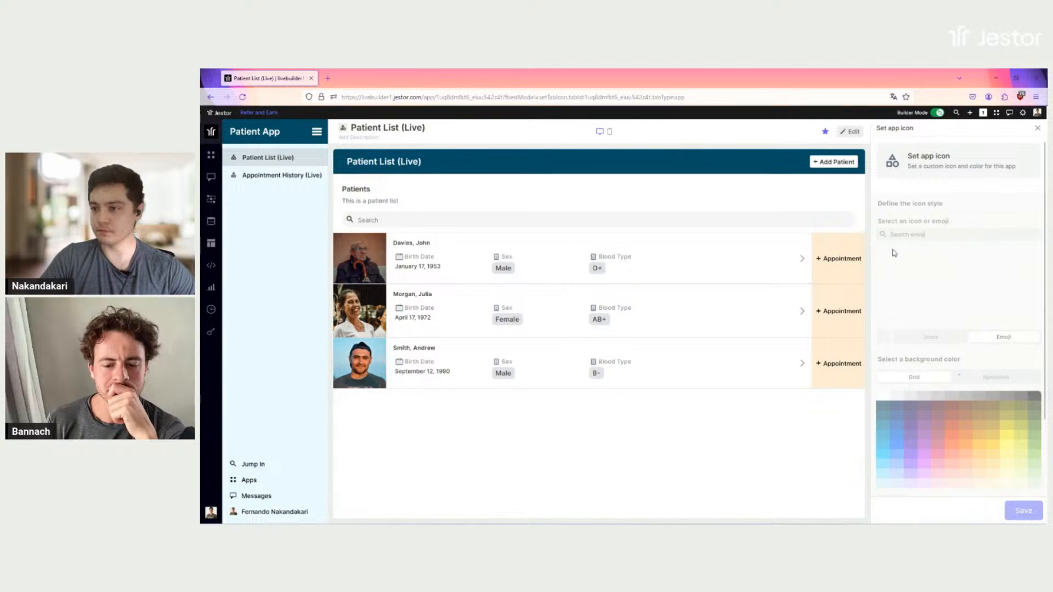
pyautogui.scroll(-3, 936, 263)
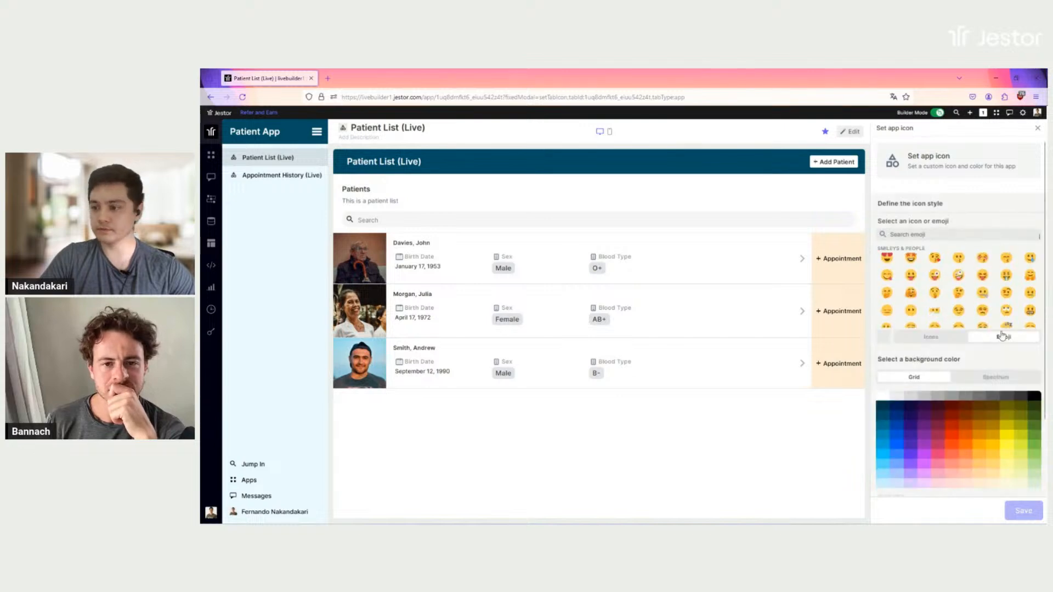
pyautogui.click(1035, 397)
pyautogui.click(966, 234)
pyautogui.write('person')
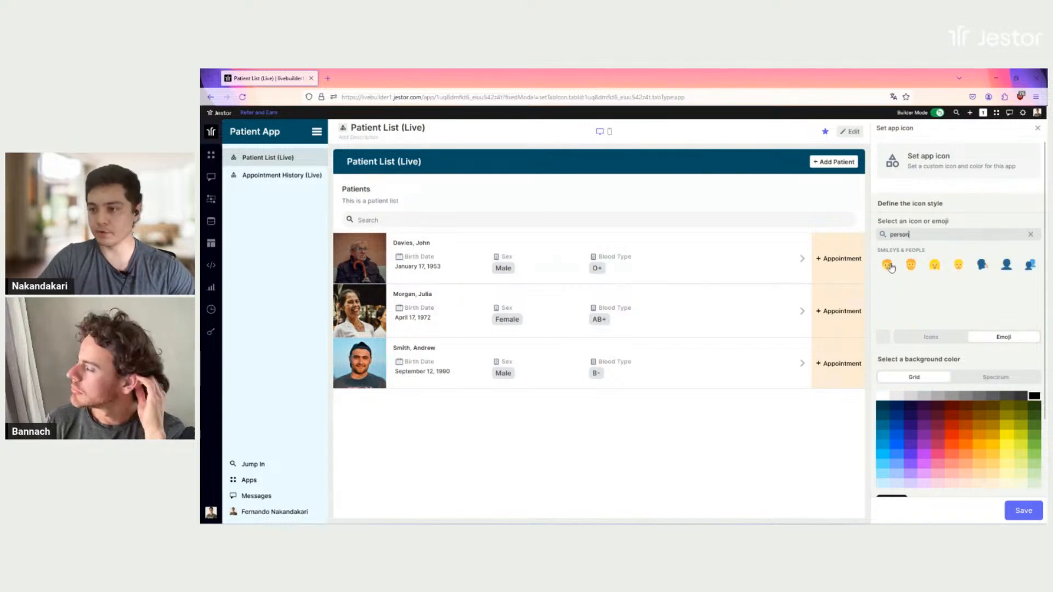
pyautogui.click(888, 265)
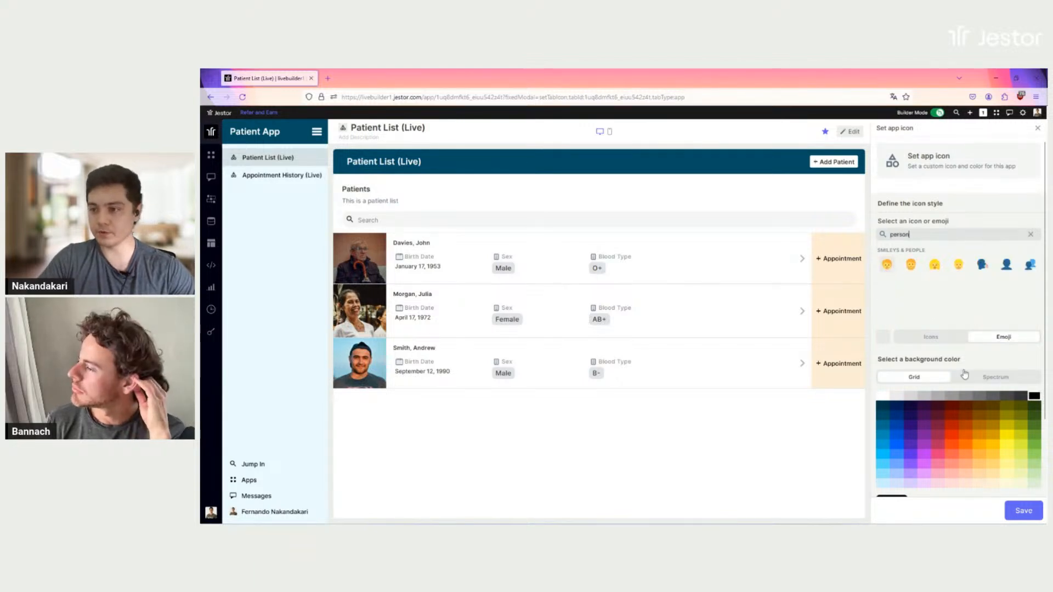
pyautogui.click(1023, 511)
# - Open the Appointment History (Live) page and set its icon to a calendar emoji on a black background
pyautogui.click(212, 155)
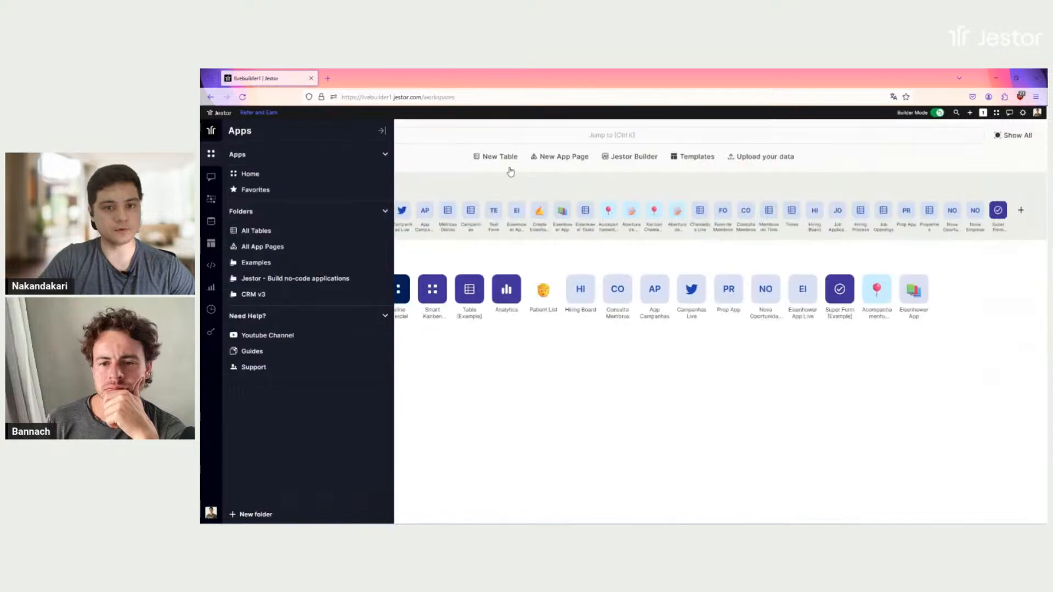
pyautogui.click(241, 211)
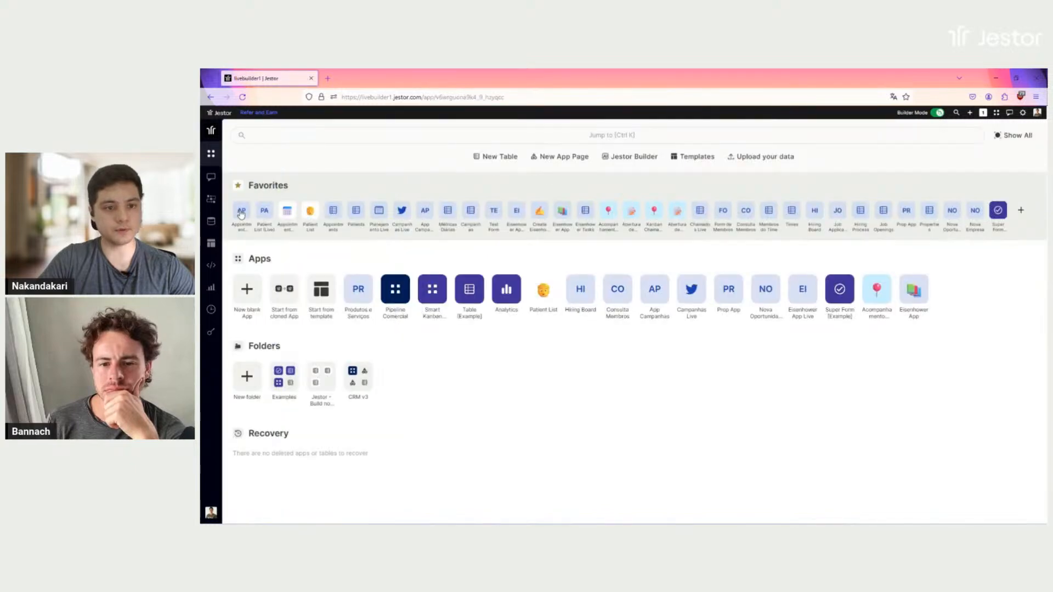
pyautogui.click(1026, 132)
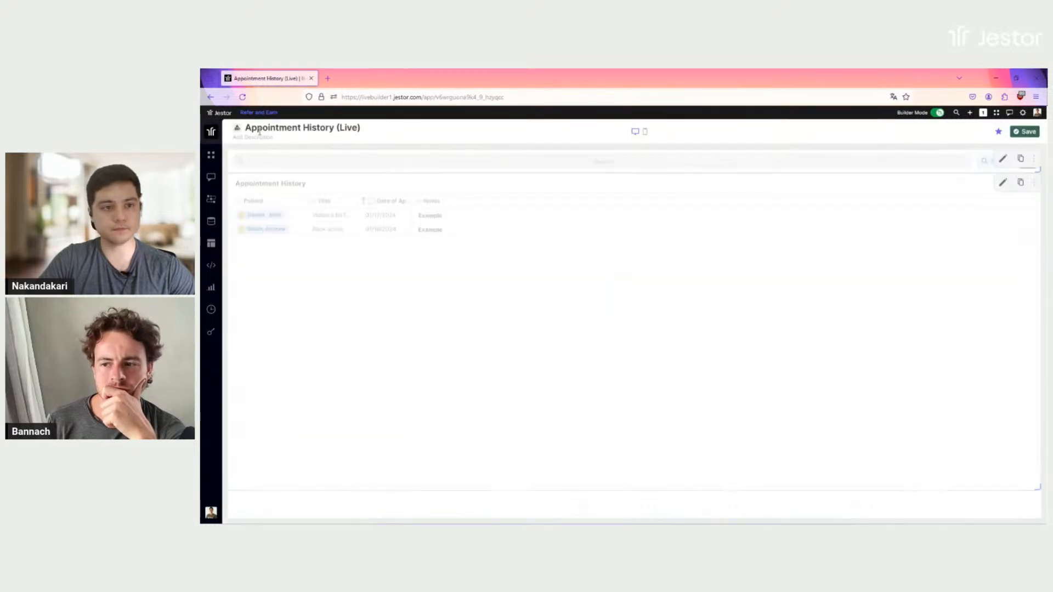
pyautogui.click(238, 129)
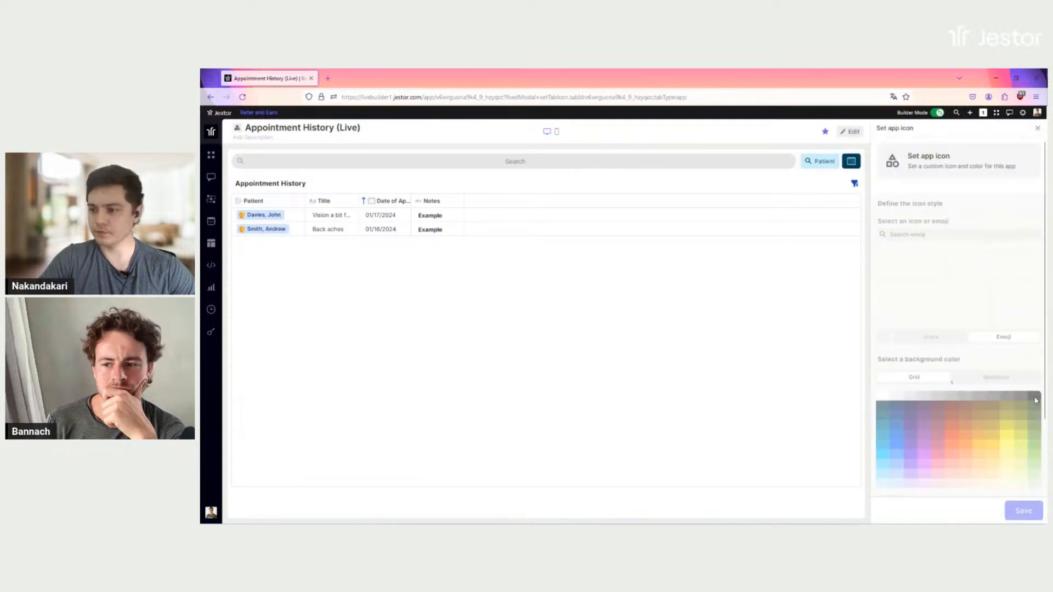
pyautogui.click(966, 236)
pyautogui.write('calen')
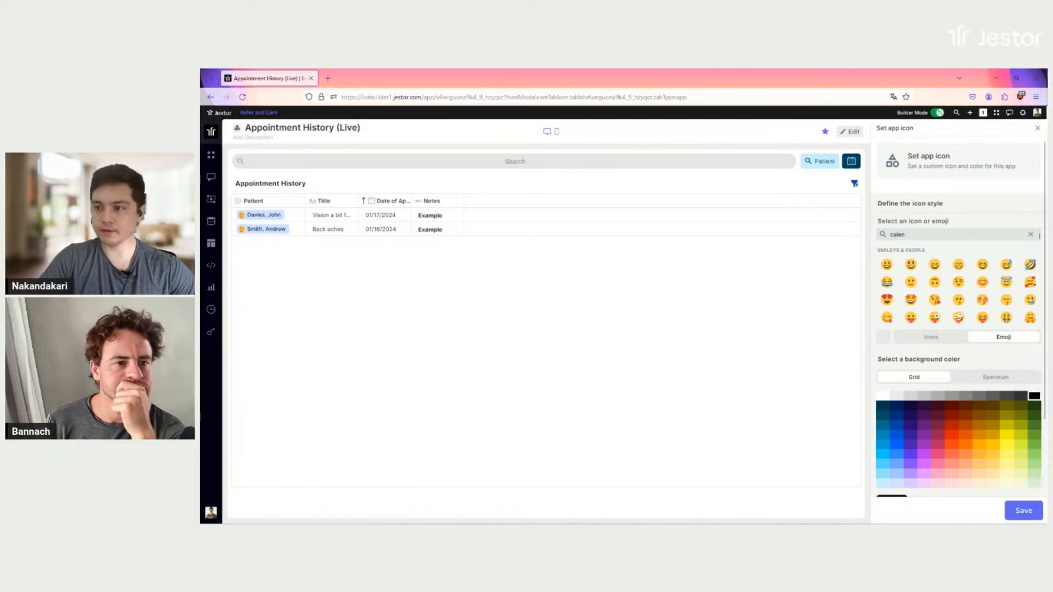
pyautogui.click(887, 265)
pyautogui.click(1023, 511)
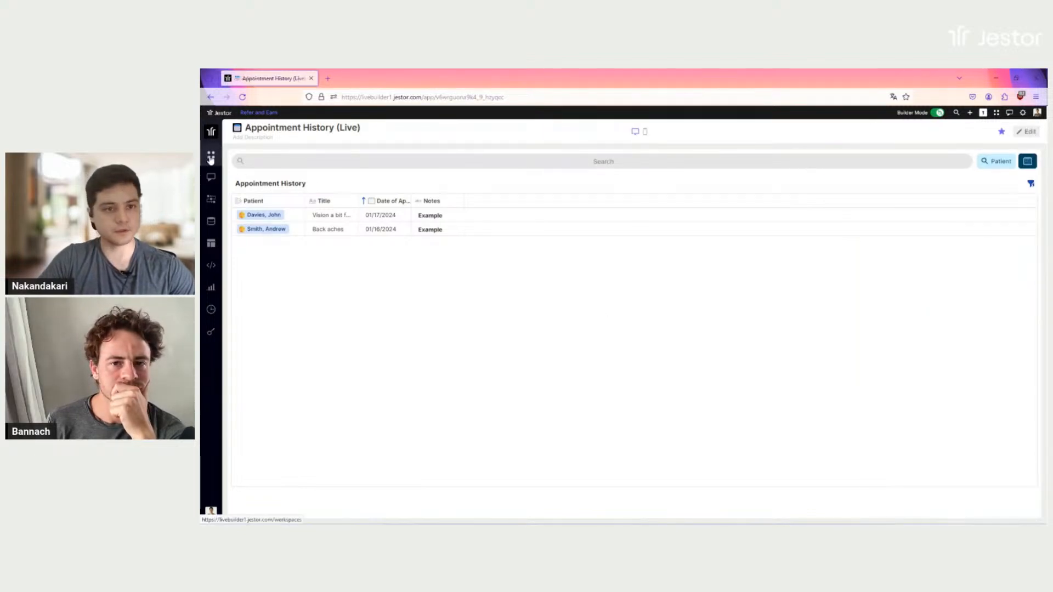
# - Reopen the Patient List (Live) page, turn off Builder Mode and collapse the app's side menu
pyautogui.click(210, 155)
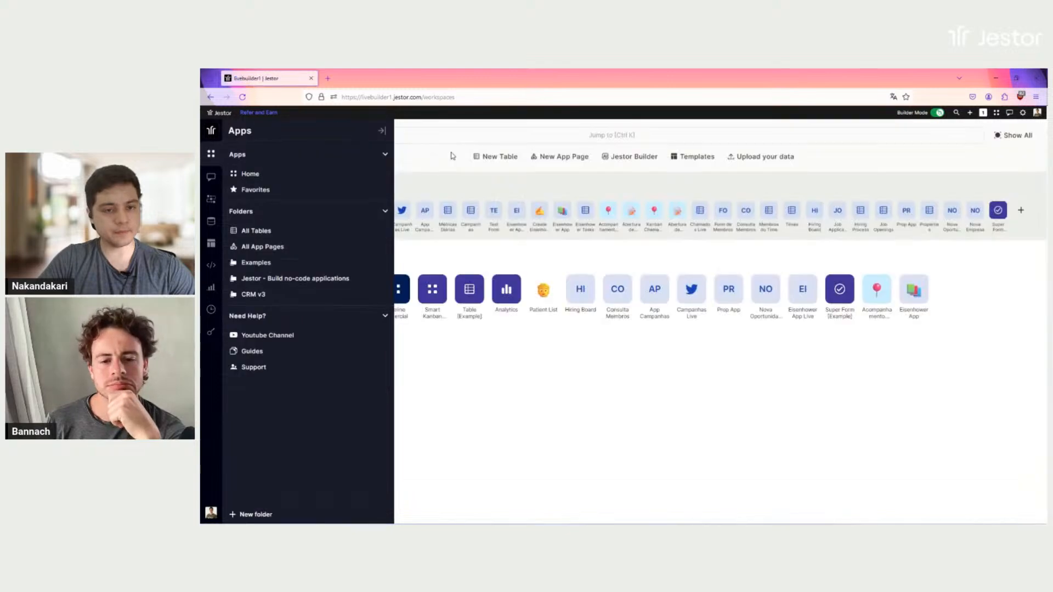
pyautogui.click(260, 215)
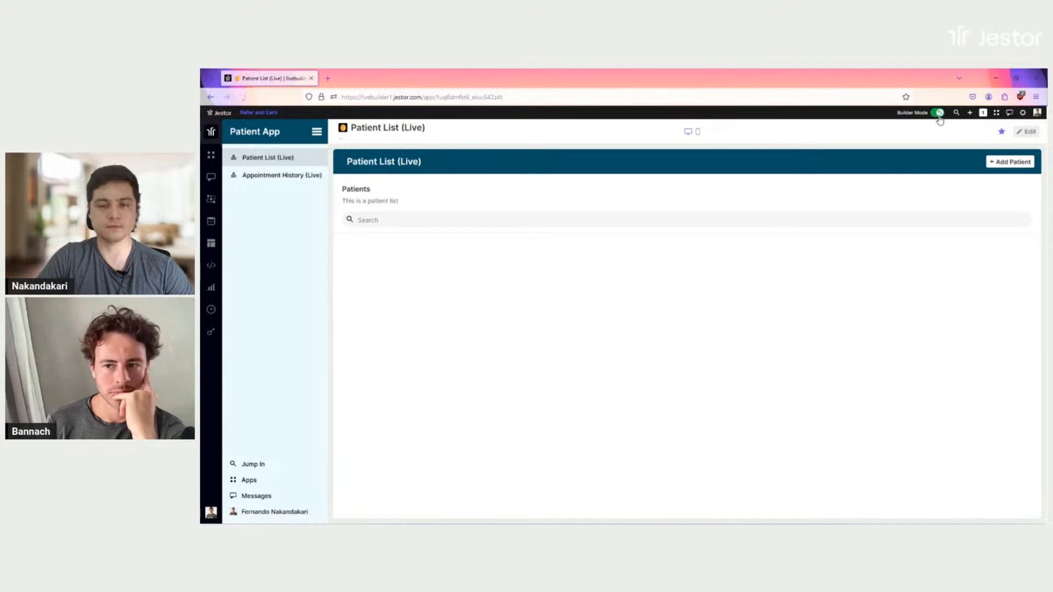
pyautogui.click(940, 115)
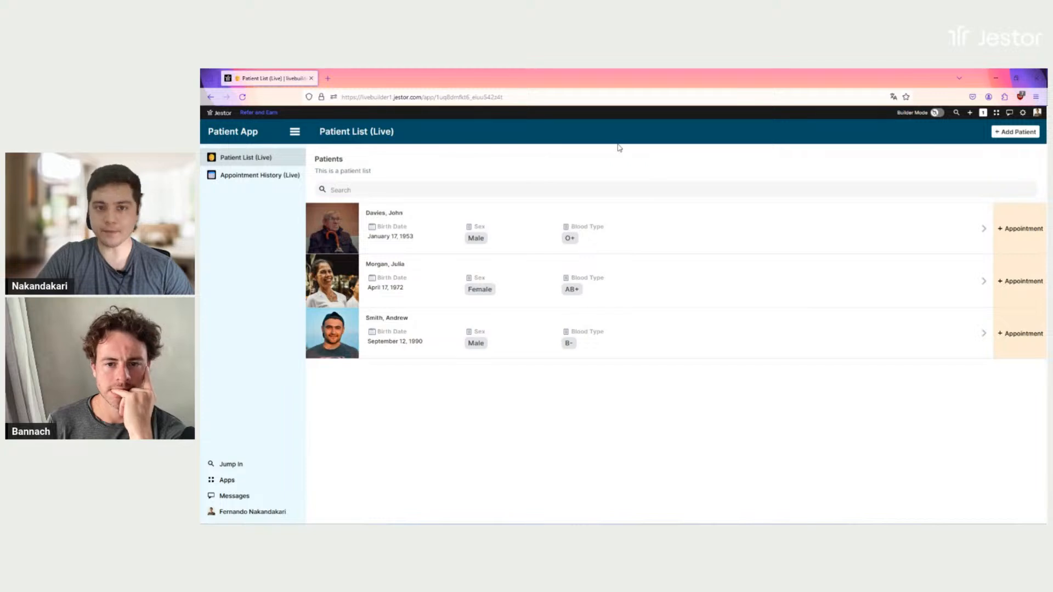
pyautogui.click(295, 133)
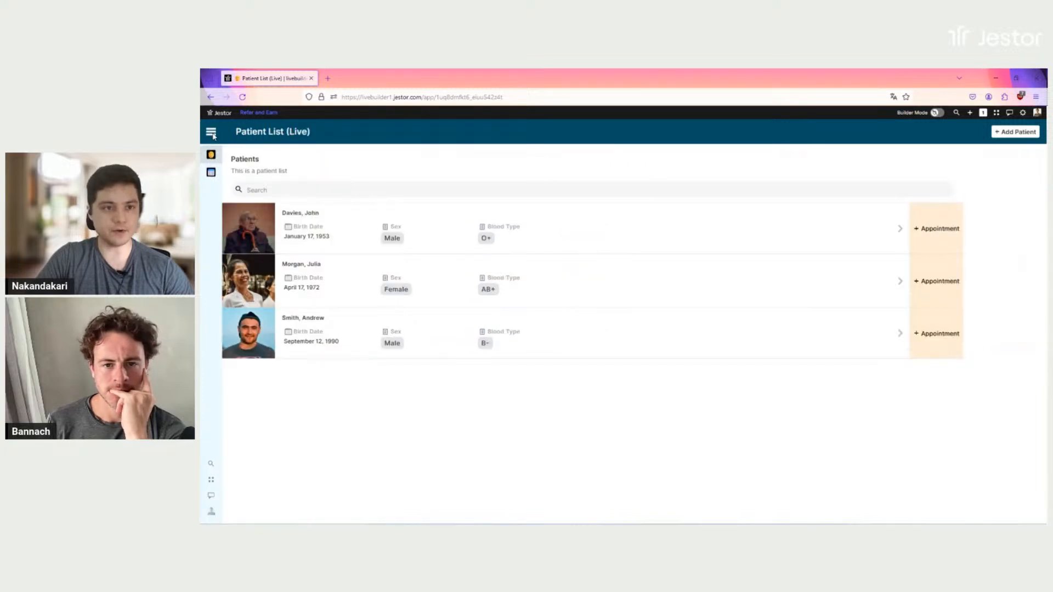
pyautogui.click(211, 134)
pyautogui.click(295, 133)
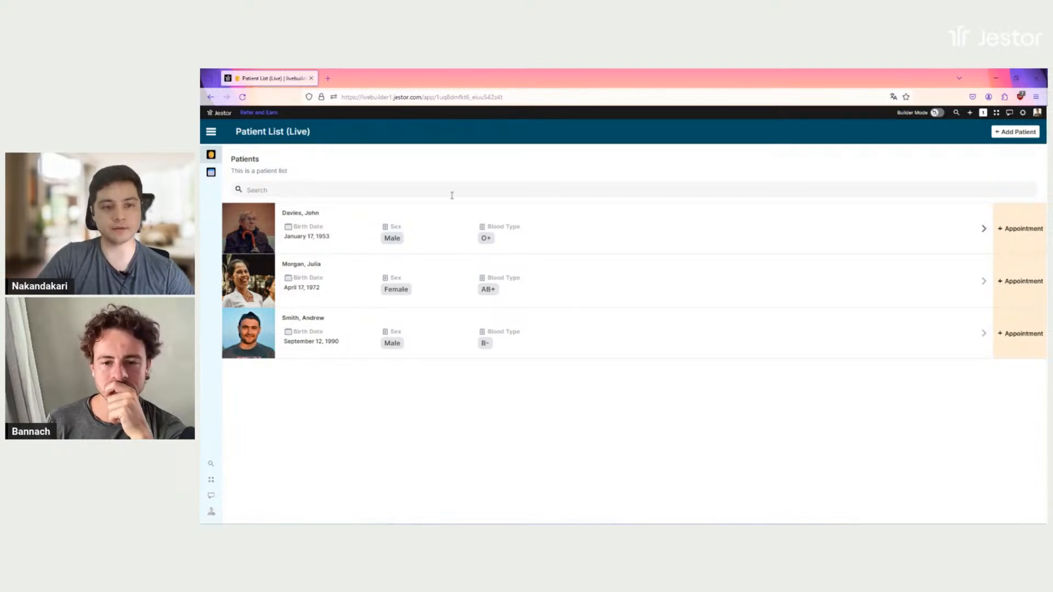
# - Review the first patient's record in the Patient Info form and close it
pyautogui.click(568, 240)
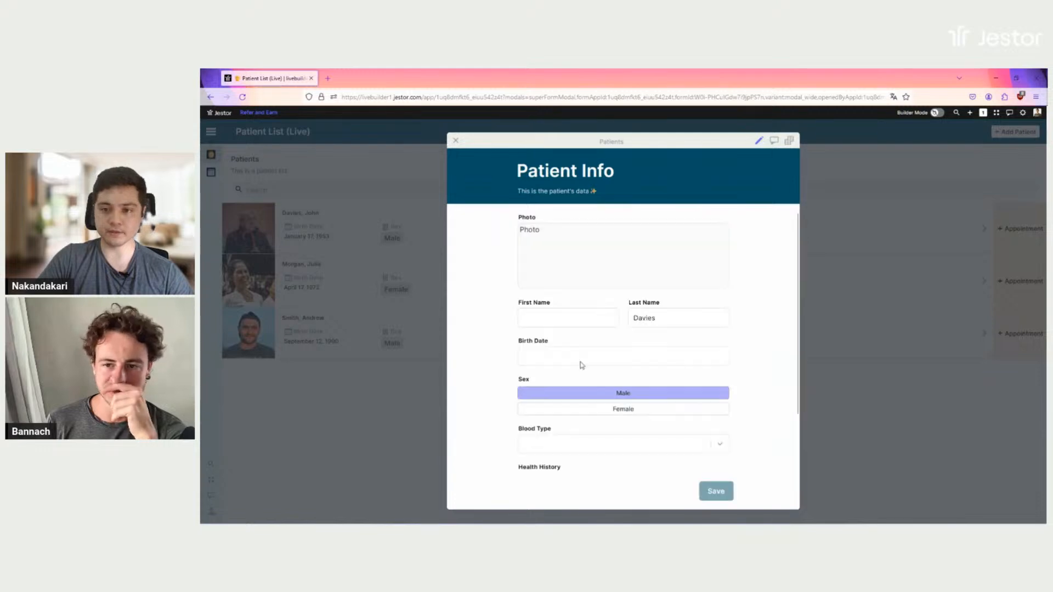
pyautogui.scroll(-2, 639, 237)
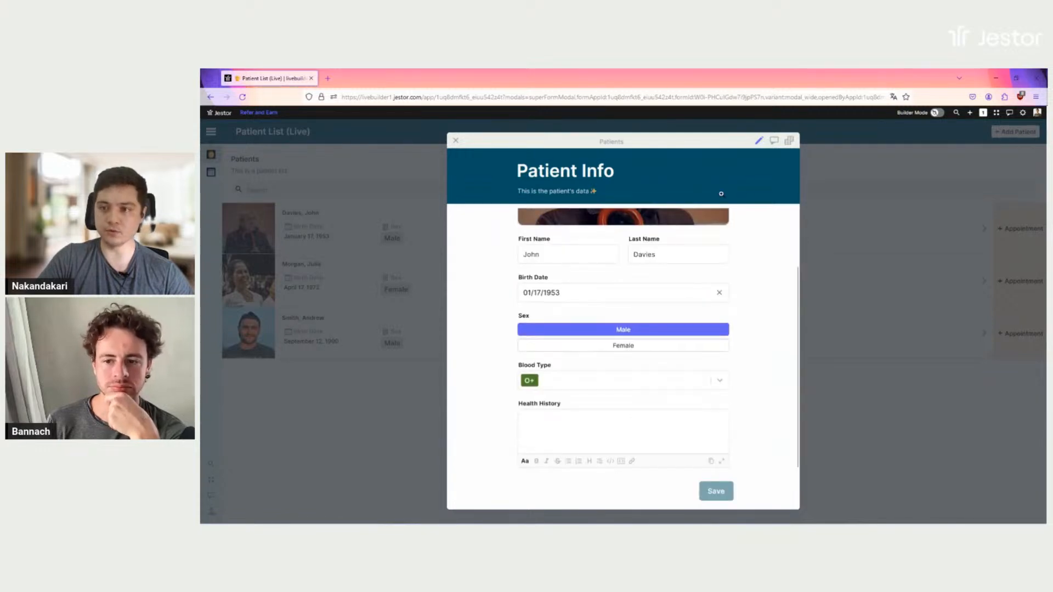
pyautogui.click(455, 141)
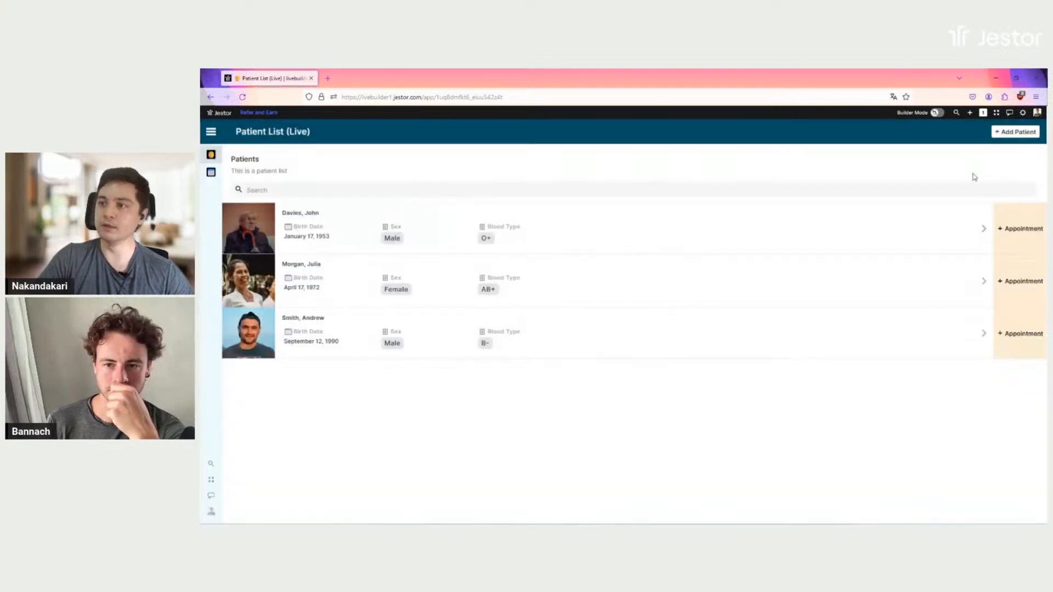
# - Preview the New Patient form and the first patient's new appointment form, closing both without saving
pyautogui.click(1008, 132)
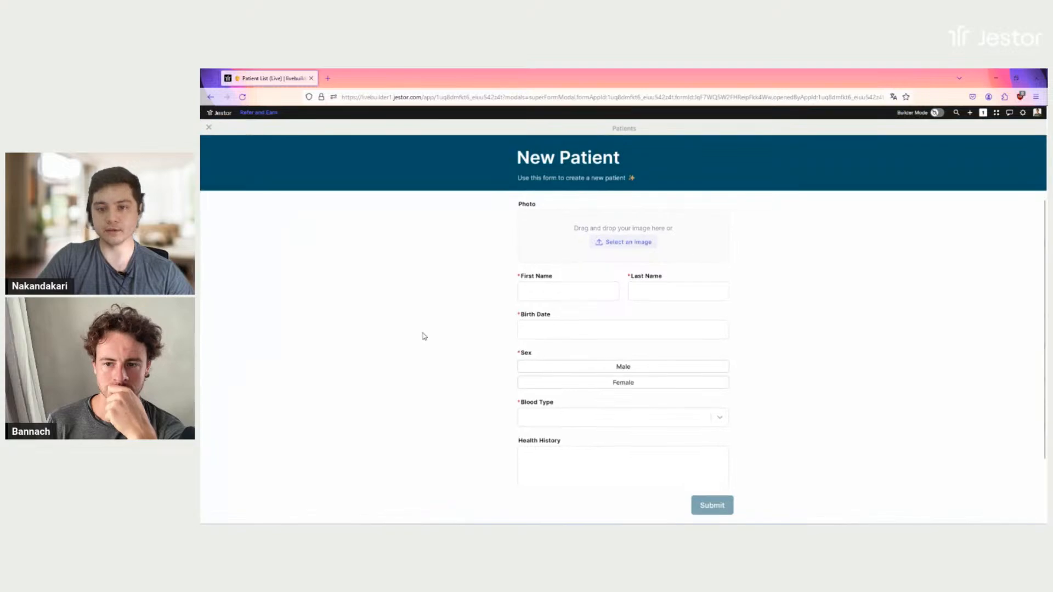
pyautogui.scroll(-2, 518, 327)
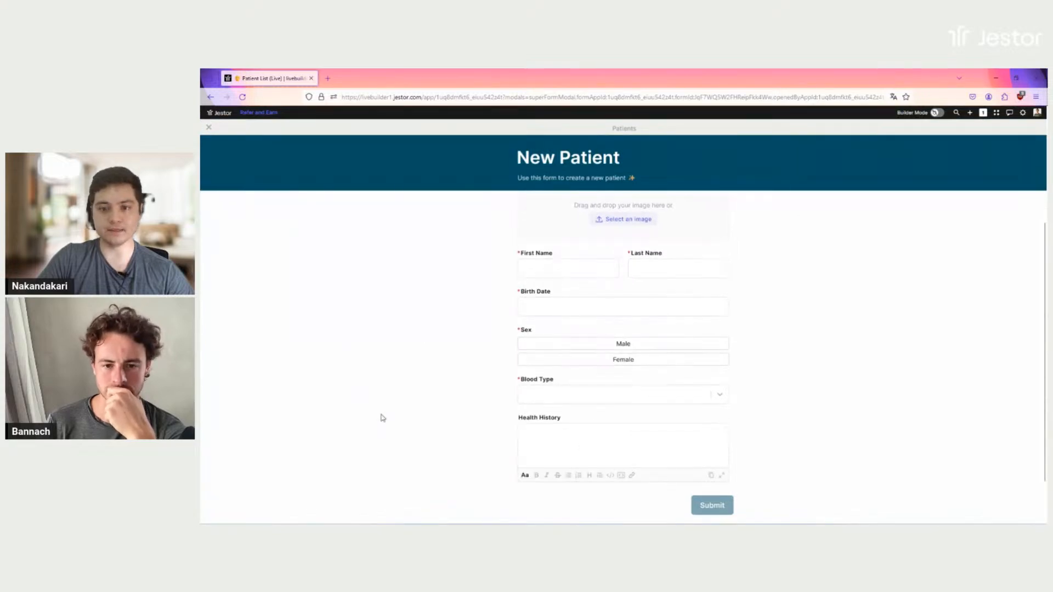
pyautogui.scroll(2, 383, 418)
pyautogui.click(209, 127)
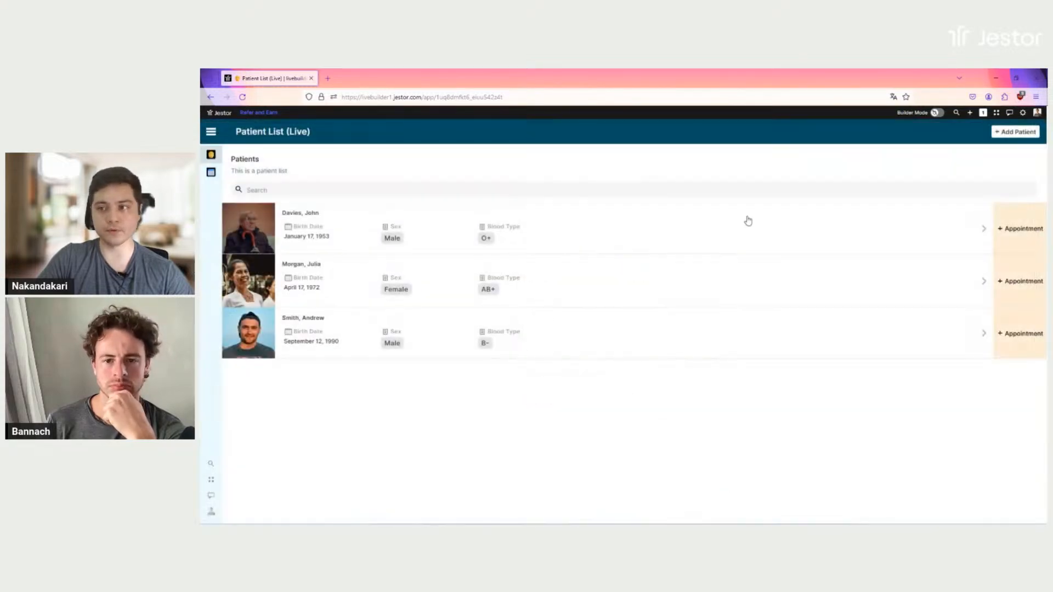
pyautogui.click(1023, 229)
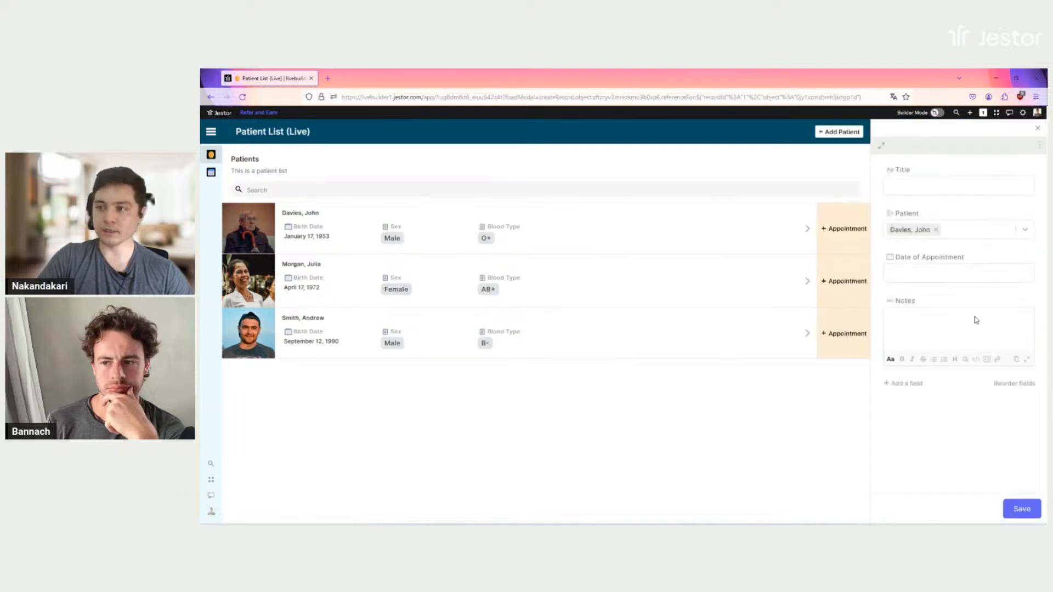
pyautogui.click(1038, 129)
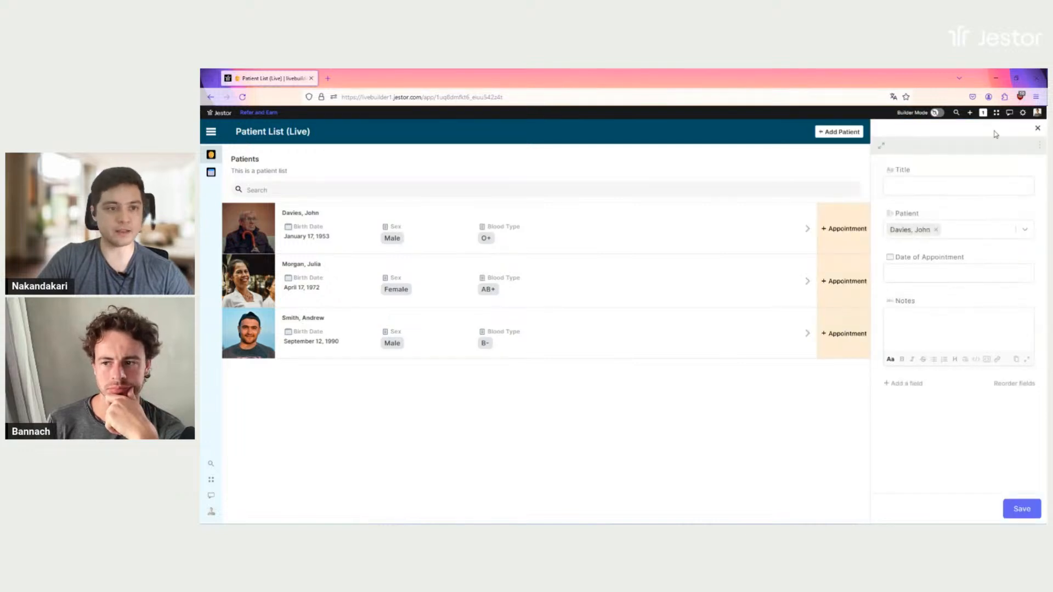
# - Check the patient filter on the Appointment History page and remove the date interval filter
pyautogui.click(212, 173)
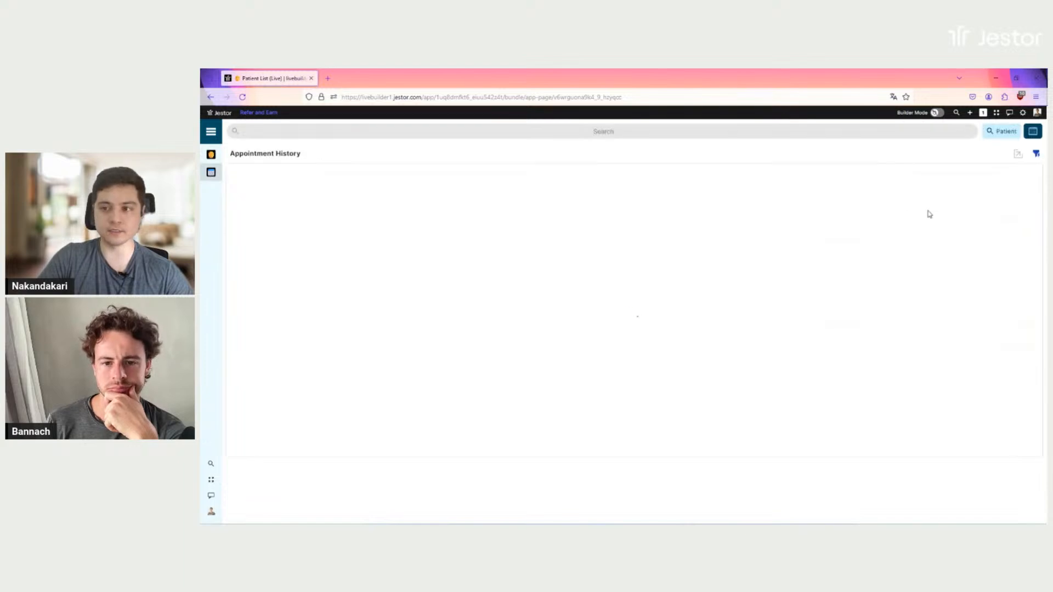
pyautogui.click(1004, 132)
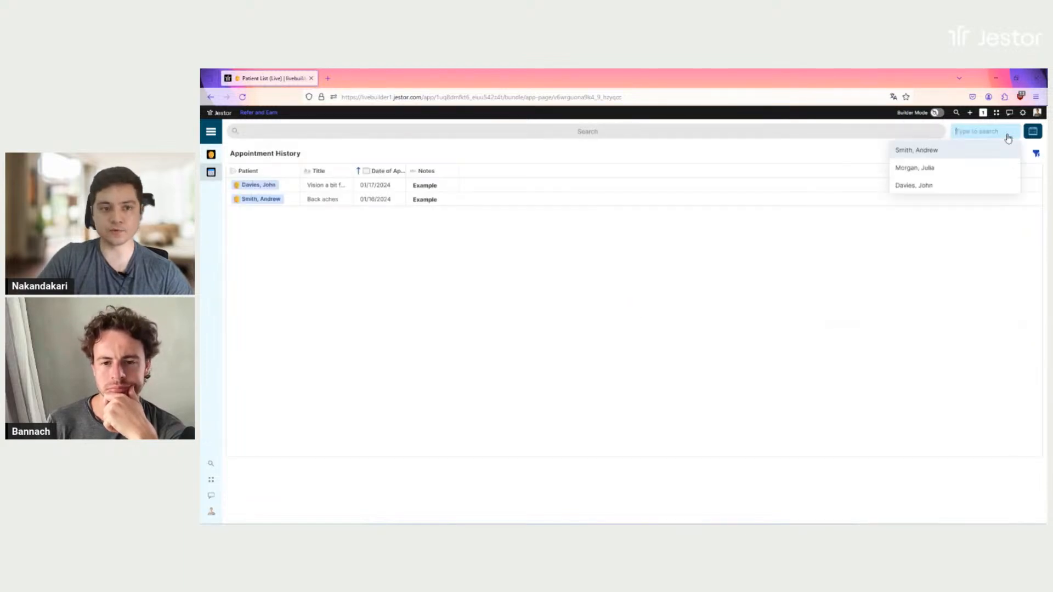
pyautogui.click(1031, 132)
pyautogui.click(1042, 183)
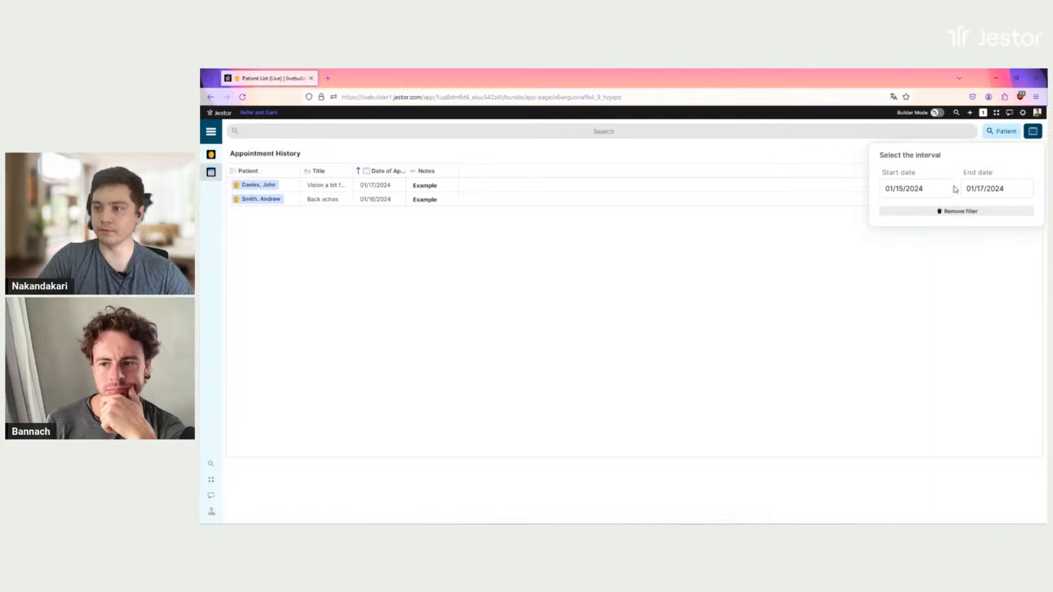
pyautogui.click(1000, 214)
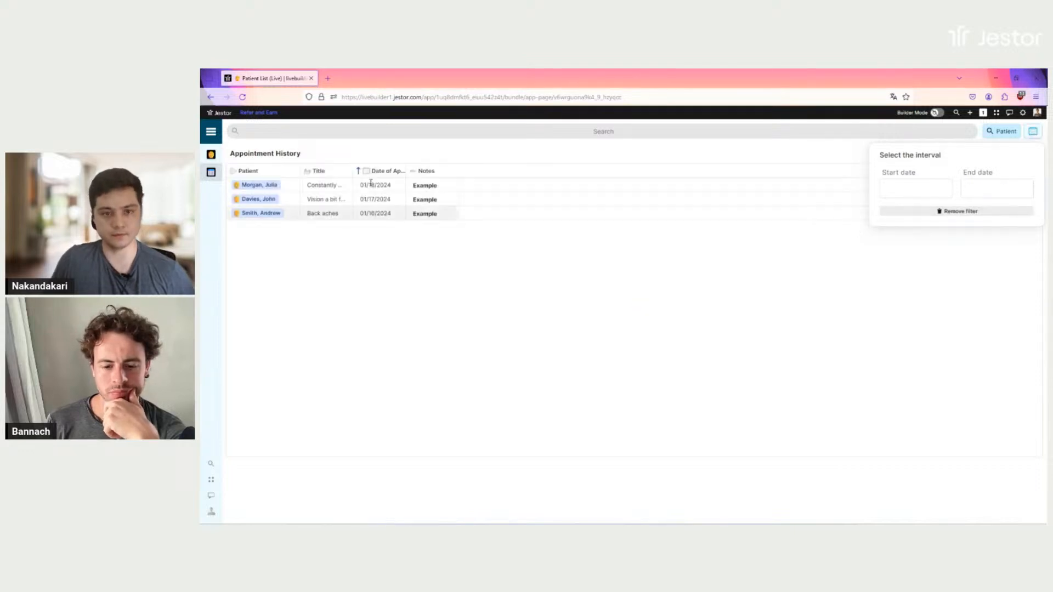
# - Return to the patient list, review the second patient's Patient Info form, close it and expand the side menu
pyautogui.click(211, 155)
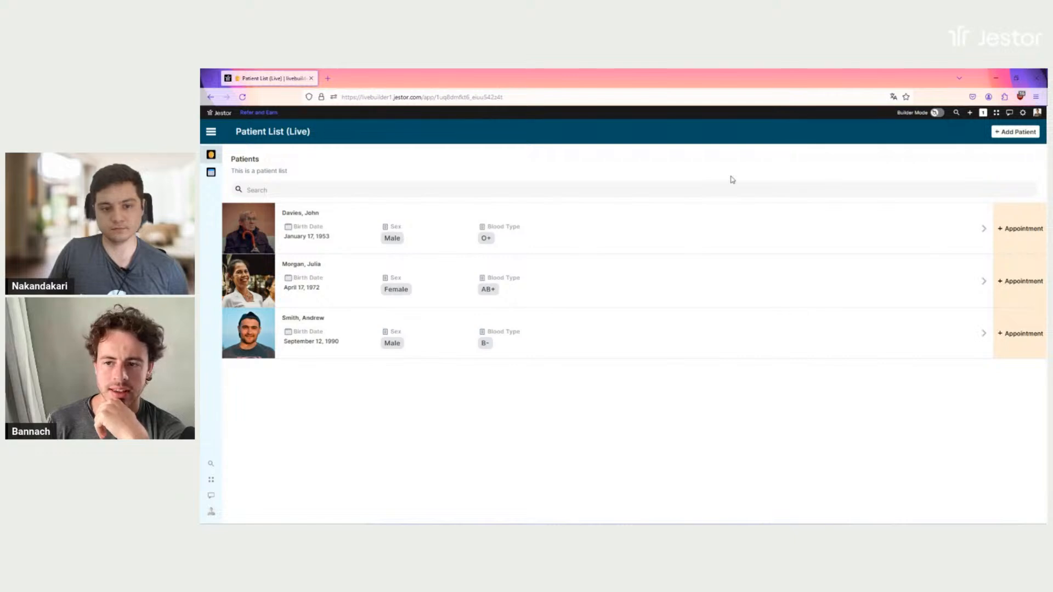
pyautogui.click(594, 277)
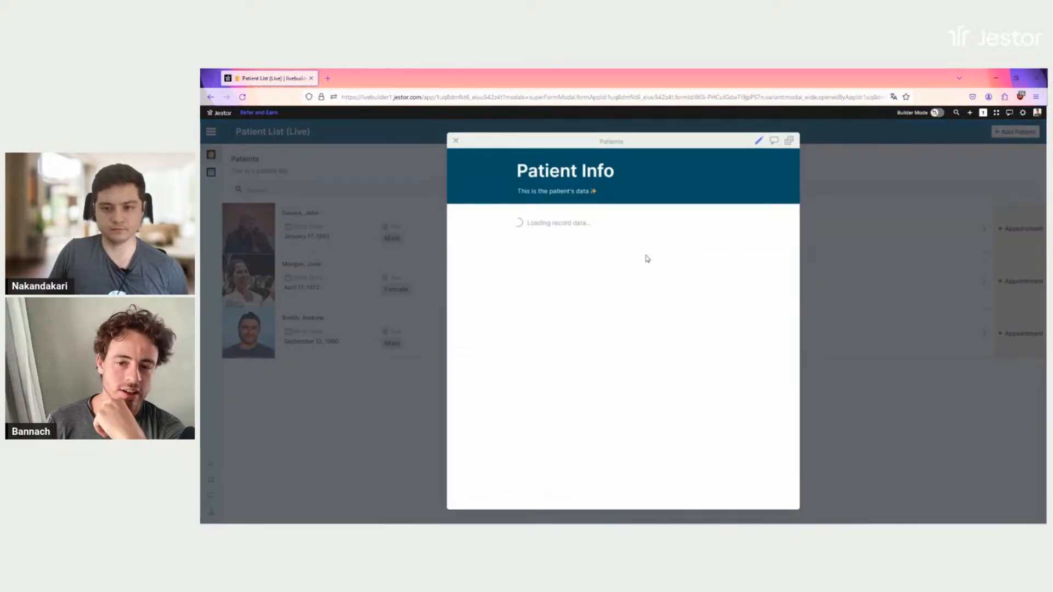
pyautogui.scroll(-2, 738, 255)
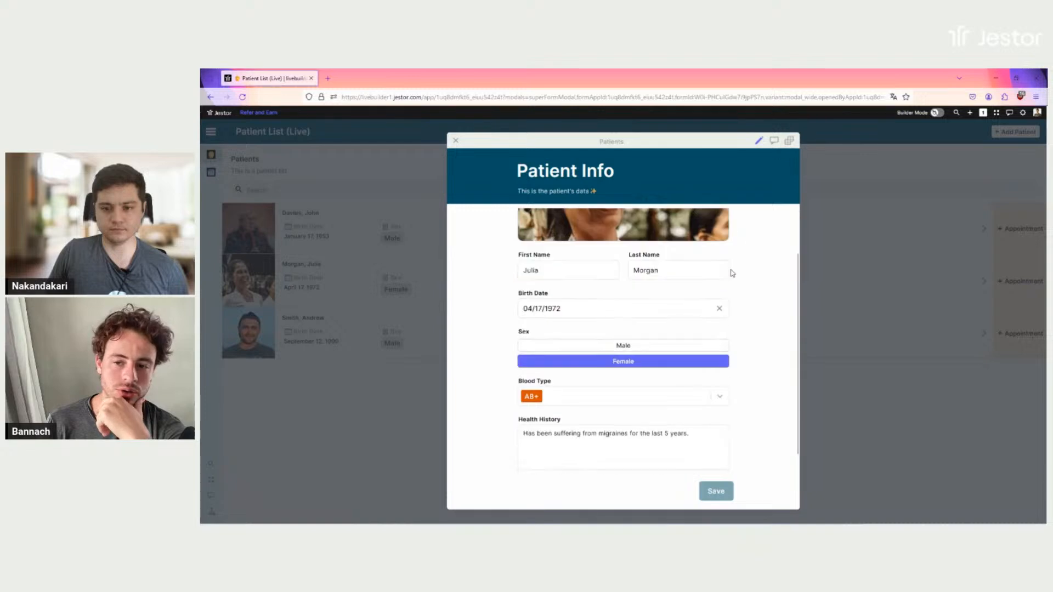
pyautogui.scroll(-1, 724, 291)
pyautogui.scroll(2, 719, 294)
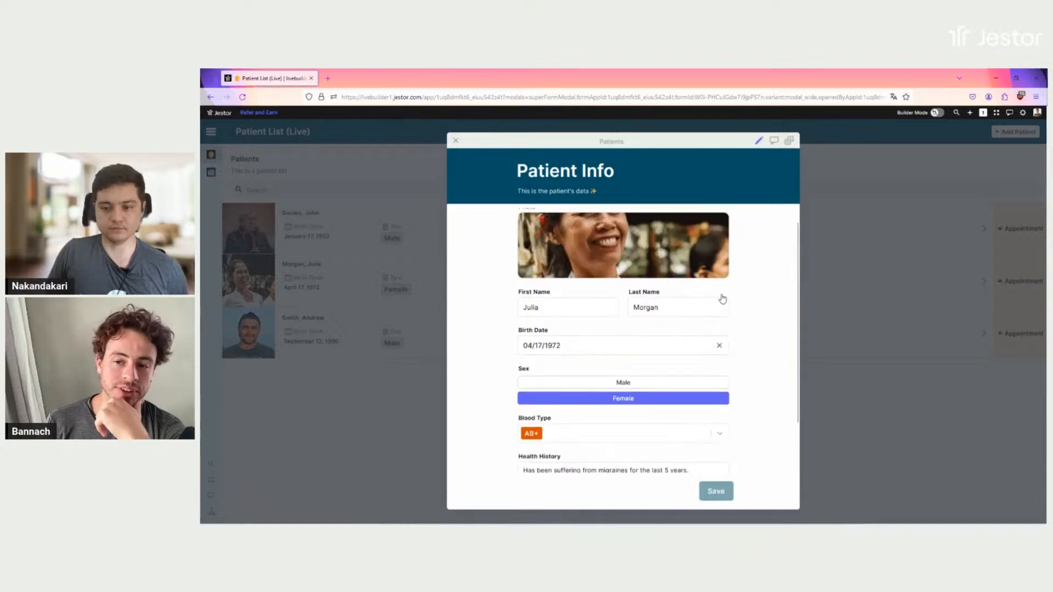
pyautogui.click(847, 173)
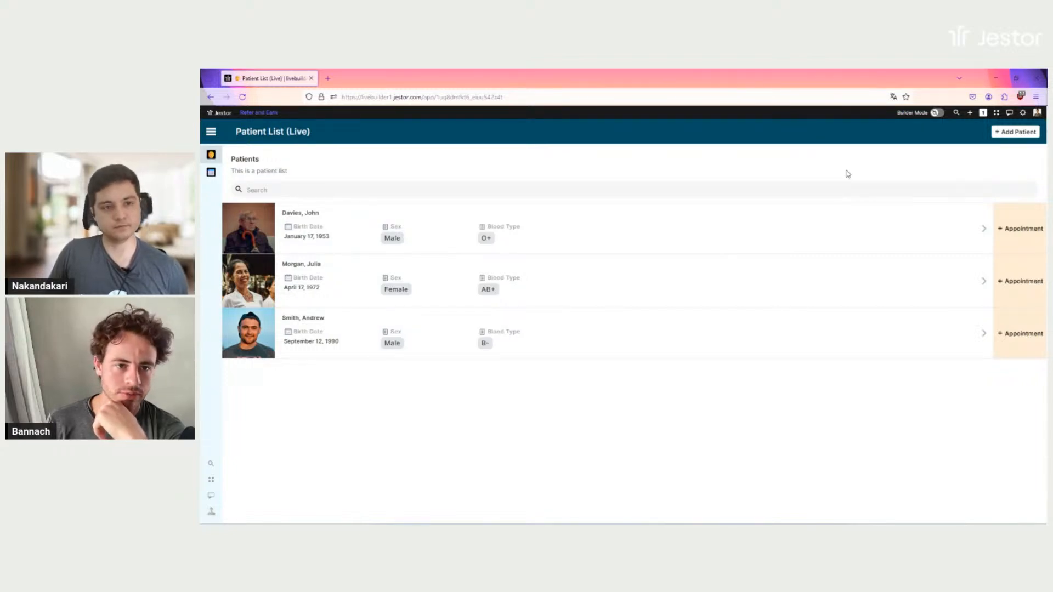
pyautogui.click(211, 132)
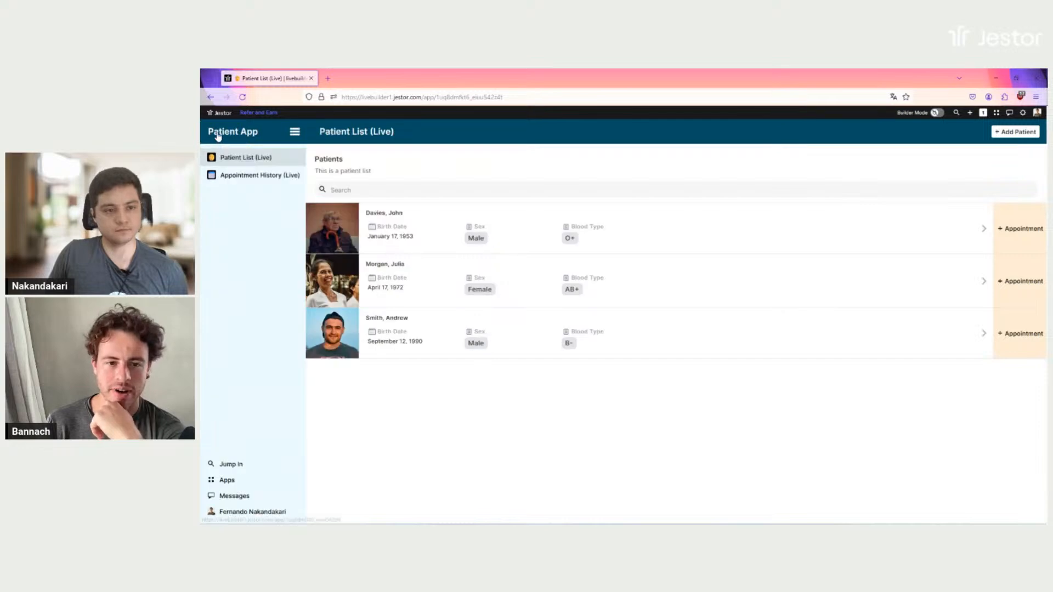